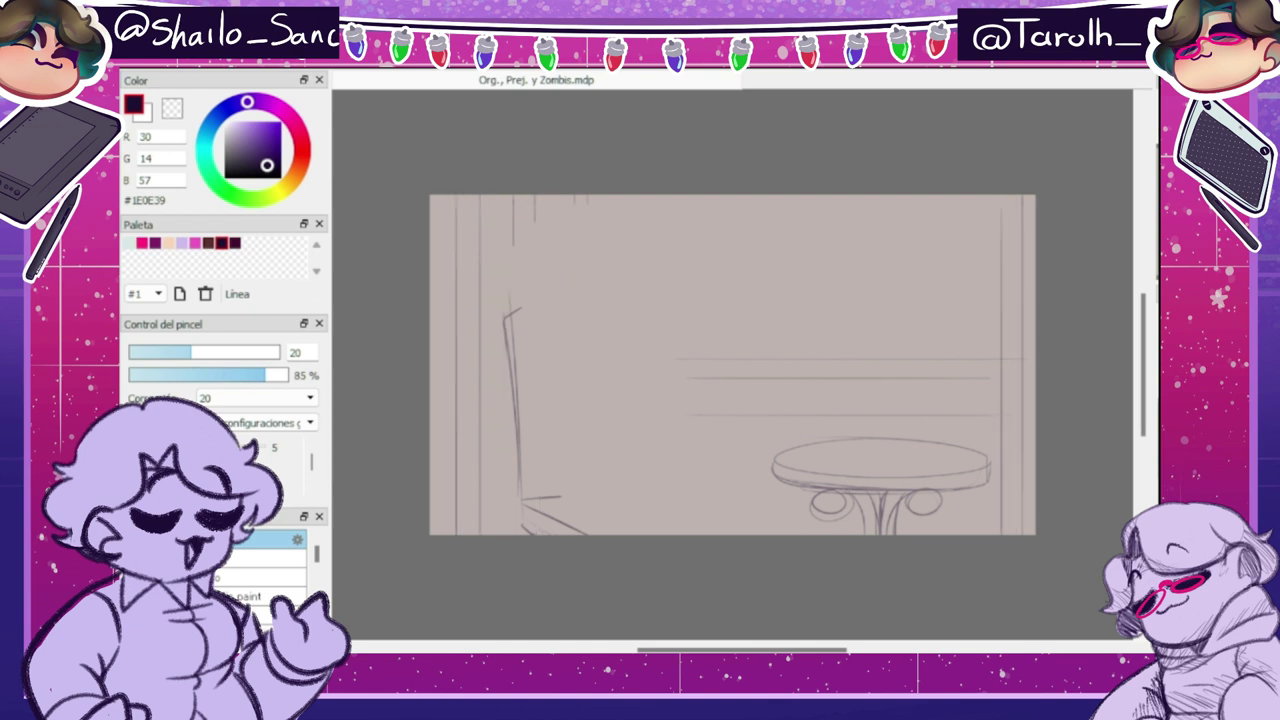
- Paint a horizontal band of the wallpaper pattern across the full width of the wall with the tapestry brush
click(269, 566)
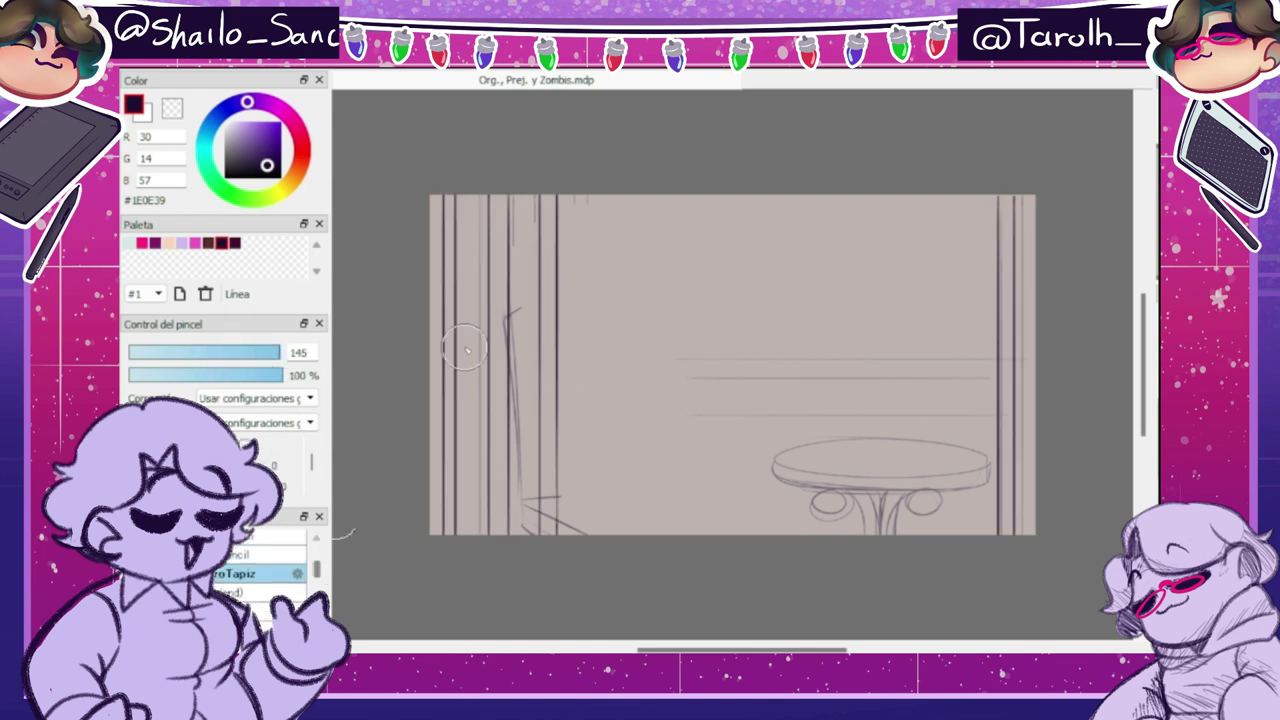
drag(470, 390, 1090, 395)
drag(800, 431, 795, 433)
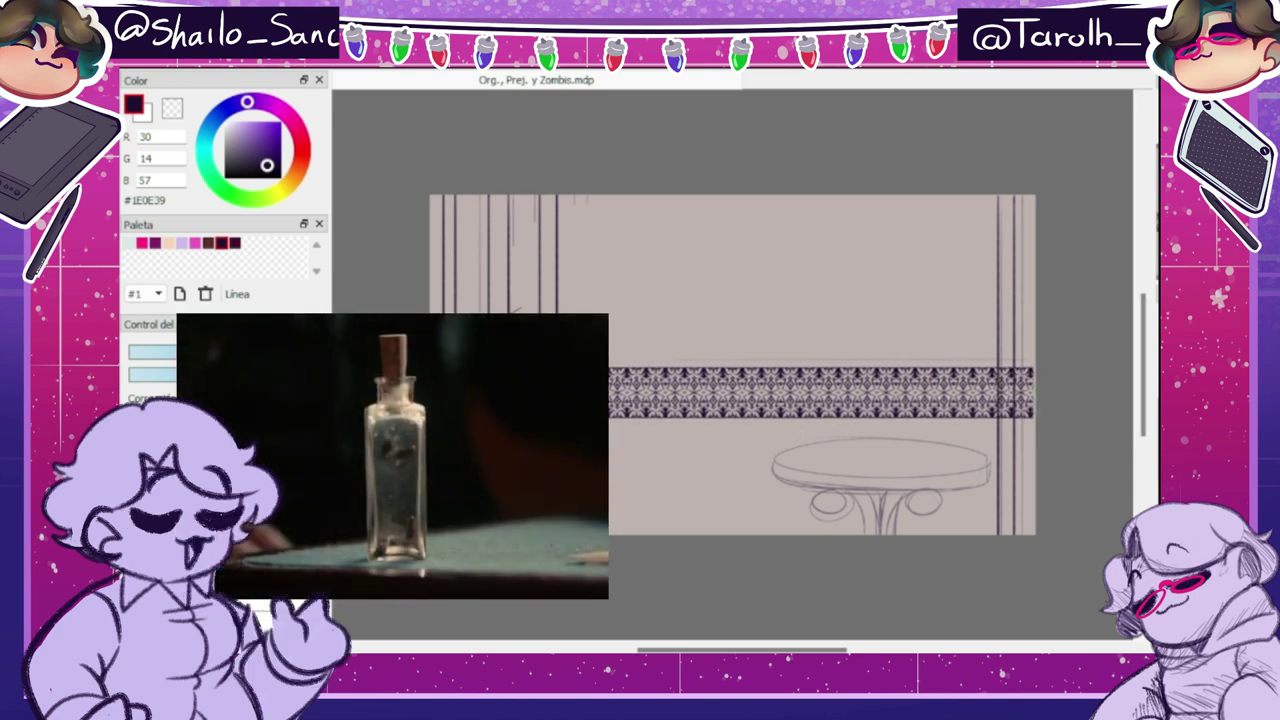
- Fill the strips of the left and right columns with white (255, 255, 255), covering the wallpaper band there
click(225, 121)
drag(443, 190, 558, 626)
drag(998, 190, 1086, 597)
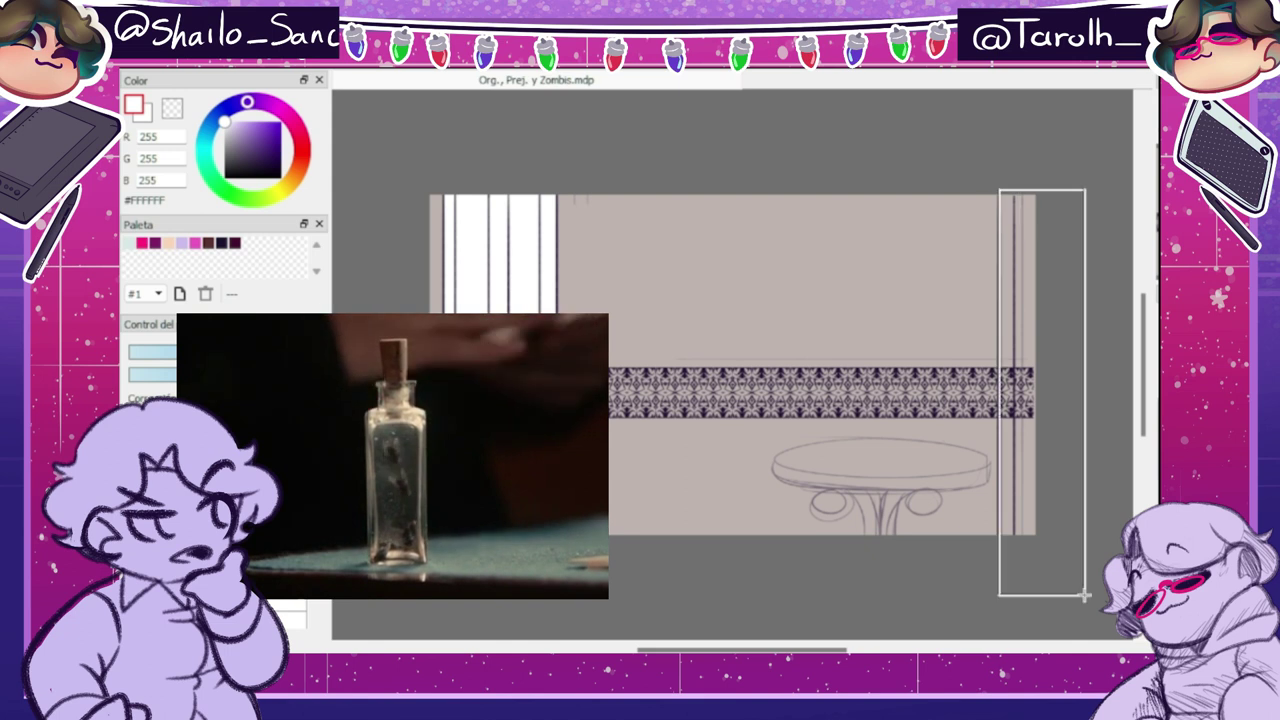
key(ctrl+z)
key(ctrl+z)
key(ctrl+y)
key(ctrl+y)
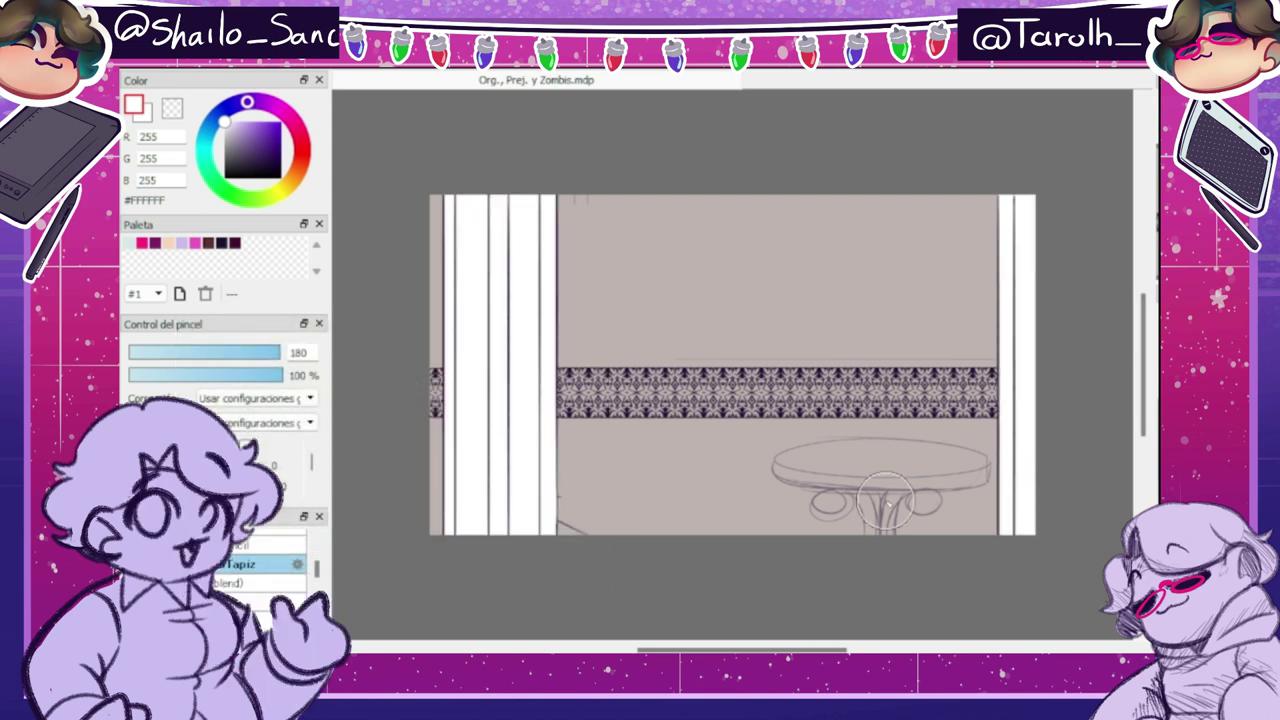
- Ink the left side and top rail of the chair's backrest in dark purple #1E0E39 at brush size 20
click(222, 243)
click(262, 539)
drag(507, 320, 522, 498)
mouse_move(505, 318)
mouse_down()
mouse_move(556, 308)
mouse_move(553, 297)
mouse_move(628, 330)
mouse_up()
key(e)
key(b)
- Draw the right side of the chair's backrest and the right end of its top rail, erasing stray line ends
drag(620, 340, 616, 476)
key(ctrl+z)
mouse_move(622, 334)
mouse_down()
mouse_move(617, 482)
mouse_move(626, 329)
mouse_move(639, 346)
mouse_up()
key(ctrl+z)
key(e)
key(b)
drag(633, 342, 622, 476)
key(e)
key(n)
mouse_move(630, 332)
mouse_down()
mouse_move(633, 365)
mouse_move(645, 336)
mouse_up()
key(e)
key(b)
key(e)
key(b)
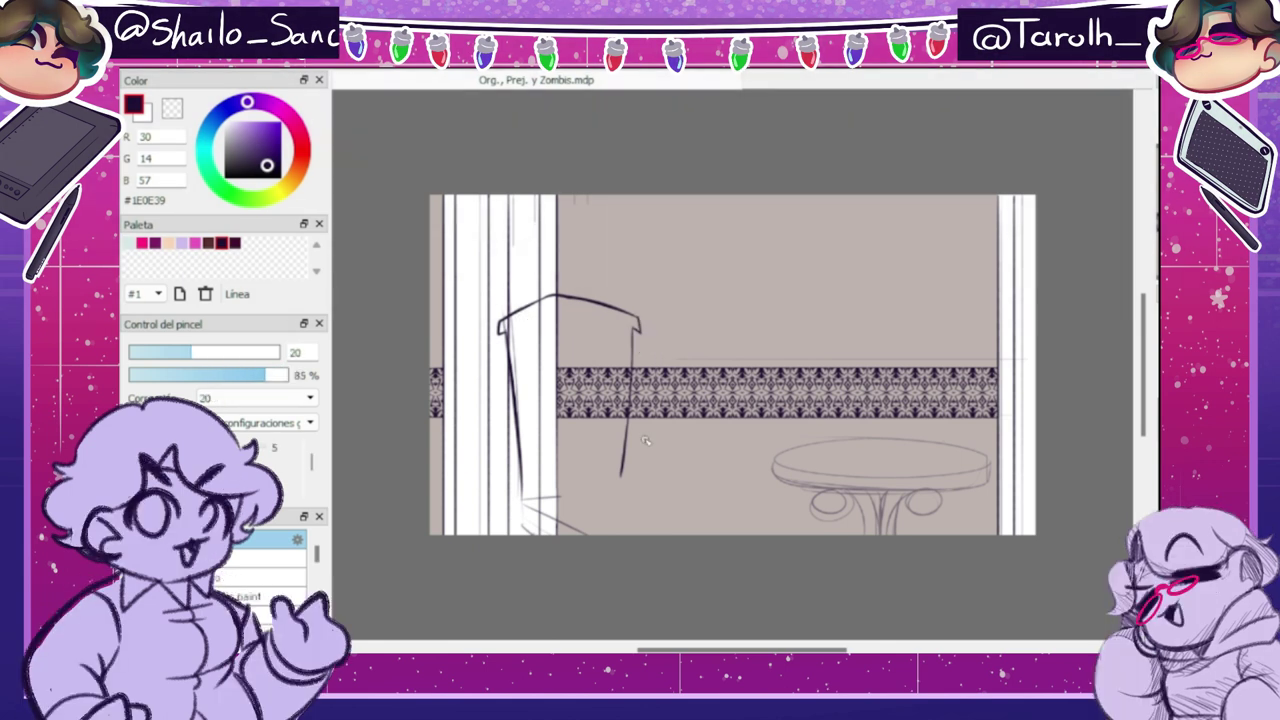
- Mesh-warp the right part of the backrest slightly outward and erase the overlapping line on its top rail
key(ctrl+shift+t)
drag(642, 450, 648, 450)
drag(642, 501, 654, 501)
drag(606, 450, 611, 451)
drag(606, 501, 615, 505)
drag(648, 450, 651, 452)
drag(642, 397, 650, 401)
drag(651, 452, 652, 454)
drag(616, 507, 617, 511)
drag(611, 451, 612, 456)
drag(642, 345, 645, 348)
click(1037, 646)
key(e)
drag(522, 306, 555, 291)
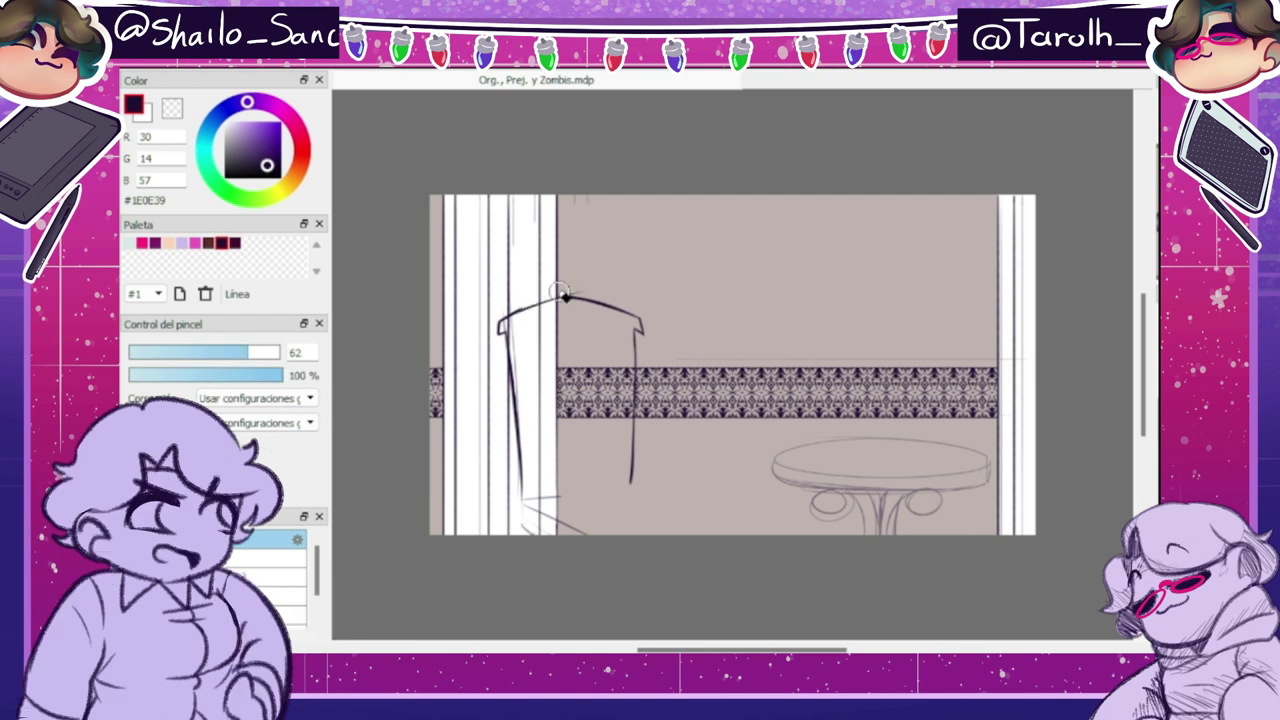
key(e)
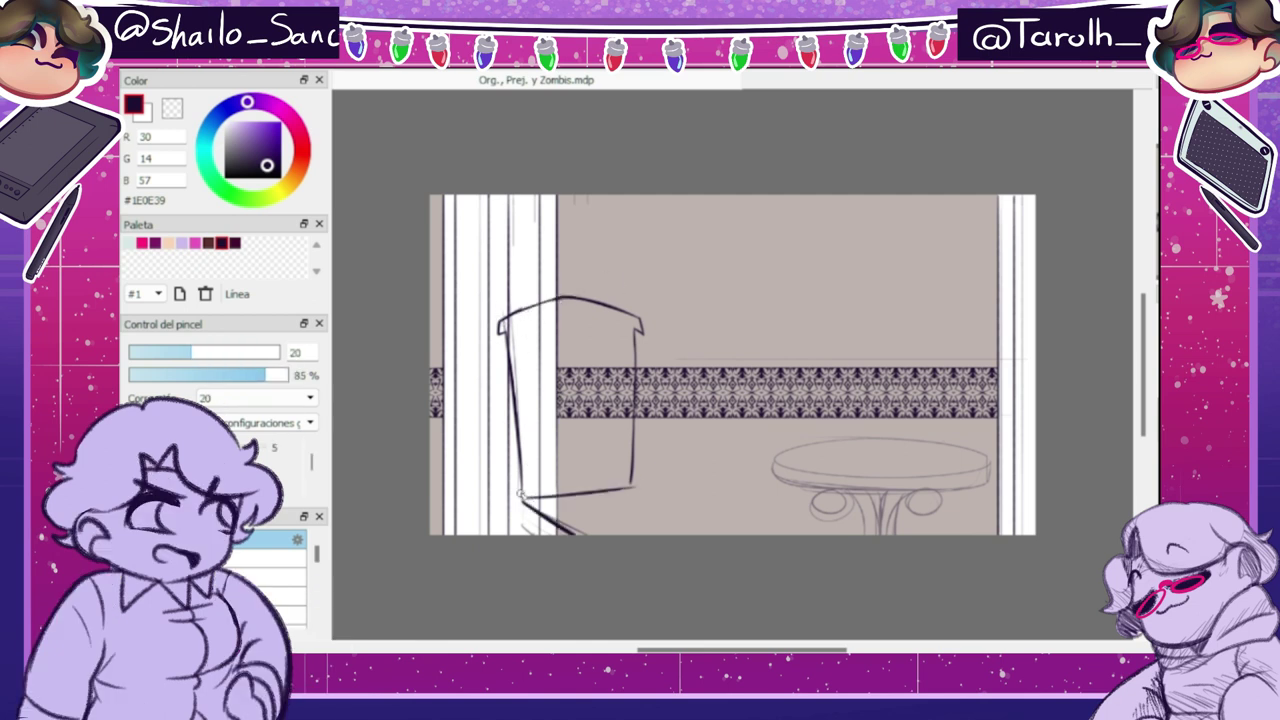
- Ink the right side and front edge of the chair seat and clean up its line ends
drag(629, 488, 702, 535)
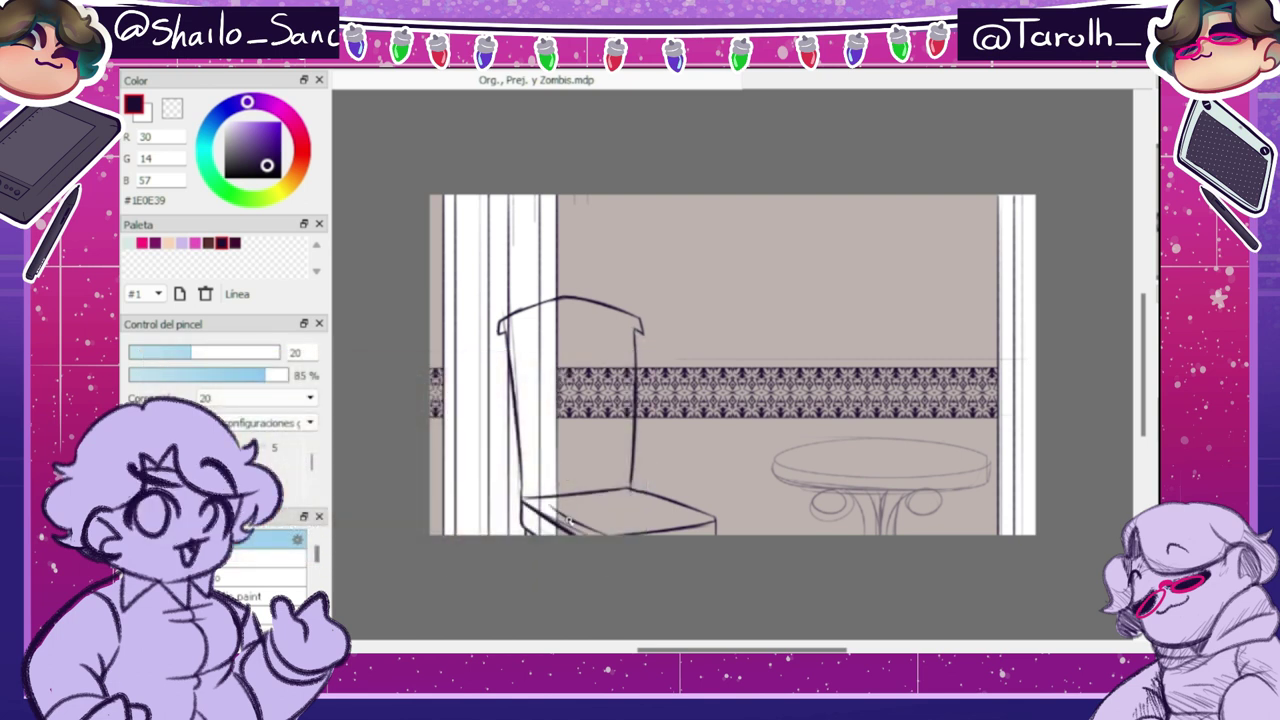
drag(702, 515, 606, 534)
key(e)
key(b)
key(ctrl+z)
- Draw the inner frame of the chair's backrest and add thin crease lines in its middle
mouse_move(515, 327)
mouse_down()
mouse_move(537, 476)
mouse_move(612, 485)
mouse_up()
drag(516, 332, 566, 304)
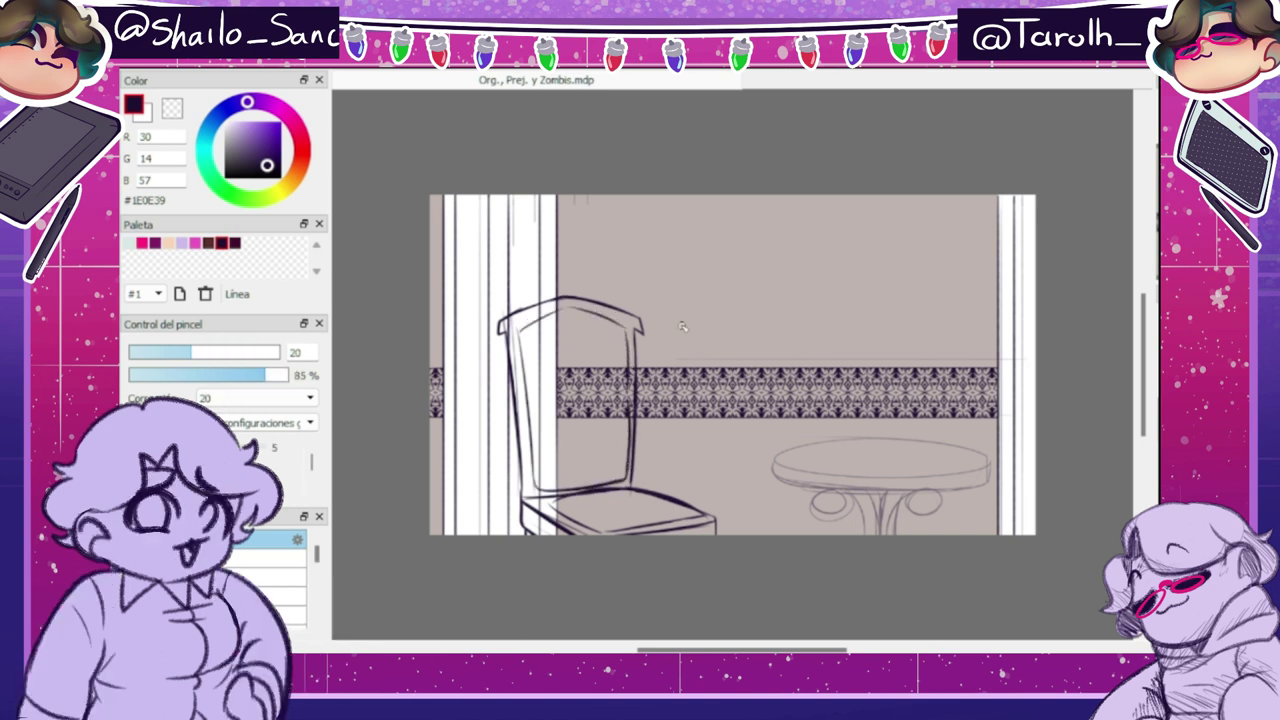
drag(580, 330, 584, 332)
drag(591, 382, 598, 386)
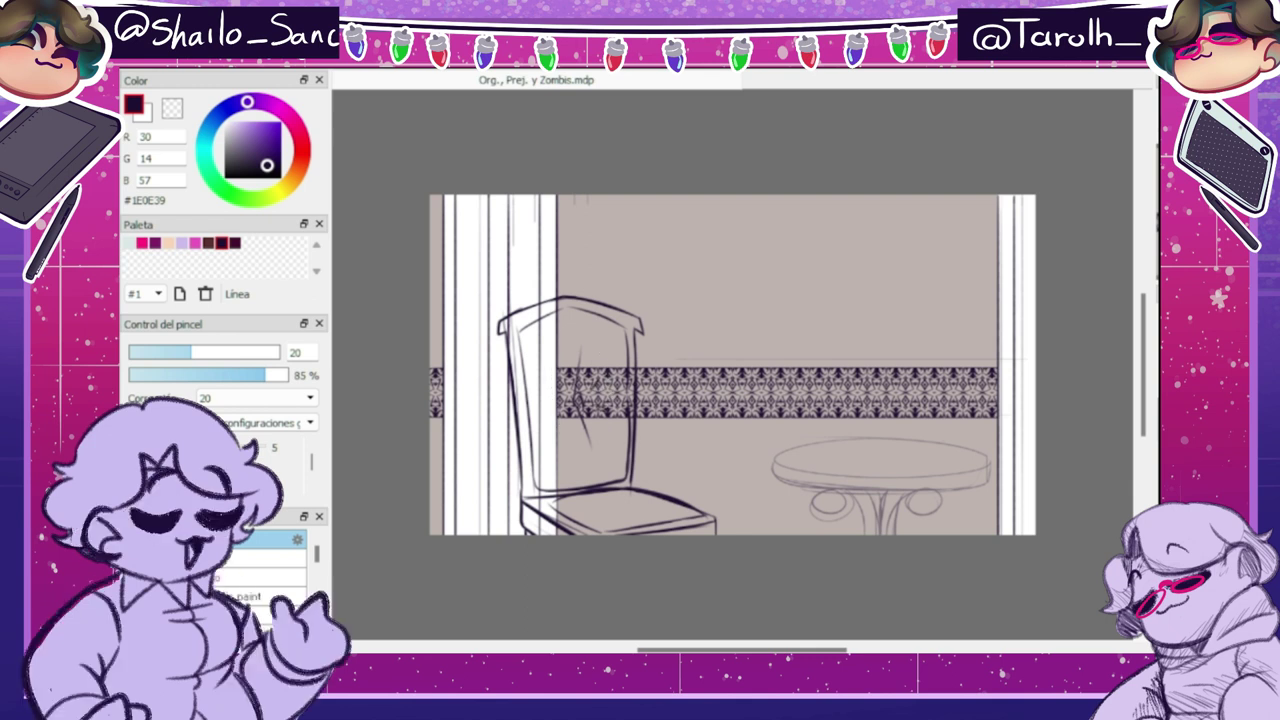
- Ink the round table's oval top with a rim beneath it, cleaning up the line joints
mouse_move(776, 462)
mouse_down()
mouse_move(936, 466)
mouse_move(961, 452)
mouse_move(984, 473)
mouse_up()
drag(748, 383, 908, 543)
key(Delete)
key(ctrl+v)
mouse_move(813, 500)
mouse_down()
mouse_move(922, 500)
mouse_move(918, 482)
mouse_up()
mouse_move(772, 478)
mouse_down()
mouse_move(889, 490)
mouse_move(986, 481)
mouse_up()
key(e)
key(b)
key(e)
click(211, 352)
key(b)
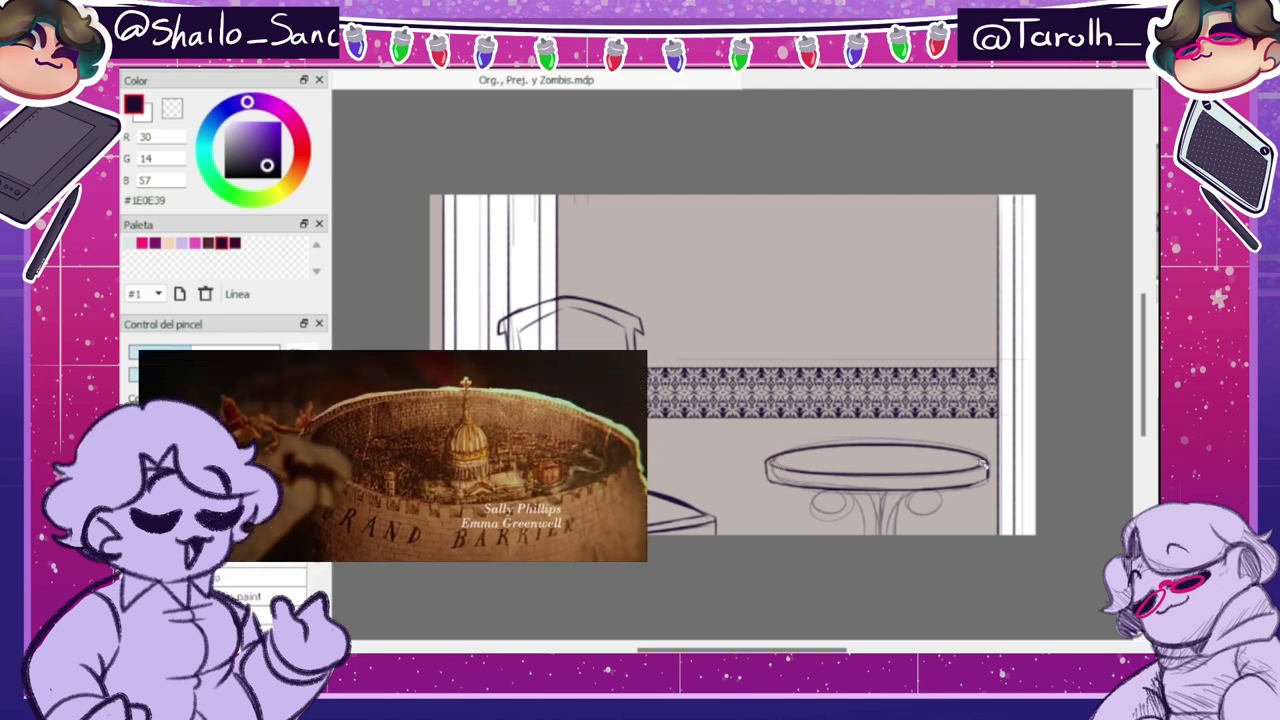
- Draw the left half of the table's pedestal with its scroll, and place a mirrored copy as the right half
mouse_move(855, 491)
mouse_down()
mouse_move(838, 506)
mouse_move(879, 536)
mouse_up()
mouse_move(849, 507)
mouse_down()
mouse_move(862, 547)
mouse_move(821, 499)
mouse_up()
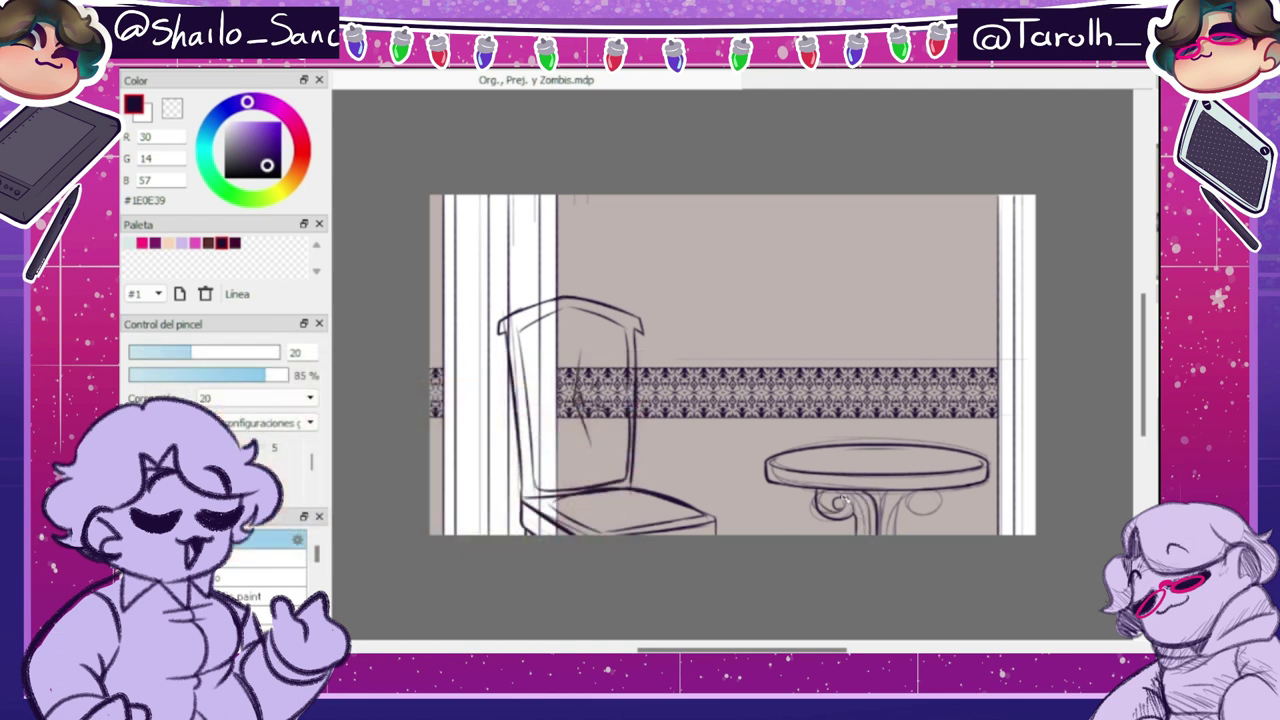
drag(845, 598, 880, 492)
key(ctrl+c)
key(ctrl+v)
key(ctrl+t)
key(Return)
drag(900, 563, 898, 561)
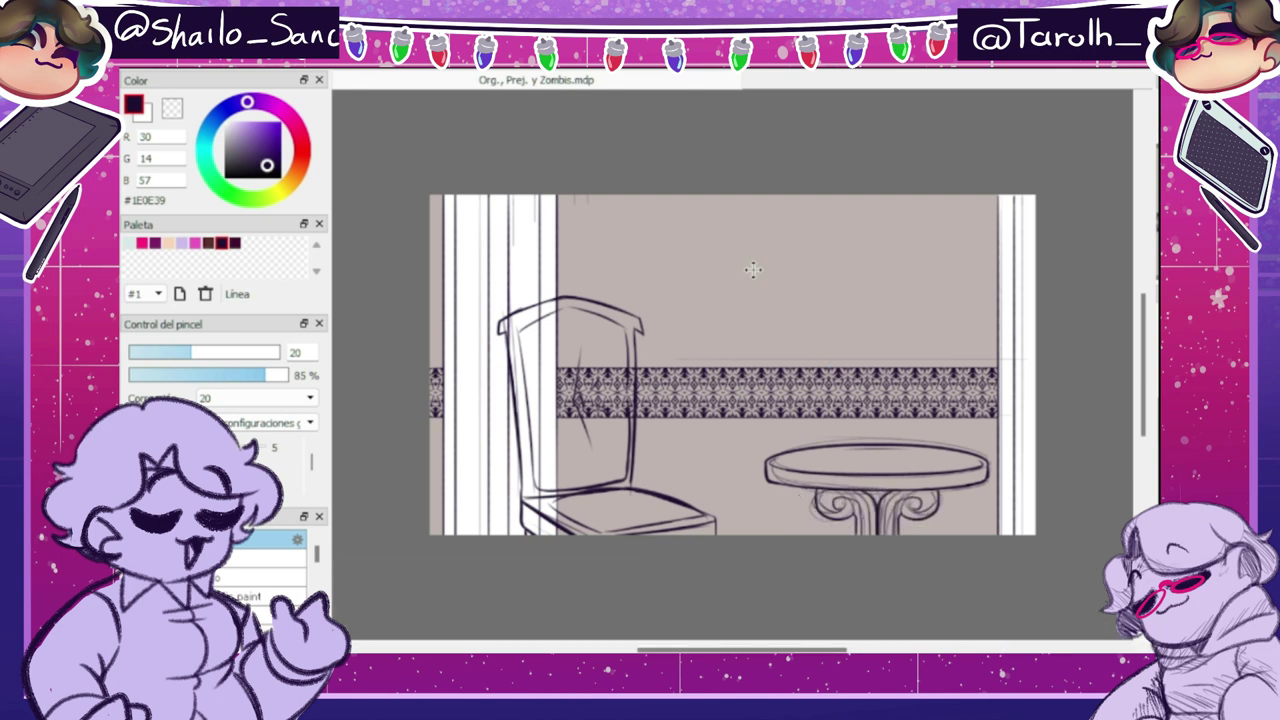
- Ink the seated figure's jawline and ear over the sketch, and transform the ear to fit the head
click(1167, 320)
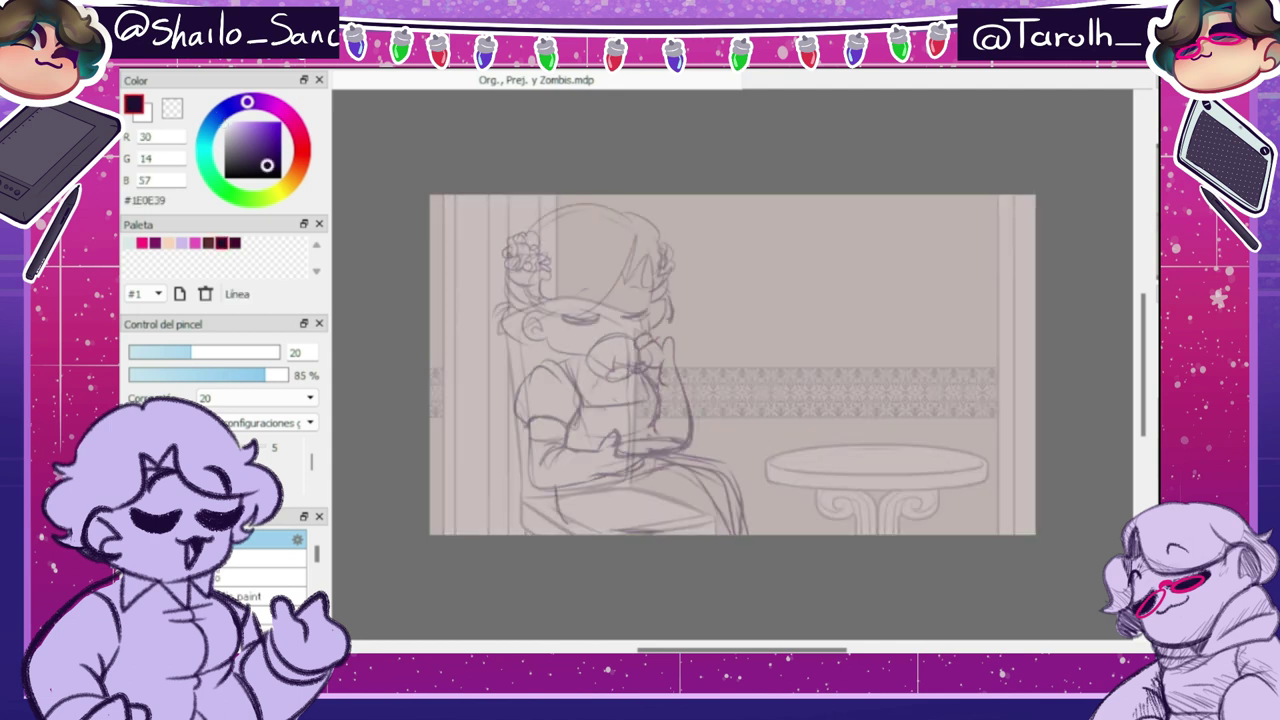
scroll(597, 313, up, 1)
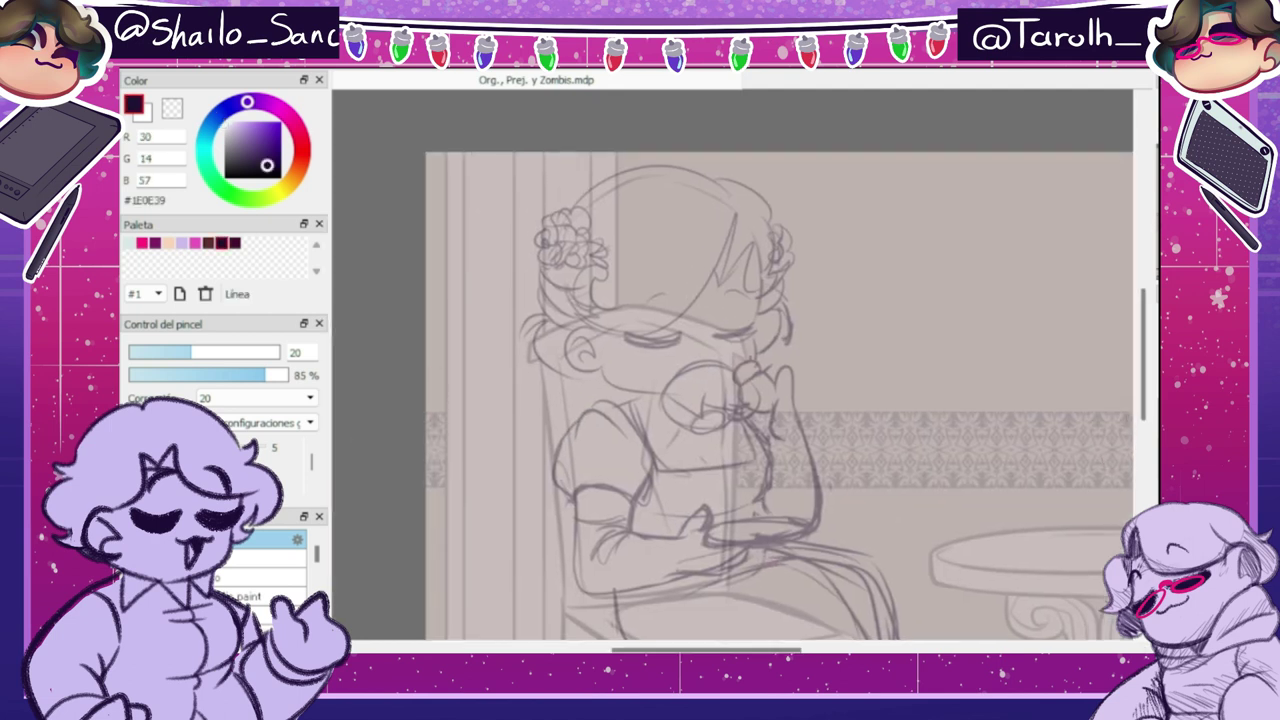
click(252, 558)
mouse_move(756, 365)
mouse_down()
mouse_move(760, 272)
mouse_move(757, 357)
mouse_move(738, 378)
mouse_move(648, 388)
mouse_up()
click(242, 539)
key(ctrl+z)
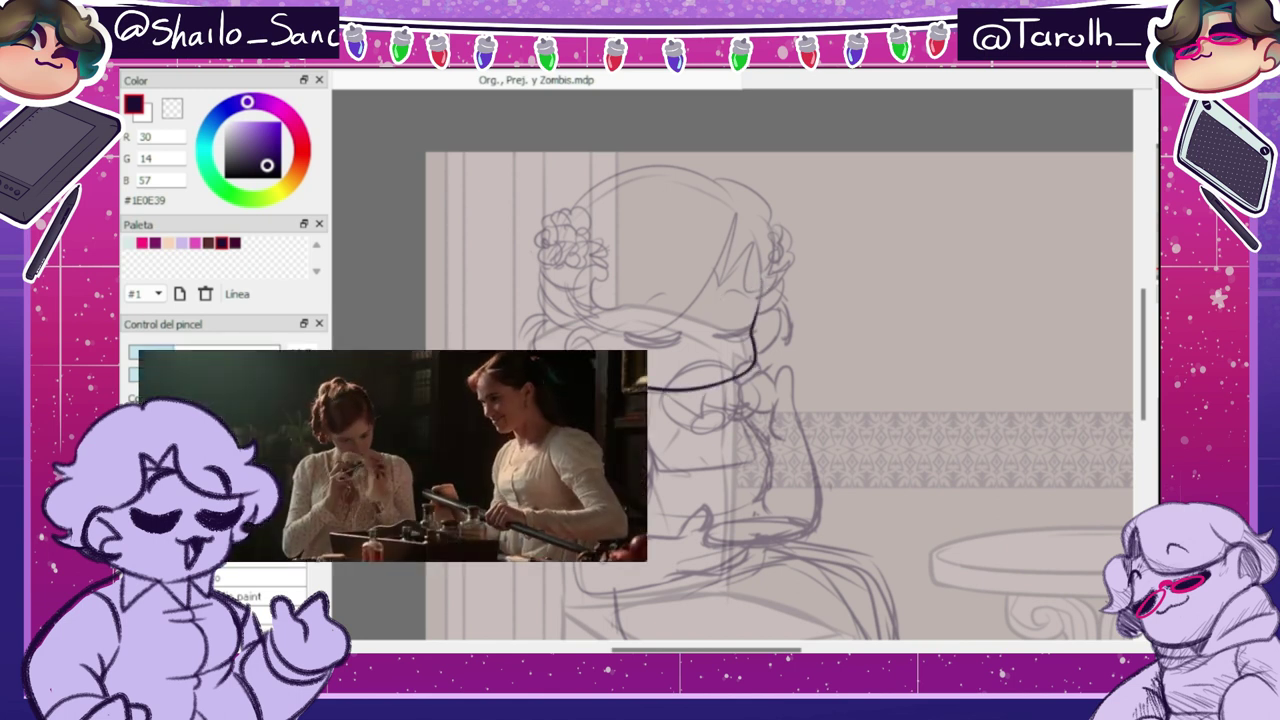
mouse_move(591, 326)
mouse_down()
mouse_move(560, 348)
mouse_move(571, 347)
mouse_up()
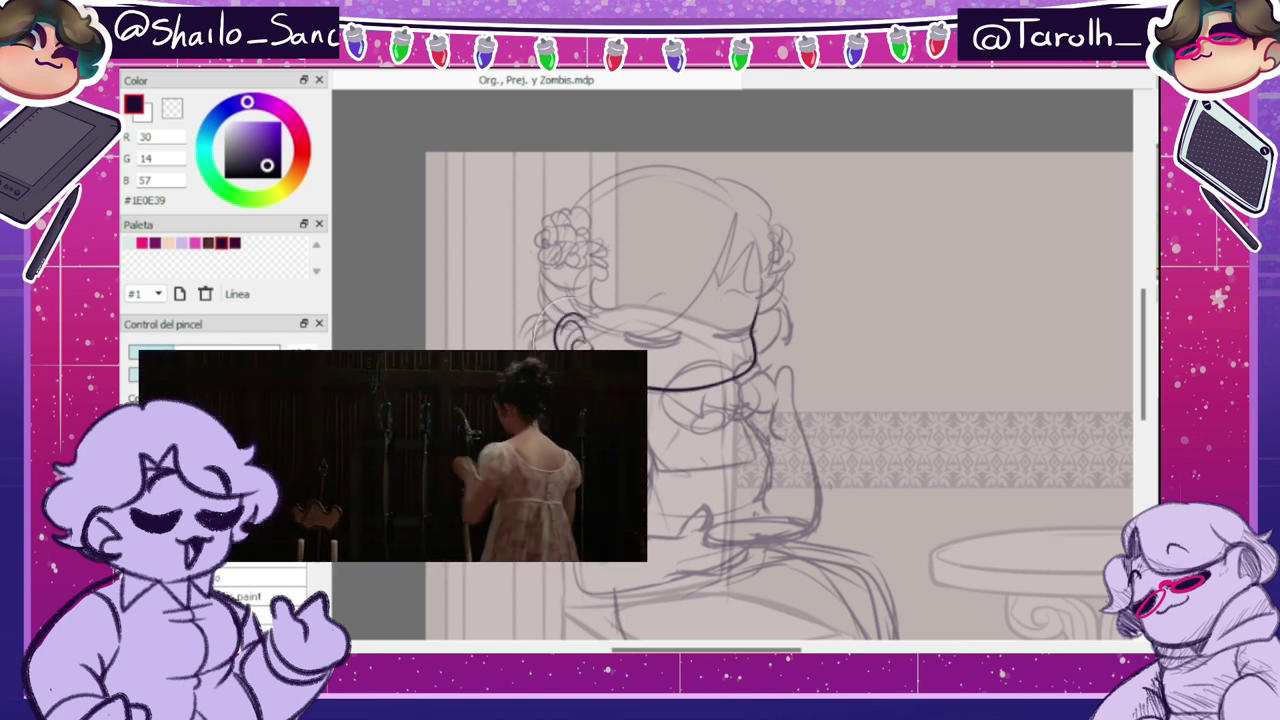
key(ctrl+t)
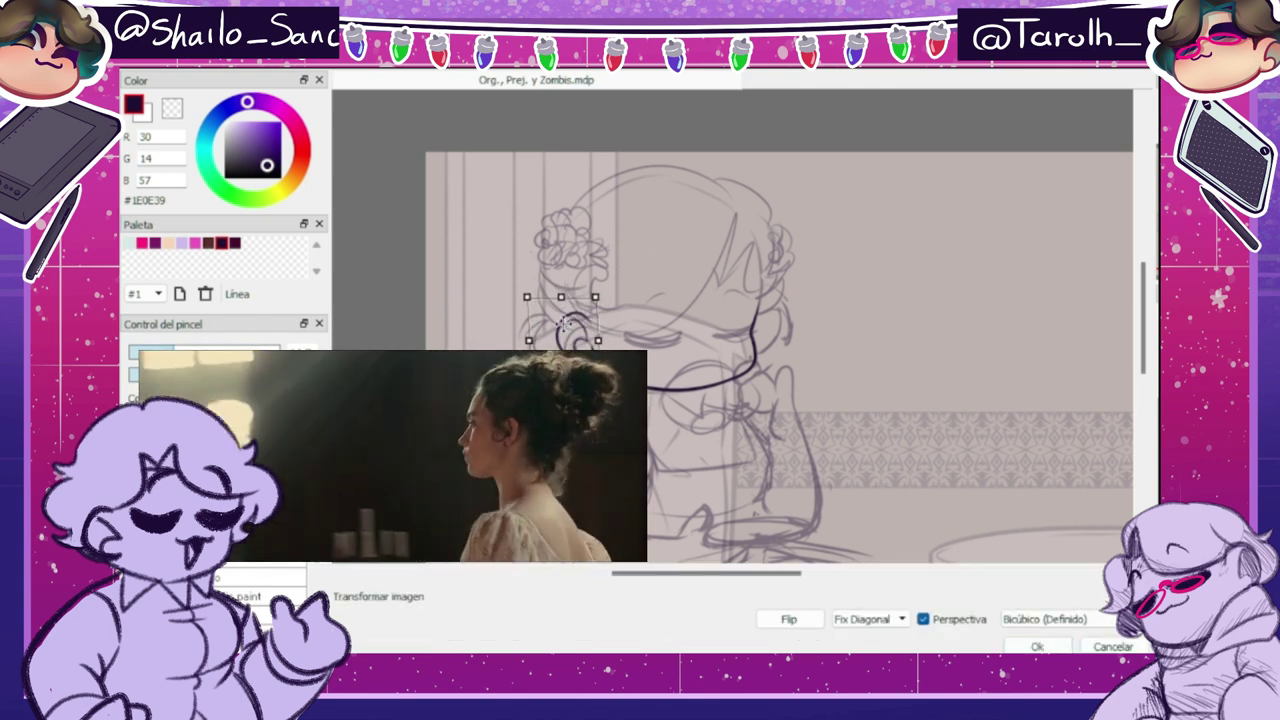
click(1037, 647)
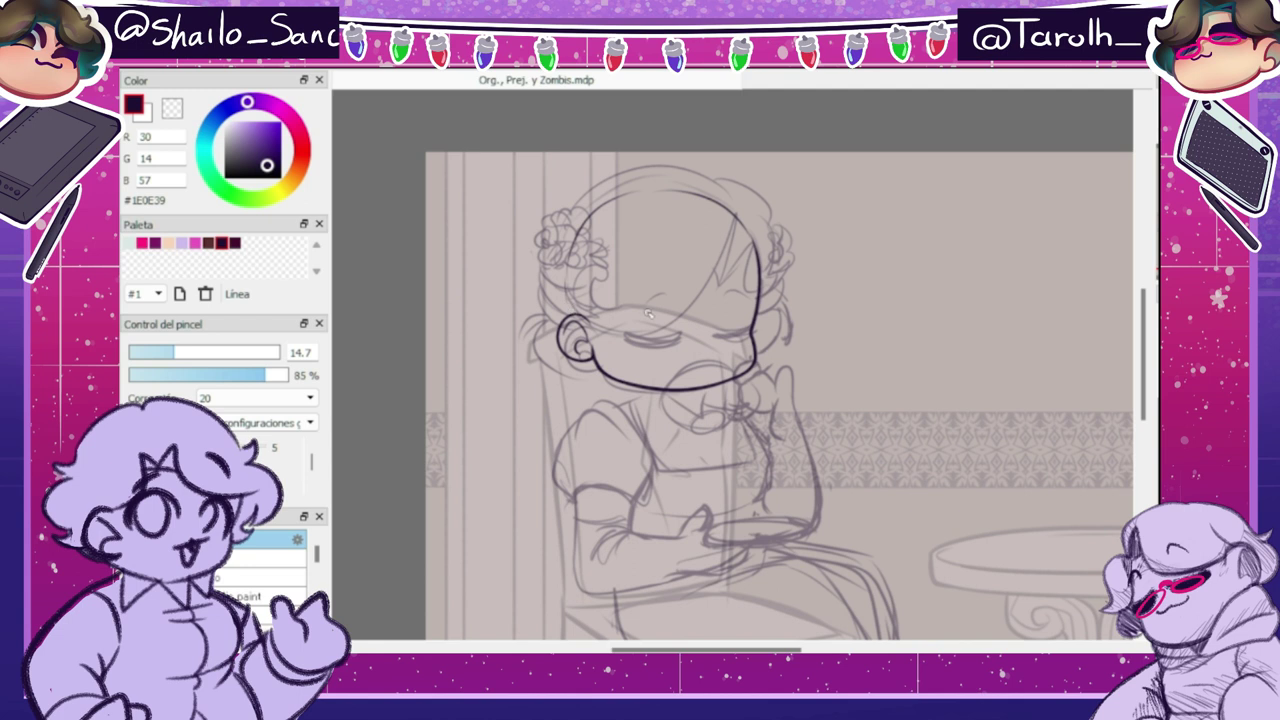
- Draw the figure's two closed eyes with thick dark lashes and adjust the face parts with Transform
drag(646, 312, 686, 354)
mouse_move(679, 309)
mouse_down()
mouse_move(652, 314)
mouse_move(732, 352)
mouse_up()
key(ctrl+t)
click(1037, 646)
key(ctrl+t)
click(1037, 646)
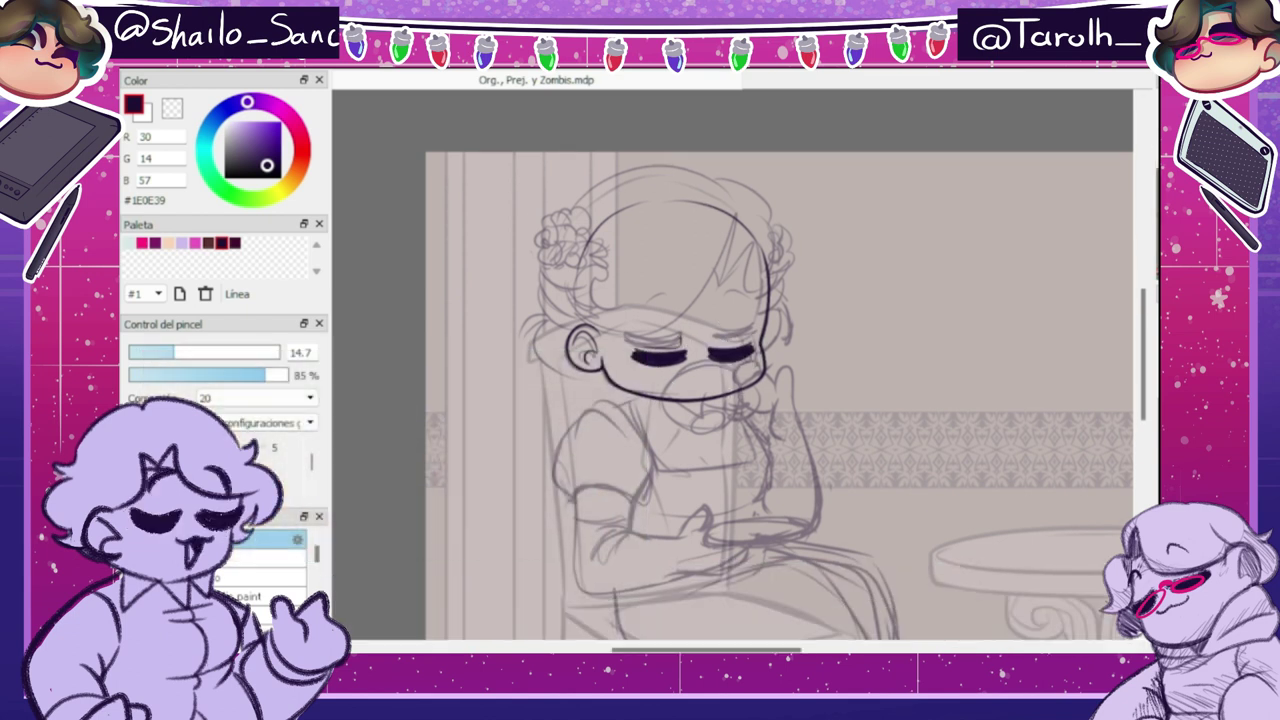
- Reposition the closed eyes on the face with repeated transforms
key(ctrl+t)
key(Return)
key(ctrl+t)
key(Return)
key(ctrl+t)
drag(840, 339, 840, 347)
key(Return)
- Draw two thick eyebrows at brush size 26, and reduce the brush size to 11
click(208, 352)
drag(649, 307, 677, 304)
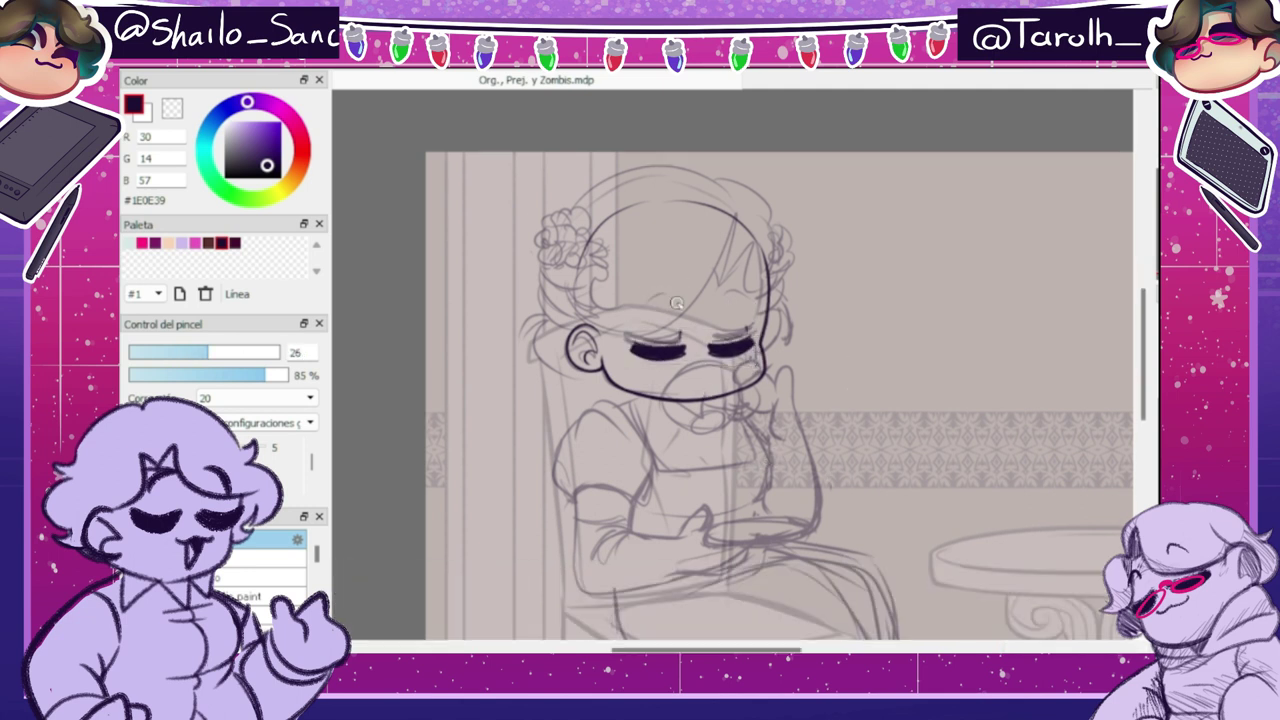
key(bracketleft)
key(bracketleft)
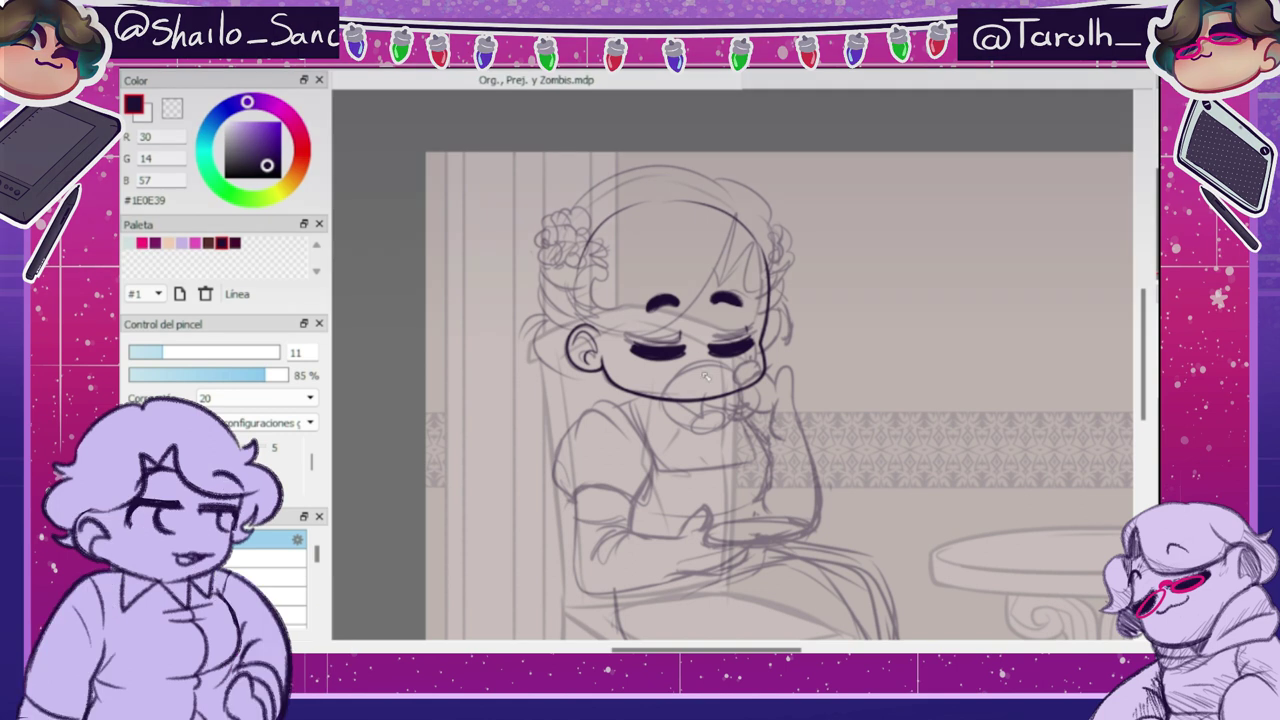
- Ink the fringe, the right-hand hair lock and the crown outline of the head, and adjust them with Transform
key(ctrl+z)
mouse_move(734, 276)
mouse_down()
mouse_move(730, 293)
mouse_move(652, 341)
mouse_up()
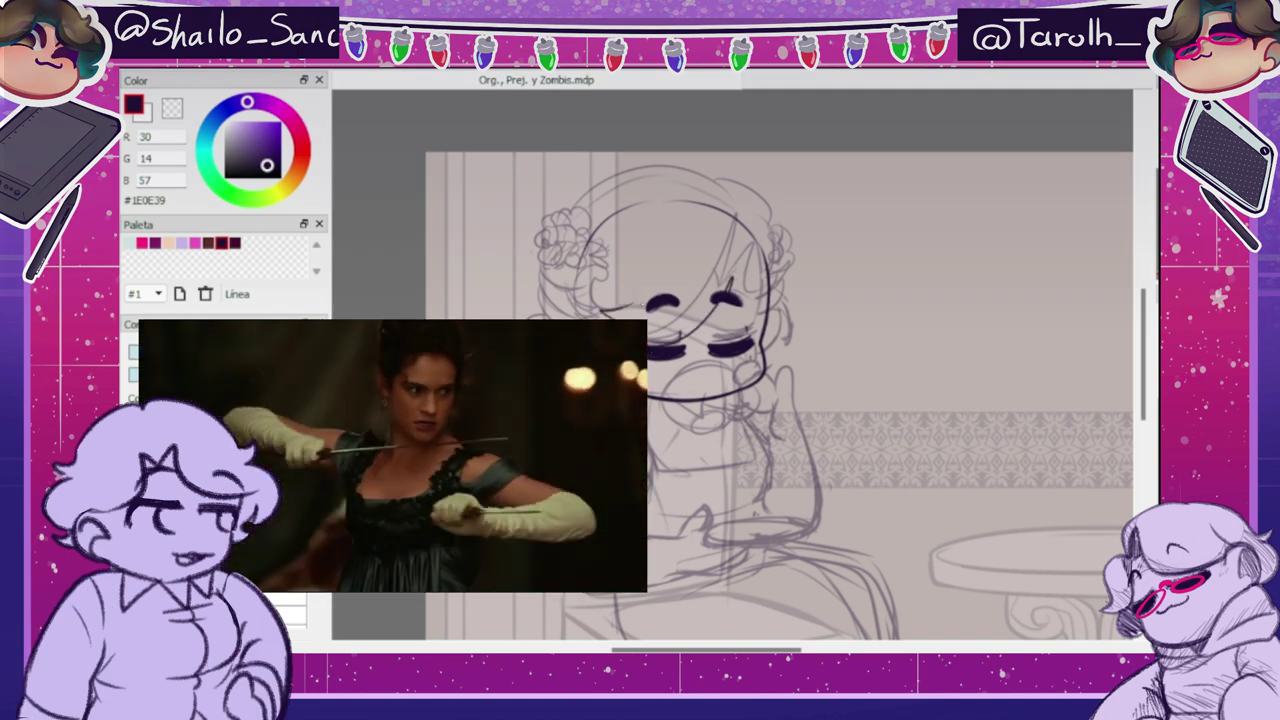
drag(762, 238, 798, 330)
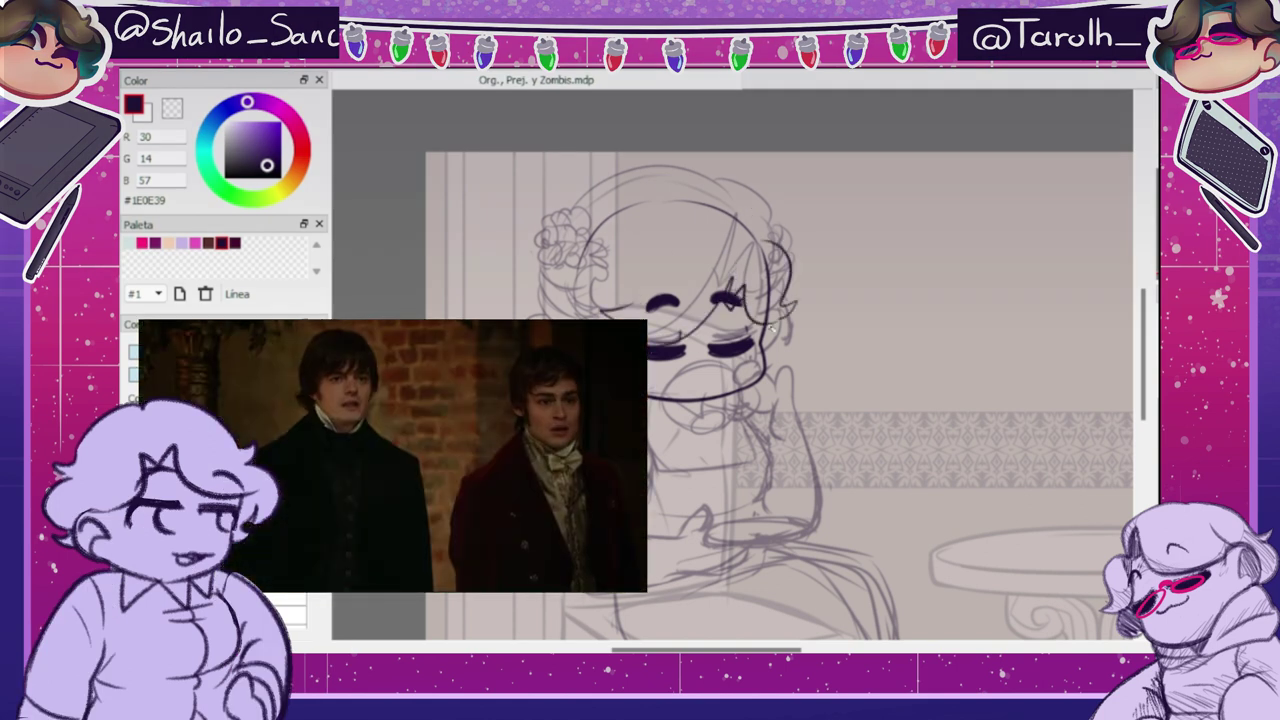
mouse_move(742, 218)
mouse_down()
mouse_move(583, 254)
mouse_move(576, 205)
mouse_move(597, 307)
mouse_up()
key(ctrl+t)
key(Return)
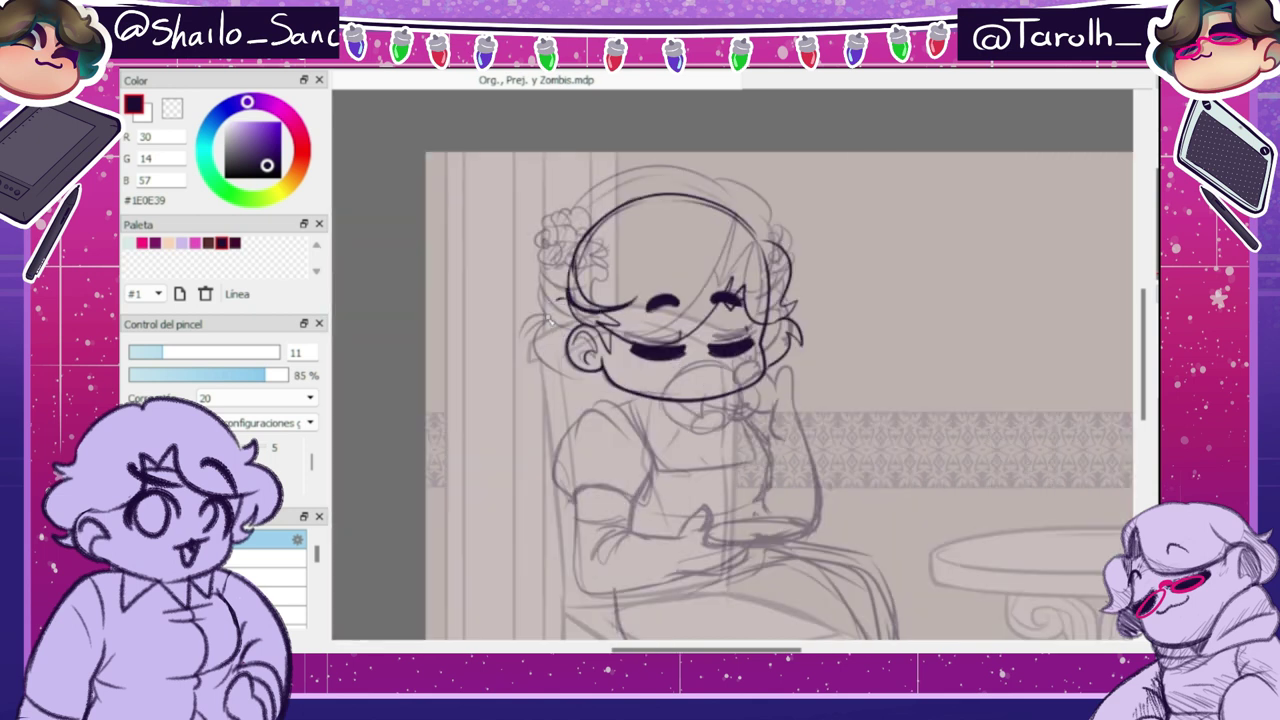
- Draw the hair locks to the left of the ear and along the left side of the head
drag(556, 304, 550, 350)
key(ctrl+z)
drag(550, 304, 574, 366)
key(e)
key(b)
drag(570, 256, 569, 296)
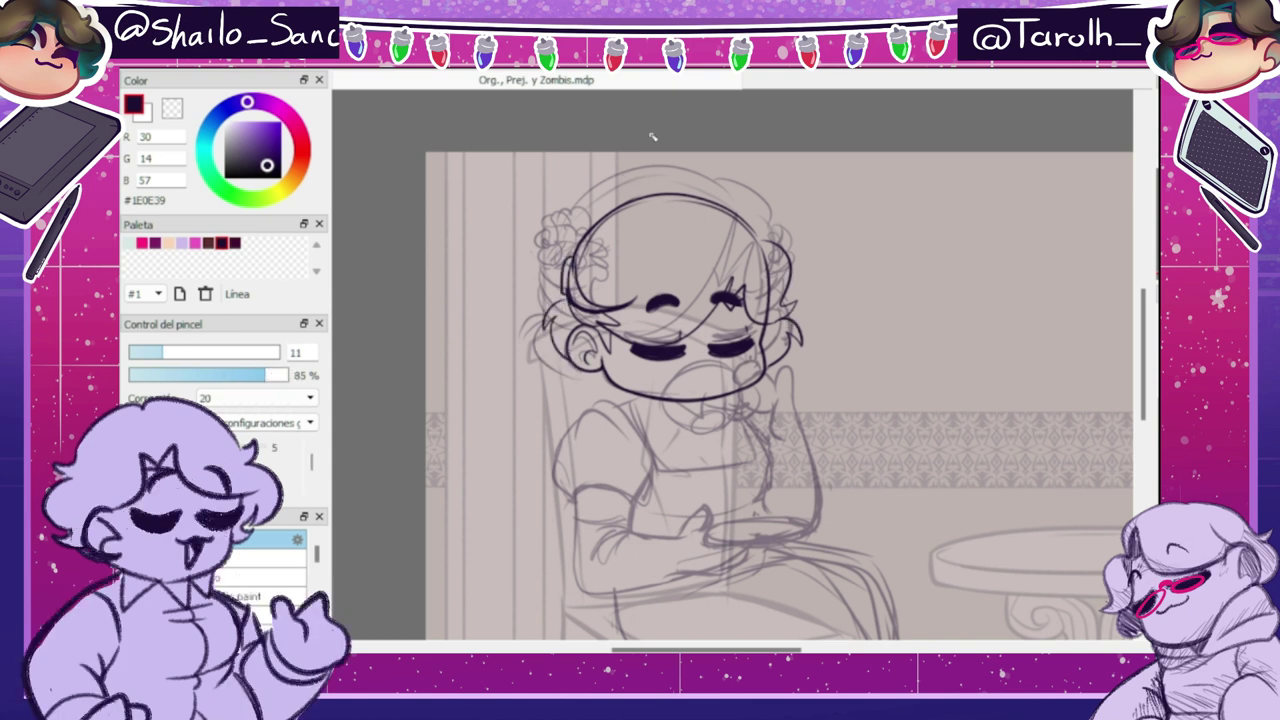
- Try a hair line along the upper right of the head, undo it, and mesh-warp the hair outline
key(ctrl+z)
drag(721, 197, 788, 253)
key(ctrl+z)
key(ctrl+shift+t)
drag(607, 192, 617, 207)
key(Return)
- Mesh-warp the left side lock and the crown line to refine the hair outline
key(e)
key(ctrl+shift+t)
drag(541, 236, 543, 237)
drag(607, 280, 608, 279)
click(1038, 646)
key(ctrl+shift+t)
click(654, 621)
click(645, 634)
drag(699, 192, 701, 189)
drag(594, 192, 589, 190)
drag(594, 236, 591, 236)
click(1037, 647)
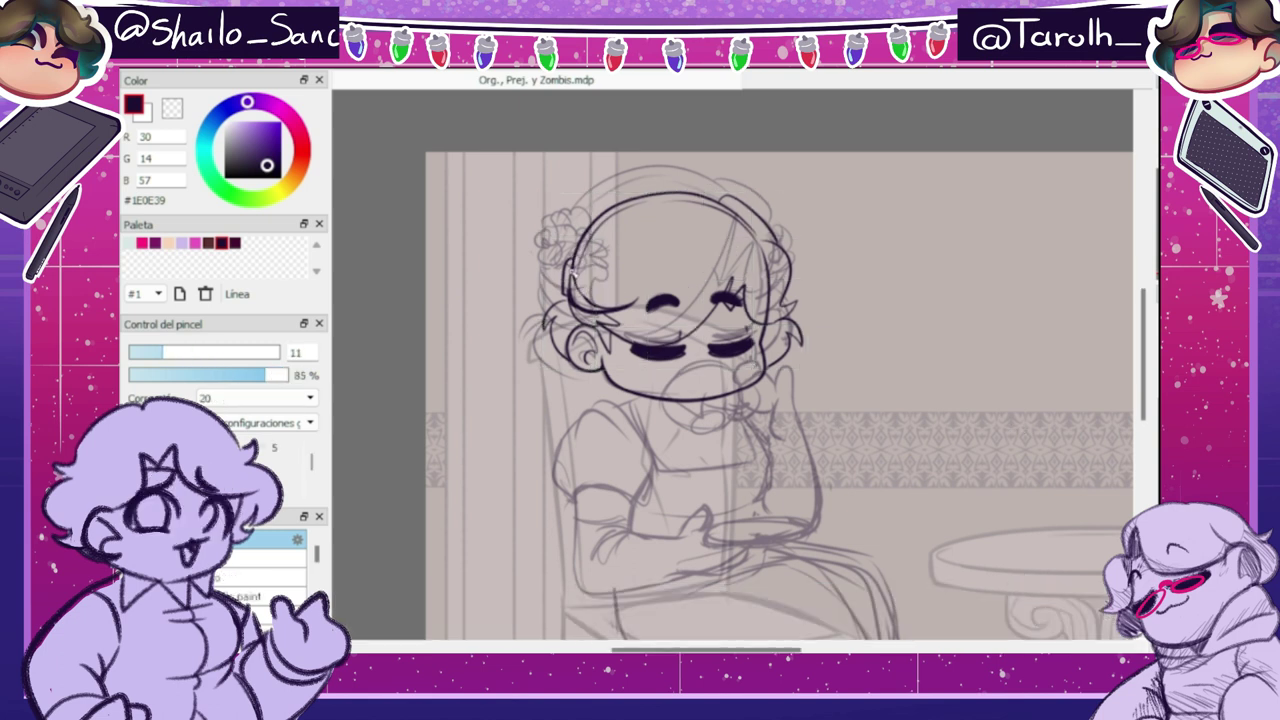
- Ink the cluster of small flowers and petals on the left side of the figure's hair
drag(572, 261, 560, 273)
mouse_move(573, 250)
mouse_down()
mouse_move(574, 272)
mouse_move(560, 242)
mouse_up()
mouse_move(558, 254)
mouse_down()
mouse_move(562, 273)
mouse_move(591, 244)
mouse_move(596, 268)
mouse_move(557, 297)
mouse_up()
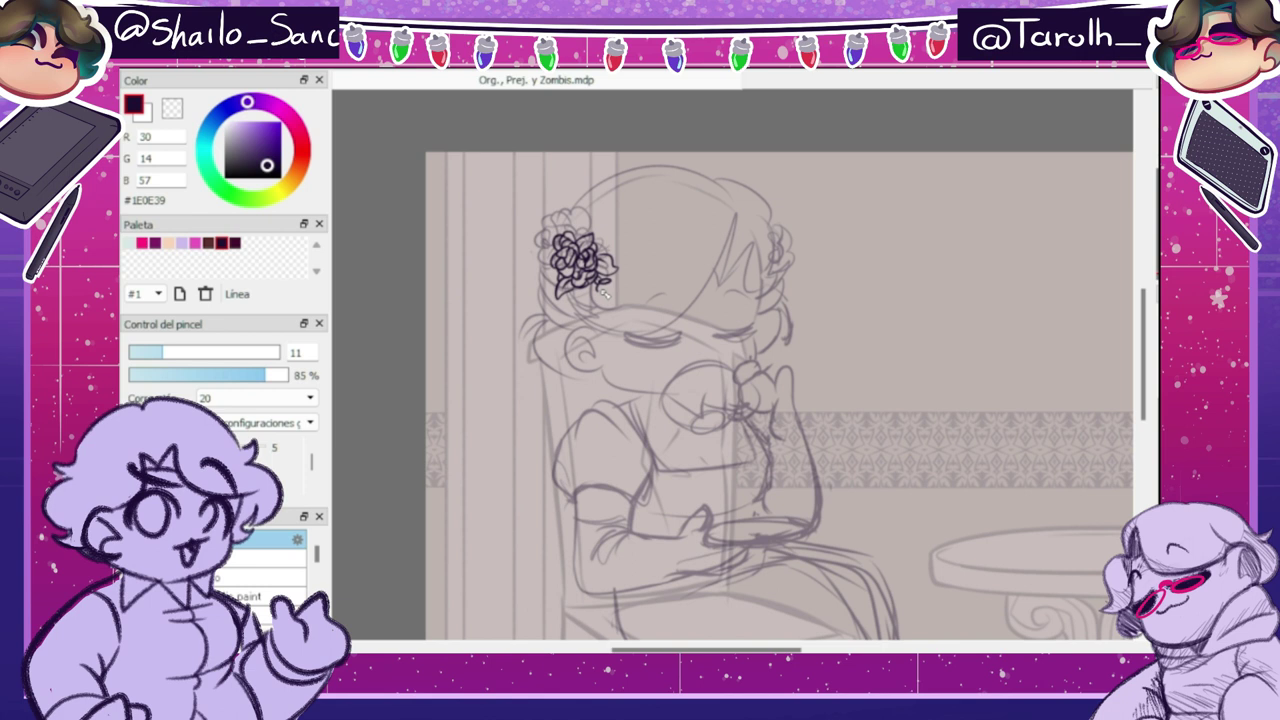
drag(604, 289, 609, 281)
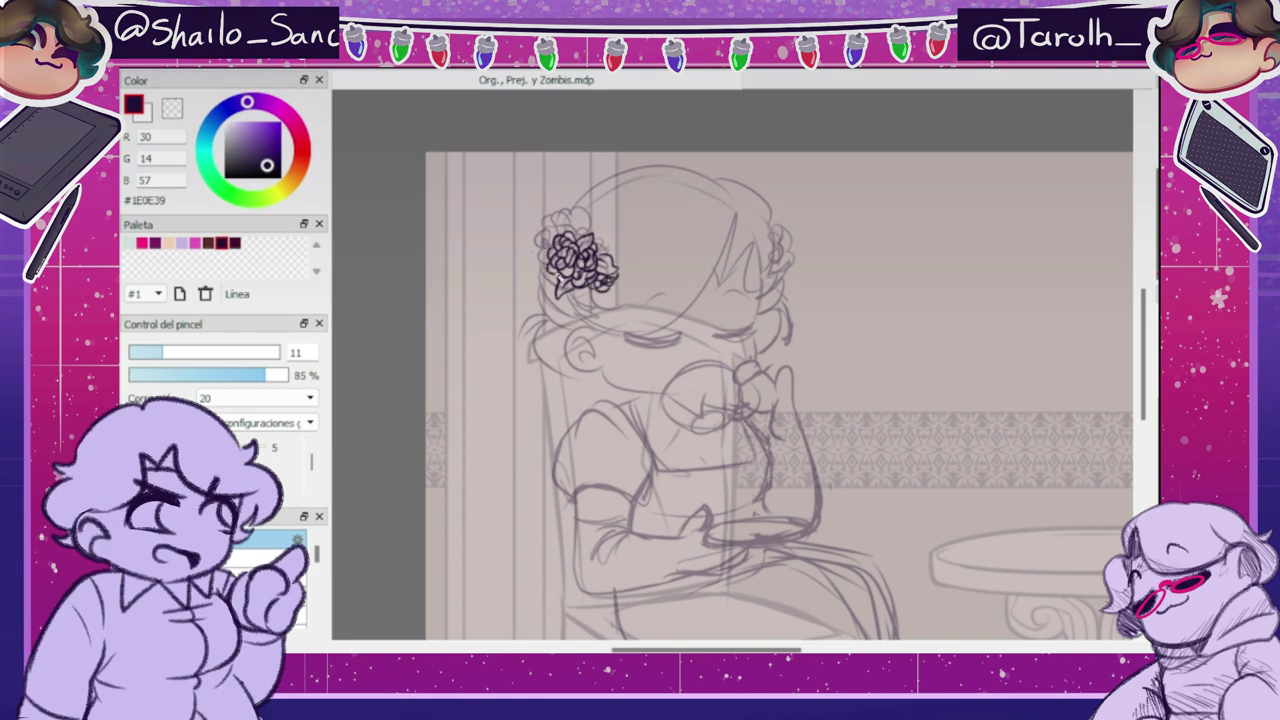
drag(545, 257, 558, 236)
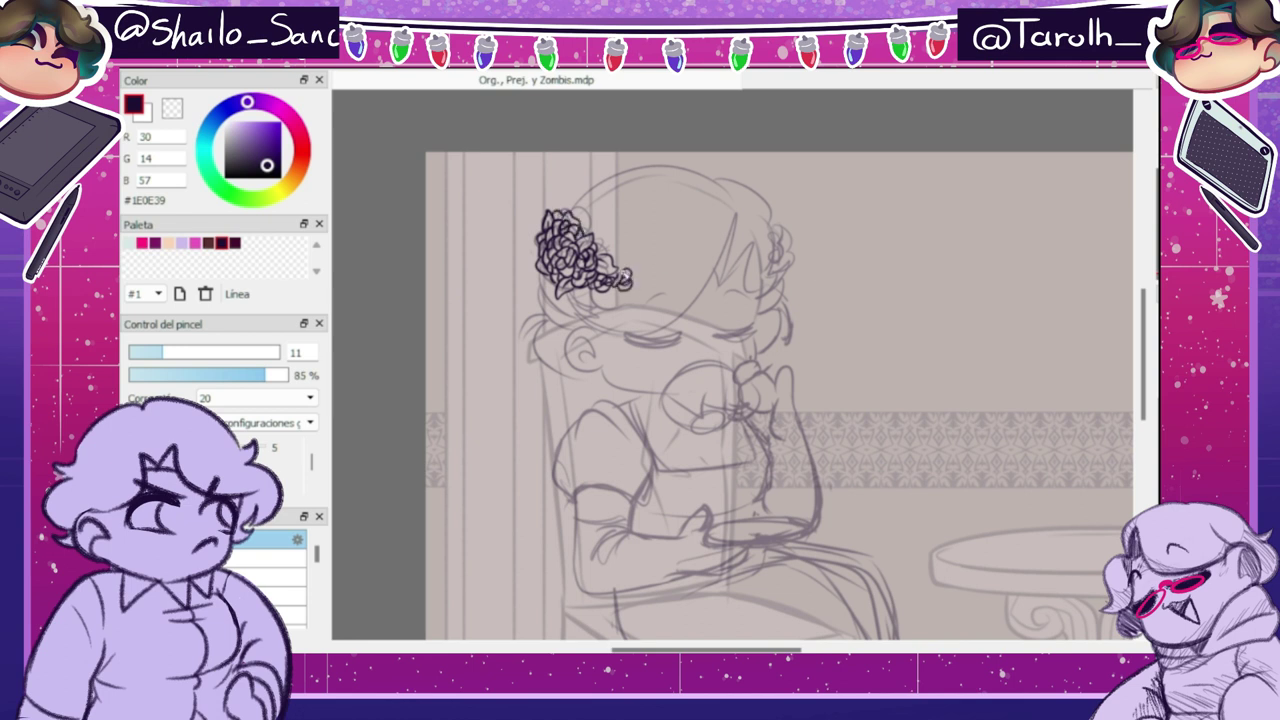
- Mesh-warp the left flower cluster to fit the curve of the head
key(ctrl+shift+t)
click(656, 621)
click(724, 621)
drag(601, 239, 567, 272)
drag(634, 270, 601, 304)
drag(634, 301, 635, 296)
click(1037, 646)
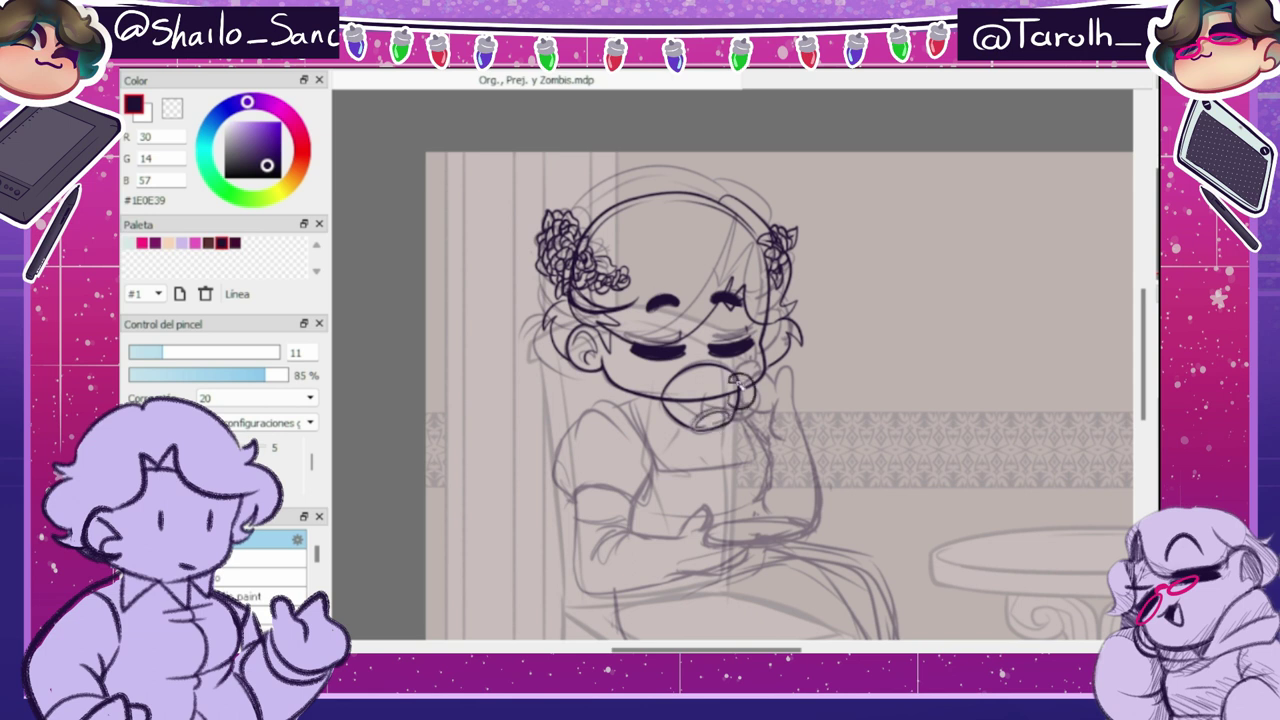
- Ink the teacup's handle and the oval saucer beneath the cup, erasing overlapping lines
key(e)
key(n)
key(e)
key(n)
key(e)
key(n)
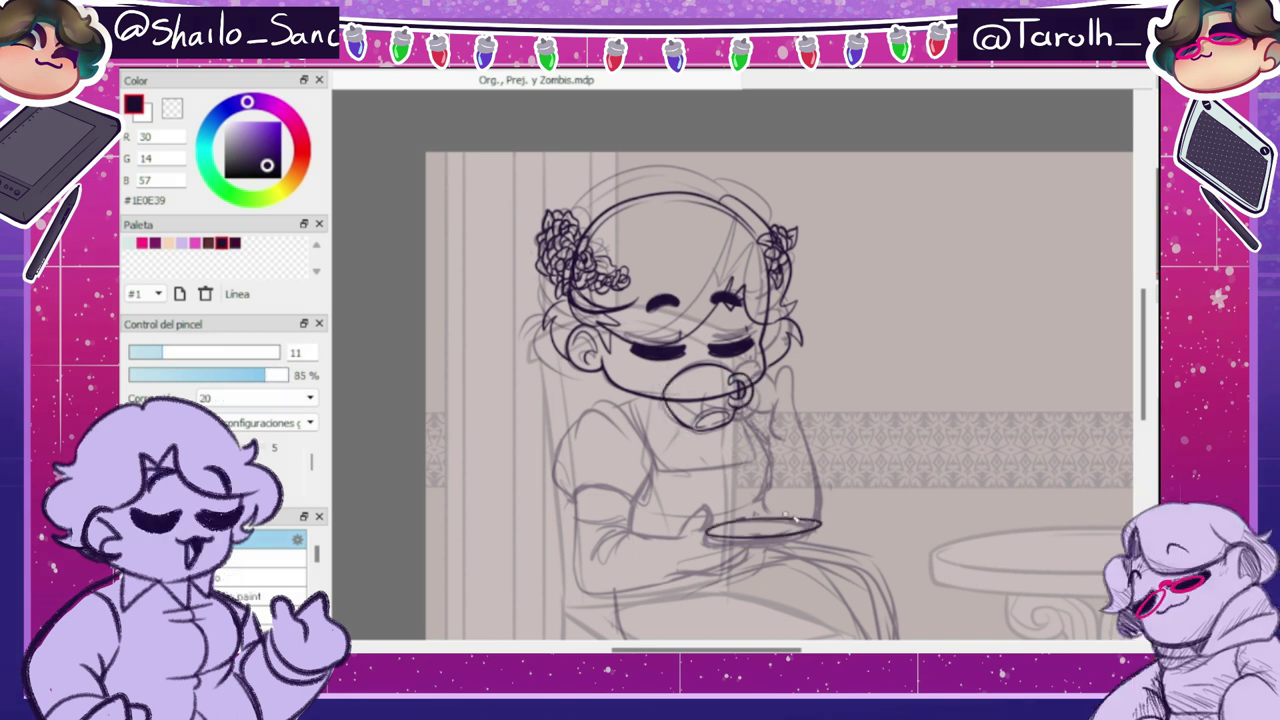
key(e)
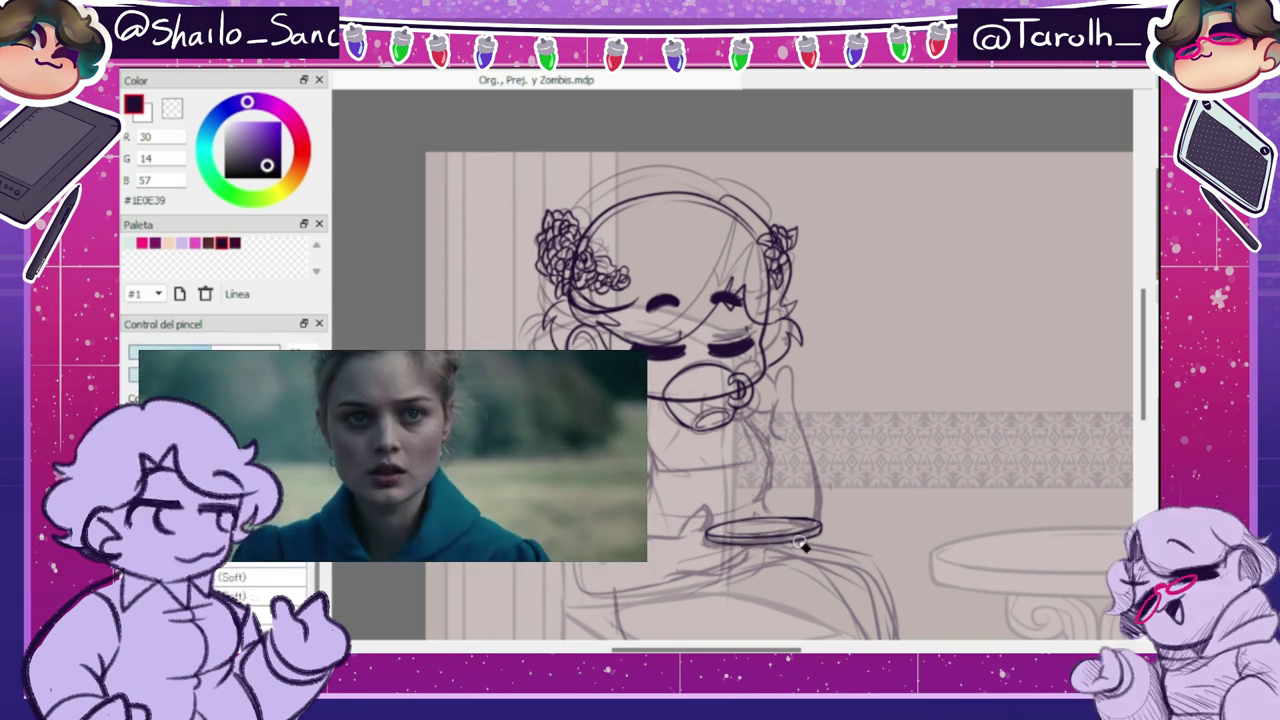
- Select the saucer, reposition it with Transform, deselect it, and erase stray lines at its right rim
drag(672, 537, 684, 510)
key(ctrl+t)
drag(858, 505, 857, 512)
key(Return)
key(ctrl+d)
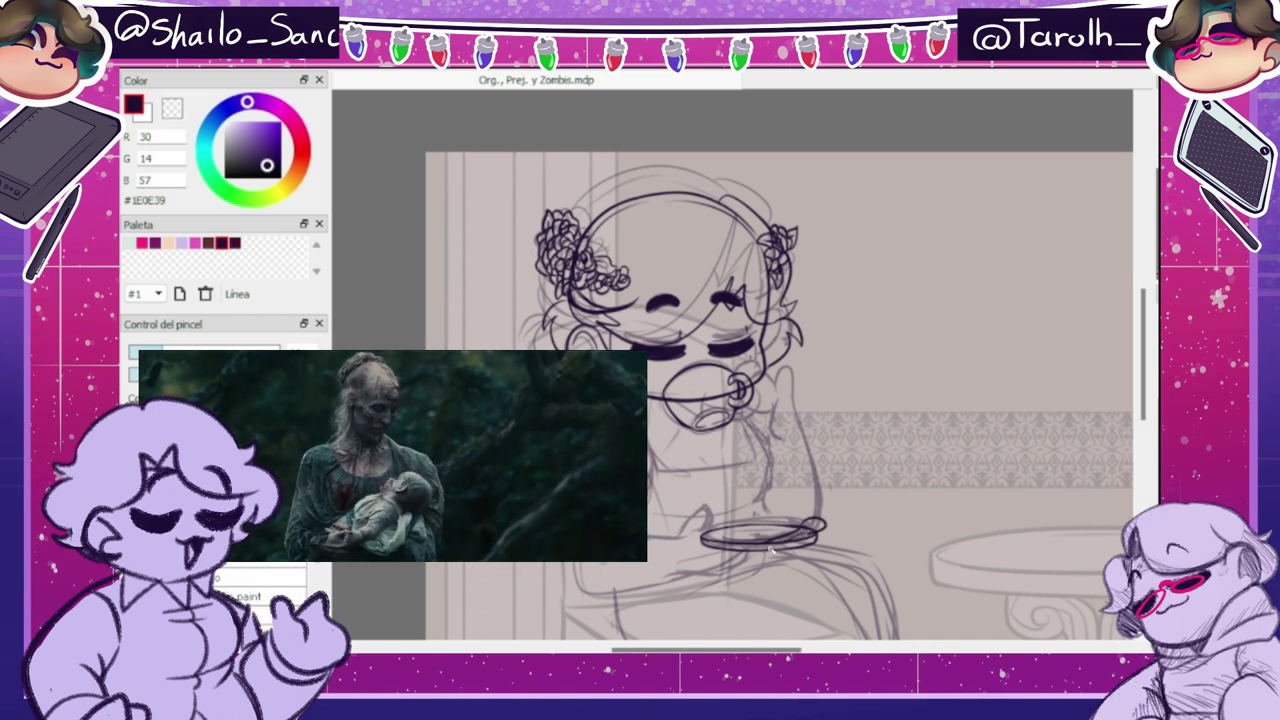
key(e)
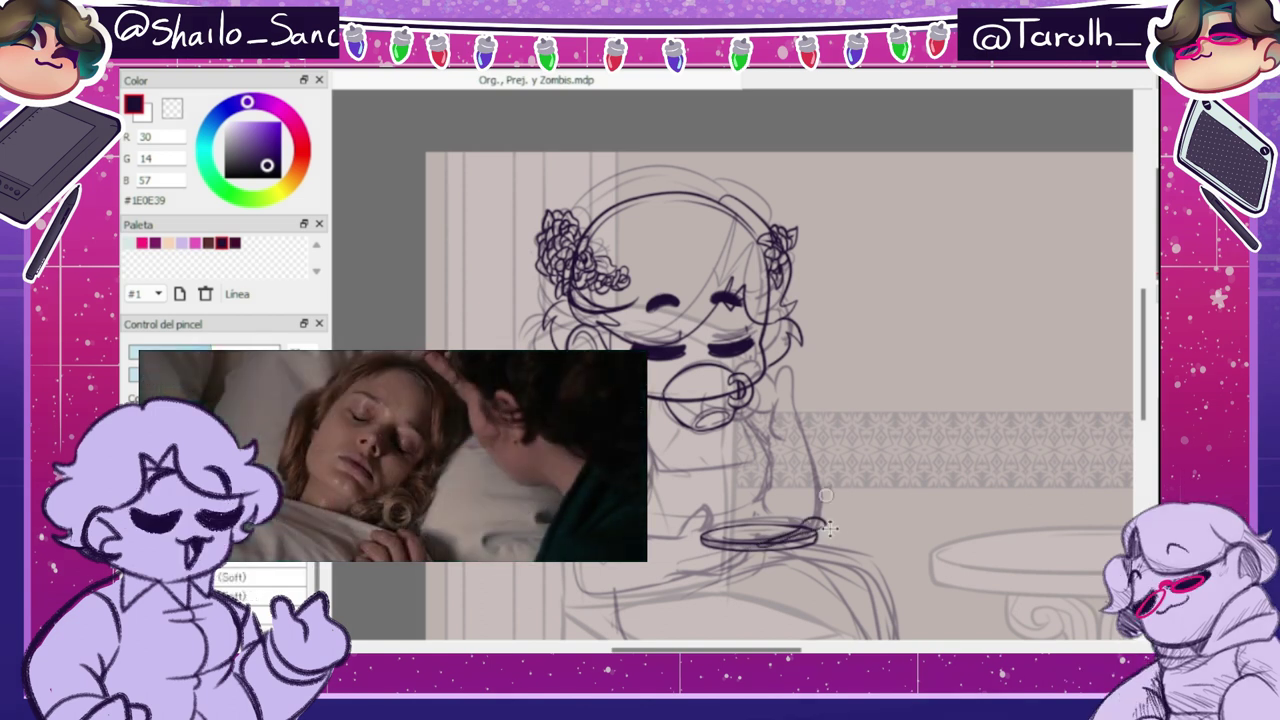
- Flatten and adjust the saucer below the teacup with Mesh Transform and Transform
key(ctrl+shift+t)
click(1050, 649)
click(1040, 647)
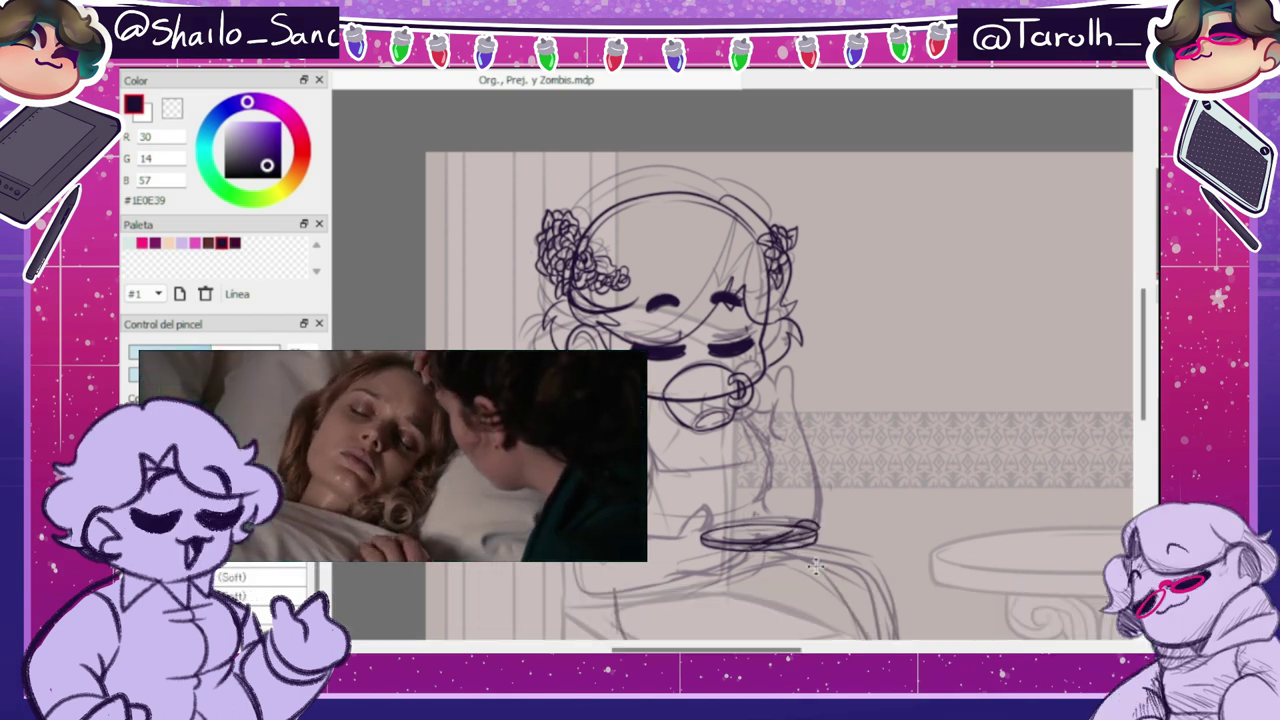
key(ctrl+t)
click(1043, 646)
key(b)
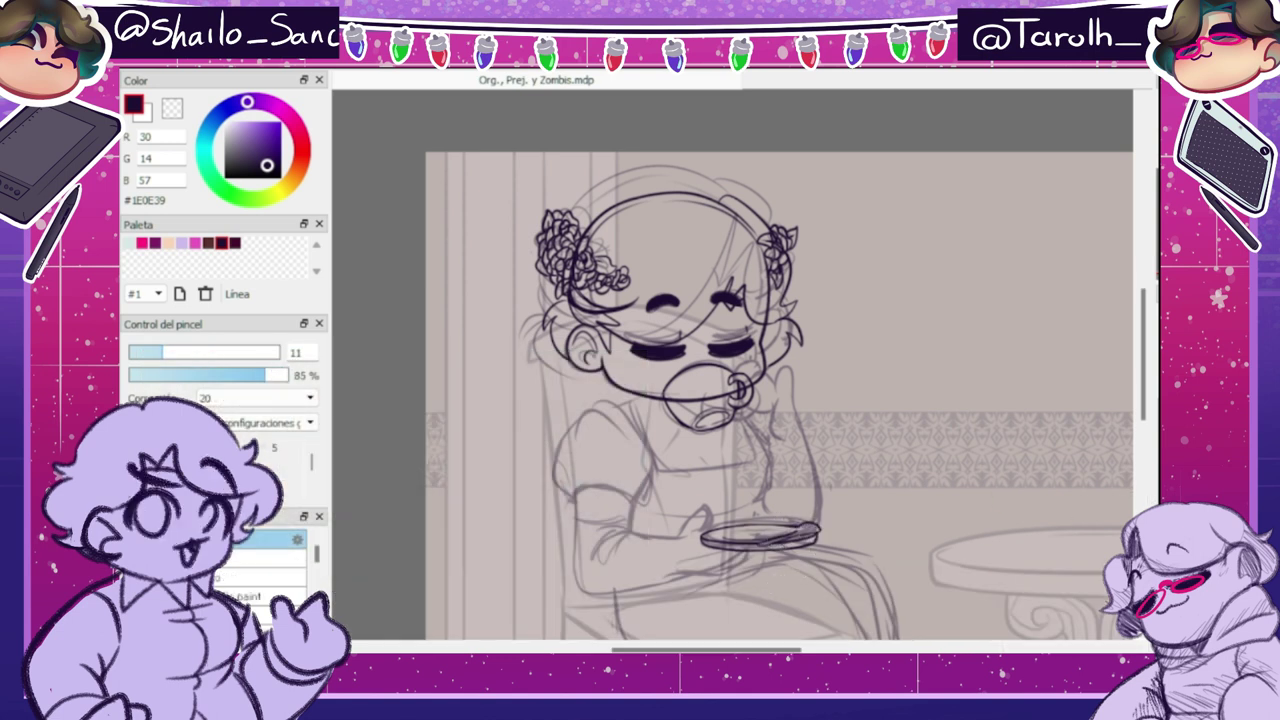
- Reposition the flower clusters lower along both sides of the head with Transform and deselect them
drag(744, 298, 749, 303)
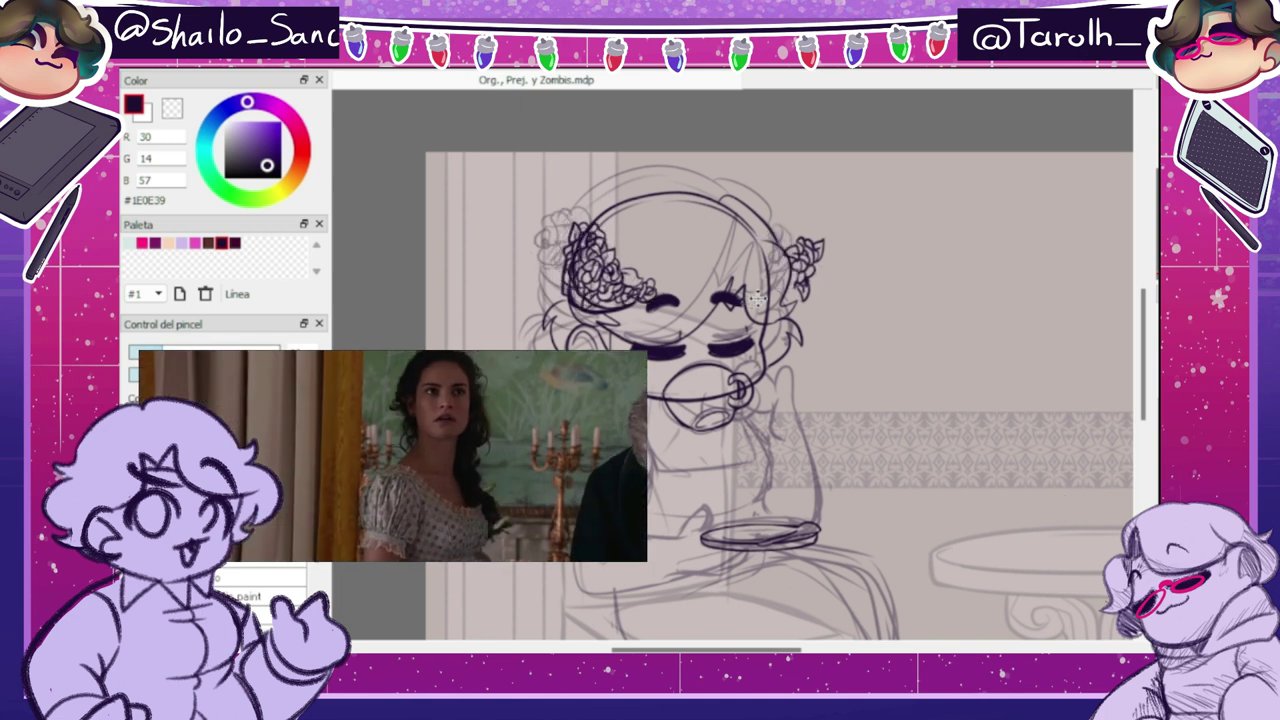
key(ctrl+t)
drag(838, 300, 836, 265)
key(Return)
mouse_move(808, 208)
mouse_down()
mouse_move(797, 339)
mouse_move(808, 208)
mouse_up()
key(ctrl+t)
drag(801, 267, 790, 293)
click(1050, 646)
key(ctrl+d)
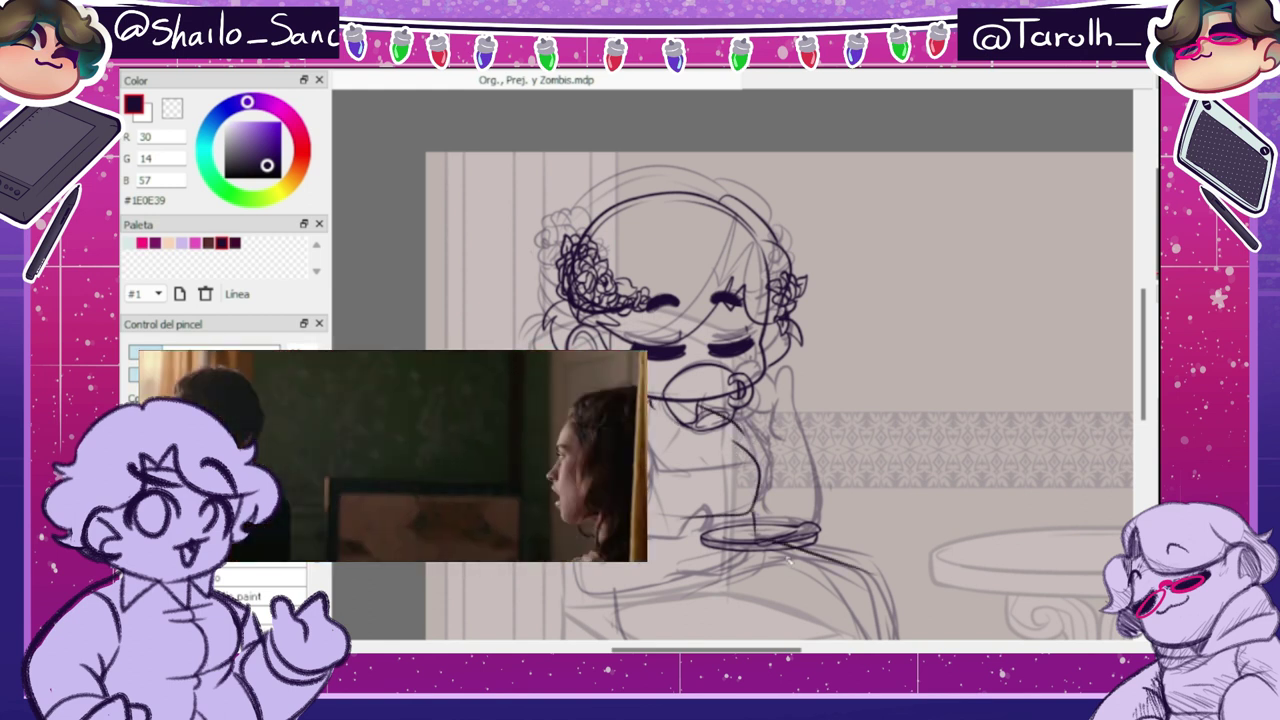
- Ink the outline of the figure's torso, hips and skirt over the chair
scroll(903, 587, down, 2)
drag(805, 428, 885, 545)
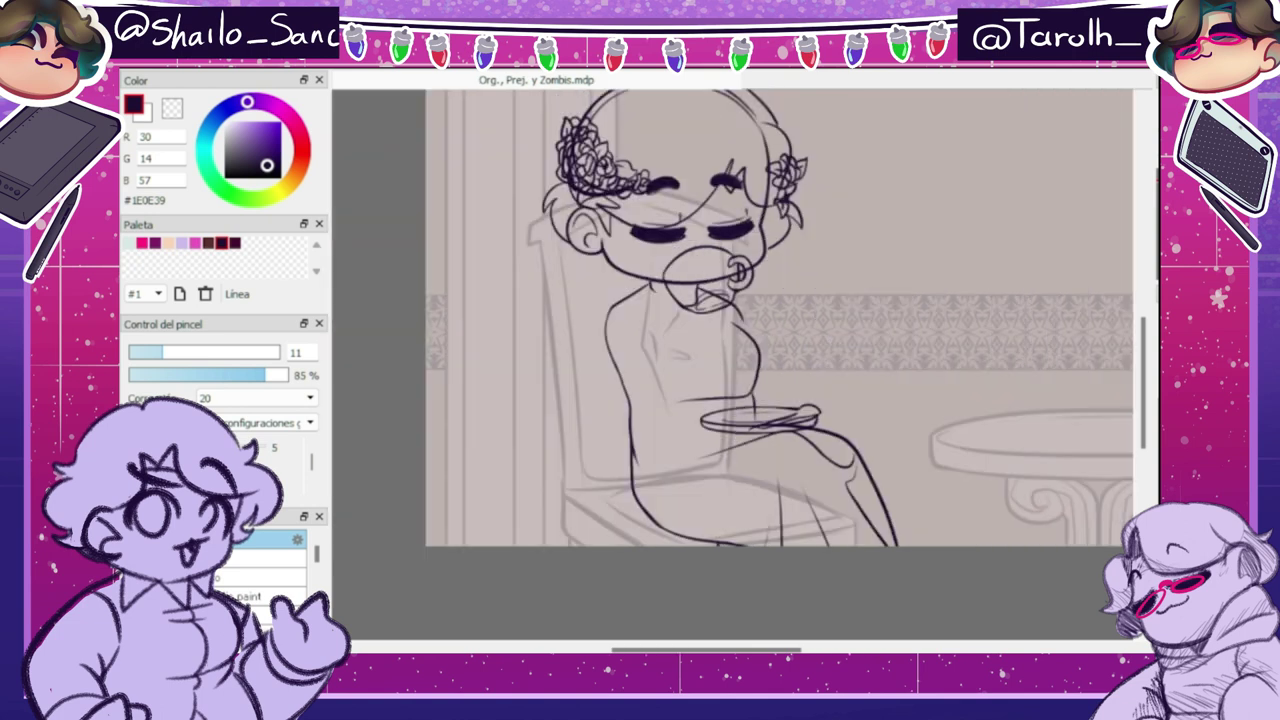
- Rotate and resize the inked torso and skirt with Transform, turning them about 3.1 degrees
key(ctrl+minus)
key(ctrl+t)
drag(685, 438, 691, 438)
drag(751, 306, 751, 317)
drag(703, 444, 705, 433)
drag(652, 476, 646, 492)
drag(749, 307, 749, 318)
drag(729, 380, 809, 407)
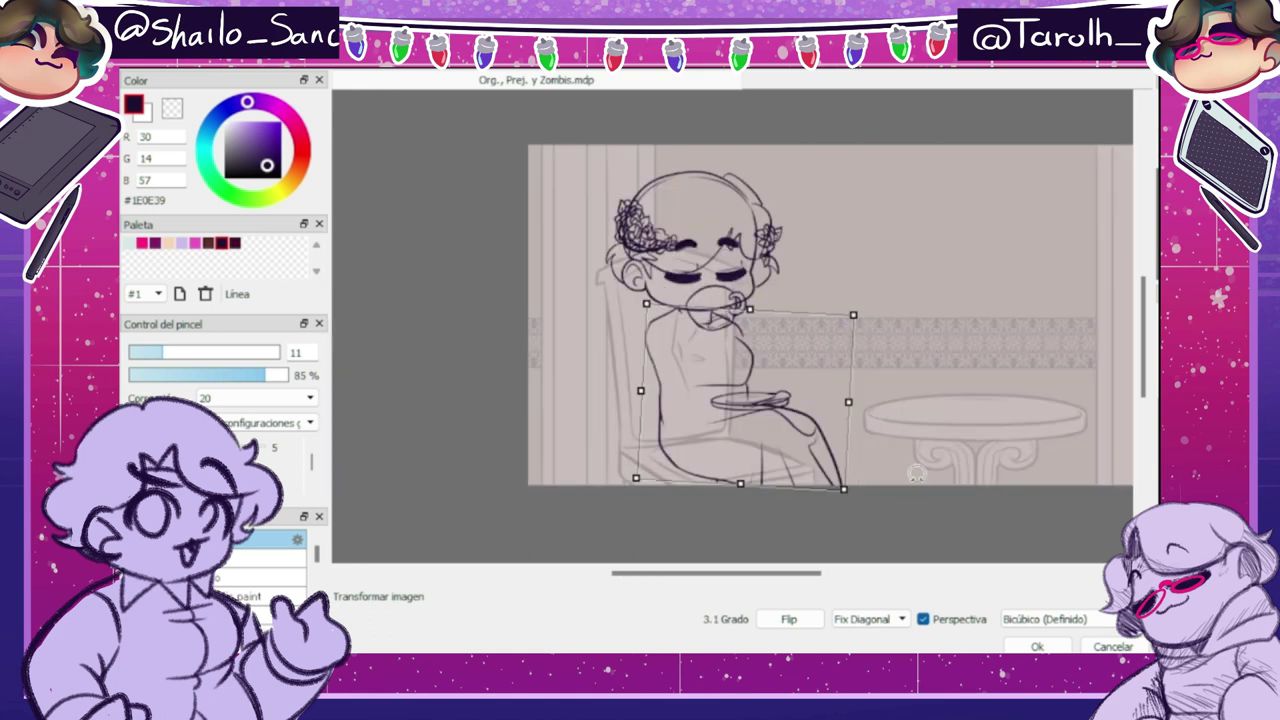
click(1053, 649)
- Refine the placement and width of the inked body with another Transform and a Mesh Transform
key(ctrl+t)
key(Down)
key(Down)
drag(844, 330, 840, 328)
drag(848, 398, 854, 398)
key(Down)
key(Down)
click(1040, 646)
key(ctrl+shift+t)
click(1045, 646)
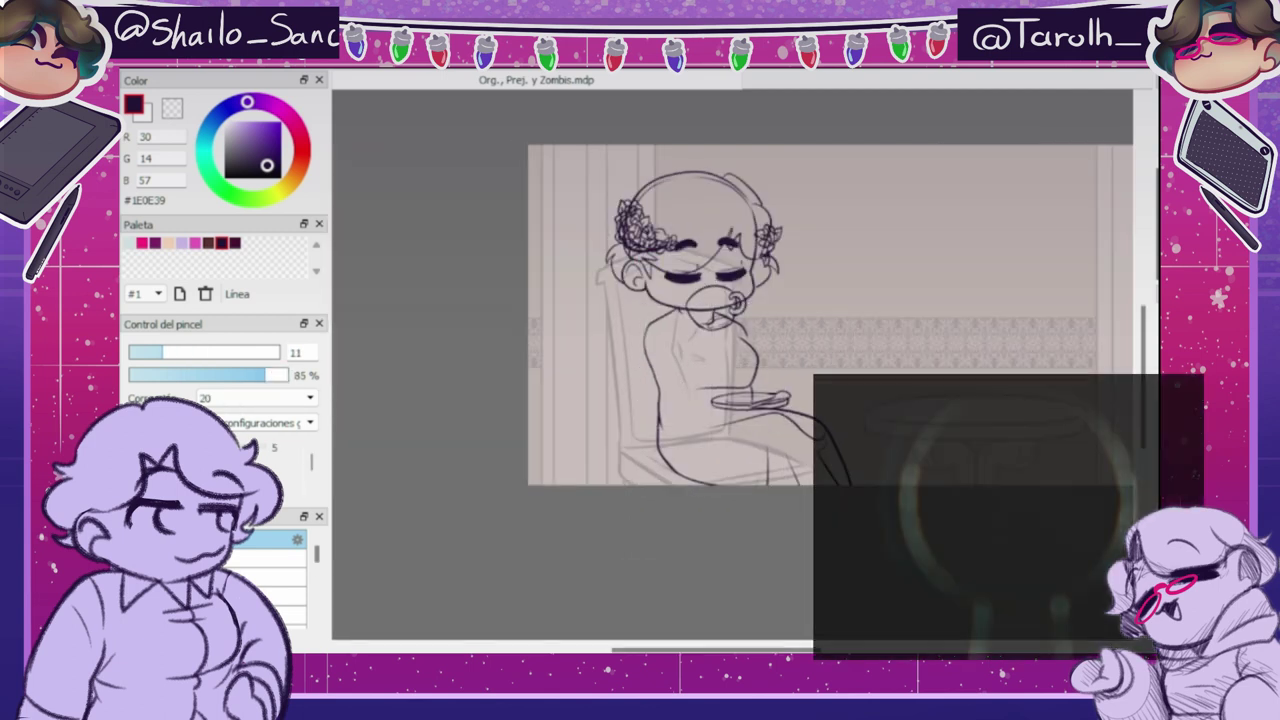
- Ink the fold lines of the skirt, checking them in the mirrored canvas view
key(e)
key(b)
key(e)
key(n)
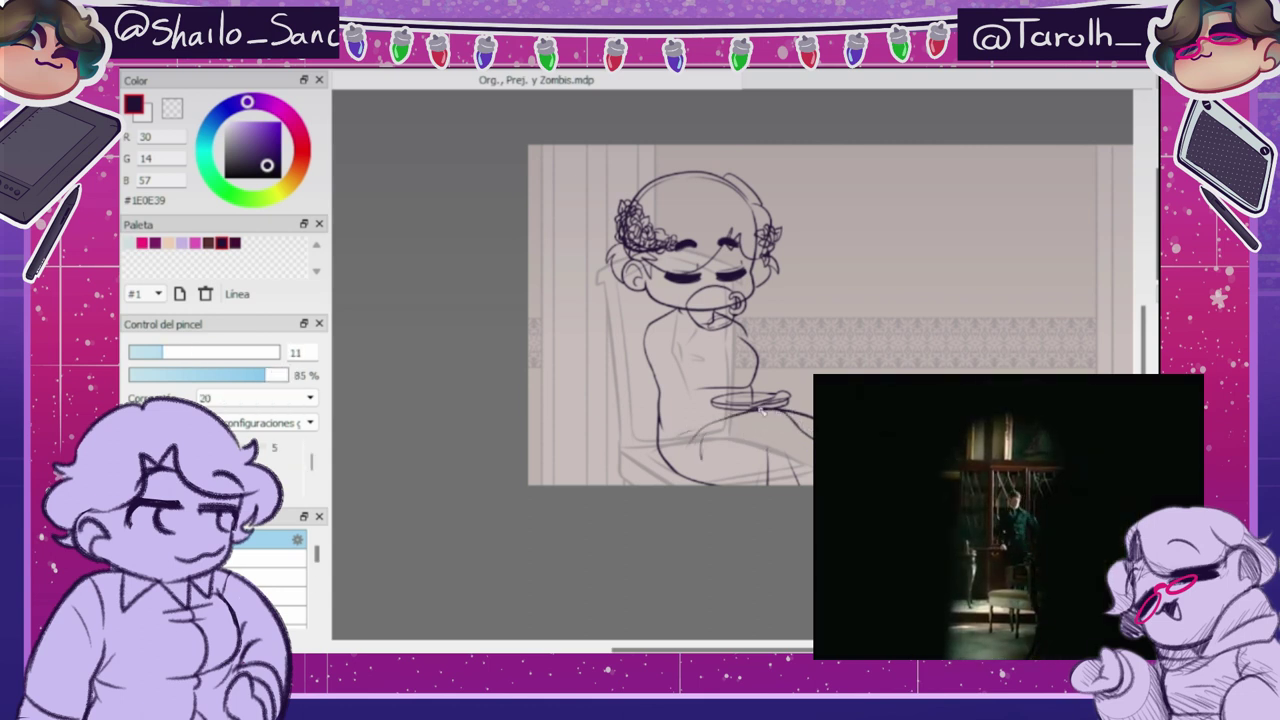
key(Down)
key(e)
key(b)
drag(806, 430, 784, 484)
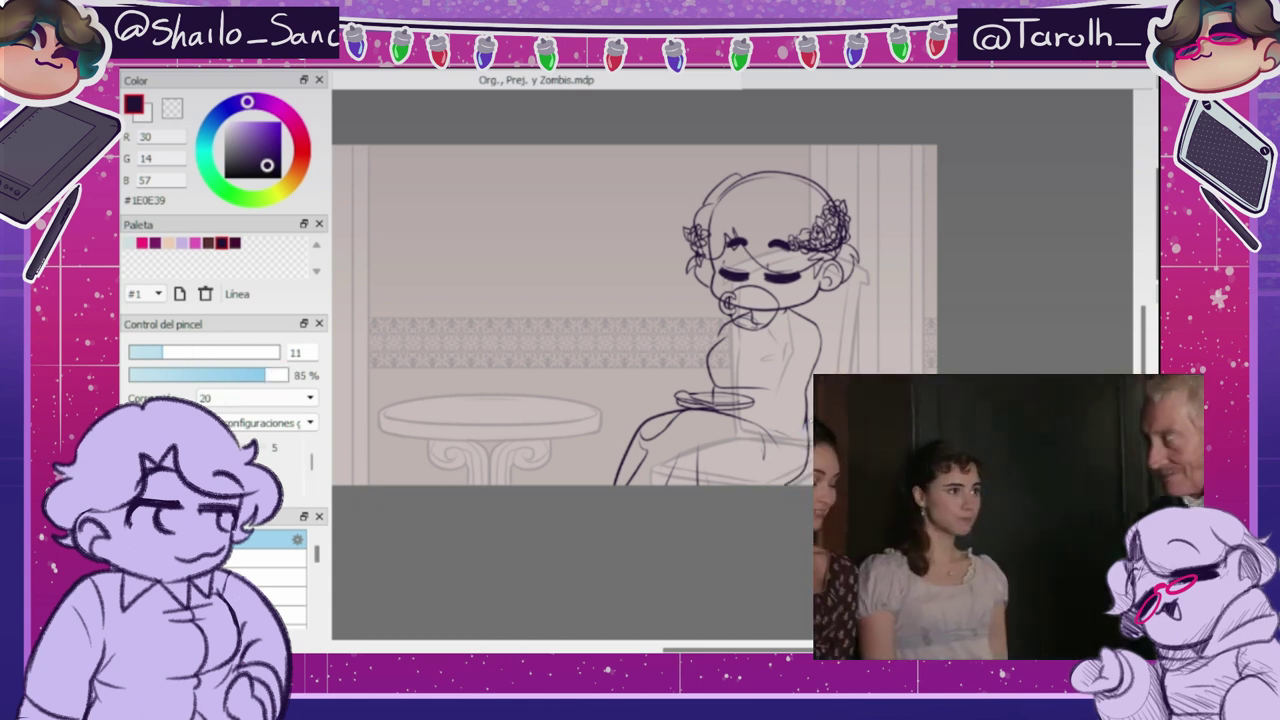
key(Down)
key(h)
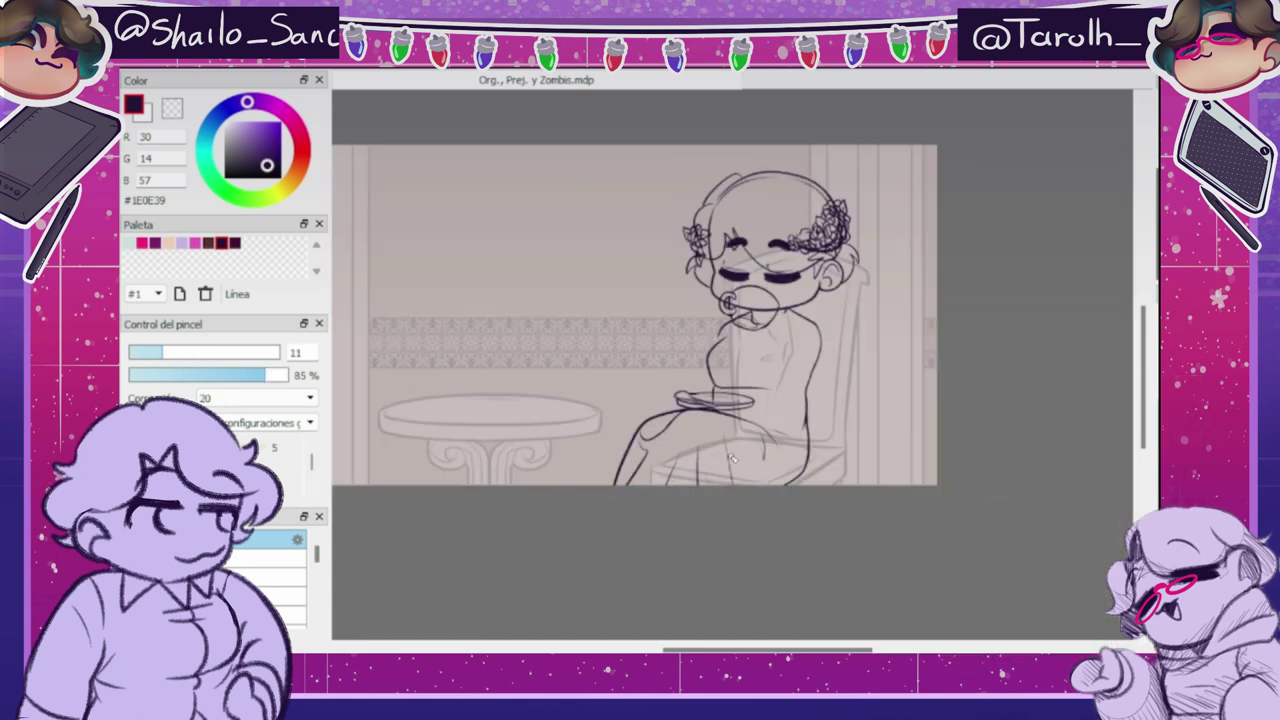
key(h)
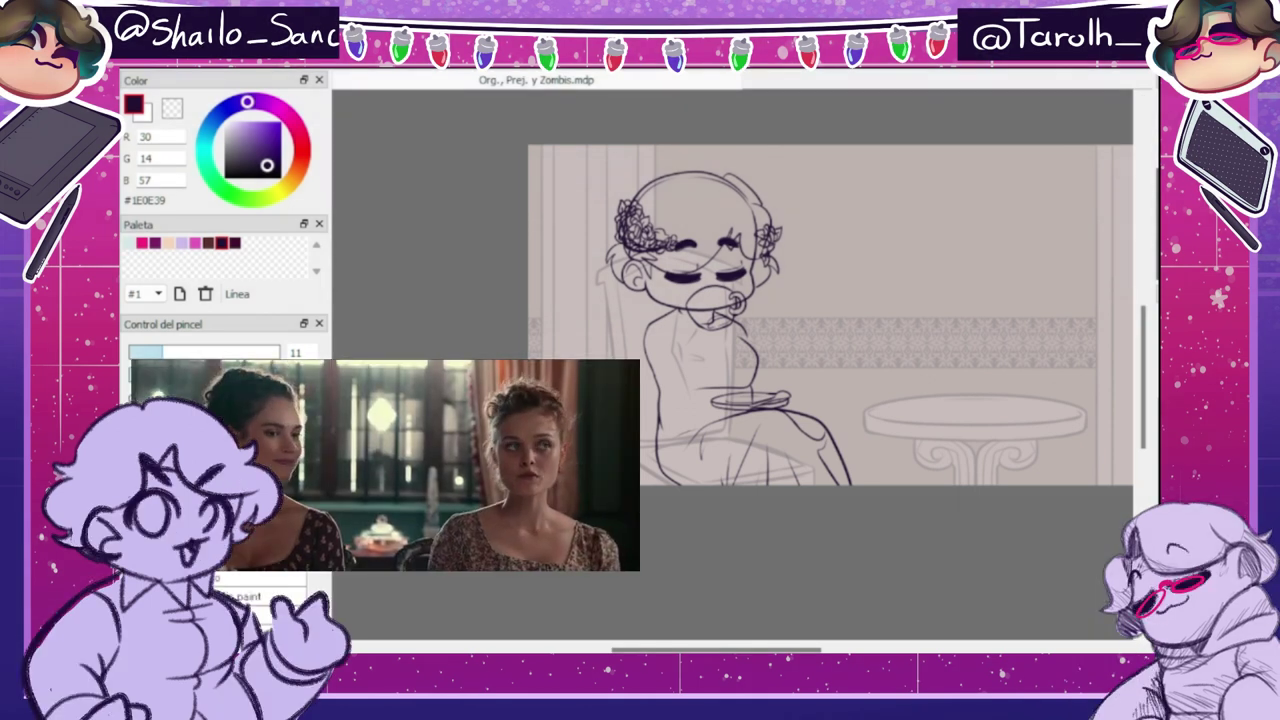
- Shift the head slightly over the body with Transform, checking its proportions in the mirrored canvas view
key(h)
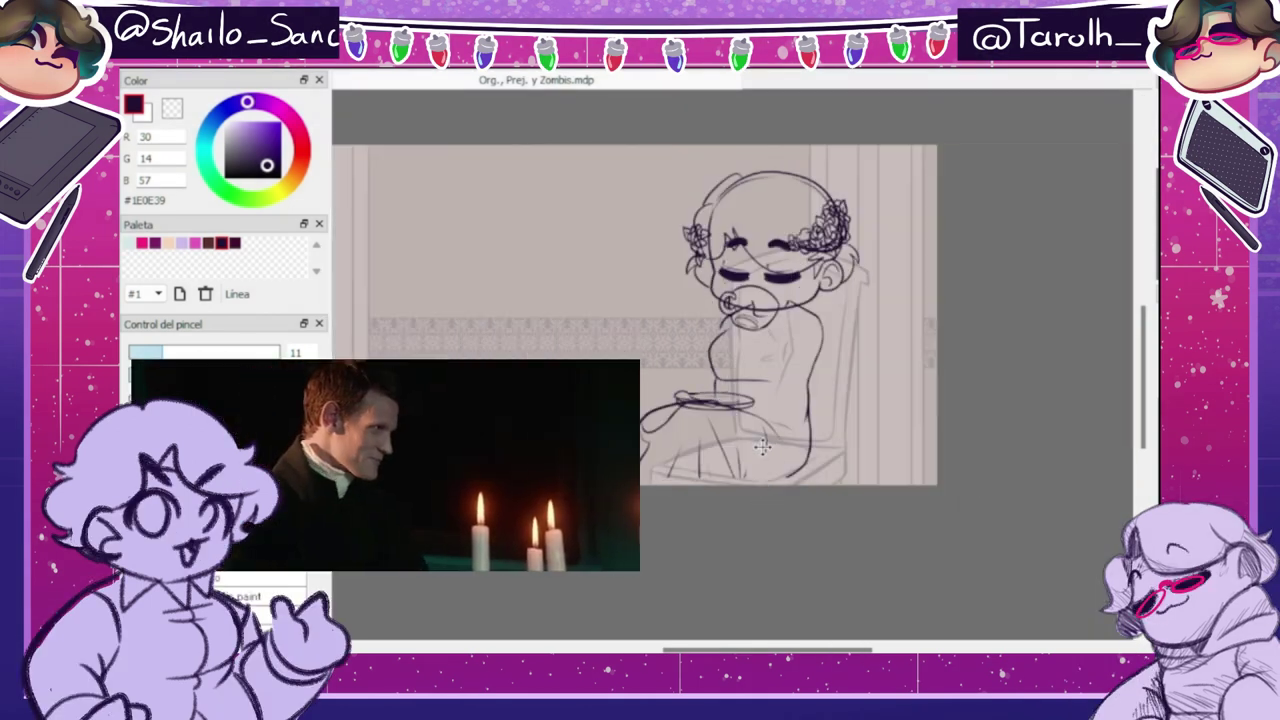
key(h)
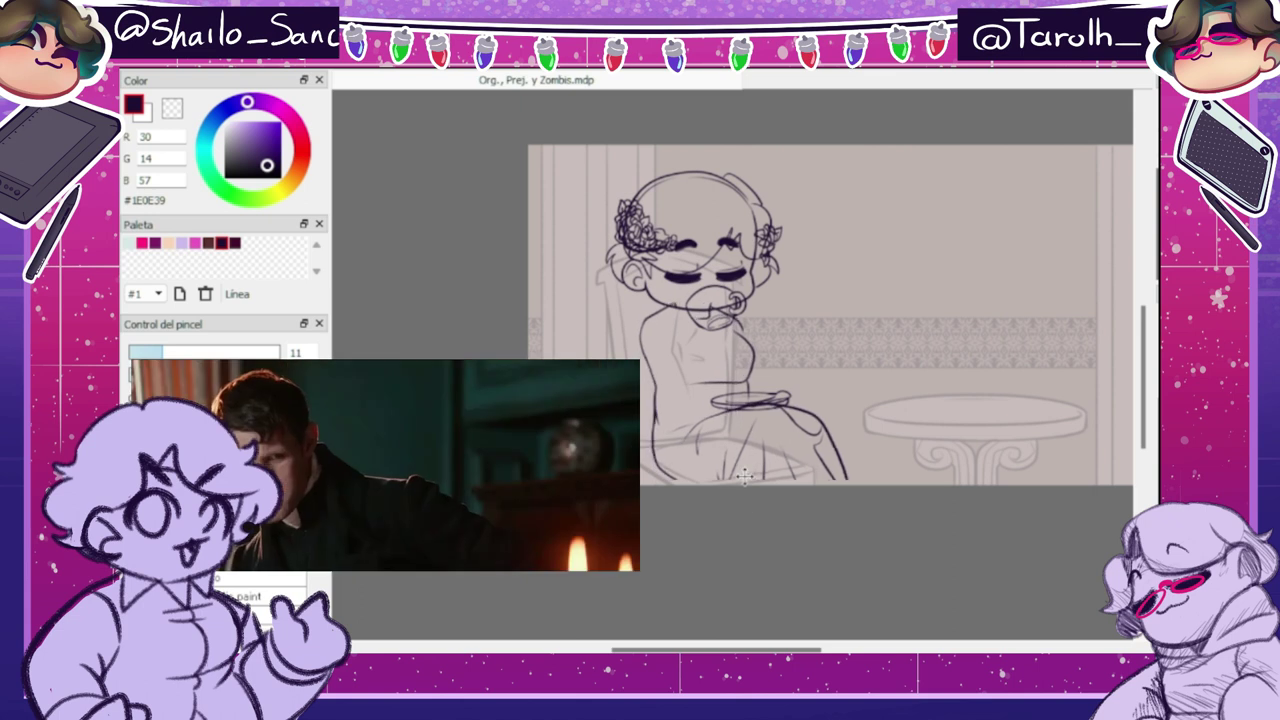
key(ctrl+t)
key(h)
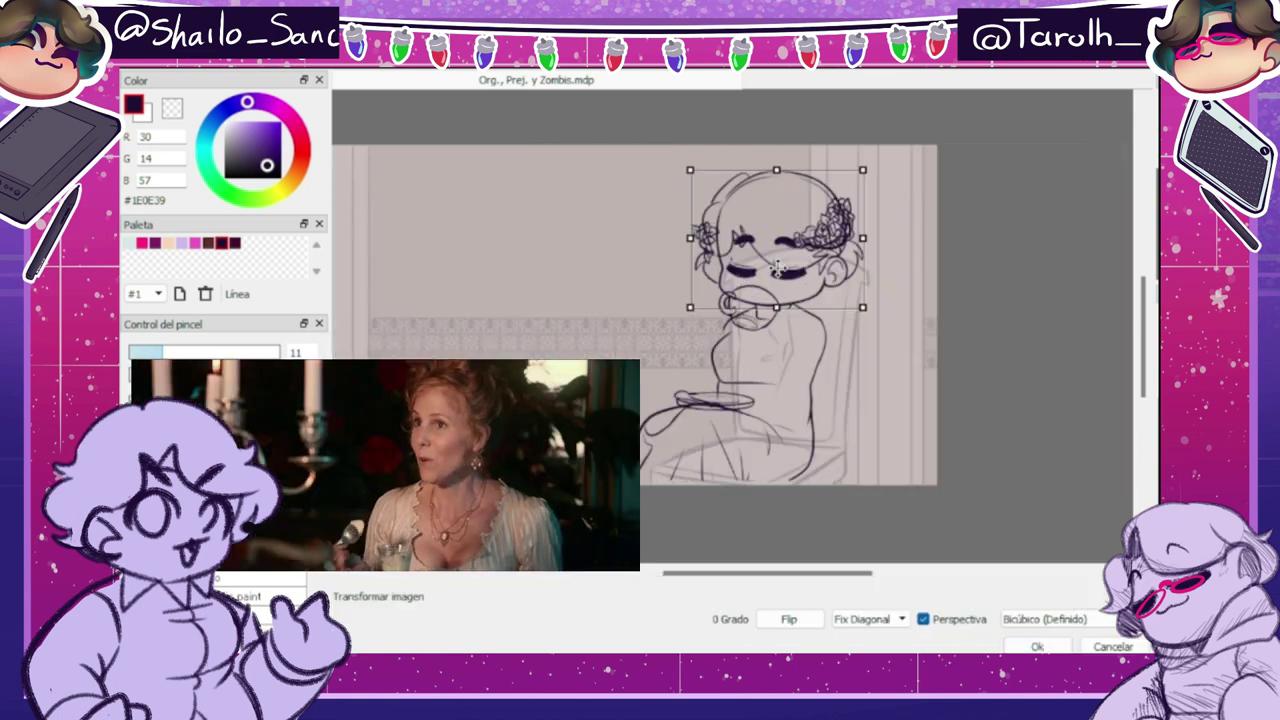
drag(857, 173, 858, 171)
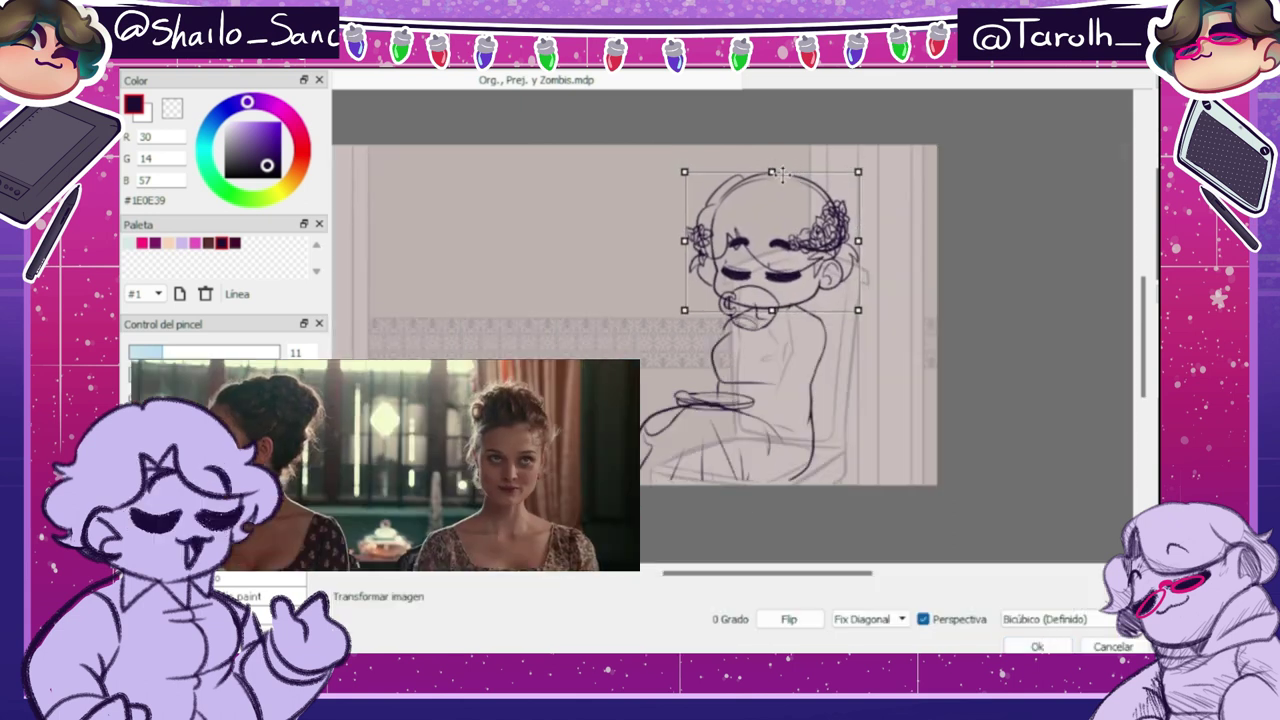
drag(756, 254, 759, 253)
key(h)
key(Return)
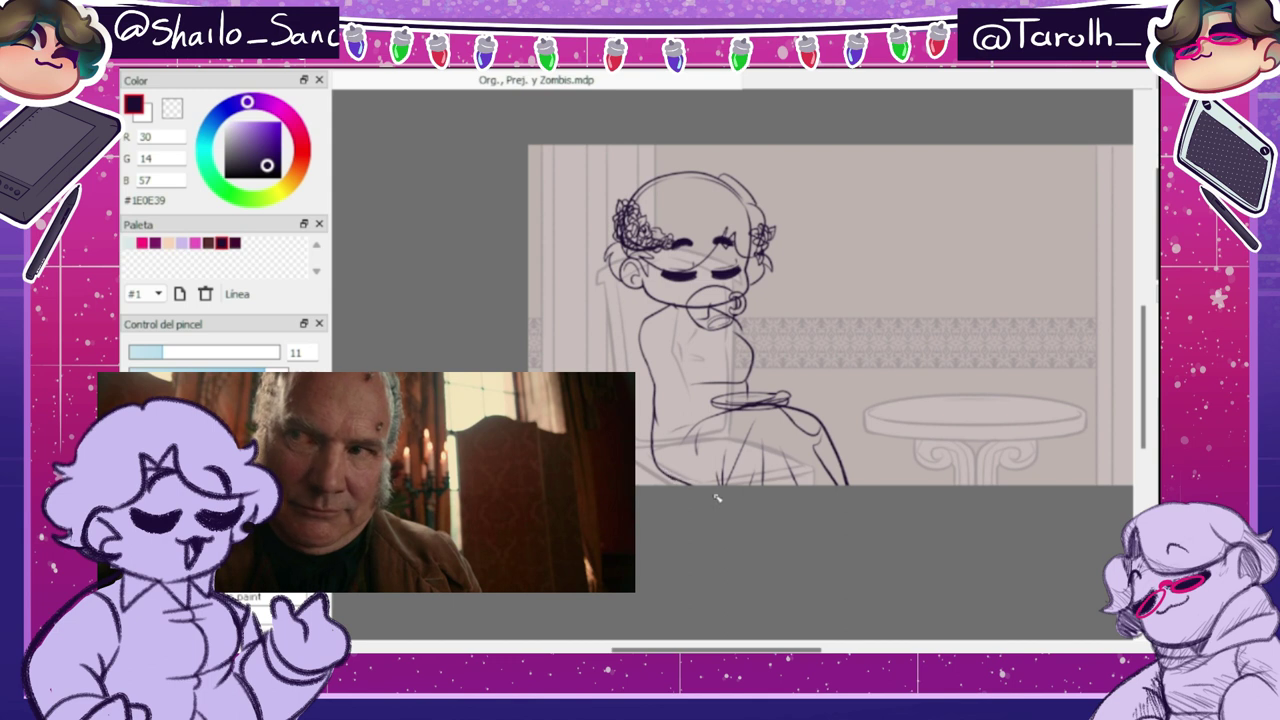
- Lower the head and flower clusters closer to the shoulders
key(ctrl+t)
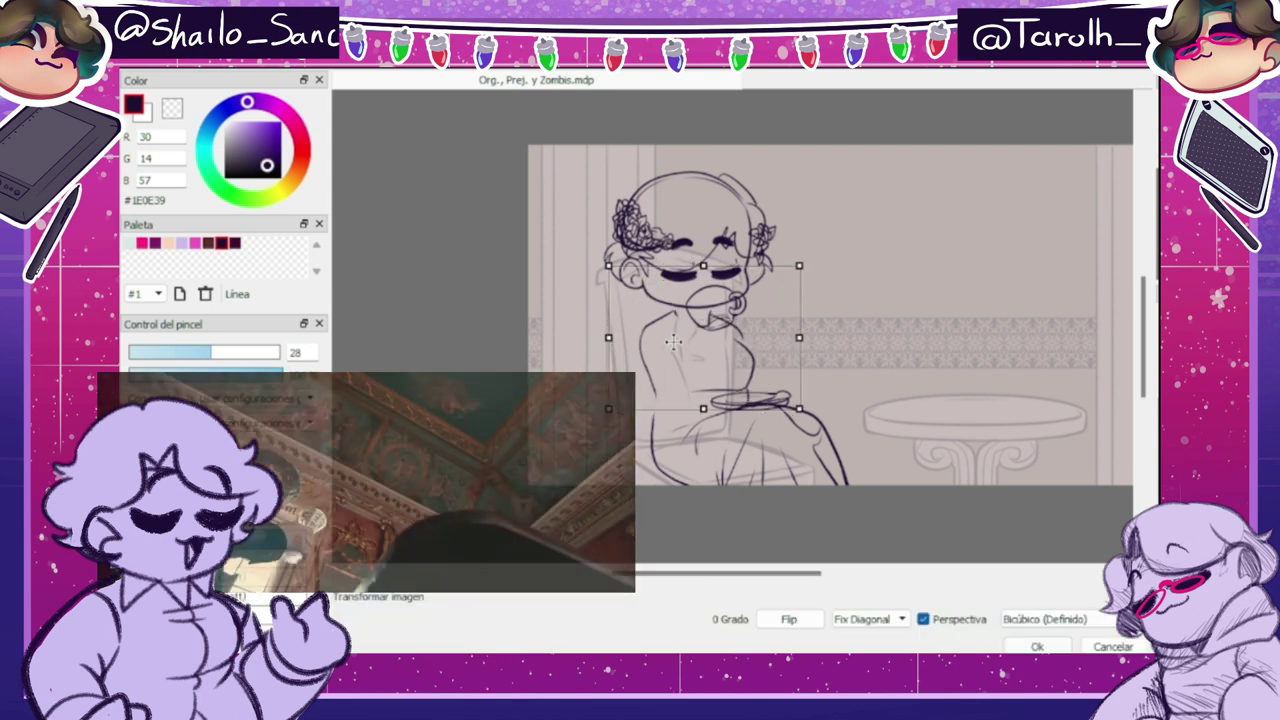
key(Return)
drag(671, 244, 667, 252)
key(Down)
drag(712, 288, 712, 291)
key(Down)
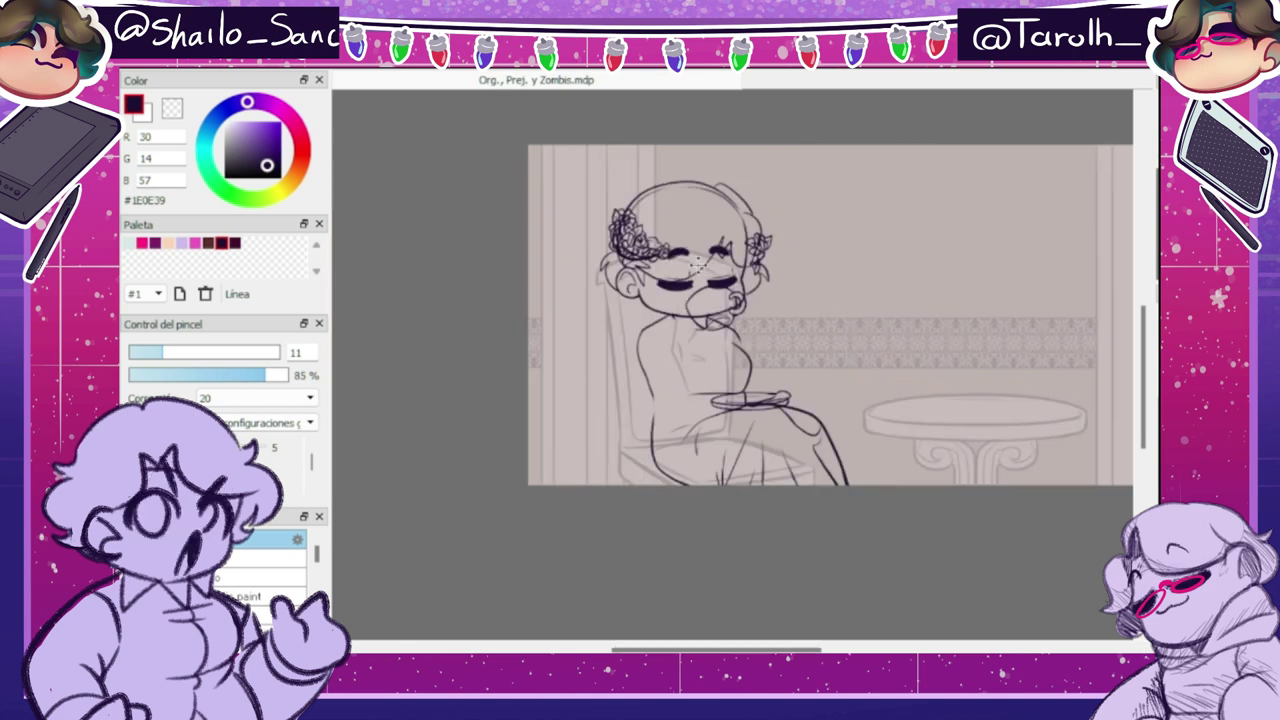
- Select the teacup and adjust its position and shape over the mouth with Transform and Mesh Transform
key(ctrl+t)
key(Return)
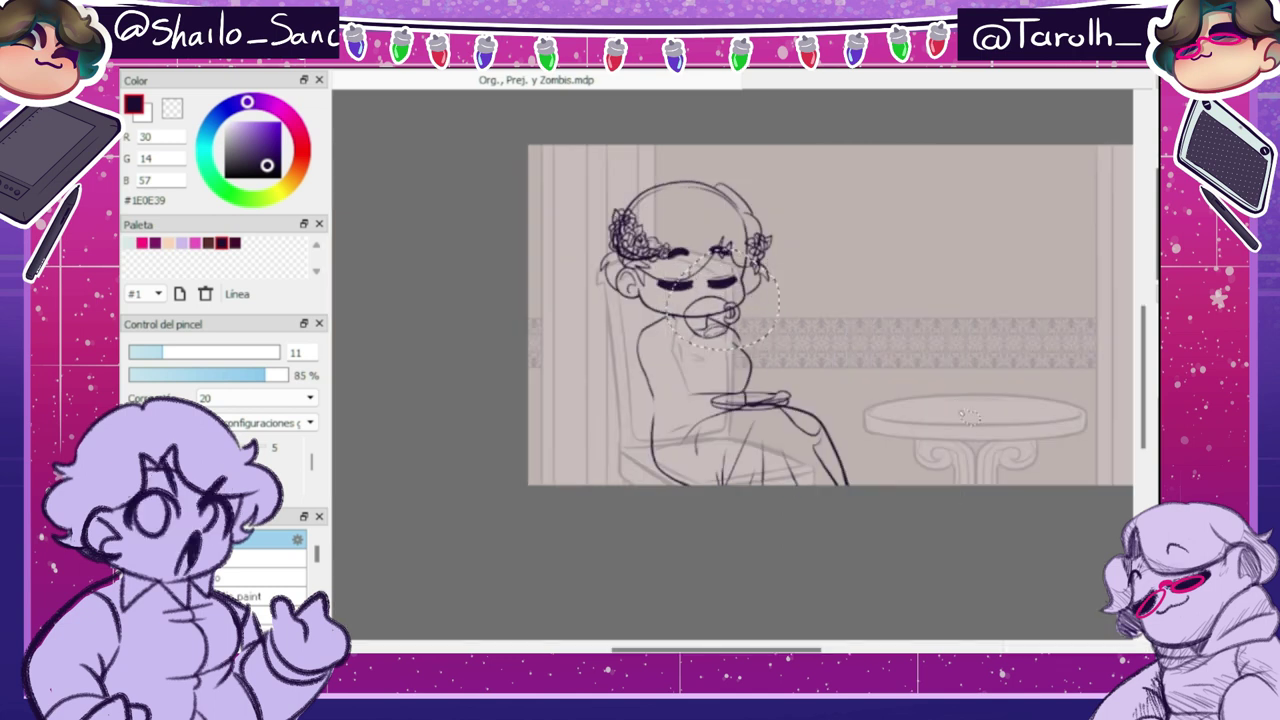
key(ctrl+shift+t)
key(Return)
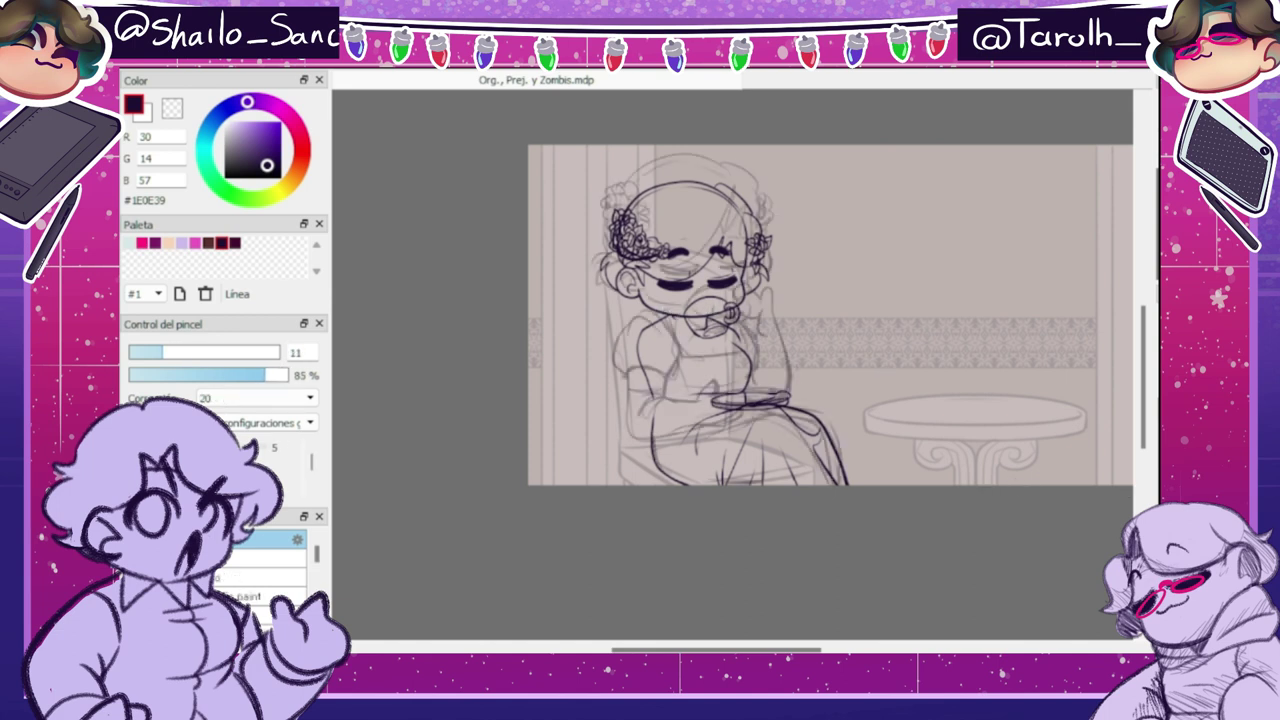
- Transform the rough sketch of the figure to match the inked head and body
key(ctrl+t)
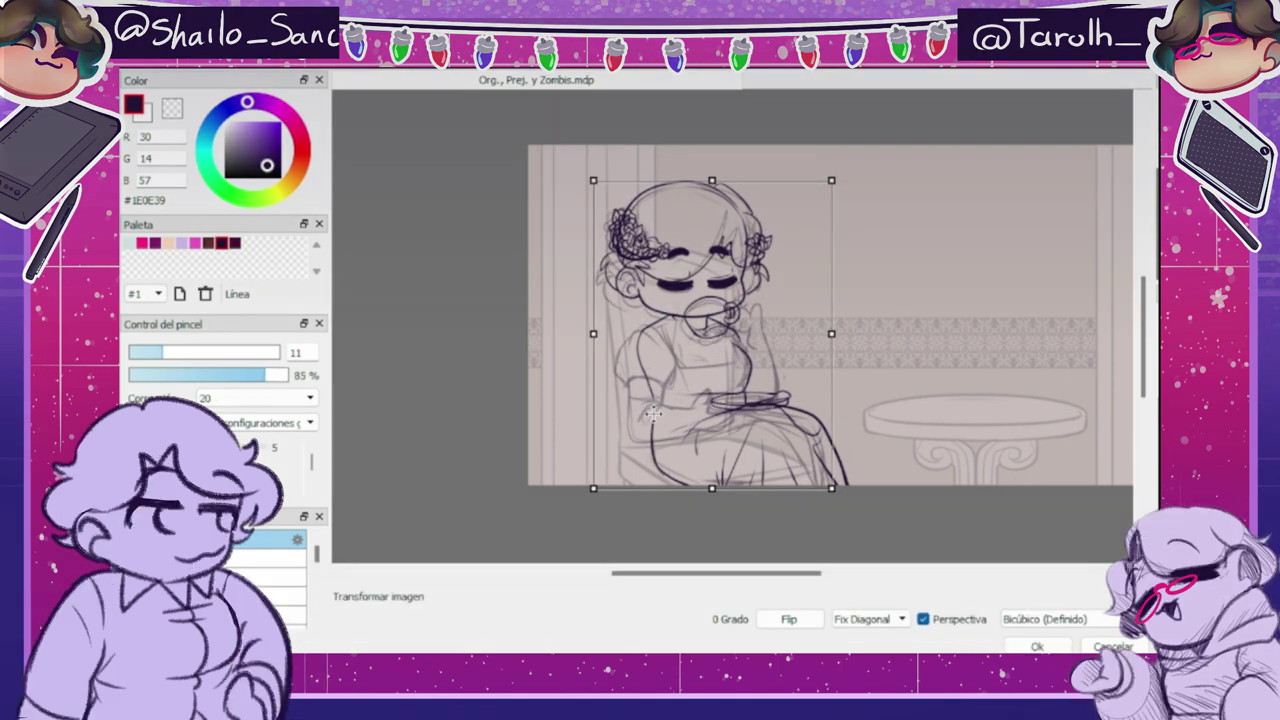
click(1037, 646)
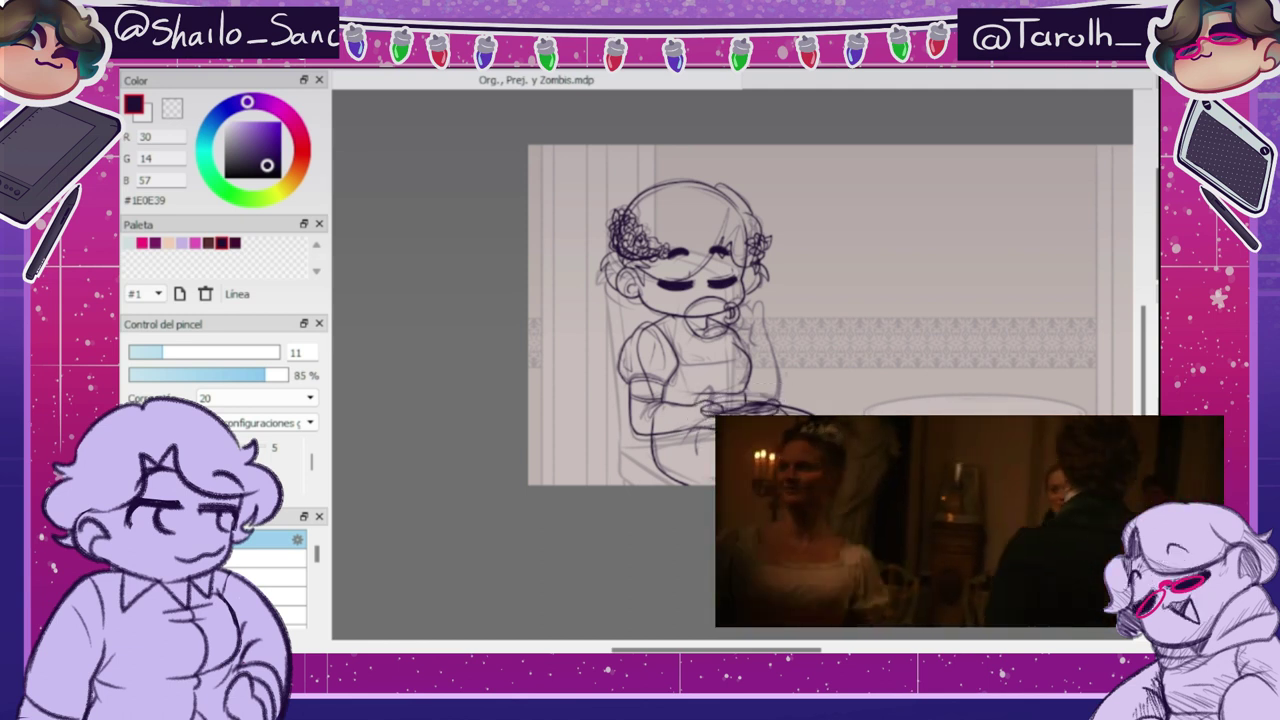
- Ink the puffed sleeve, bent arm and hand holding the saucer, and mesh-warp the arm into shape
key(e)
key(b)
key(e)
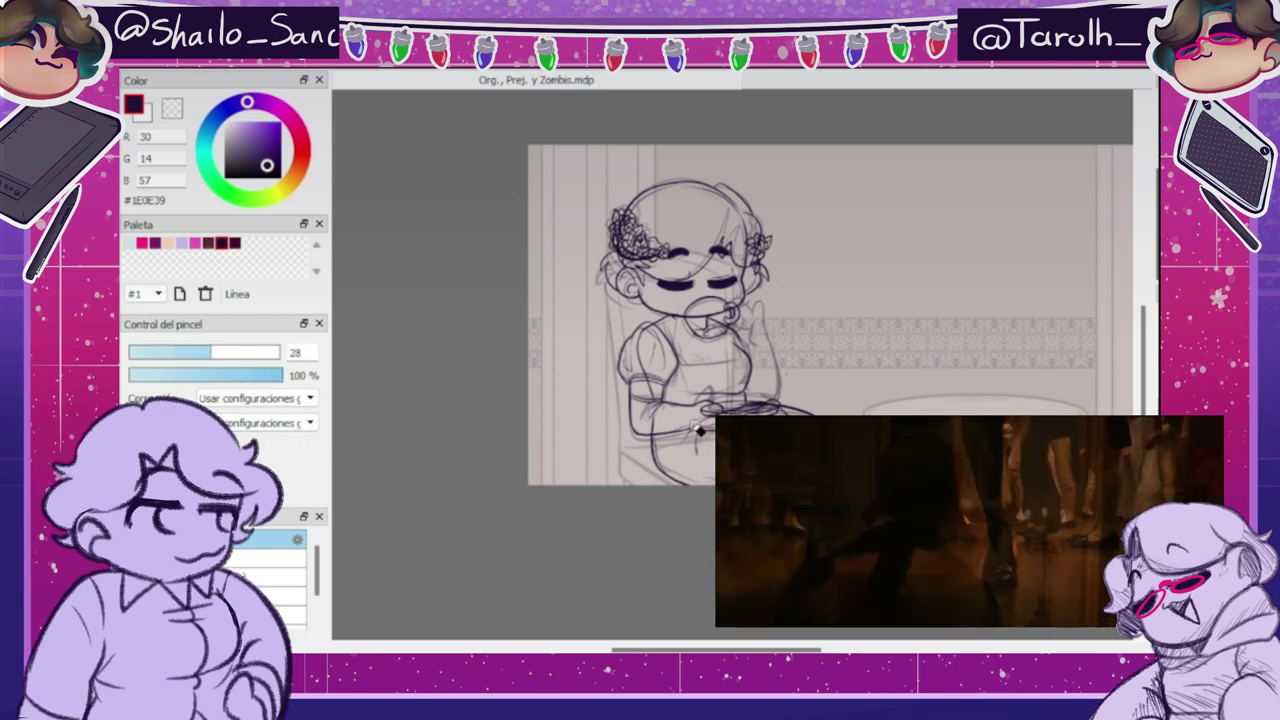
key(b)
key(Down)
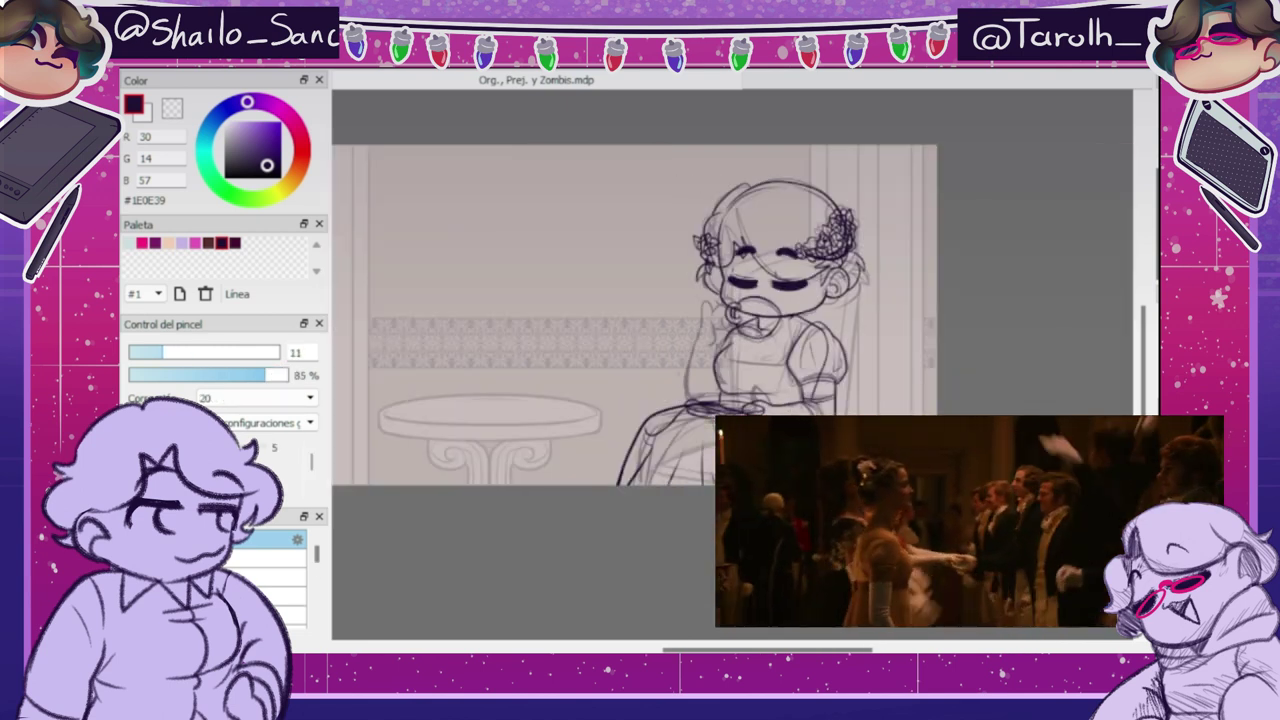
key(Down)
key(ctrl+t)
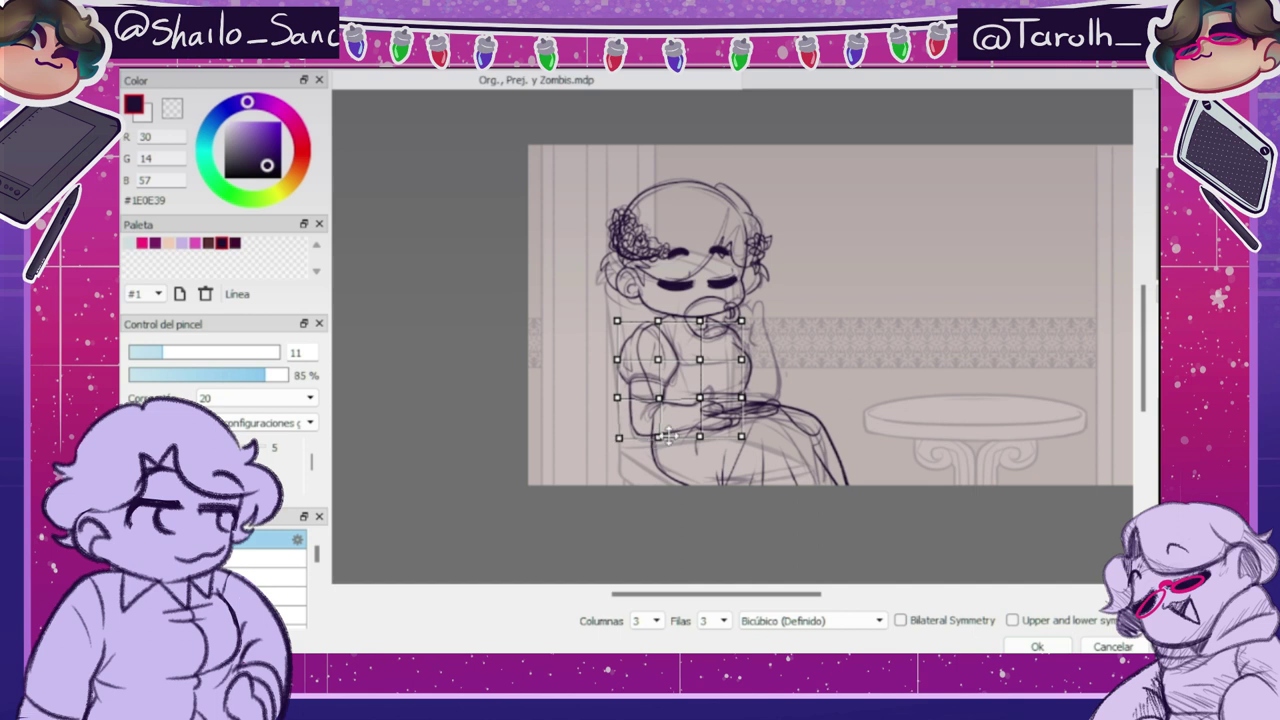
key(Return)
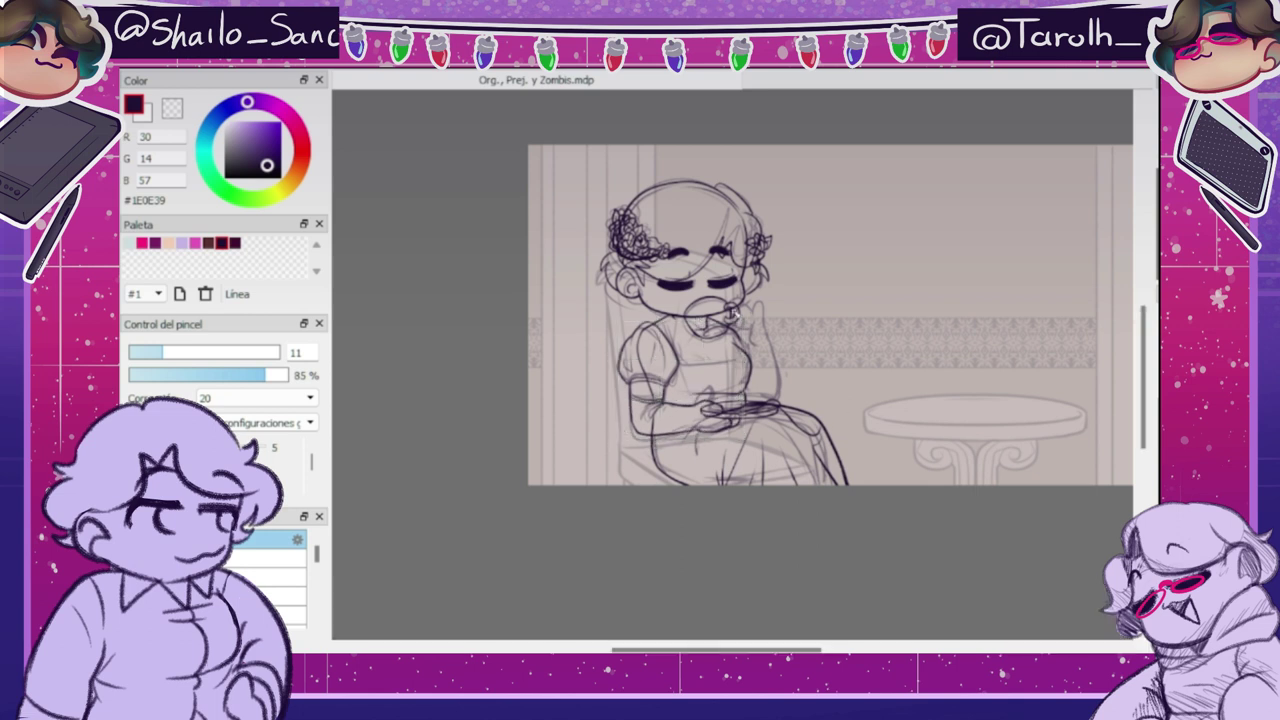
- Ink the raised arm and hand beside the teacup, and mesh-warp the hand toward the cup's handle
mouse_move(741, 322)
mouse_down()
mouse_move(764, 308)
mouse_move(776, 400)
mouse_up()
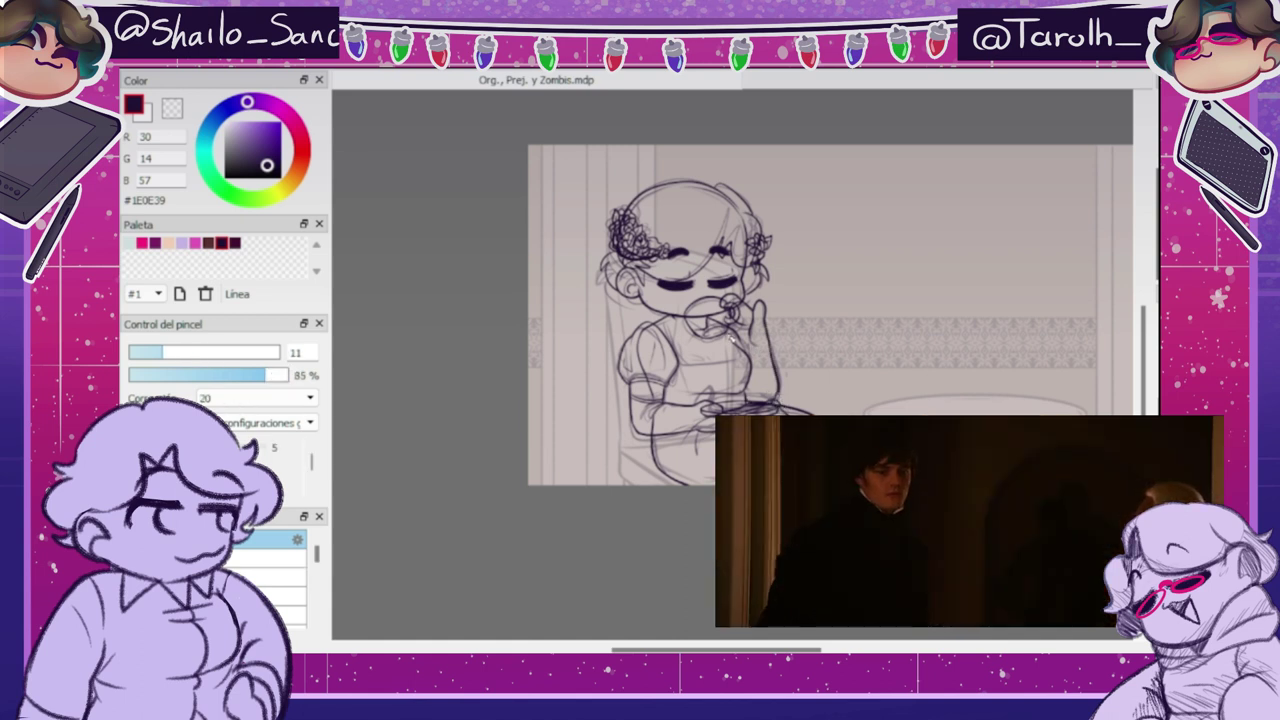
key(ctrl+t)
drag(780, 292, 722, 298)
drag(760, 293, 758, 300)
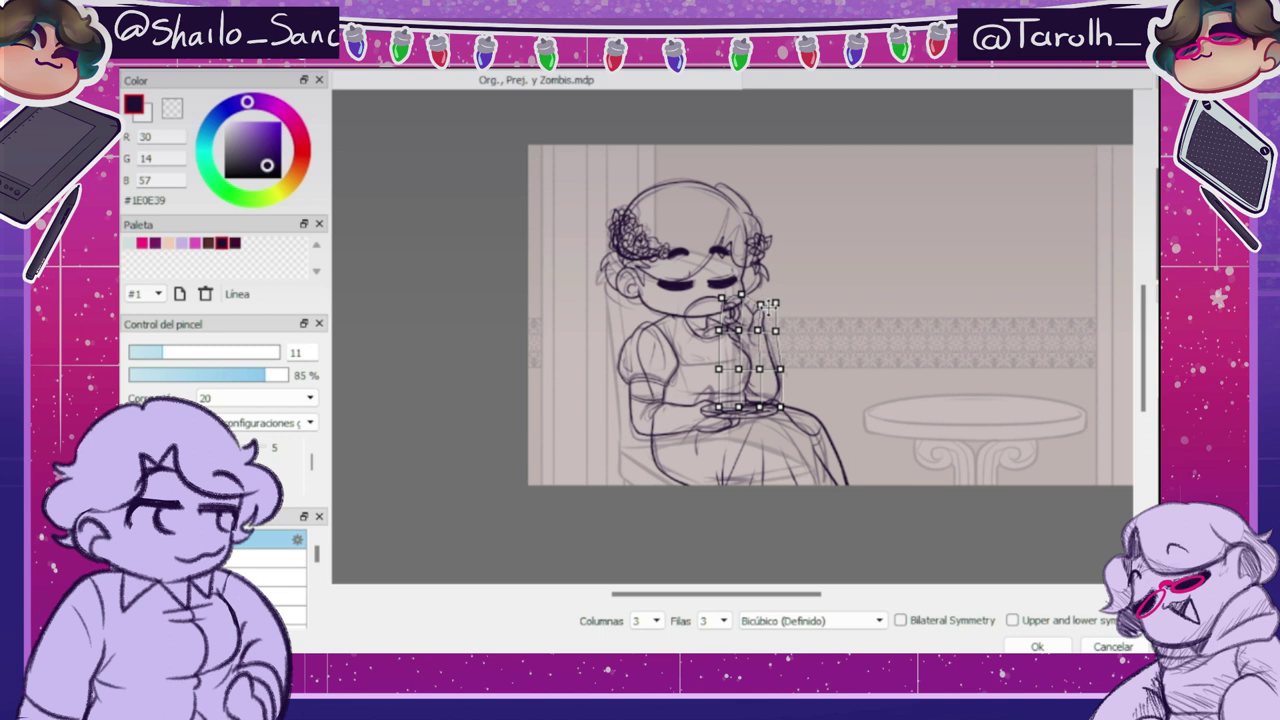
key(Return)
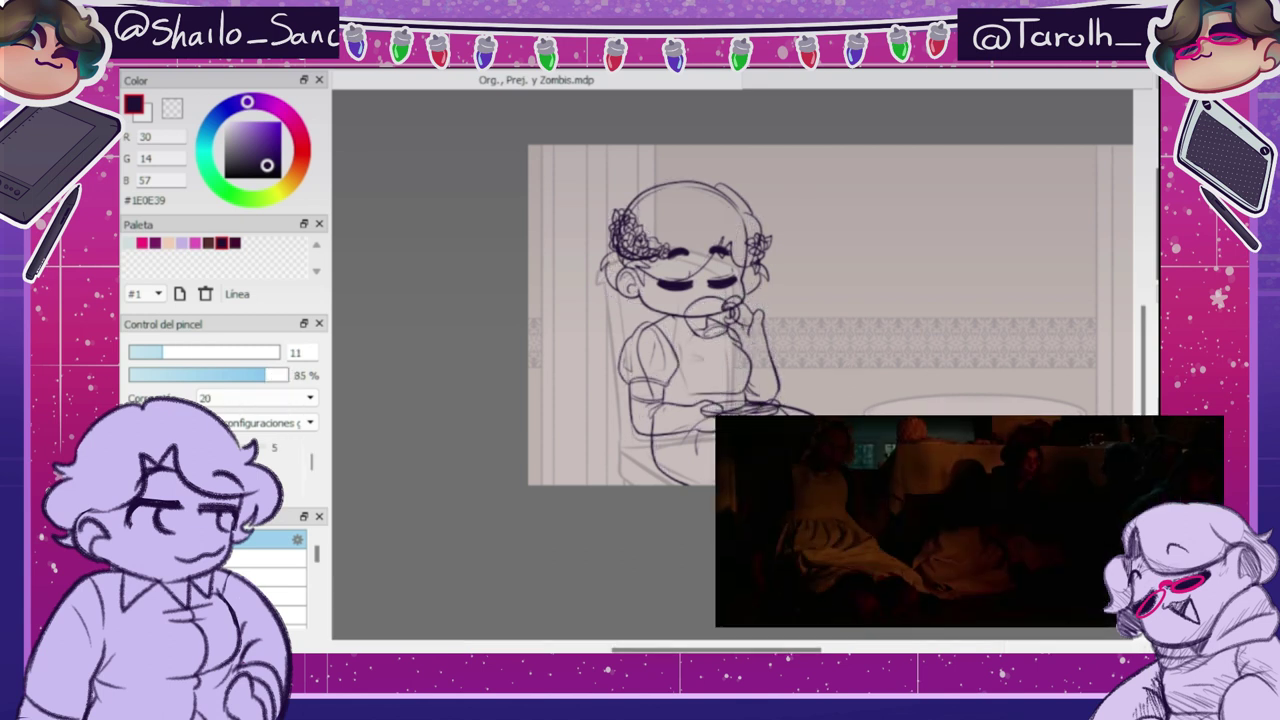
- Ink the dress neckline and bodice details, erasing overlapping lines
drag(683, 360, 742, 362)
key(e)
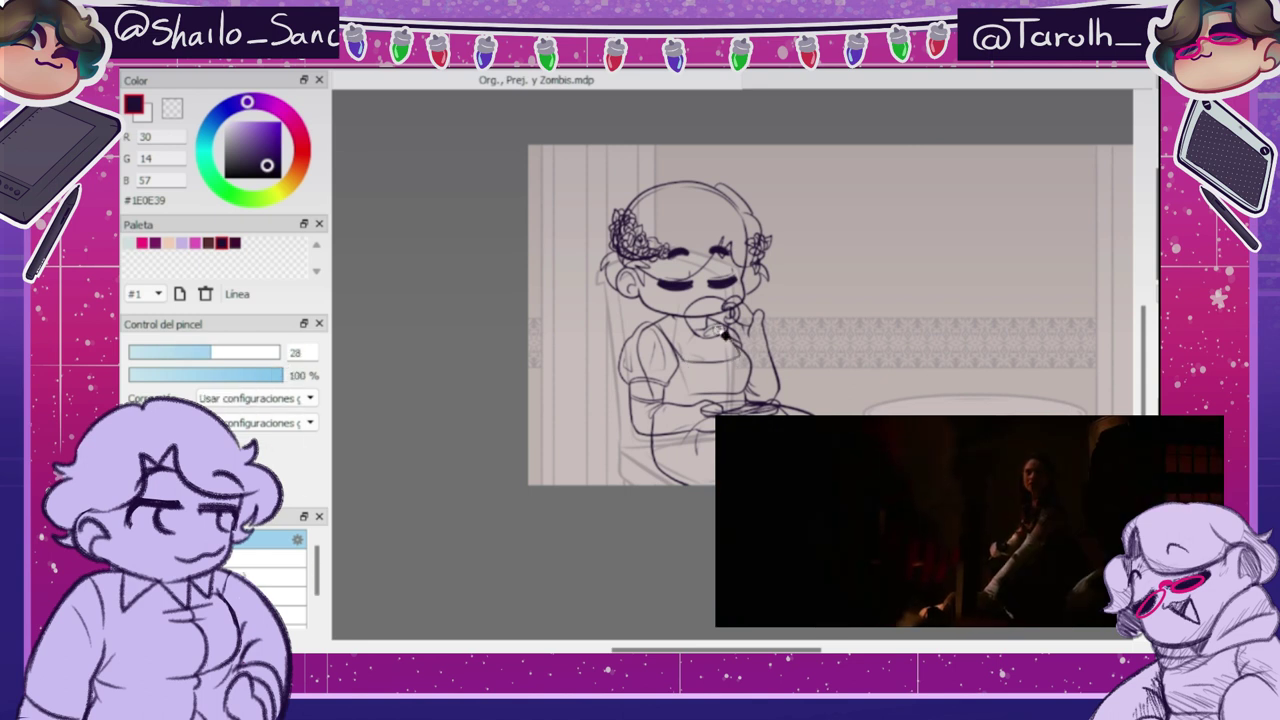
key(b)
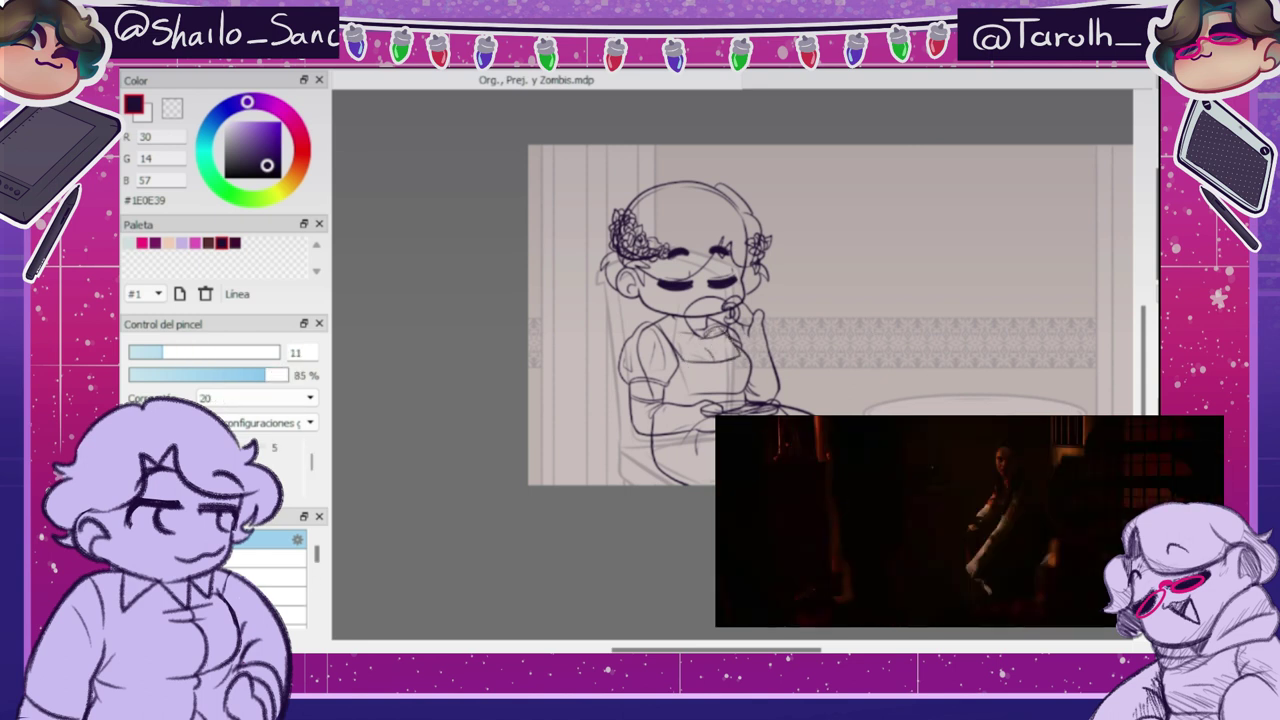
key(e)
key(b)
key(e)
key(b)
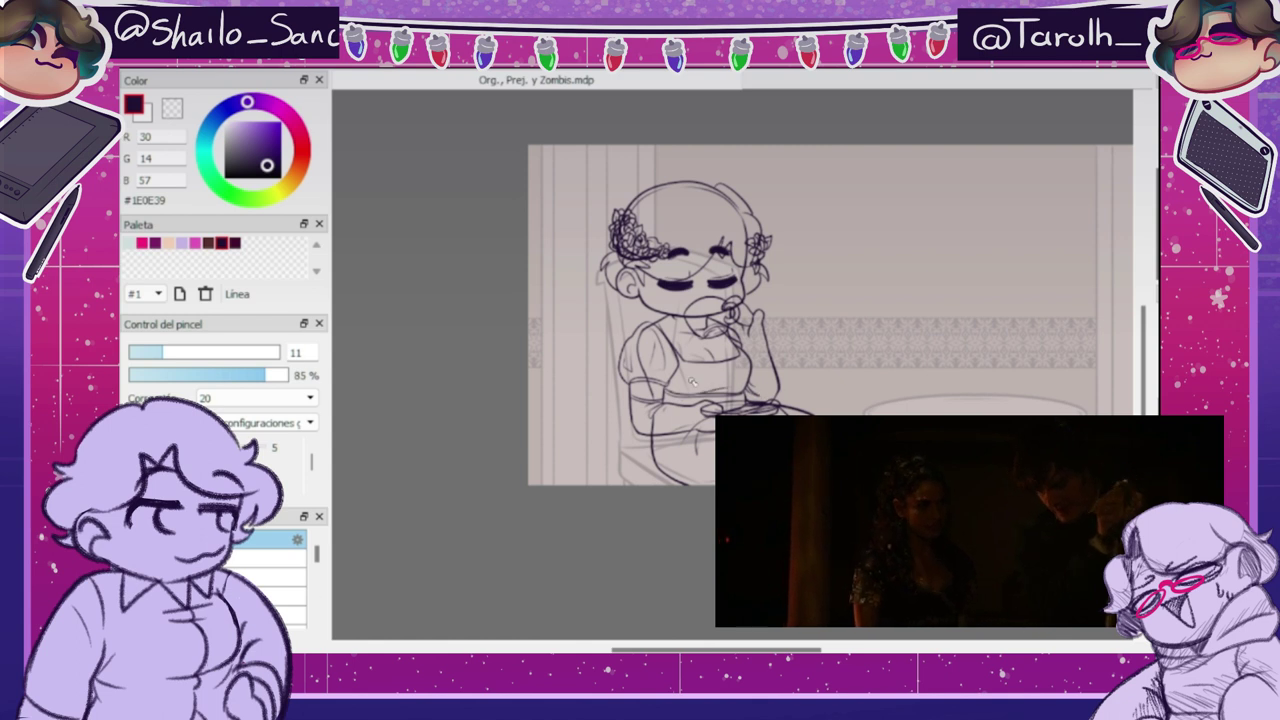
- Ink the dress waistband and clean up the skirt by erasing surplus lines near the knee
key(e)
drag(824, 438, 836, 482)
key(b)
key(e)
key(e)
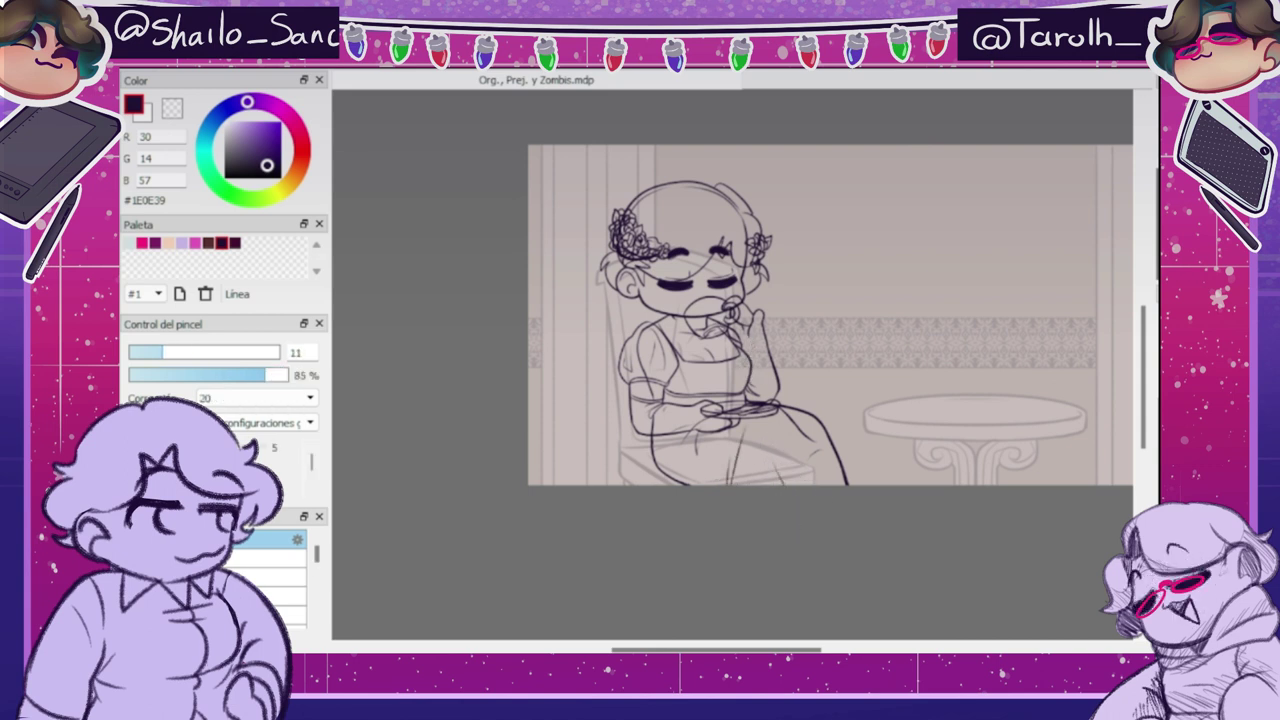
- Erase the overlapping lines inside the hair flowers, teacup, raised hand and saucer hand, restoring damaged lines with the brush
key(e)
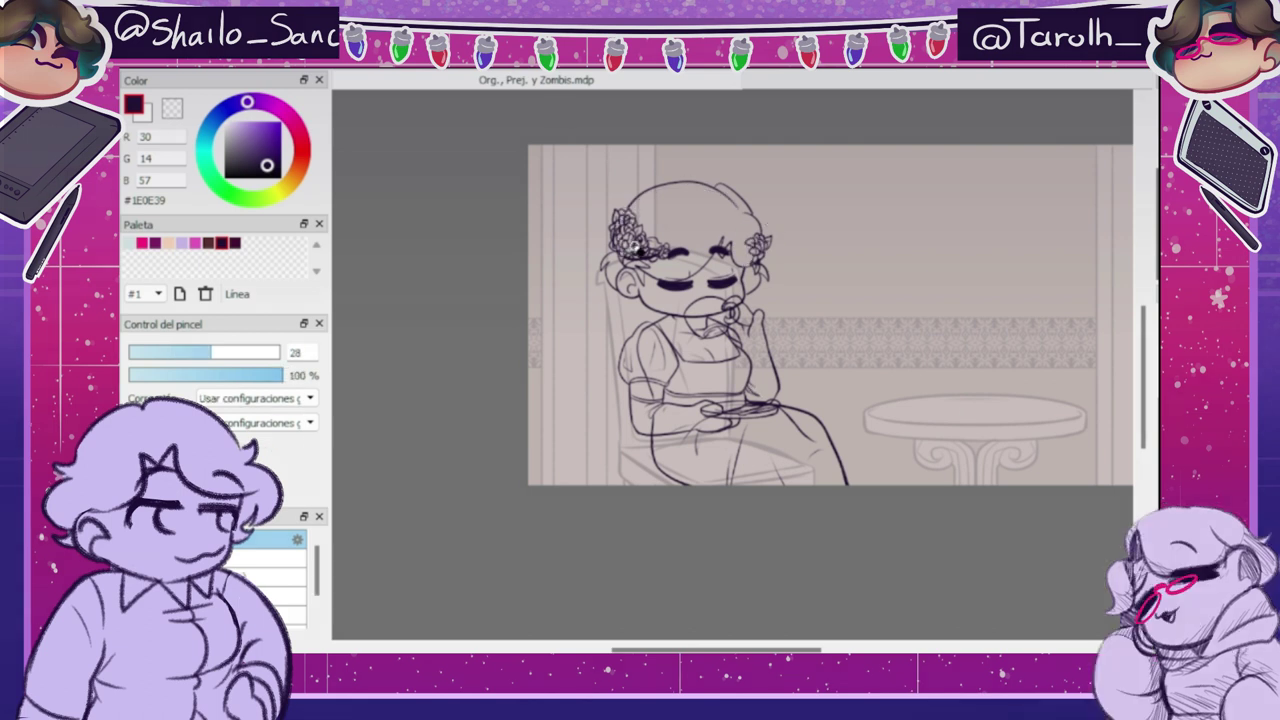
key(b)
key(e)
key(b)
key(e)
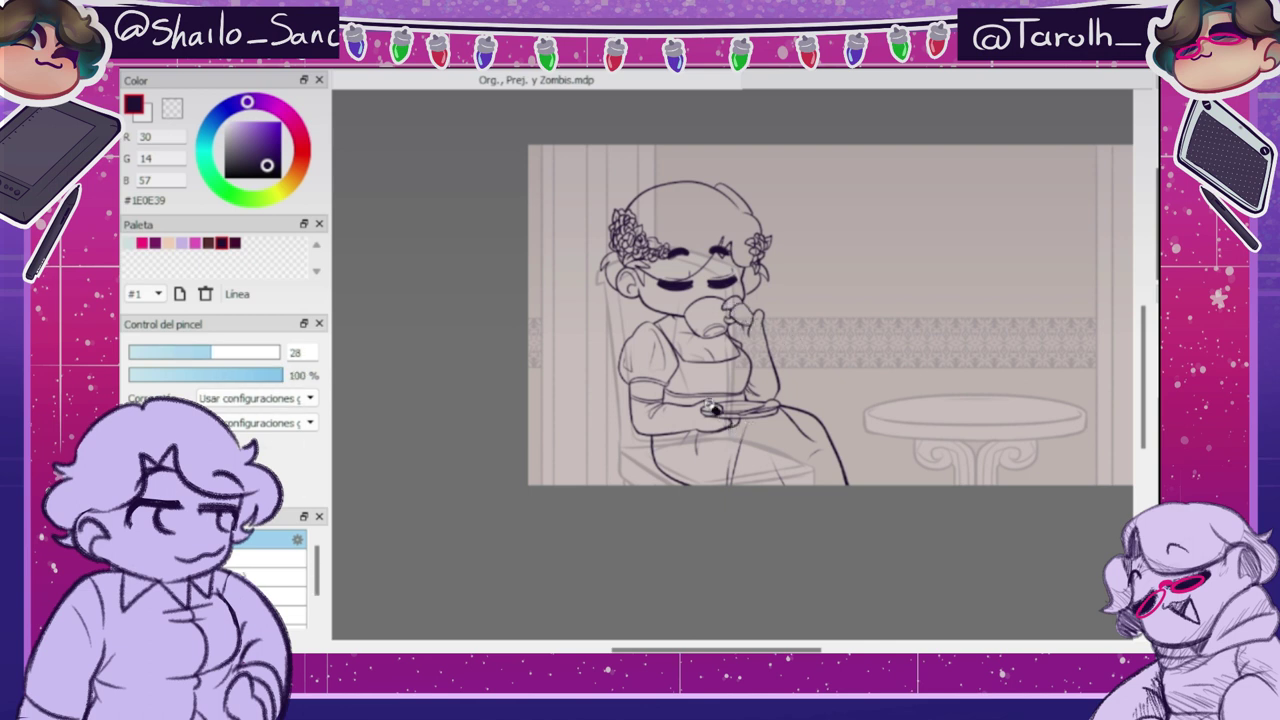
- Select the area outside the figure, invert the selection, fill the figure with white and deselect
key(w)
click(572, 215)
key(ctrl+shift+i)
click(225, 122)
key(g)
click(700, 385)
key(ctrl+d)
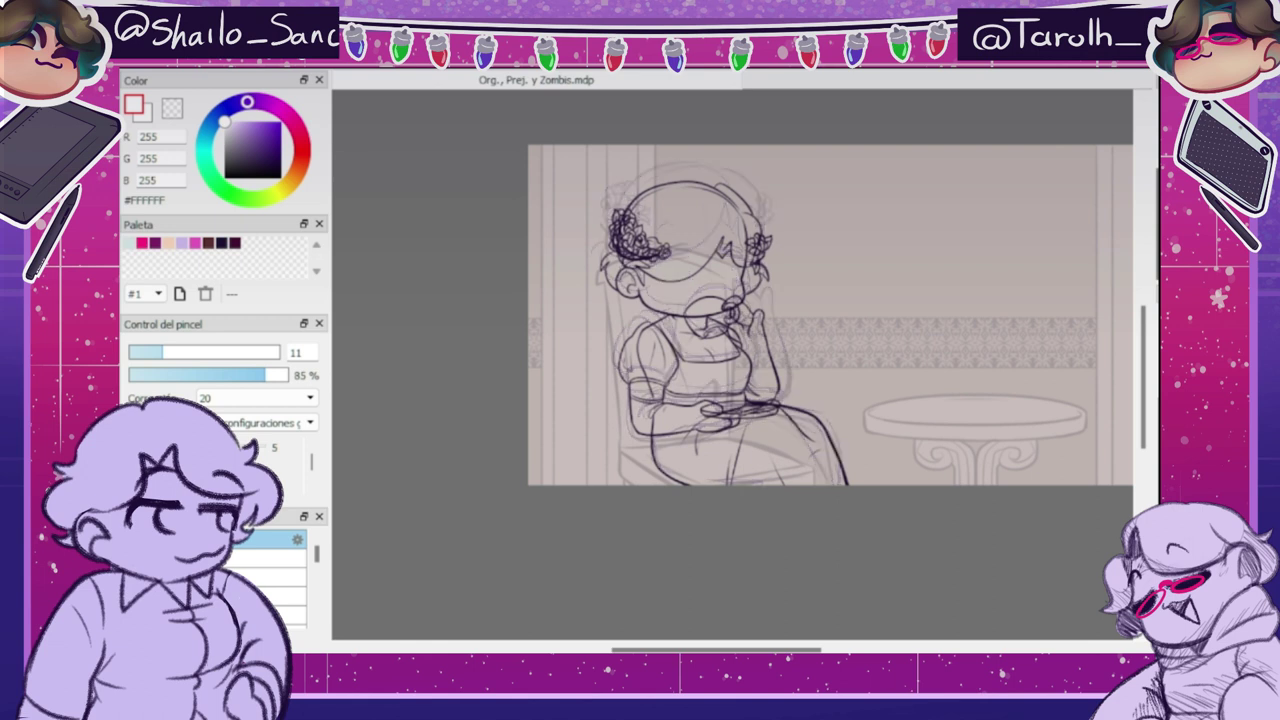
- Transform and shift the head line art to match the next frame's sketch
key(ctrl+t)
click(1113, 646)
key(ctrl+t)
drag(813, 248, 811, 236)
click(1037, 646)
key(v)
drag(688, 374, 685, 371)
key(ctrl+t)
click(1037, 646)
- Pick the dark line colour, draw two thick eyes, and draw the eyebrows with brush size 15
right_click(746, 288)
drag(657, 281, 693, 284)
drag(707, 282, 737, 279)
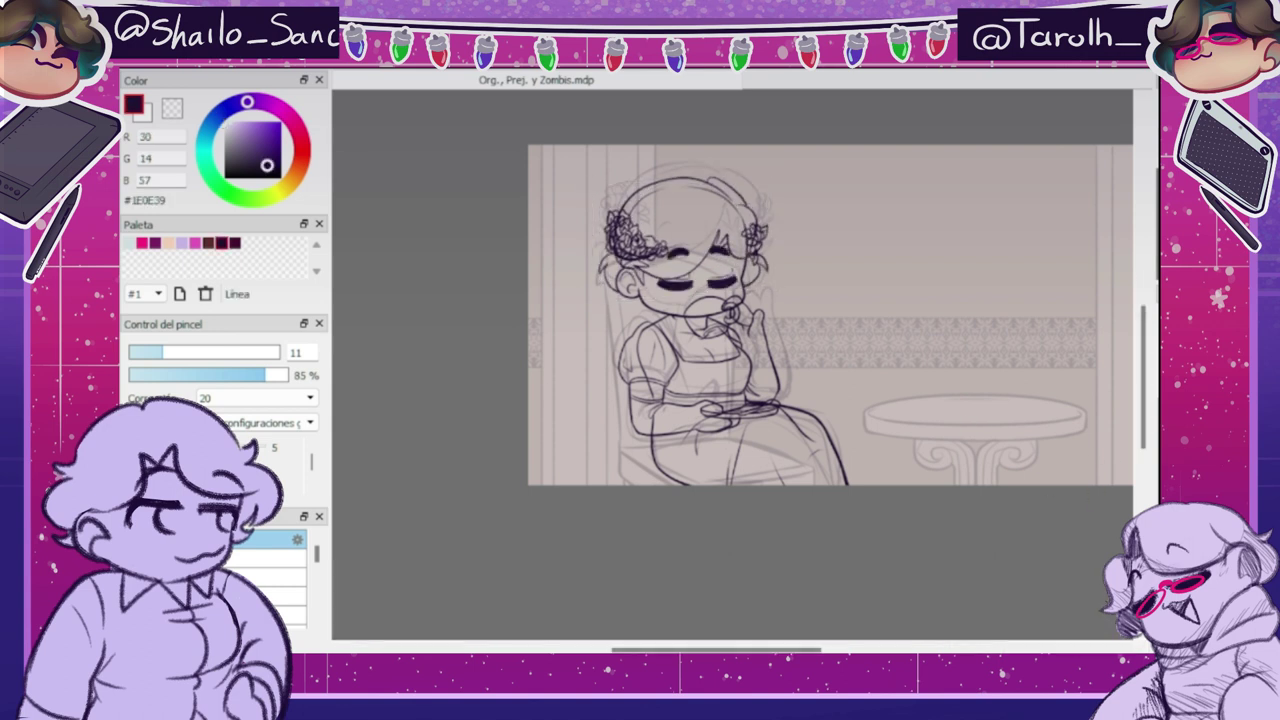
key(ctrl+plus)
click(219, 356)
key(ctrl+z)
click(178, 356)
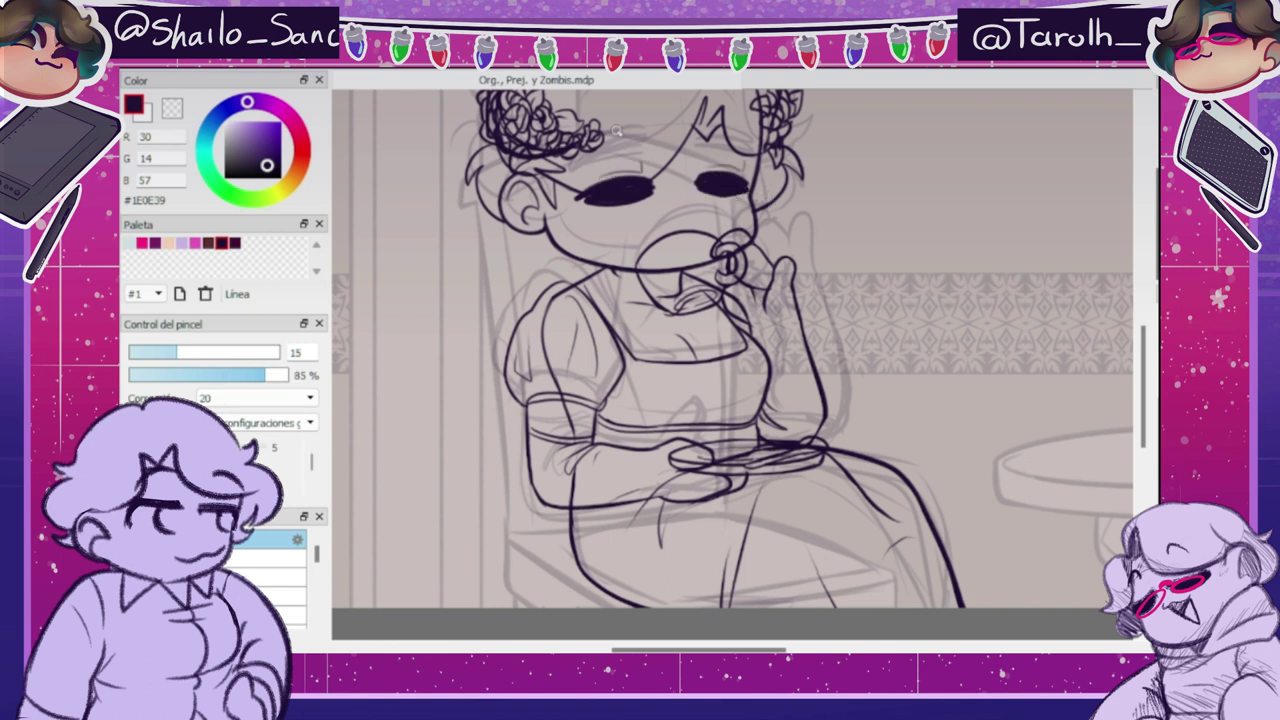
key(e)
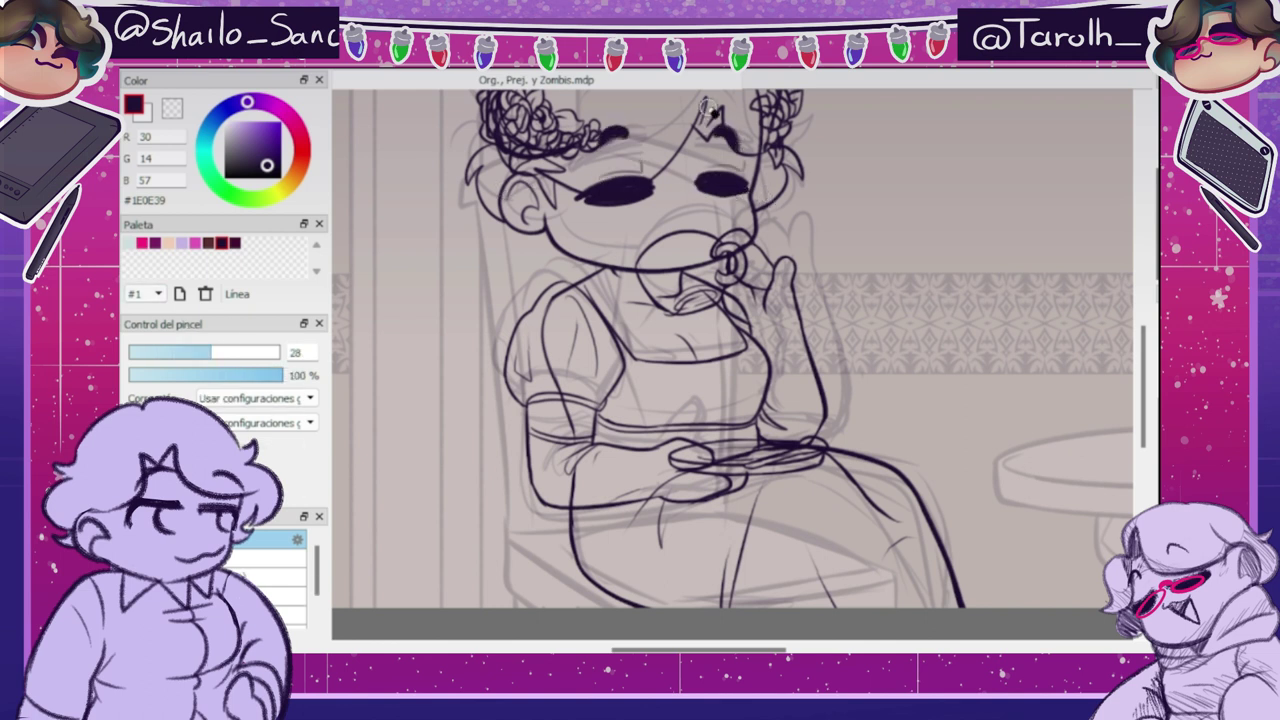
- Transform the eyebrow line art, delete the eye below the hair flowers and redraw it at brush size 10.4
key(ctrl+t)
key(Return)
key(Delete)
key(ctrl+d)
key(b)
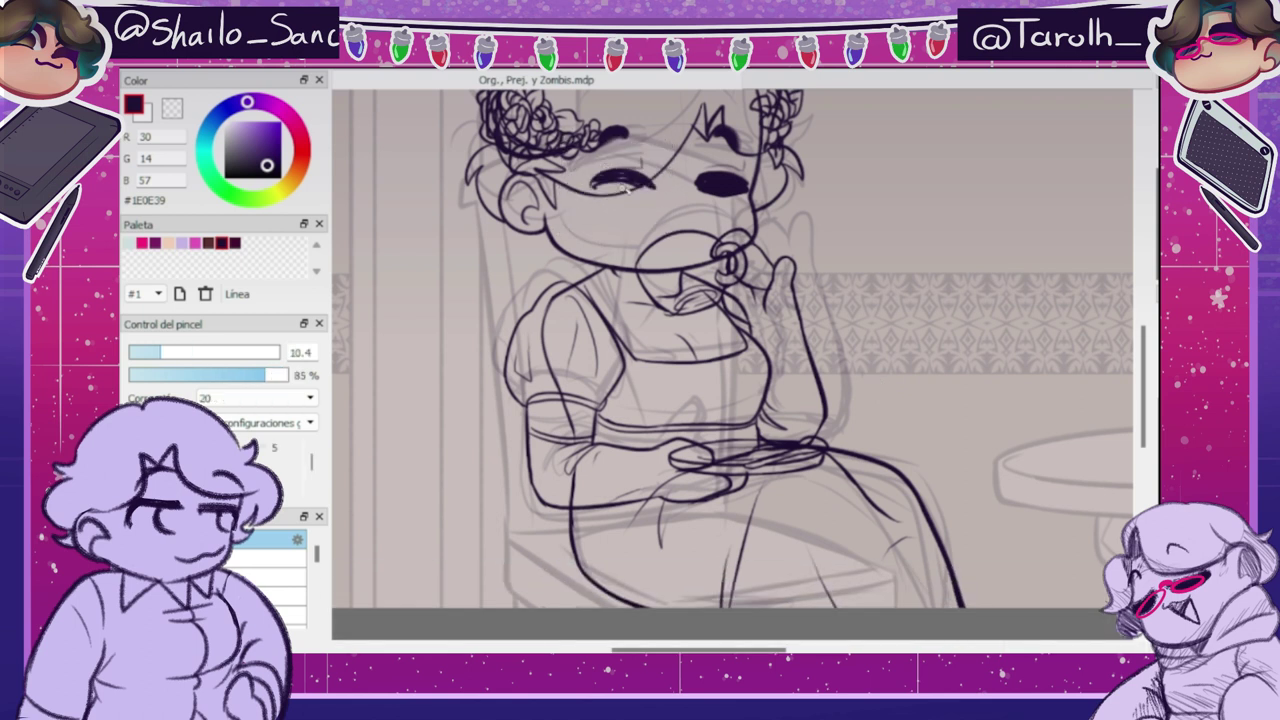
- Clear the filled eyes and redraw both as larger outlined shapes
key(e)
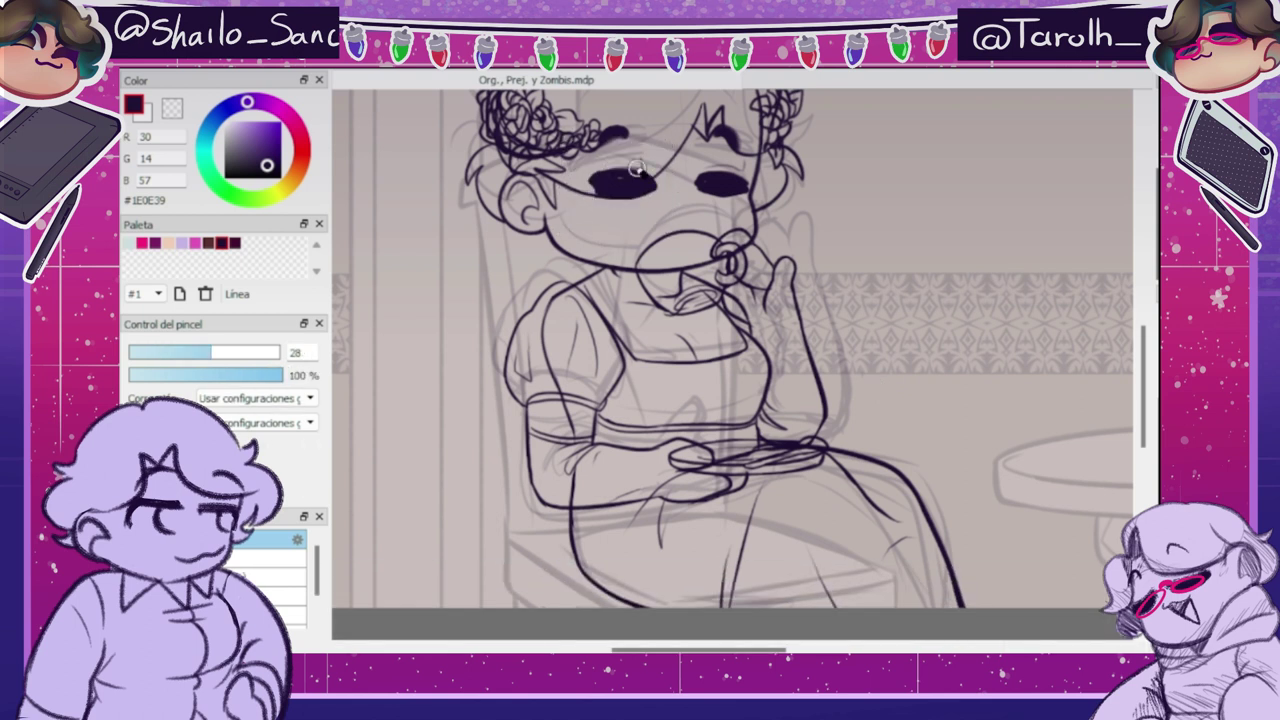
key(b)
key(e)
key(Delete)
key(b)
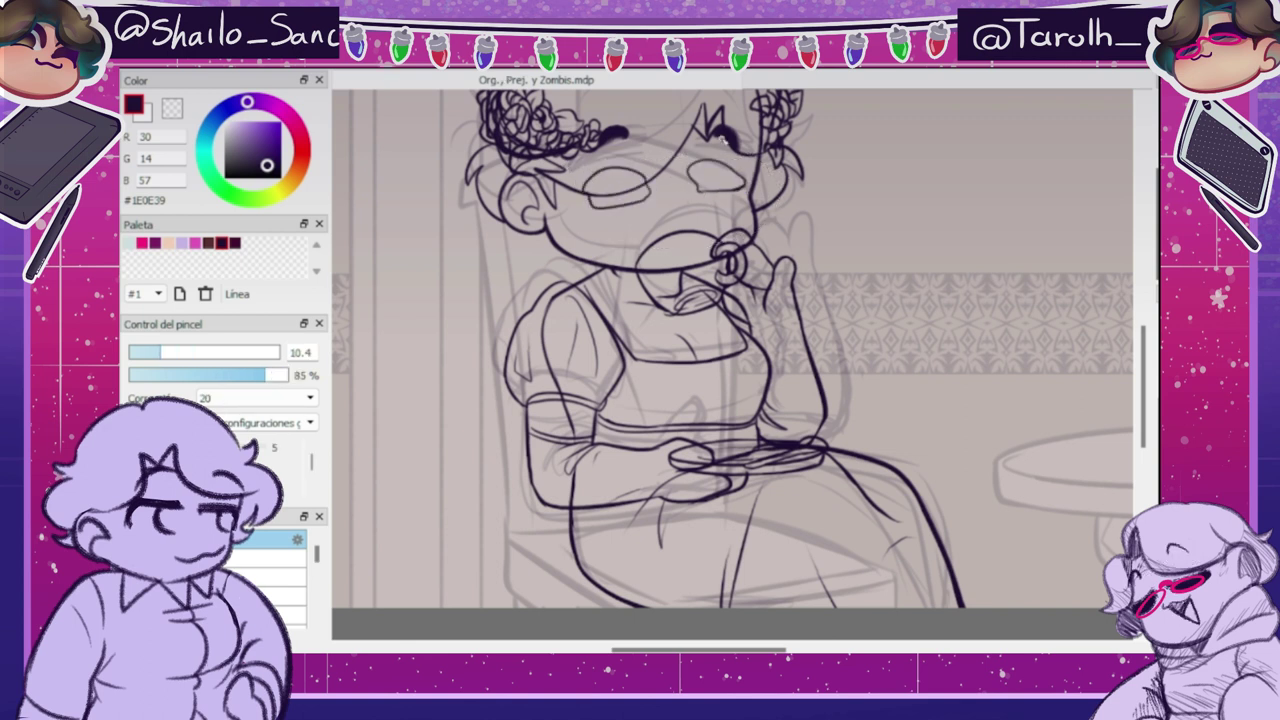
- Transform the eye outlines to fit the face, fill them in, and adjust the whole head's angle and position
key(ctrl+t)
click(1045, 648)
key(ctrl+t)
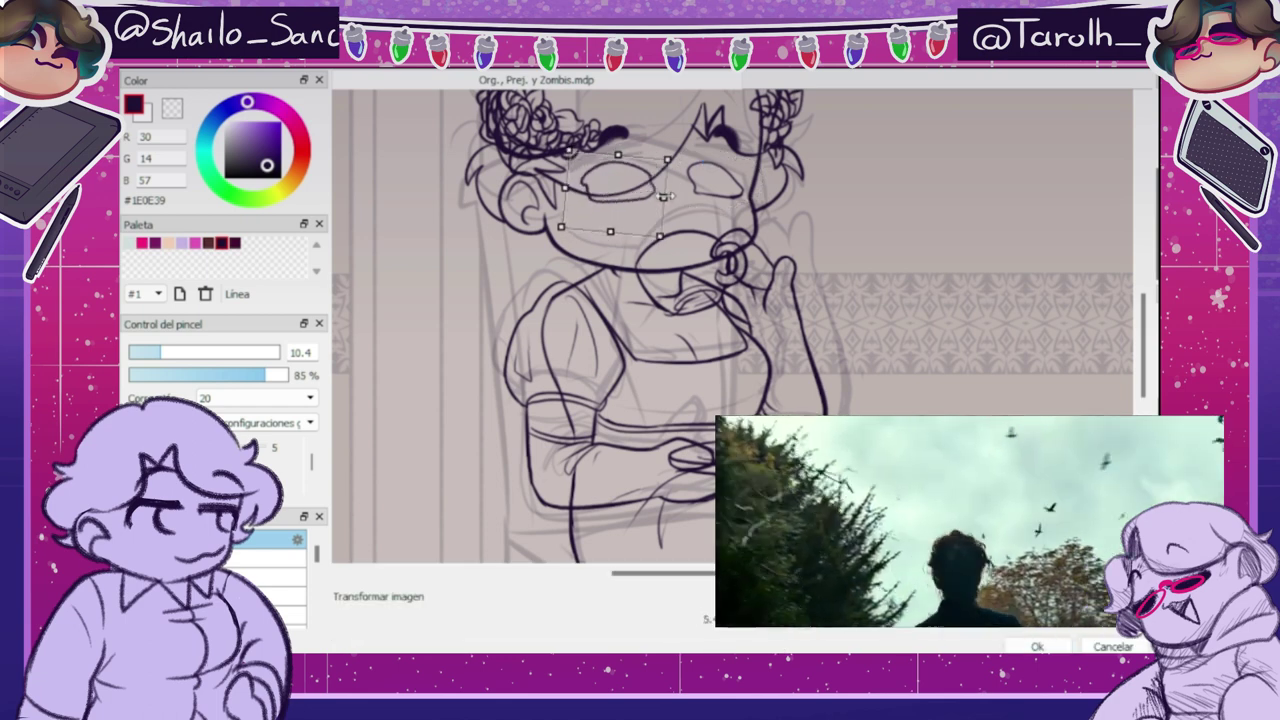
click(1040, 647)
key(e)
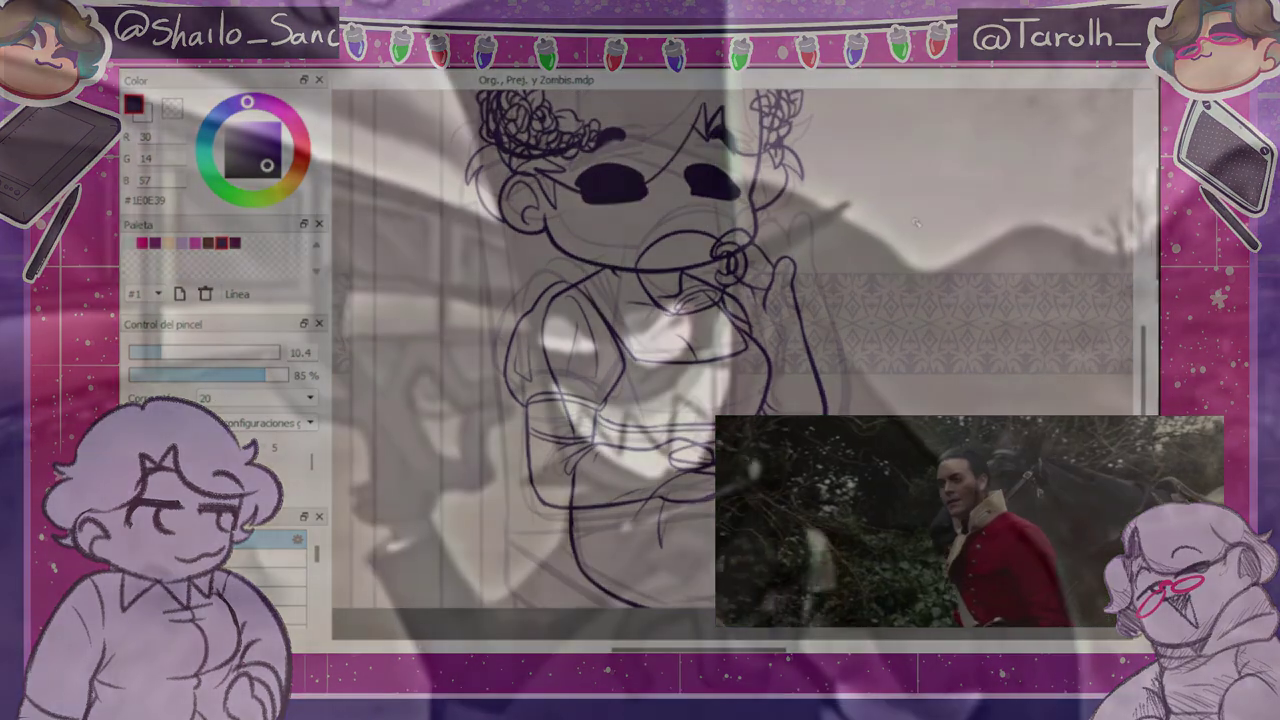
key(ctrl+t)
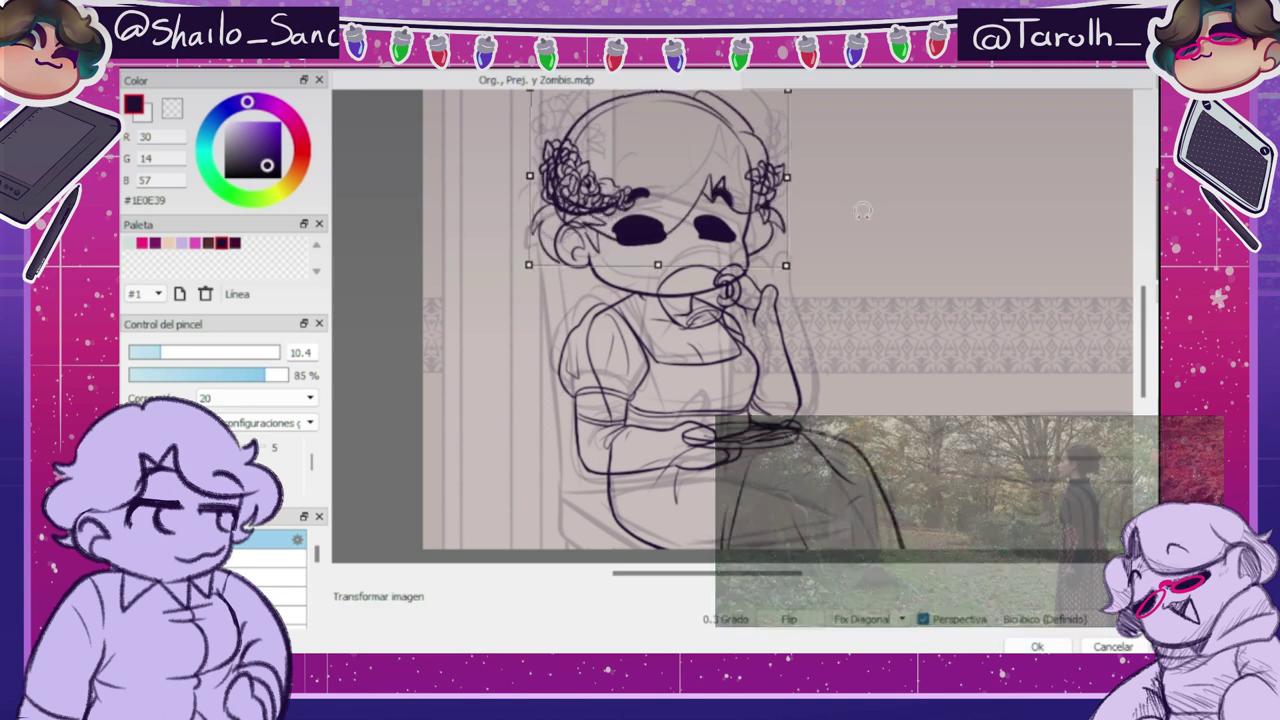
click(1038, 647)
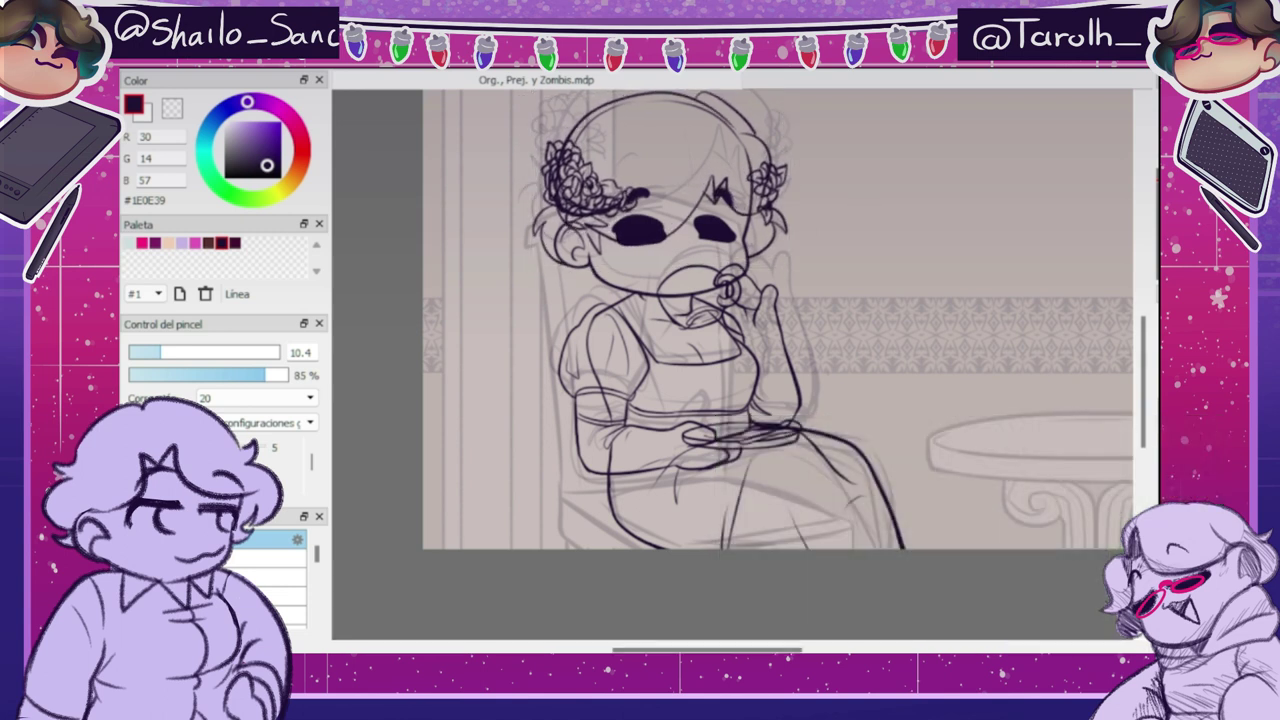
- Erase the overlapping lines within the flower clusters on both sides of the hair
key(e)
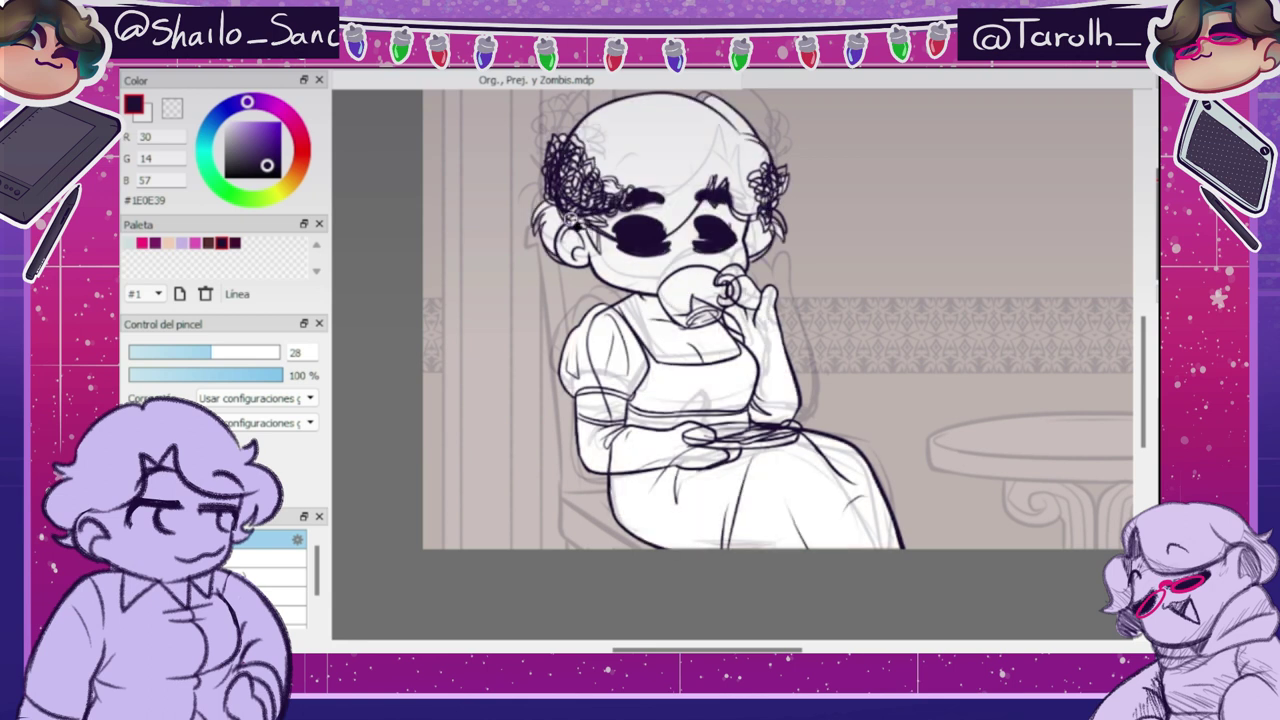
key(b)
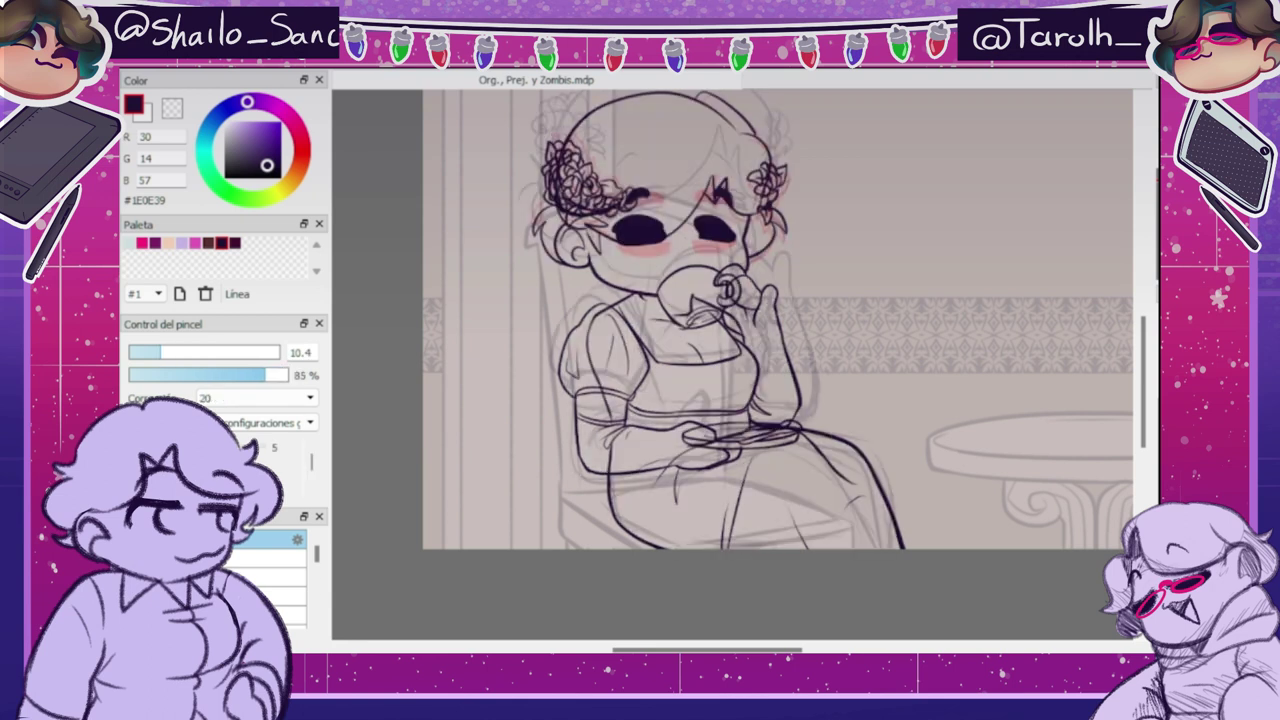
key(e)
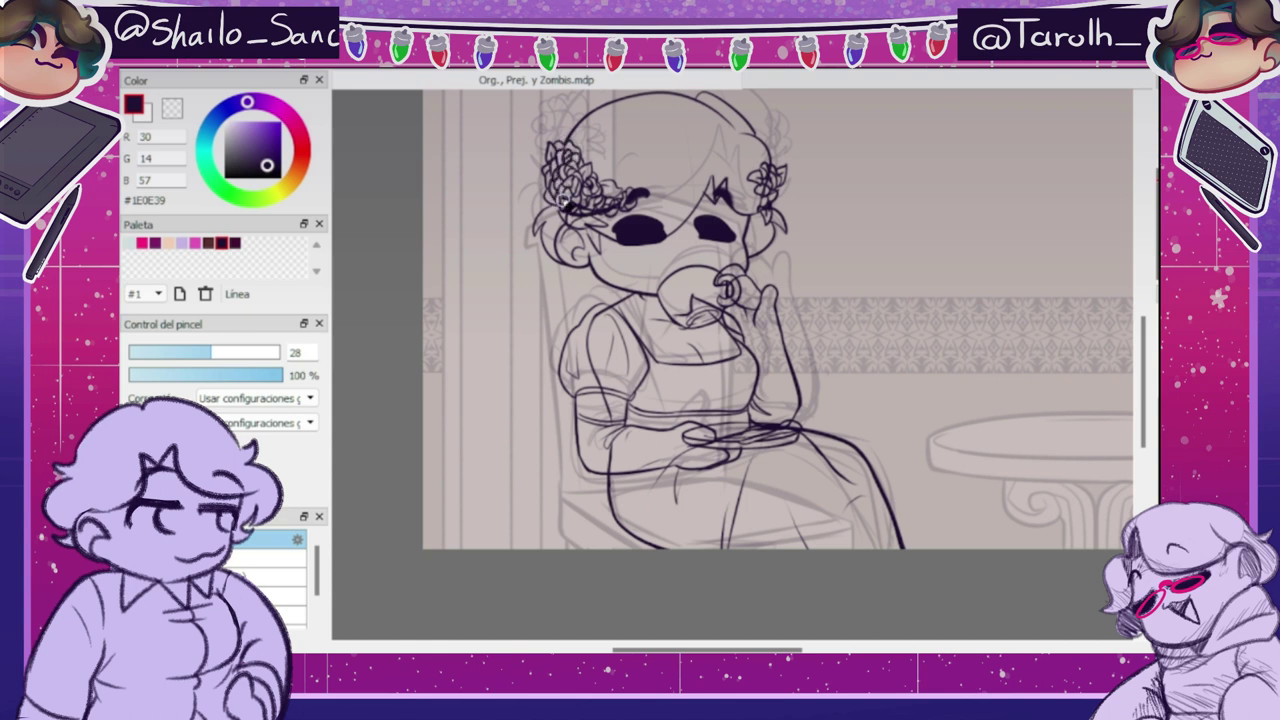
drag(560, 178, 567, 198)
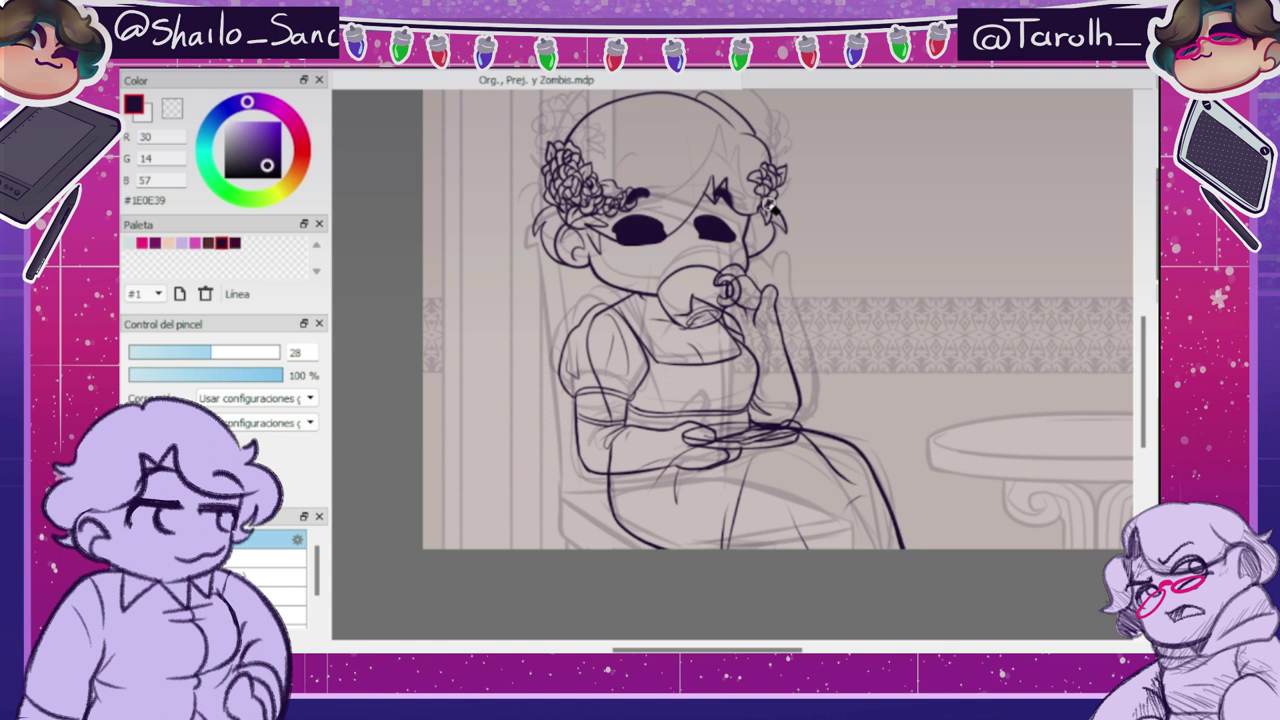
key(b)
key(e)
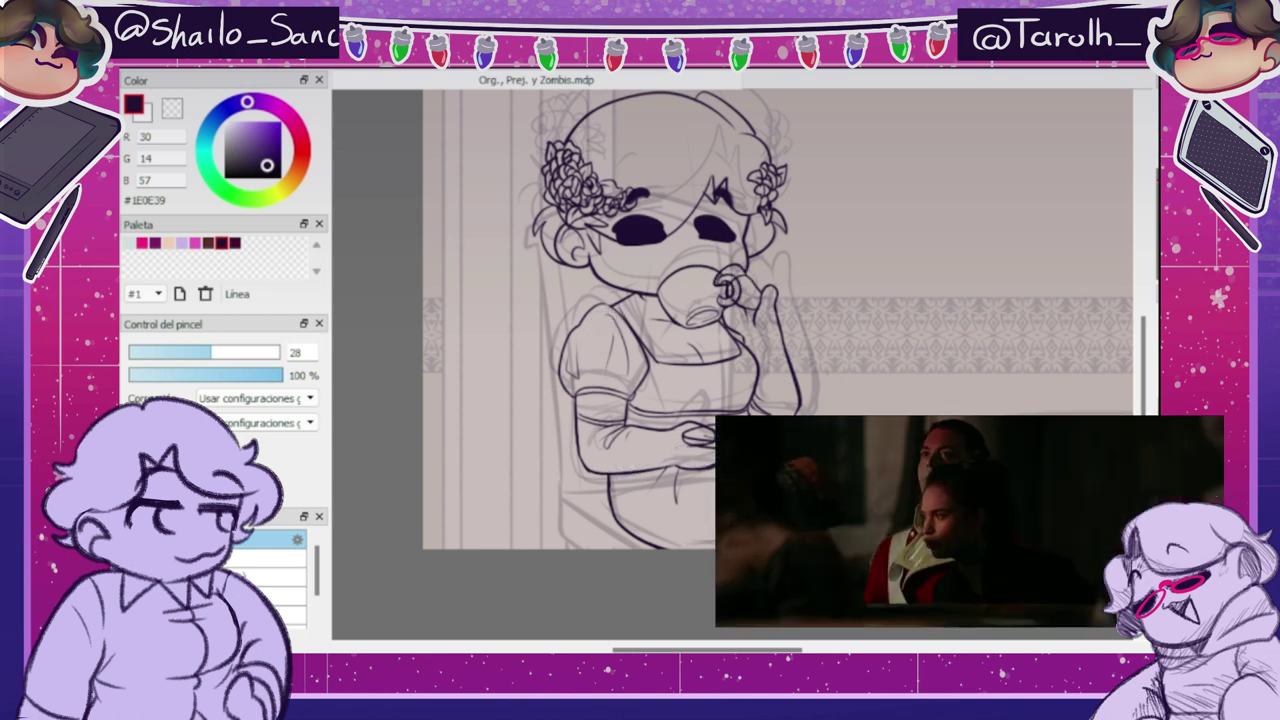
- Erase the overlapping lines on the saucer hand and teacup fingers, and prepare a white fill of the figure with an inverted selection
drag(688, 432, 703, 446)
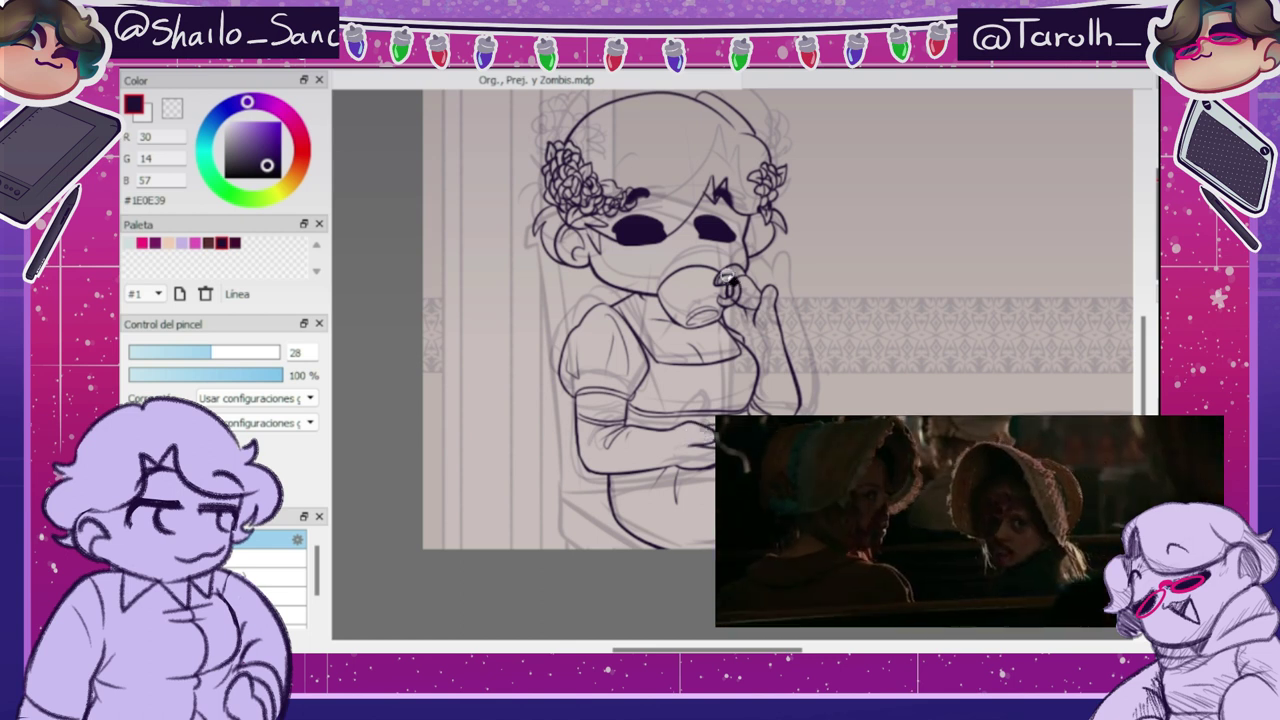
drag(724, 279, 736, 291)
key(b)
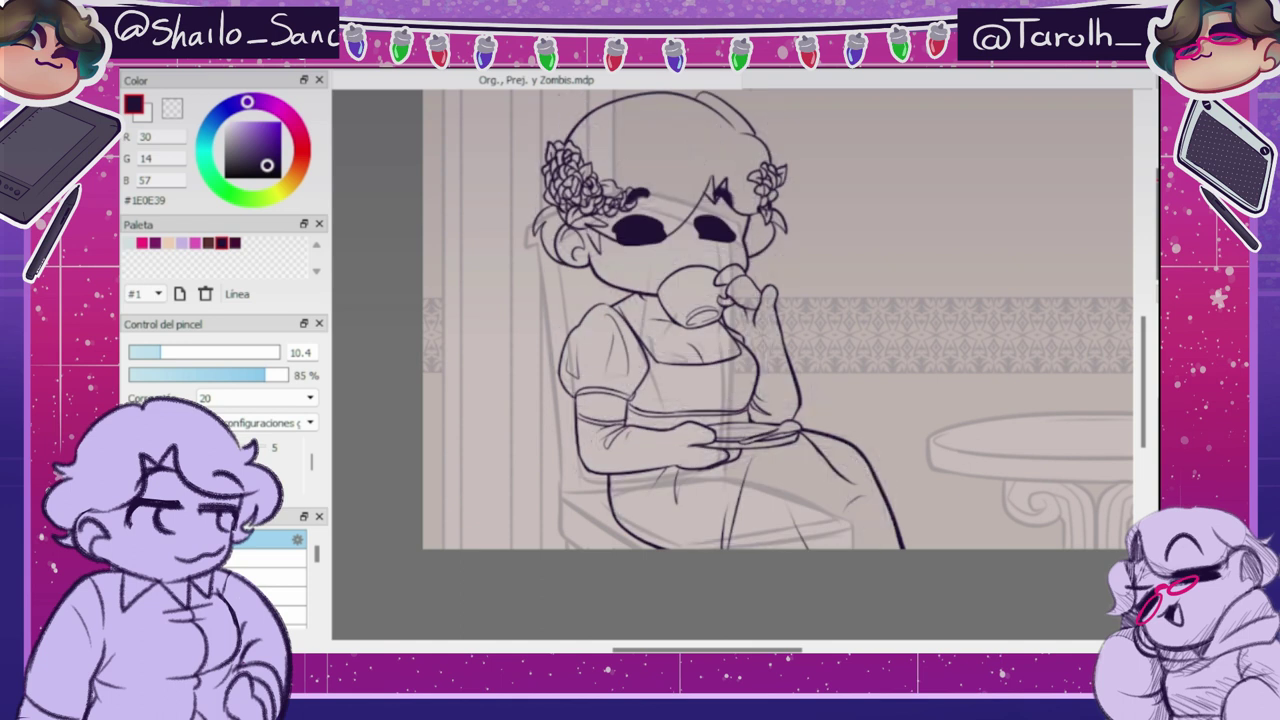
drag(231, 123, 224, 121)
key(ctrl+shift+i)
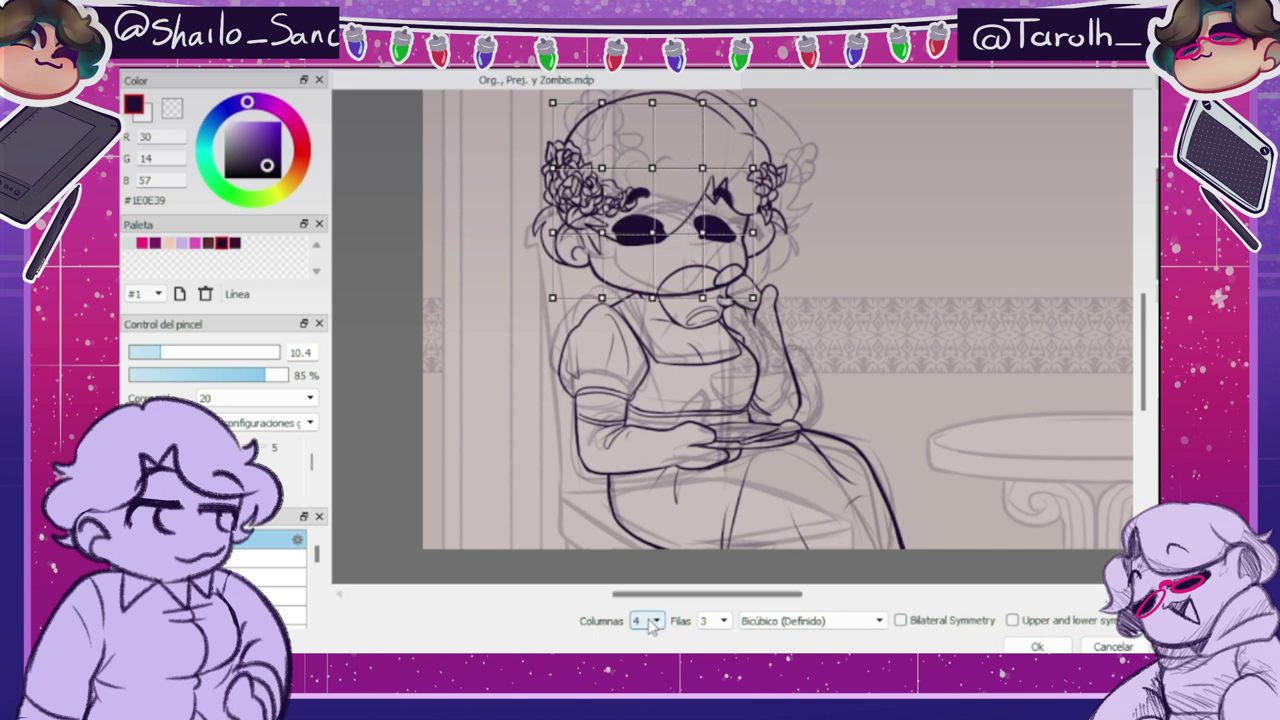
- Mesh-warp the head with 4 columns and 3 rows, and transform it to follow the next frame's sketch
key(Return)
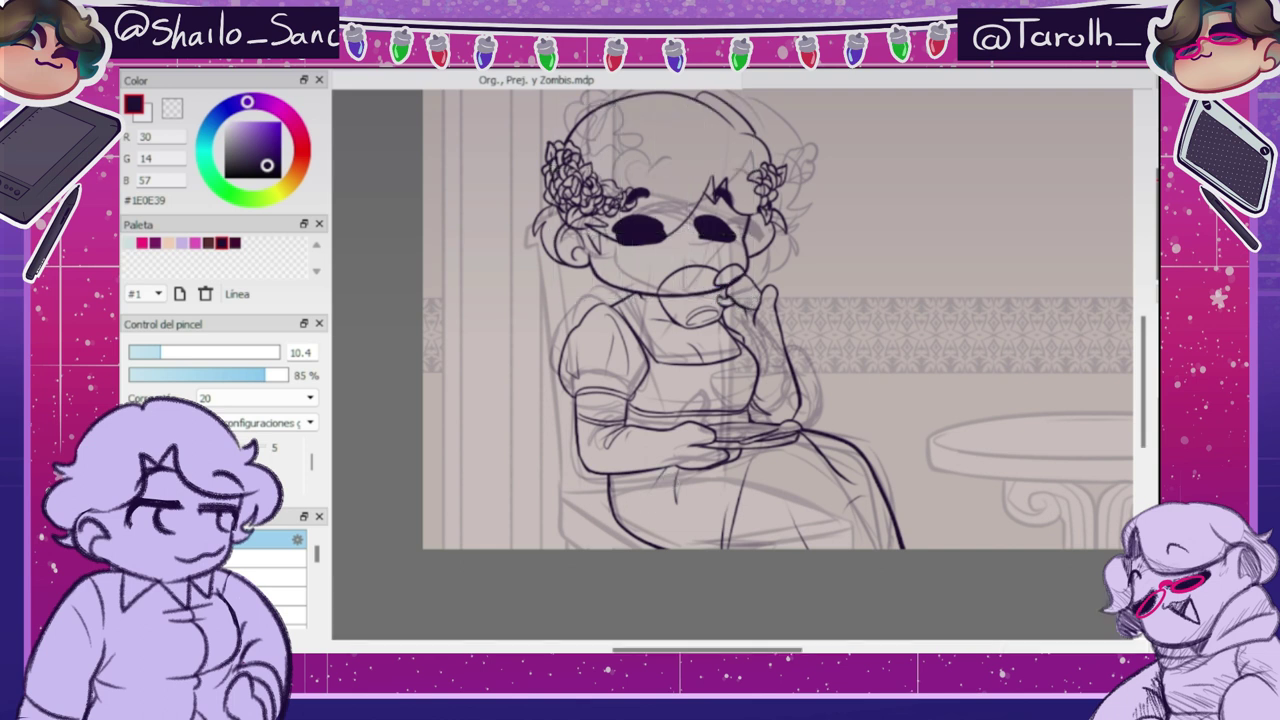
key(ctrl+t)
key(Down)
drag(680, 190, 764, 196)
key(Down)
key(Return)
- Rework the eye line art and transform it to fit the tilted face
key(Delete)
key(ctrl+z)
key(bracketright)
mouse_move(650, 233)
mouse_down()
mouse_move(696, 241)
mouse_move(737, 210)
mouse_move(764, 262)
mouse_move(784, 270)
mouse_up()
key(ctrl+z)
key(ctrl+t)
key(Return)
- Duplicate the selected eye, flip the copy and transform it to fit the other side of the face
key(ctrl+c)
key(ctrl+v)
key(ctrl+t)
click(789, 619)
key(Return)
key(ctrl+t)
key(Return)
key(ctrl+t)
key(Return)
- Adjust the position and shape of the closed eyes with transforms, deselect and tidy their lines
mouse_move(708, 222)
mouse_down()
mouse_move(698, 217)
mouse_move(692, 241)
mouse_up()
key(ctrl+t)
click(1037, 645)
key(ctrl+t)
key(Return)
key(ctrl+d)
key(e)
key(b)
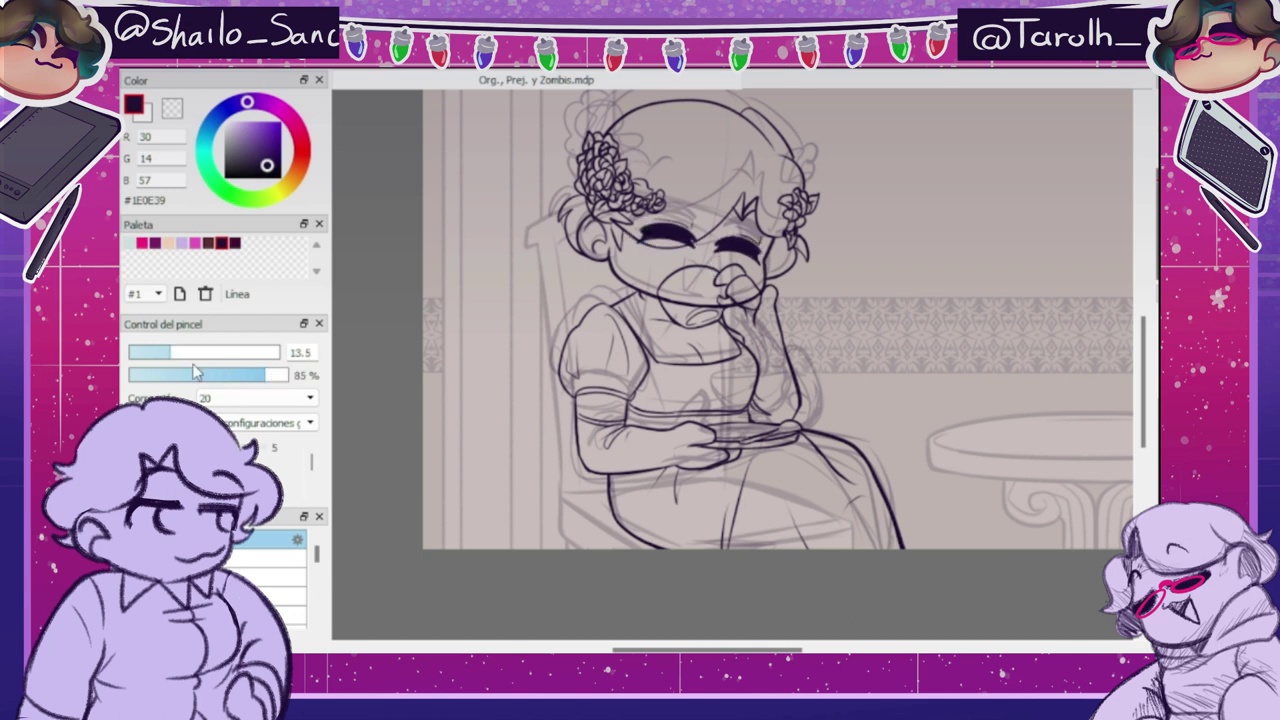
- Enlarge the brush and draw thick raised eyebrows above the closed eyes
click(219, 353)
drag(688, 190, 667, 193)
drag(747, 204, 759, 220)
- Draw an open, pointed laughing mouth with brush size 11.6, check it in the mirrored view, and transform it to fit the face
click(165, 352)
key(h)
key(h)
key(h)
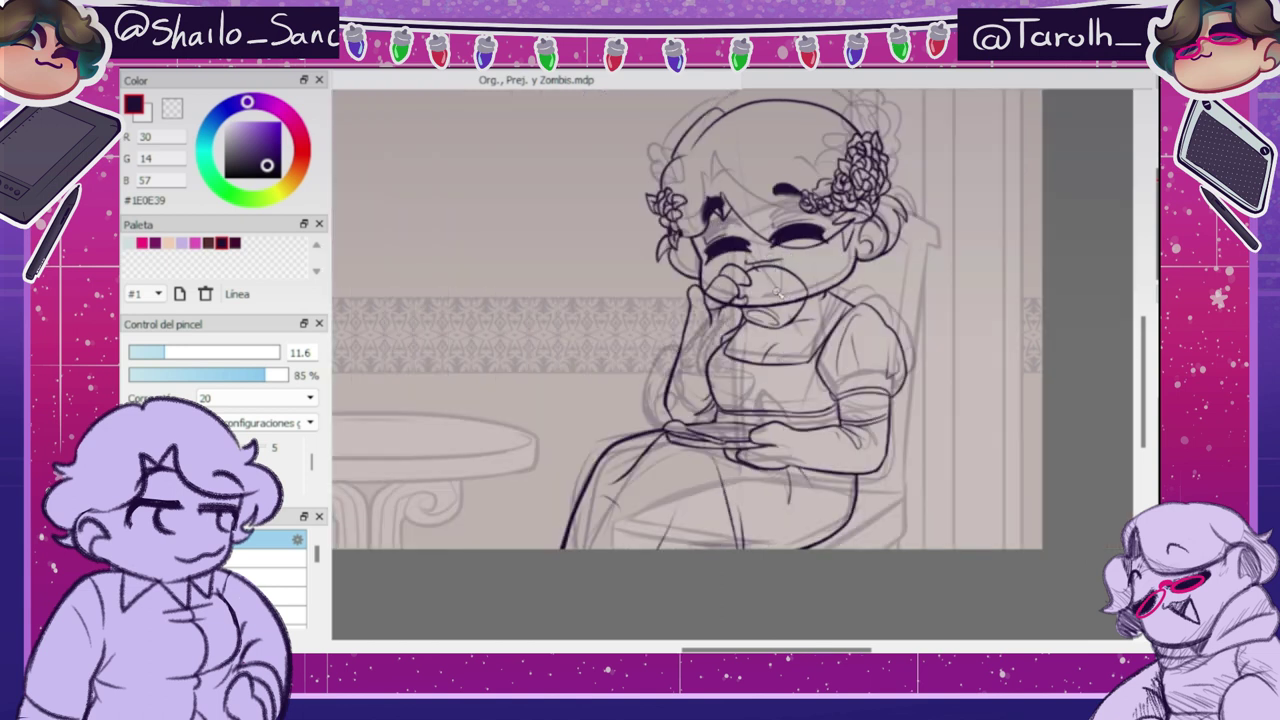
key(h)
key(ctrl+t)
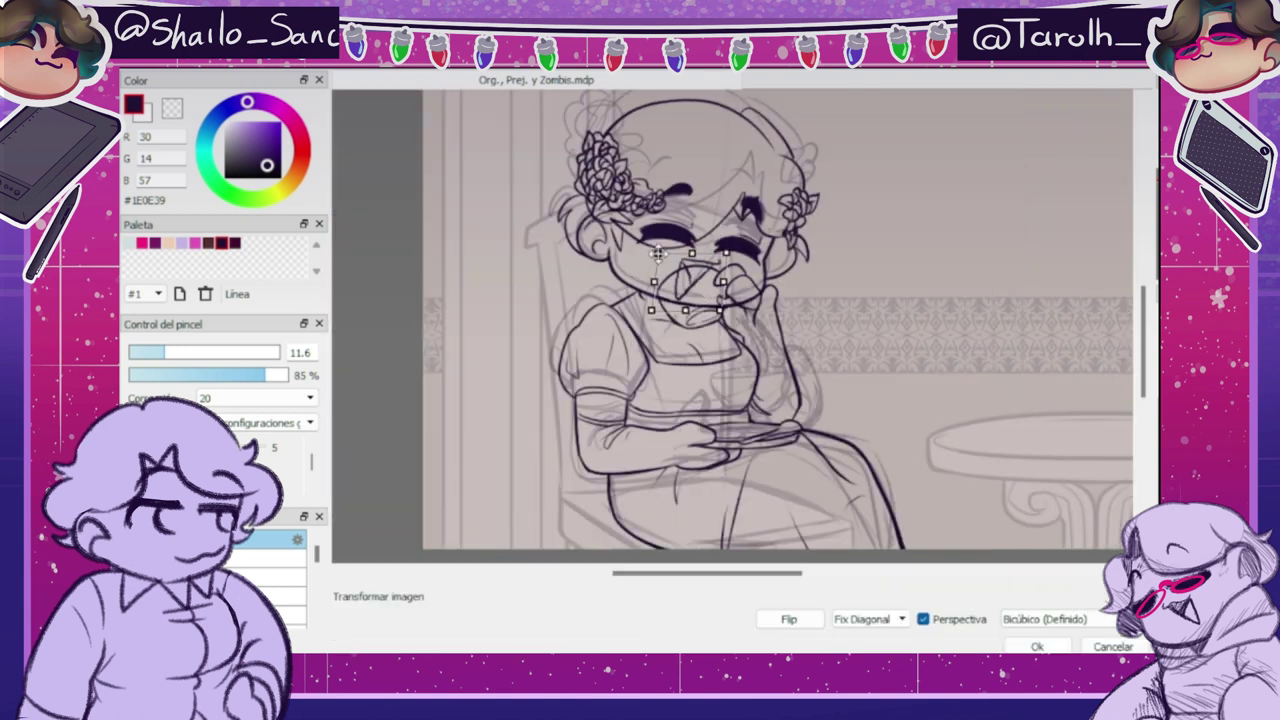
key(h)
key(h)
key(Return)
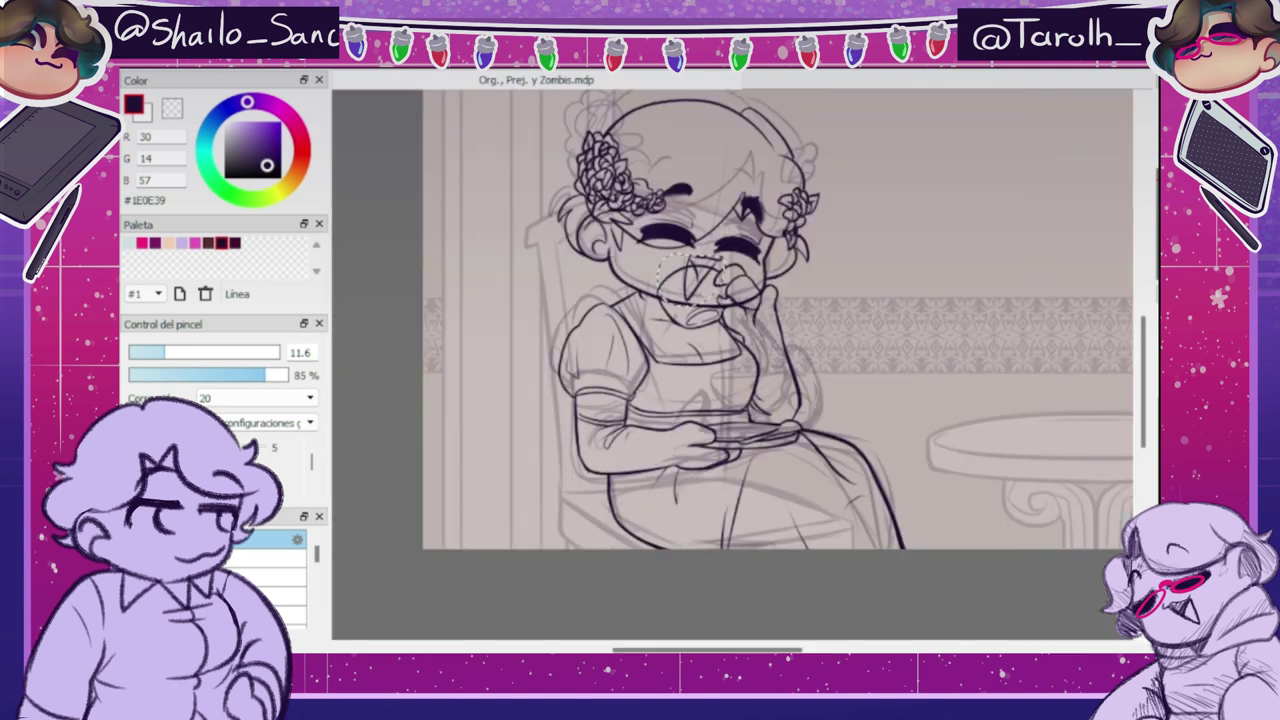
key(ctrl+t)
key(Return)
key(ctrl+t)
key(Return)
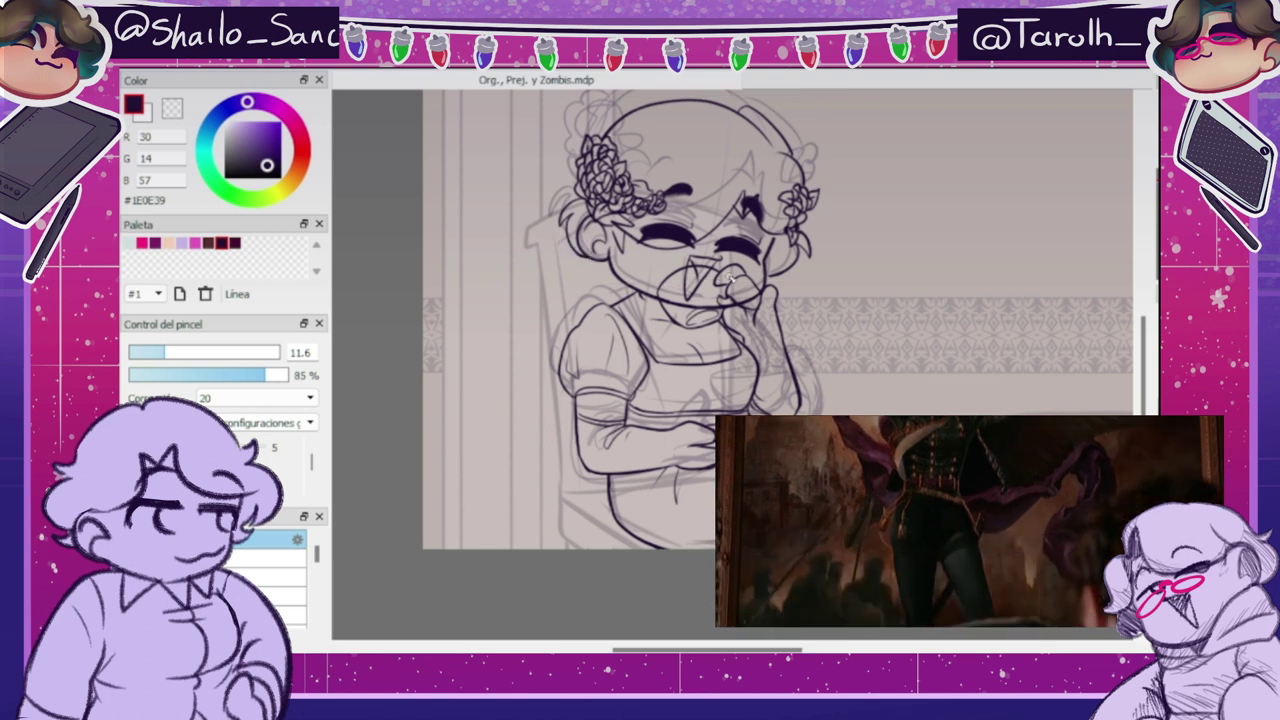
- Remove the raised arm and hand from the frame and clear the surplus lines around the mouth
key(ctrl+z)
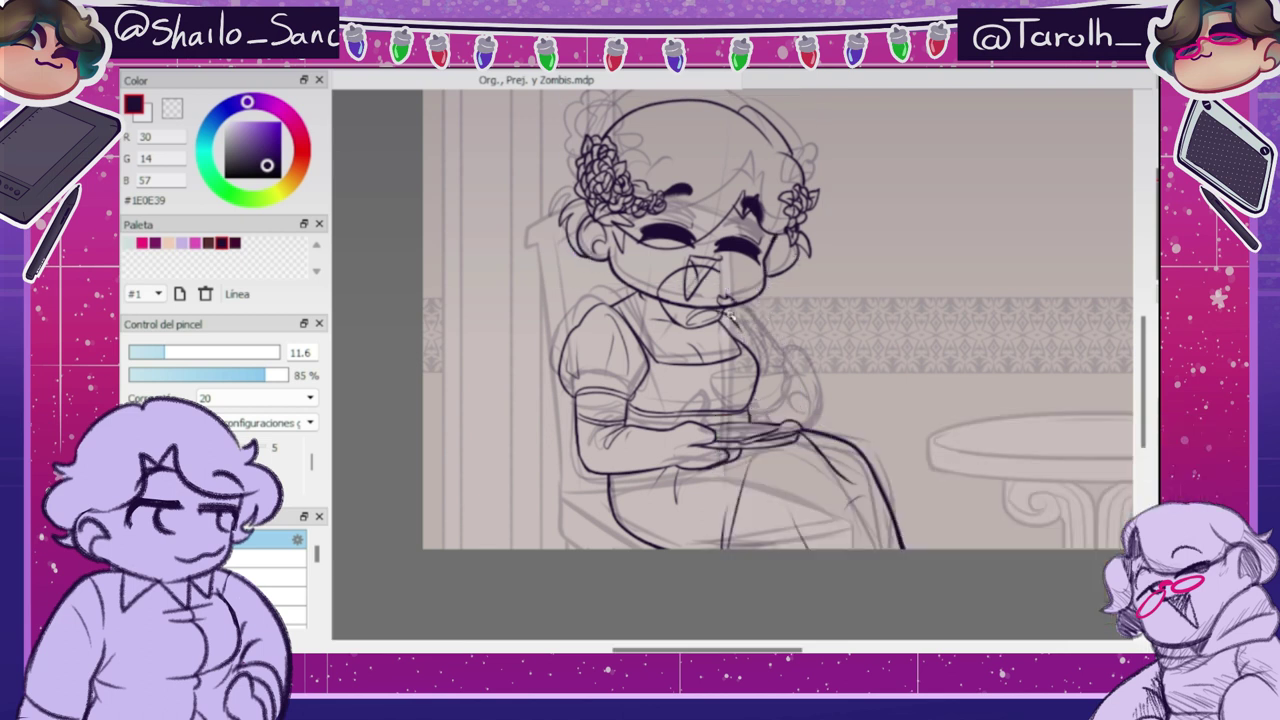
key(ctrl+z)
key(ctrl+z)
- Draw a lowered teacup above the saucer, transform it into place, and shift the head slightly
mouse_move(712, 395)
mouse_down()
mouse_move(792, 397)
mouse_move(714, 386)
mouse_up()
key(ctrl+t)
click(1037, 646)
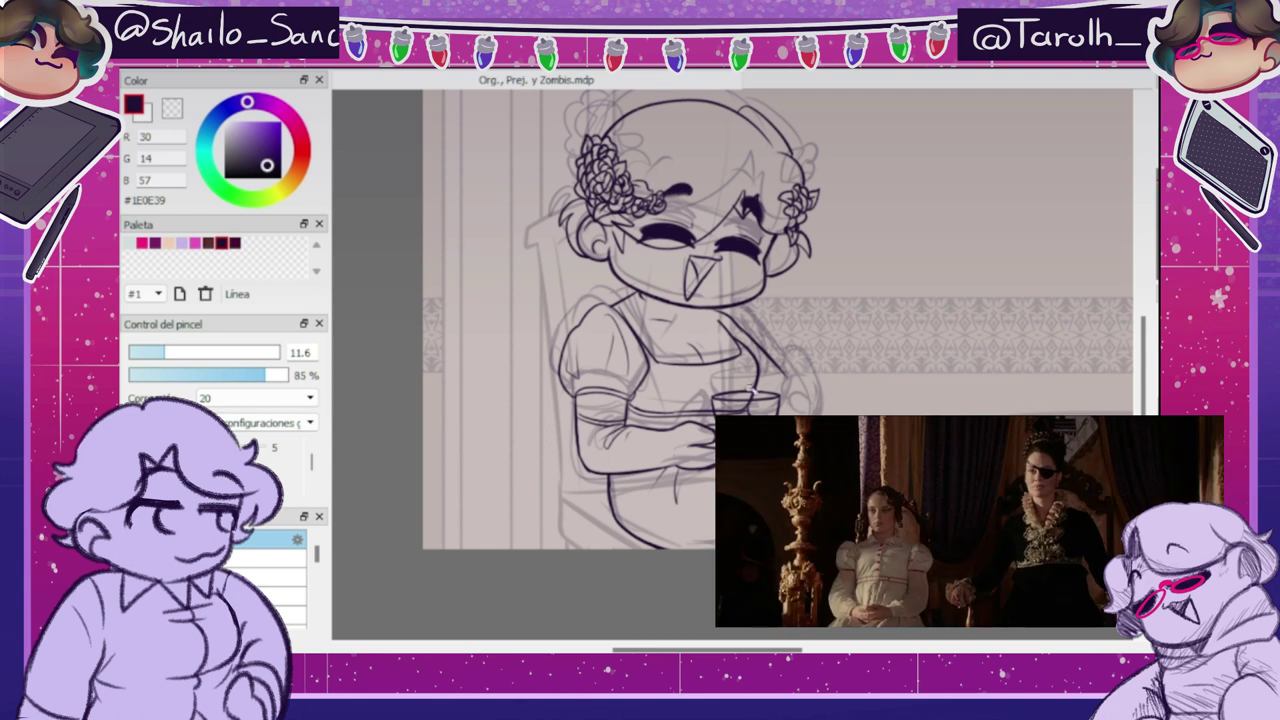
key(ctrl+t)
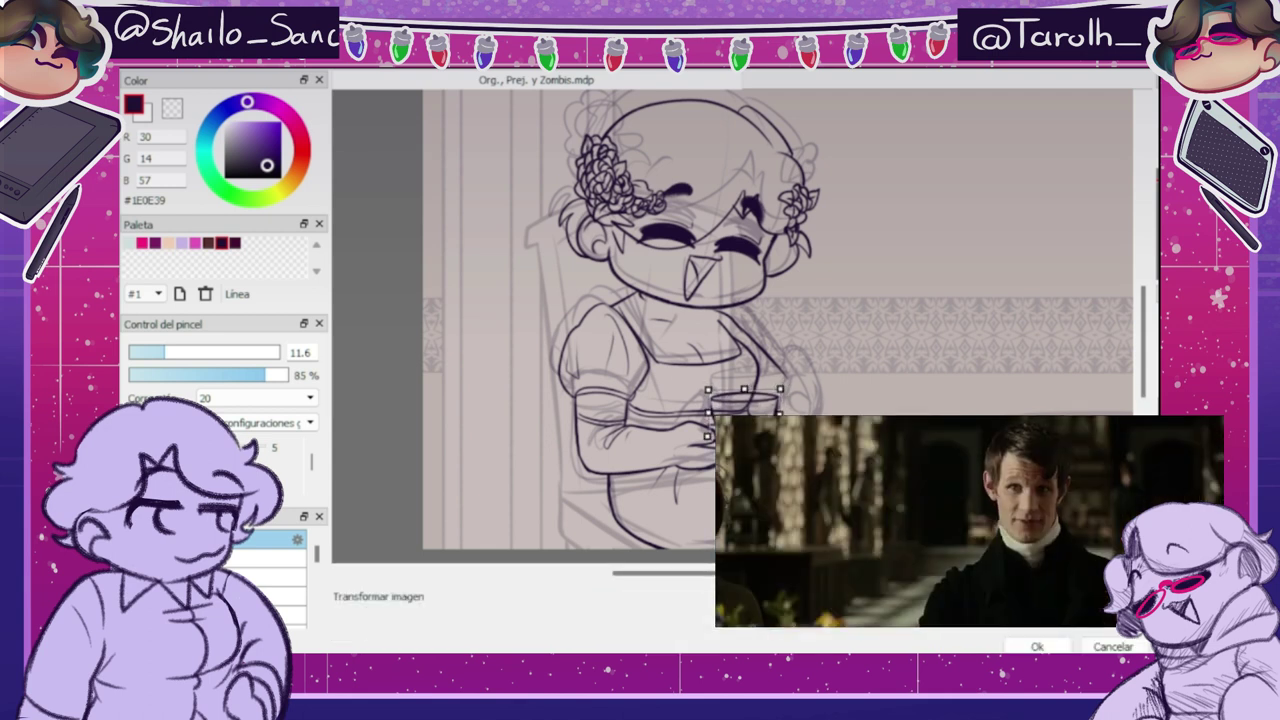
key(Return)
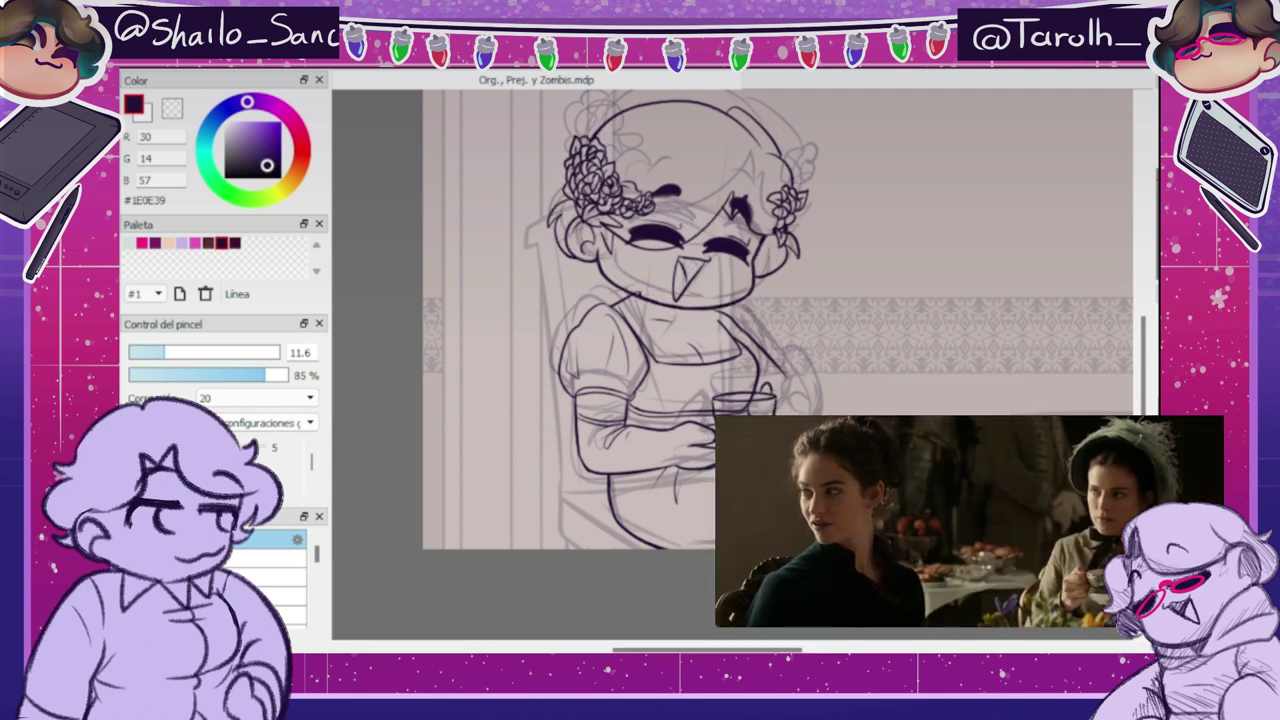
- Clean up the lines where chin and neck meet, and ink the lowered hand holding the teacup
key(e)
key(b)
key(e)
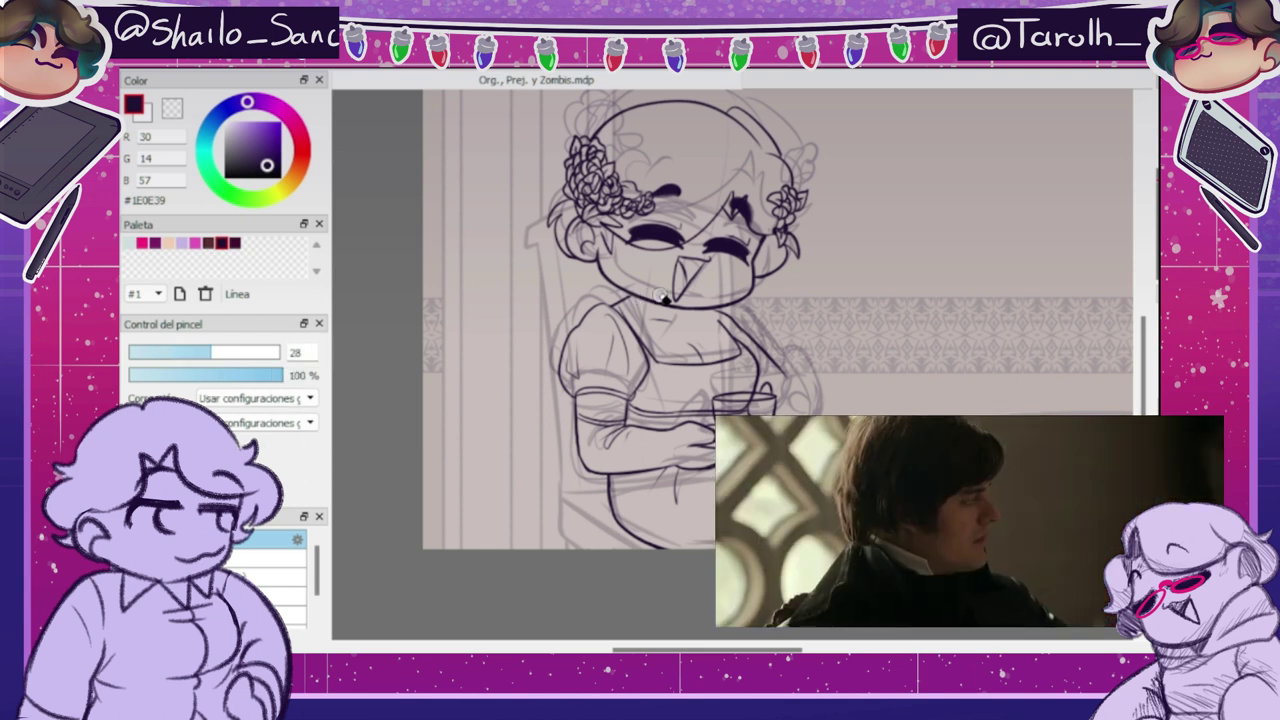
key(b)
mouse_move(782, 371)
mouse_down()
mouse_move(805, 410)
mouse_move(781, 385)
mouse_move(787, 401)
mouse_up()
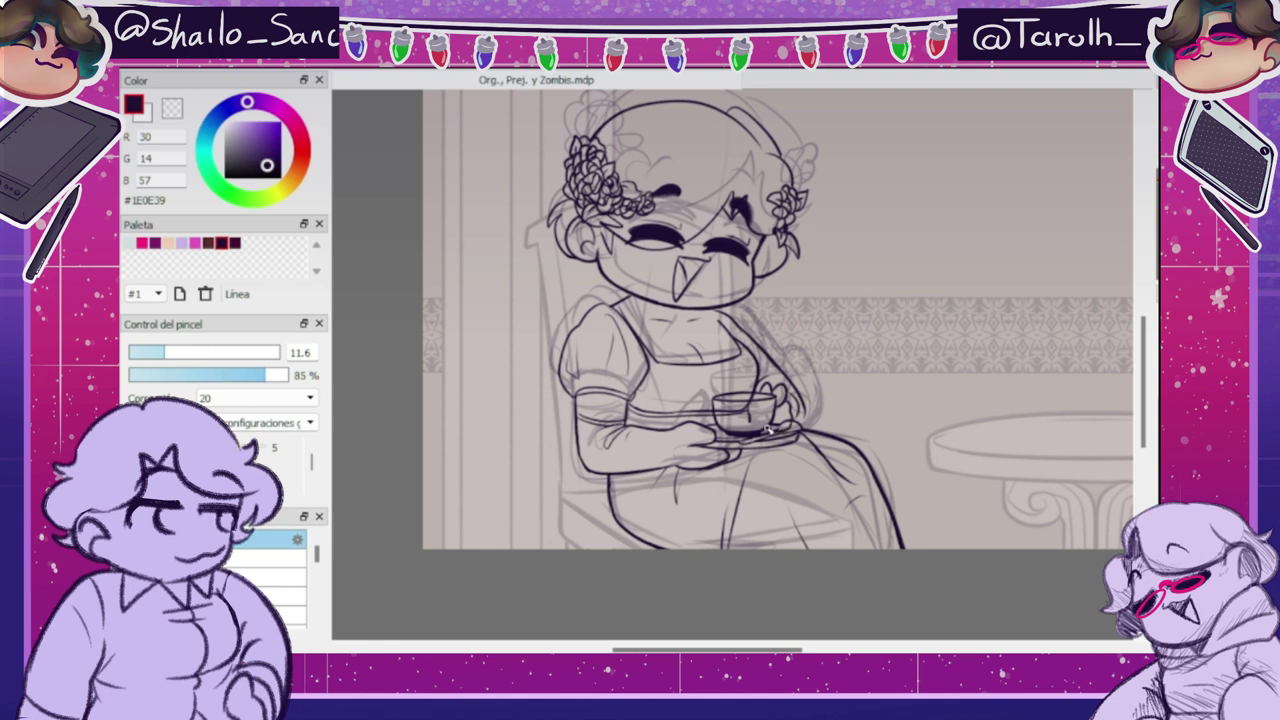
- Erase surplus lines around the teacup and hand, and ink the lowered arm from the shoulder to the cup
key(e)
key(b)
key(e)
key(b)
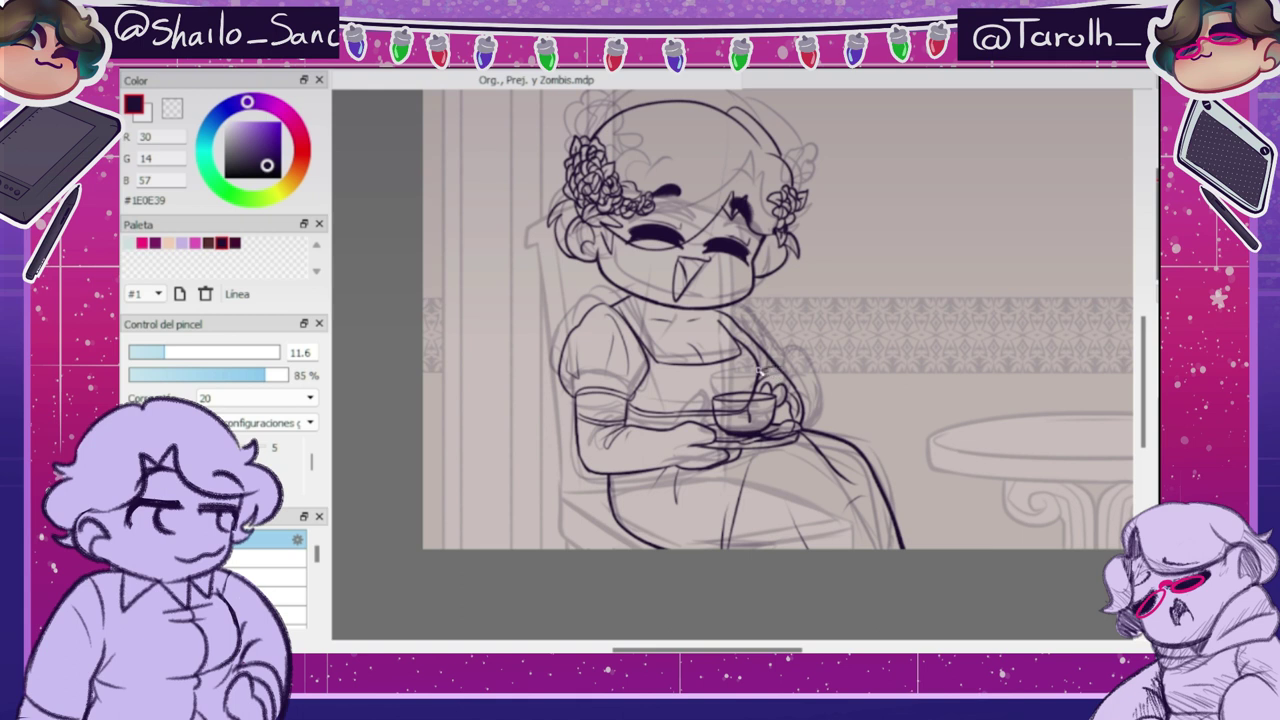
drag(718, 315, 778, 366)
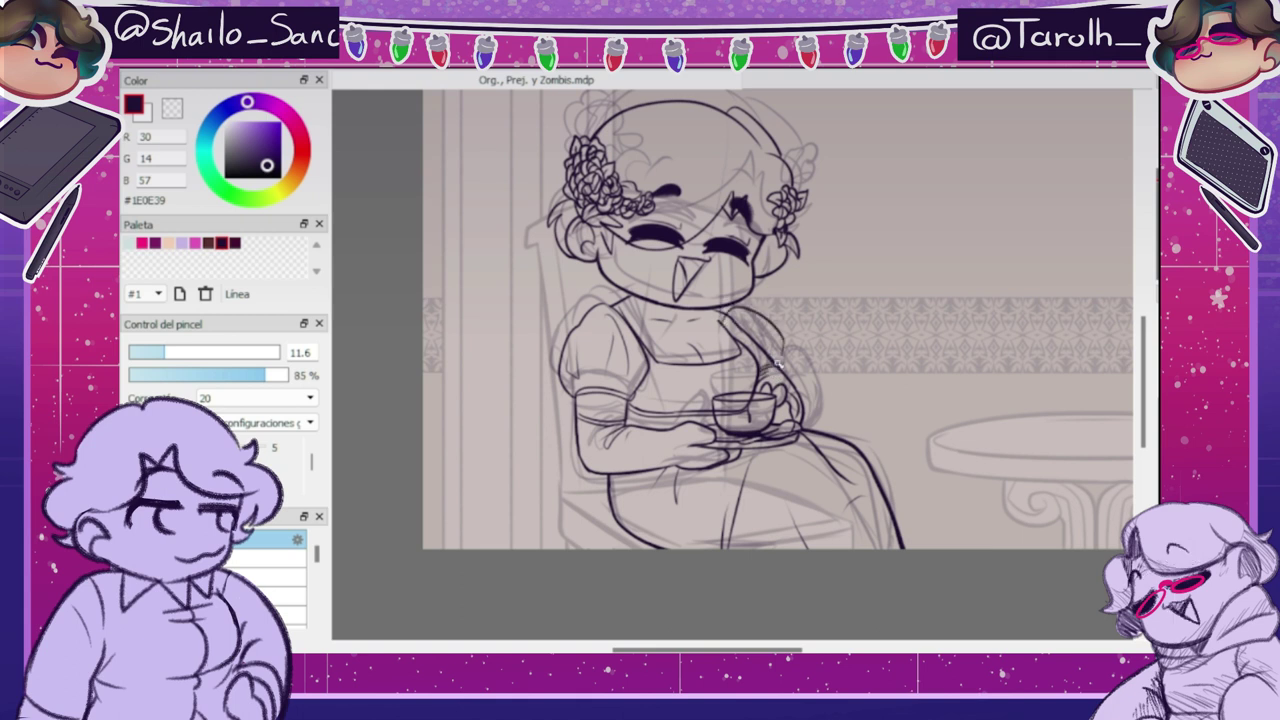
- Redo the upper arm outline between the shoulder and the hand holding the cup, erasing the surplus line ends
key(ctrl+z)
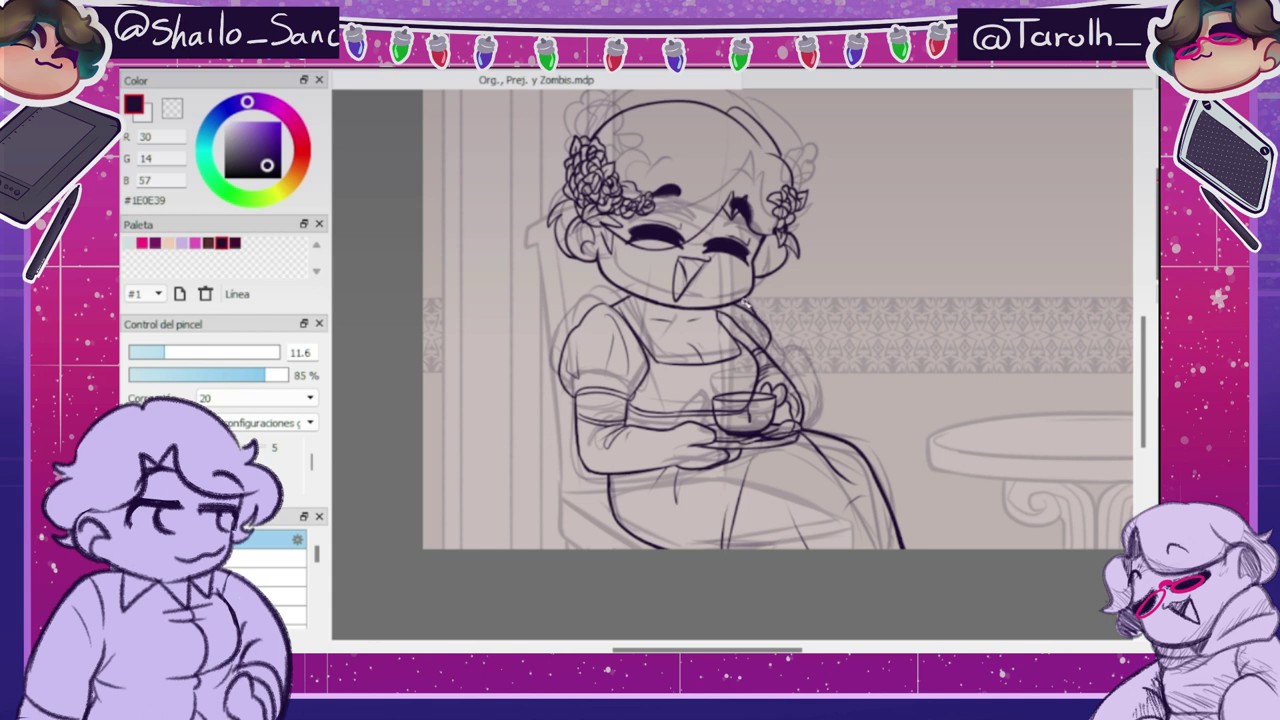
key(e)
key(b)
mouse_move(740, 304)
mouse_down()
mouse_move(764, 335)
mouse_move(751, 337)
mouse_up()
key(e)
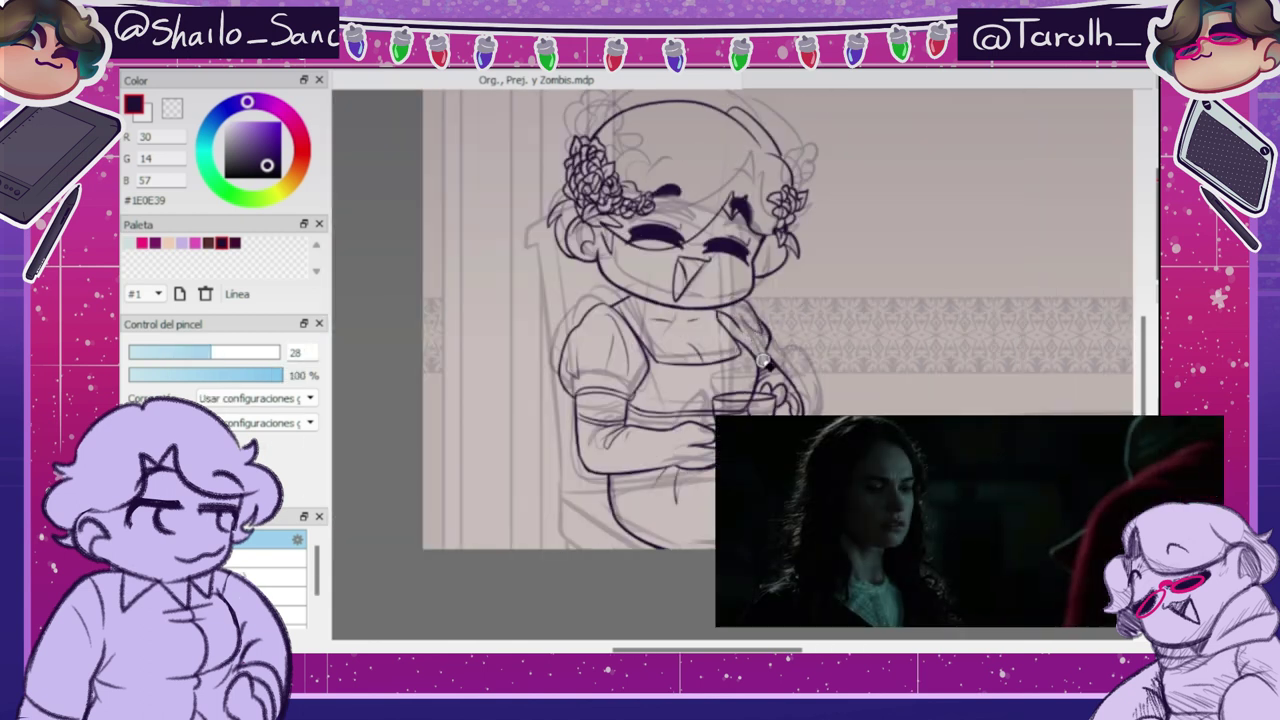
key(b)
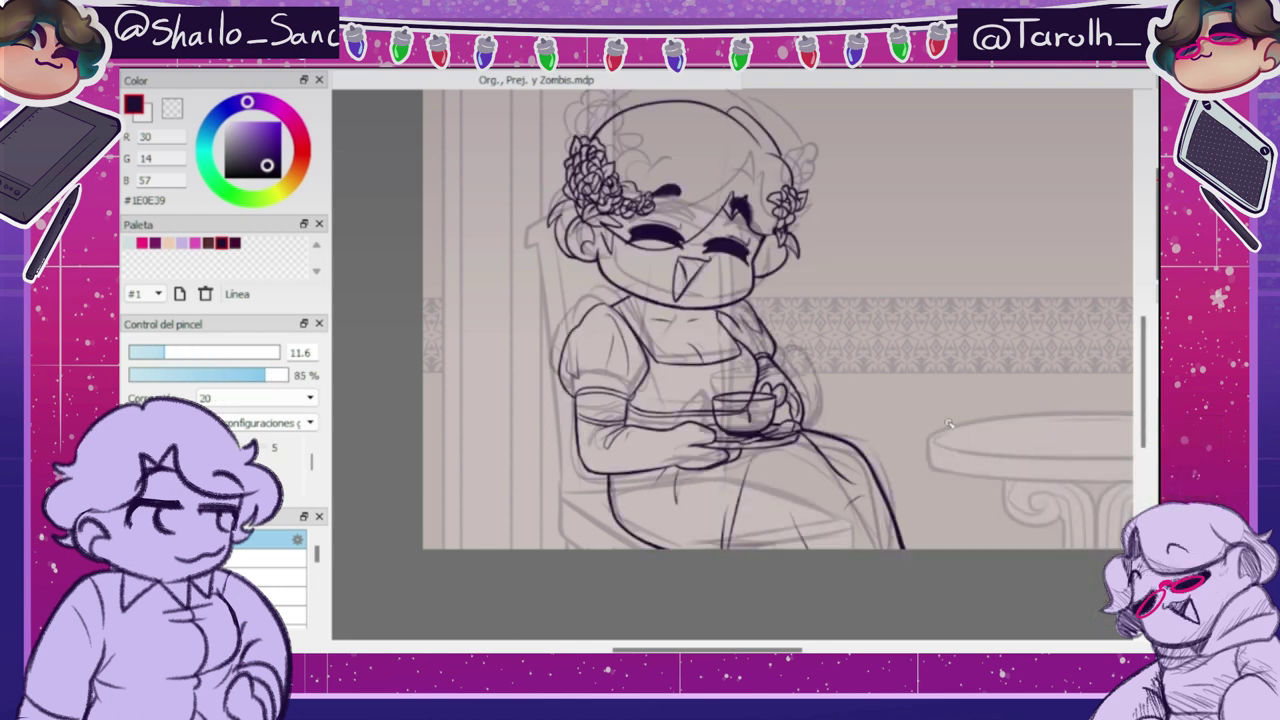
- Erase the sketchy lines inside the teacup and clean up the fingers around the cup and saucer
key(e)
drag(732, 403, 758, 398)
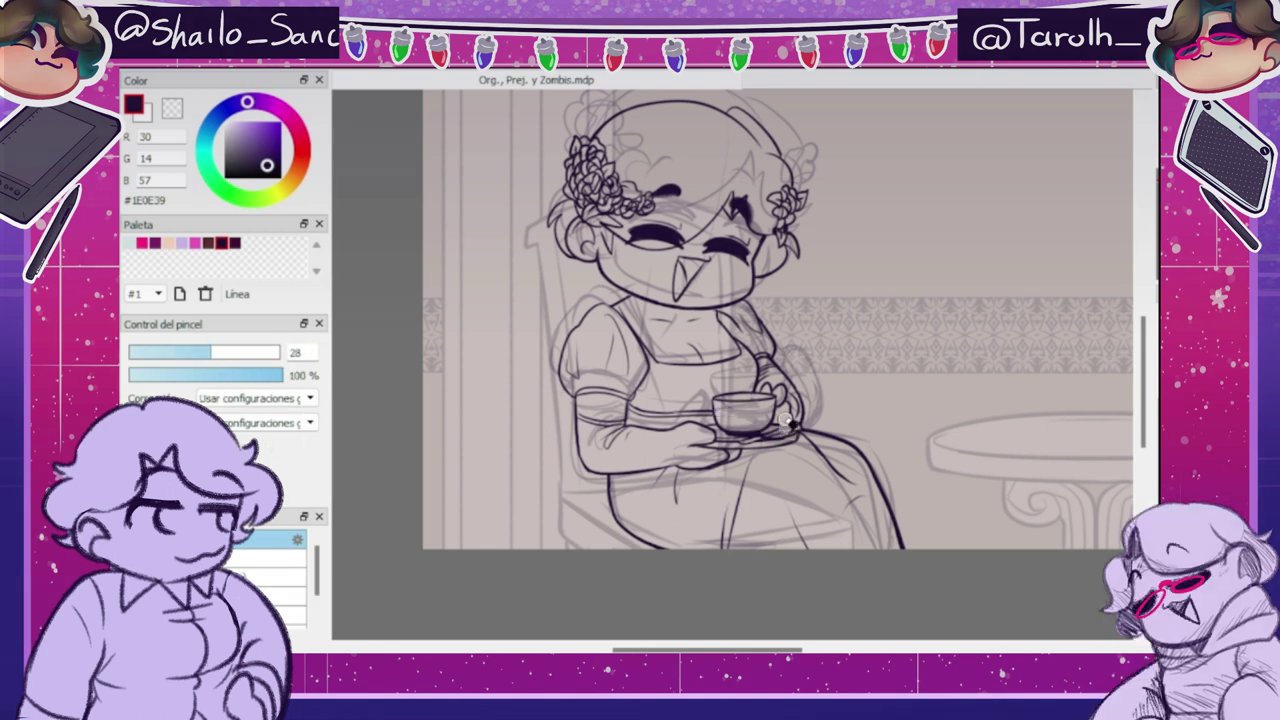
key(b)
key(e)
key(b)
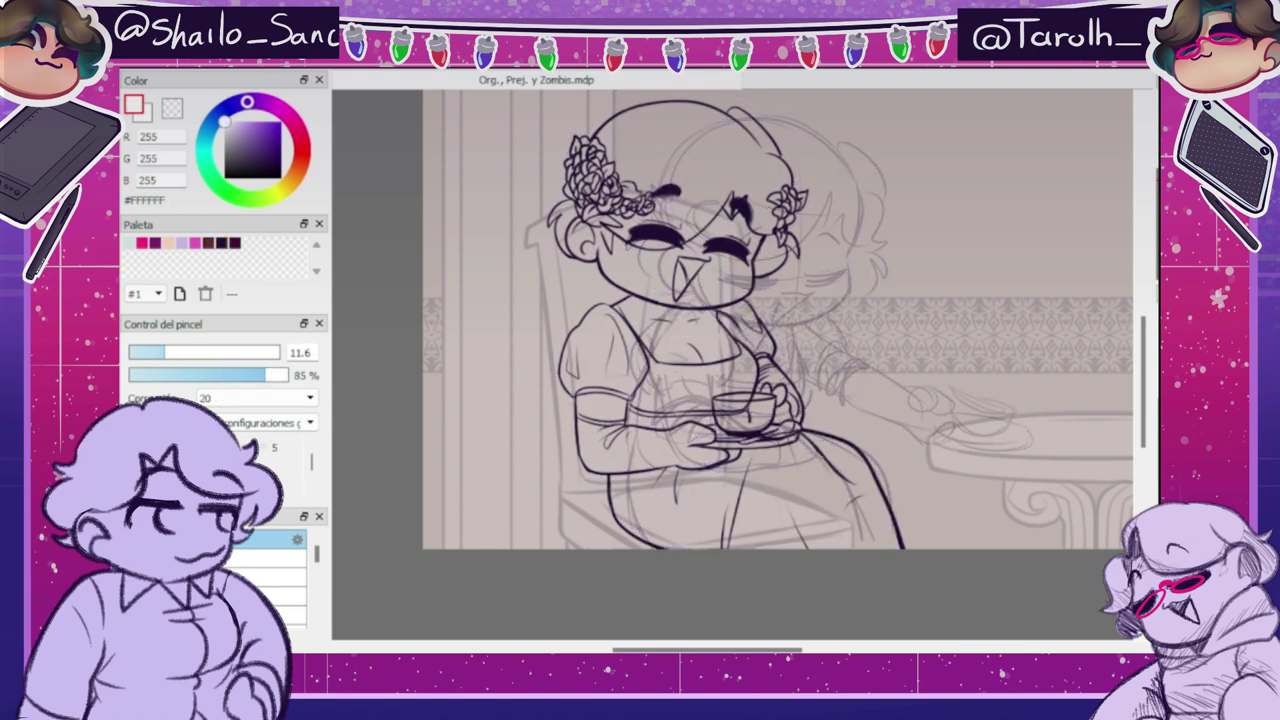
- Move the head forward over the leaning pose in the sketch and rotate it -5.1 degrees
key(ctrl+t)
drag(690, 210, 772, 230)
drag(930, 180, 934, 200)
drag(766, 218, 780, 240)
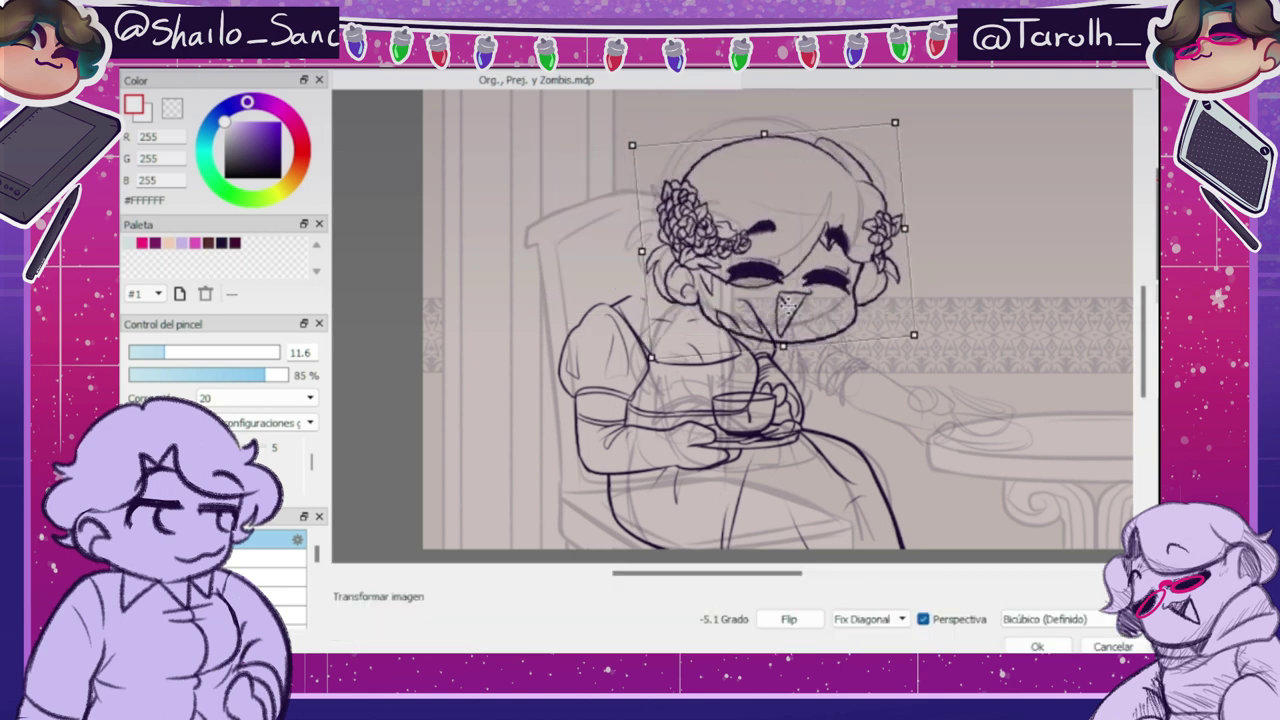
click(1037, 647)
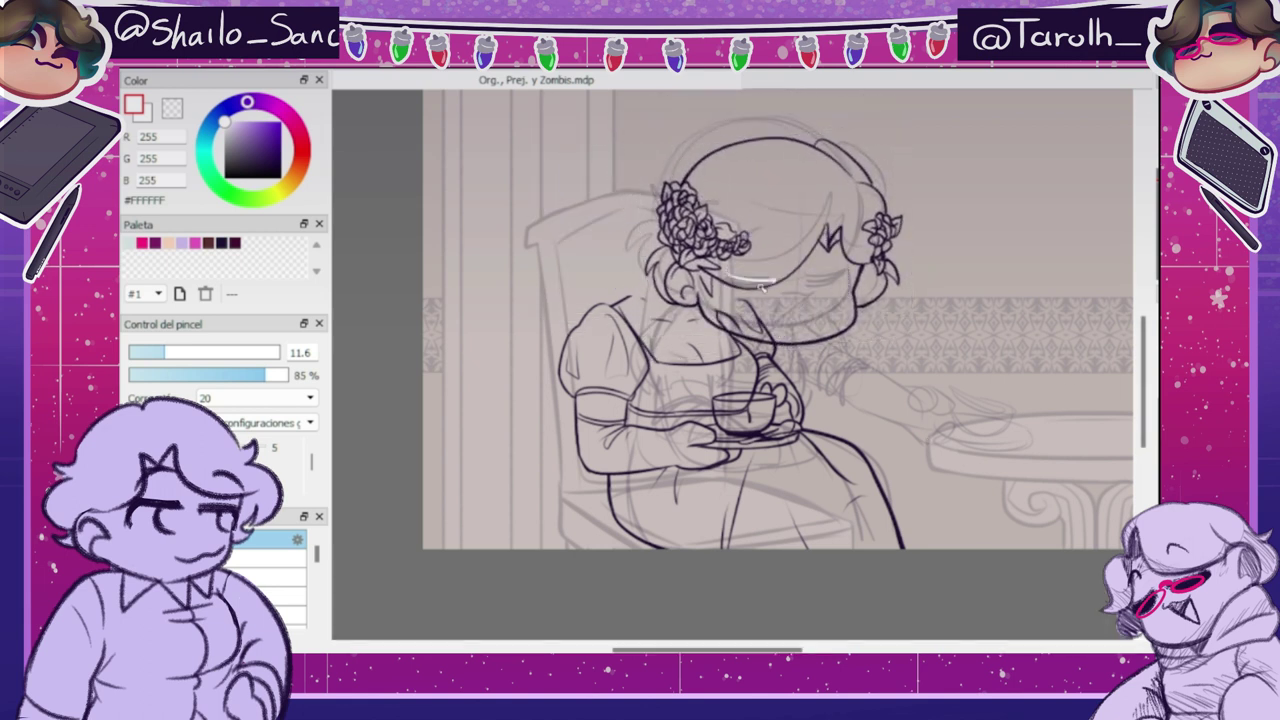
- Draw a closed eye in dark purple #1E0E39 and place a transformed copy of it as the second eye
click(222, 243)
mouse_move(722, 274)
mouse_down()
mouse_move(772, 285)
mouse_move(741, 284)
mouse_move(771, 297)
mouse_move(757, 311)
mouse_move(790, 292)
mouse_move(764, 318)
mouse_move(834, 297)
mouse_up()
key(ctrl+t)
click(1037, 647)
key(ctrl+c)
key(ctrl+v)
key(ctrl+t)
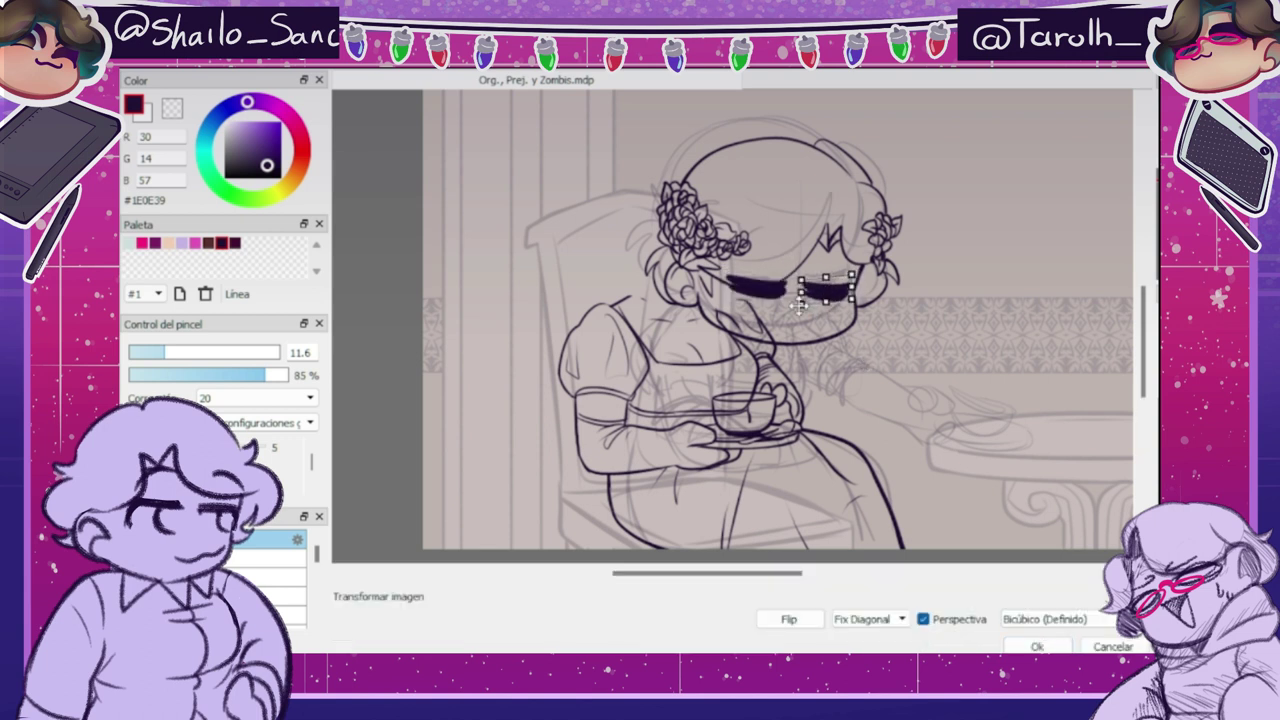
key(Return)
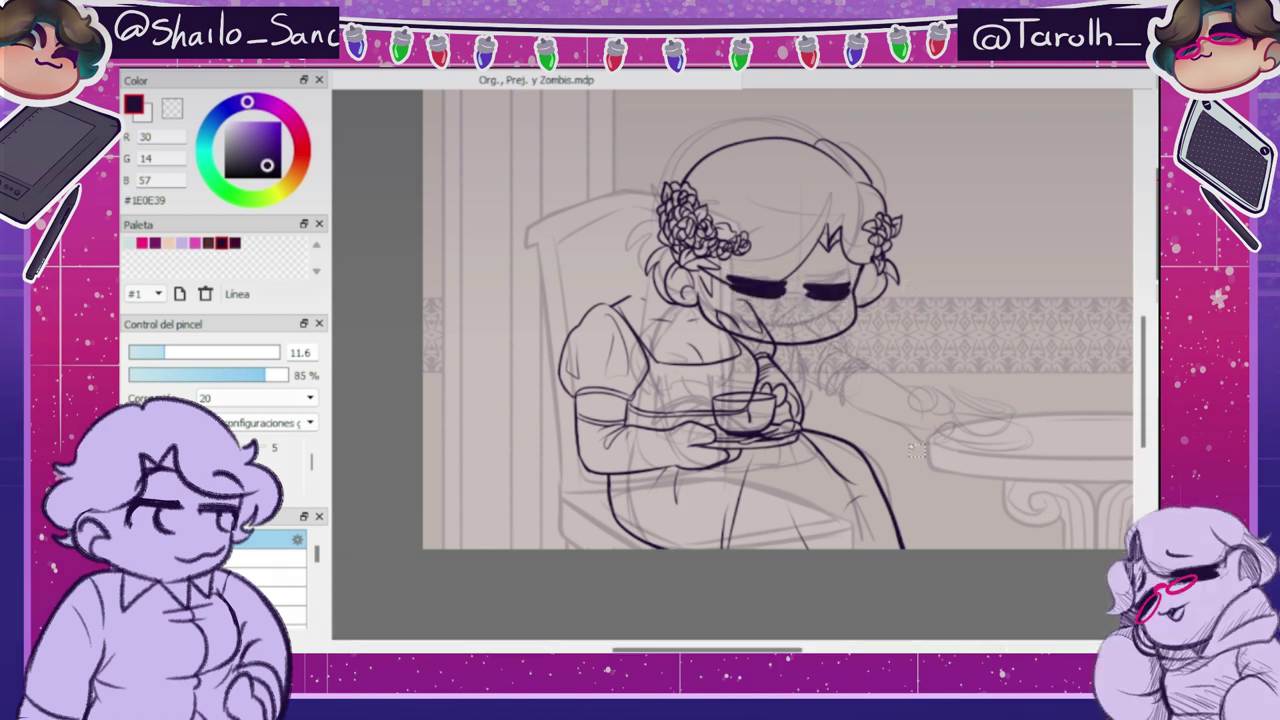
- Ink the eyebrows with a size 33 brush, and the open mouth with a size 9.4 brush
click(217, 352)
drag(750, 245, 771, 246)
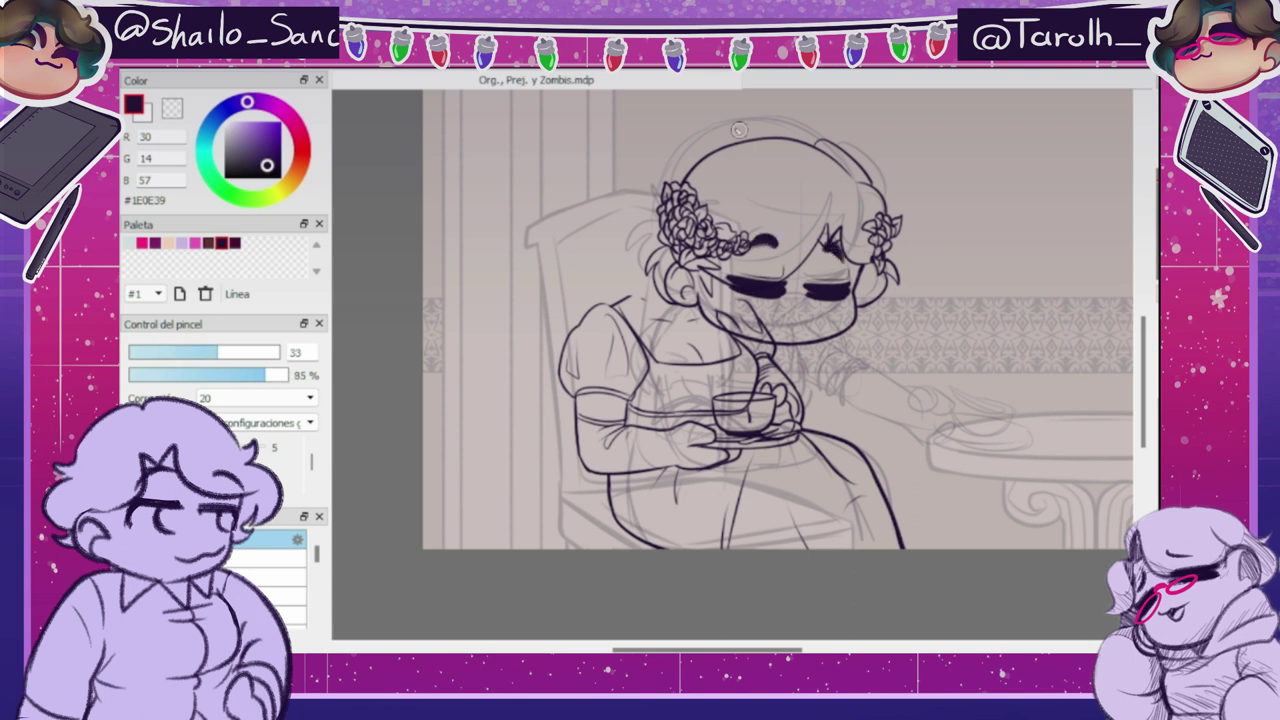
click(157, 352)
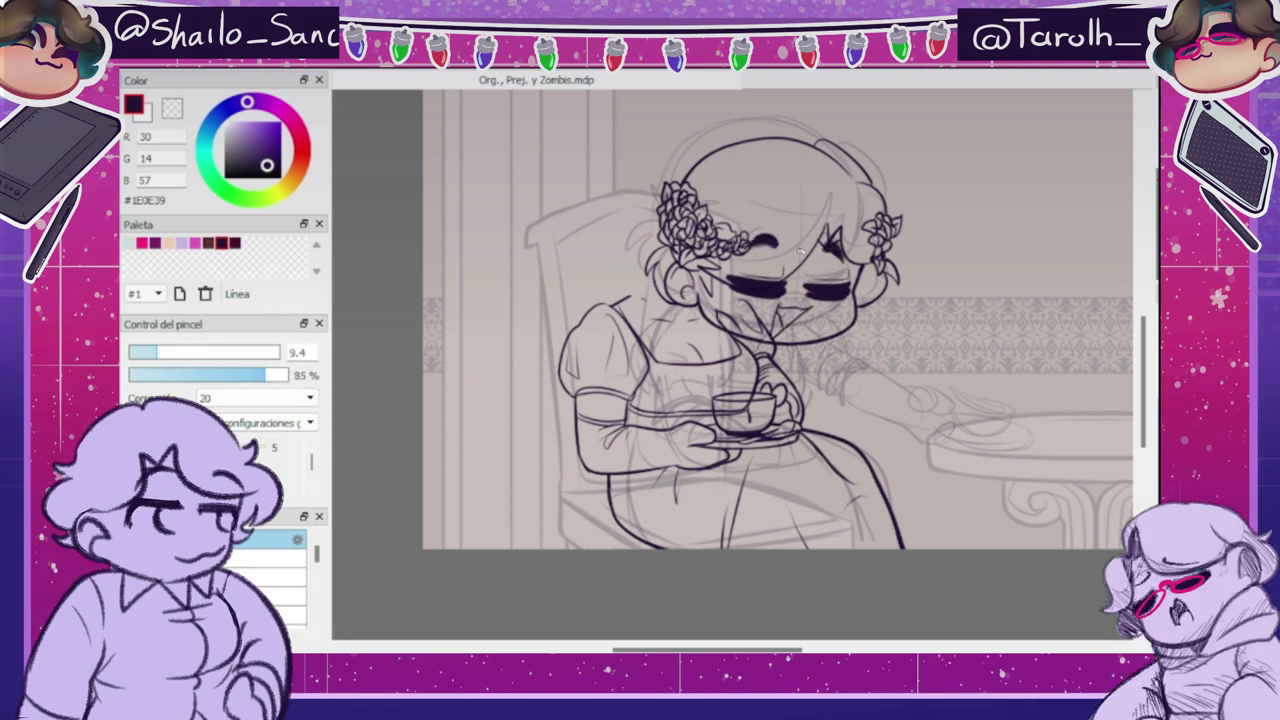
key(e)
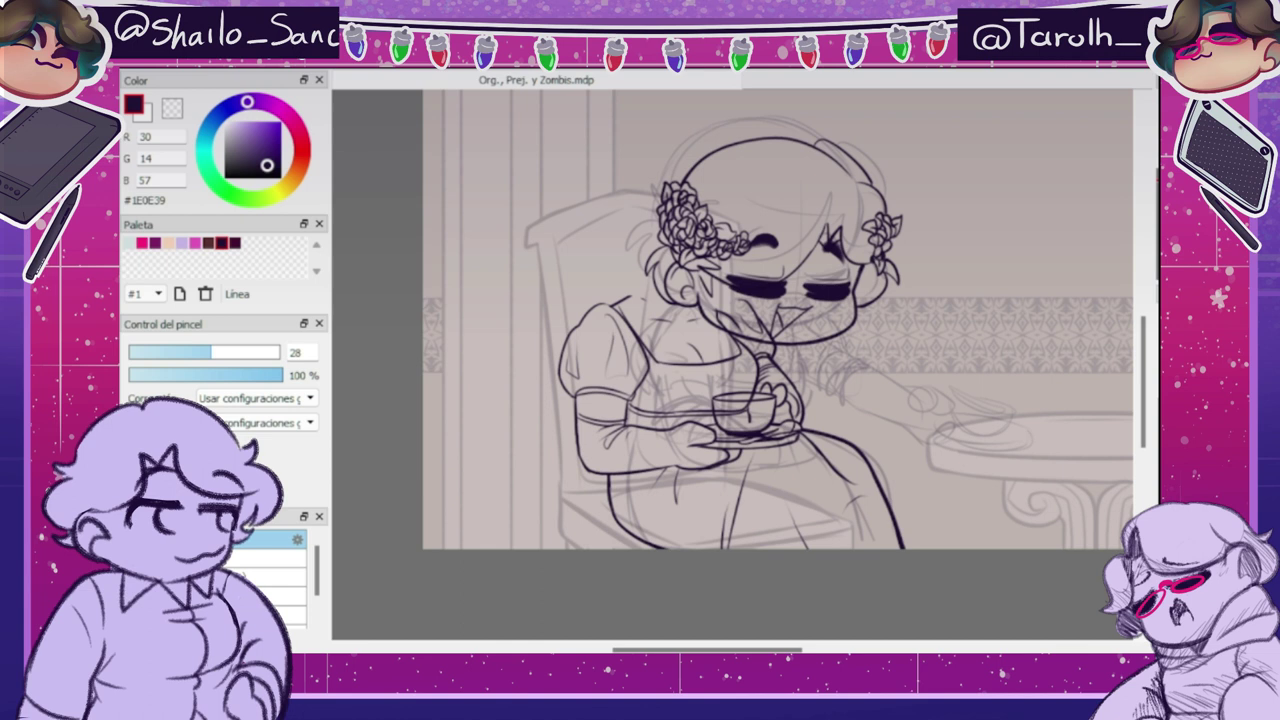
- Rotate the whole head slightly and nudge it into line with the leaning body sketch
key(v)
key(ctrl+t)
mouse_move(958, 241)
mouse_down()
mouse_move(960, 257)
mouse_move(958, 222)
mouse_up()
click(1037, 646)
drag(819, 366, 808, 366)
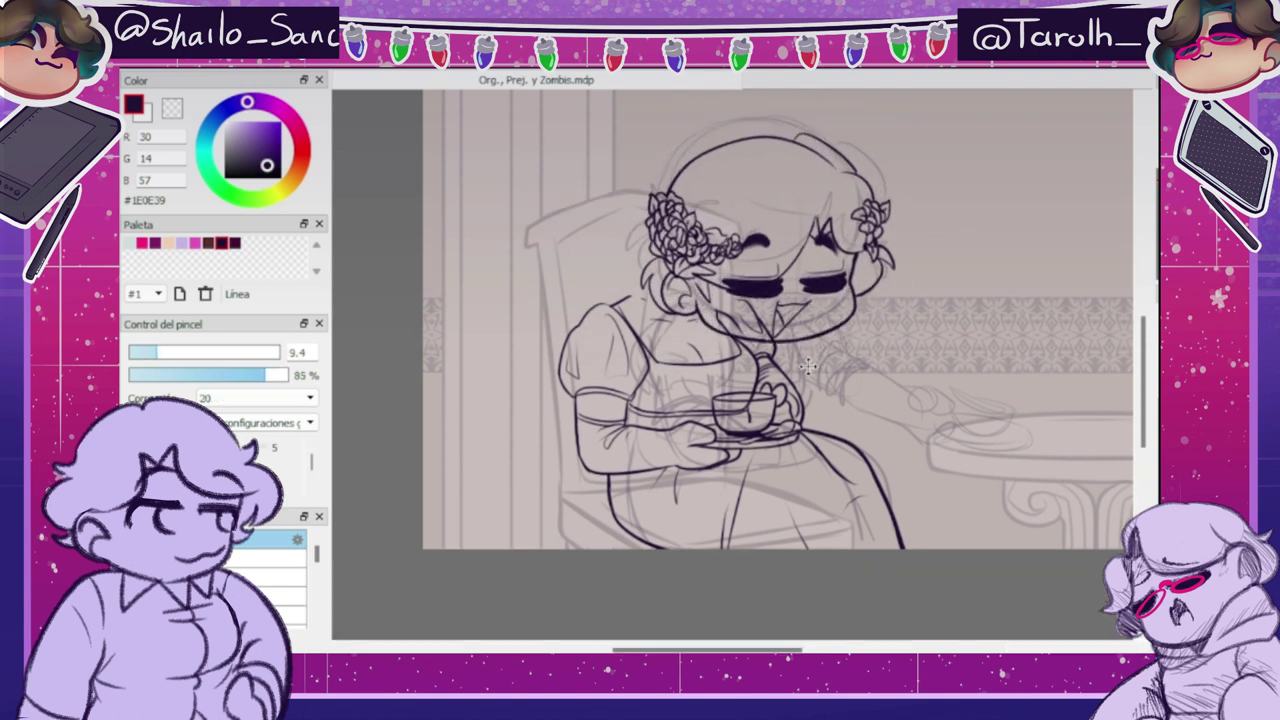
key(ctrl+z)
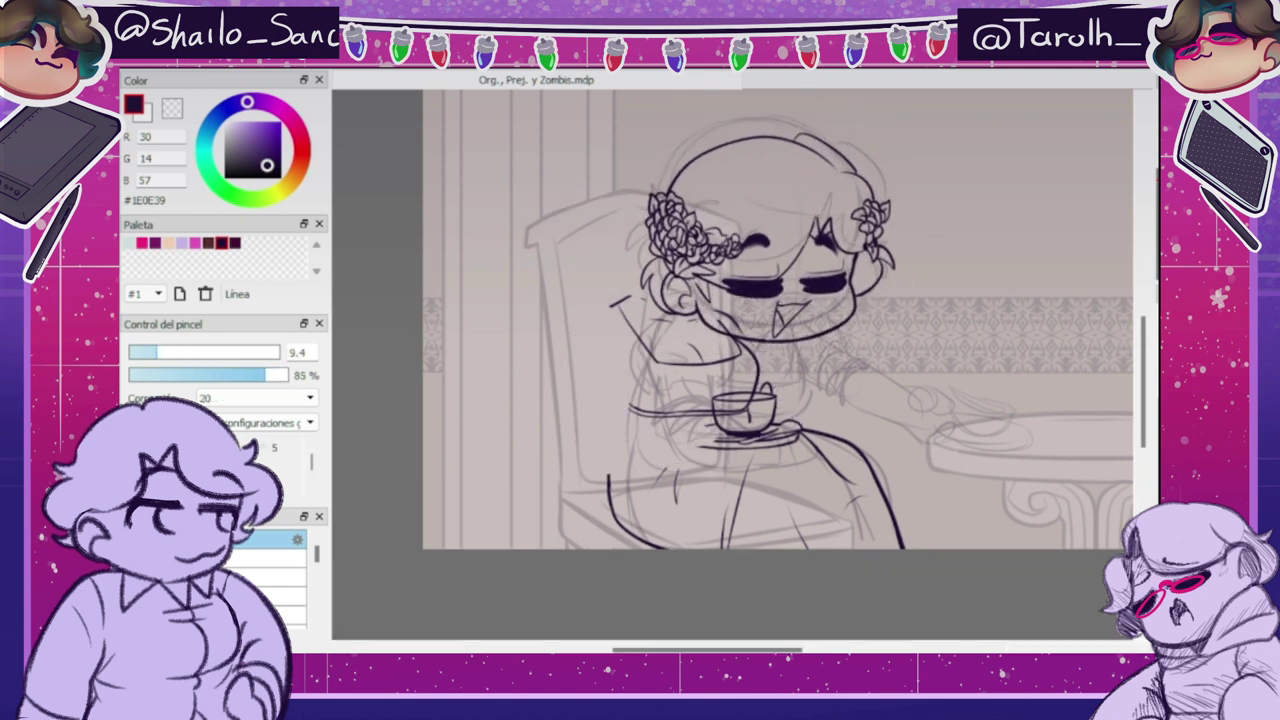
- Move the teacup and saucer over to the edge of the table, rotate them level, and complete the saucer outline
key(ctrl+t)
drag(752, 416, 962, 416)
drag(1045, 400, 1040, 425)
key(Return)
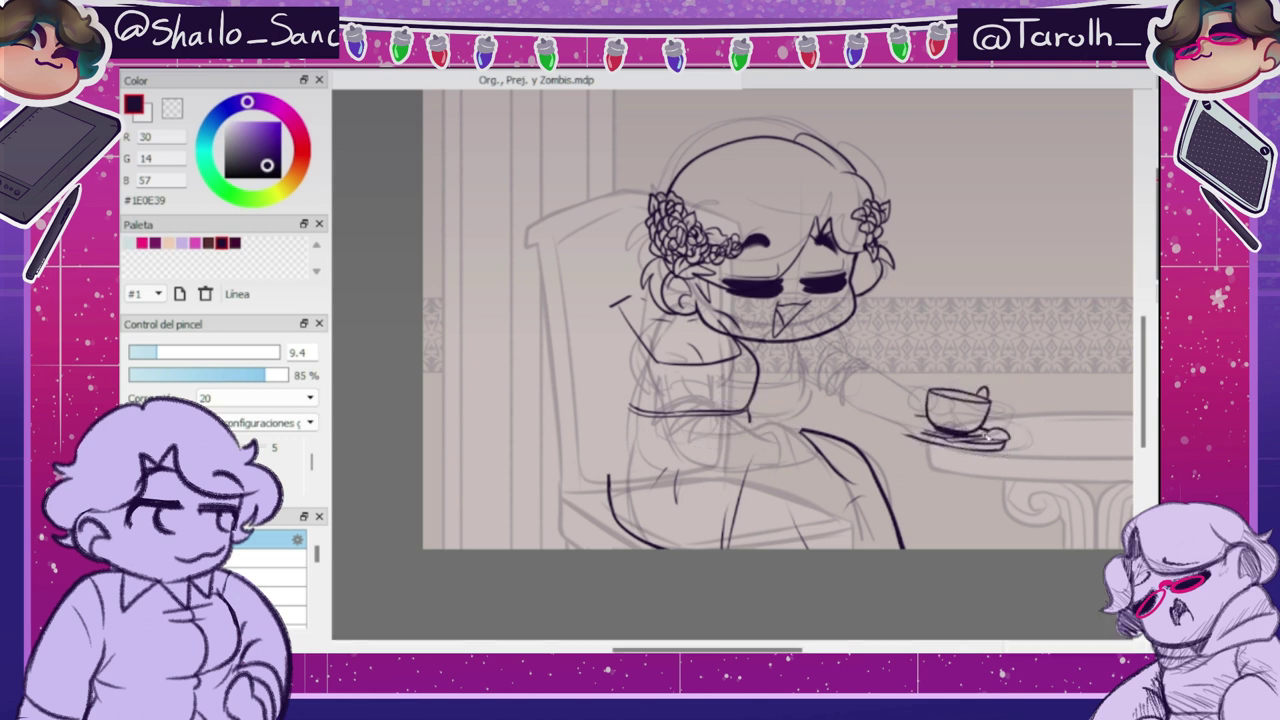
key(h)
drag(570, 421, 547, 439)
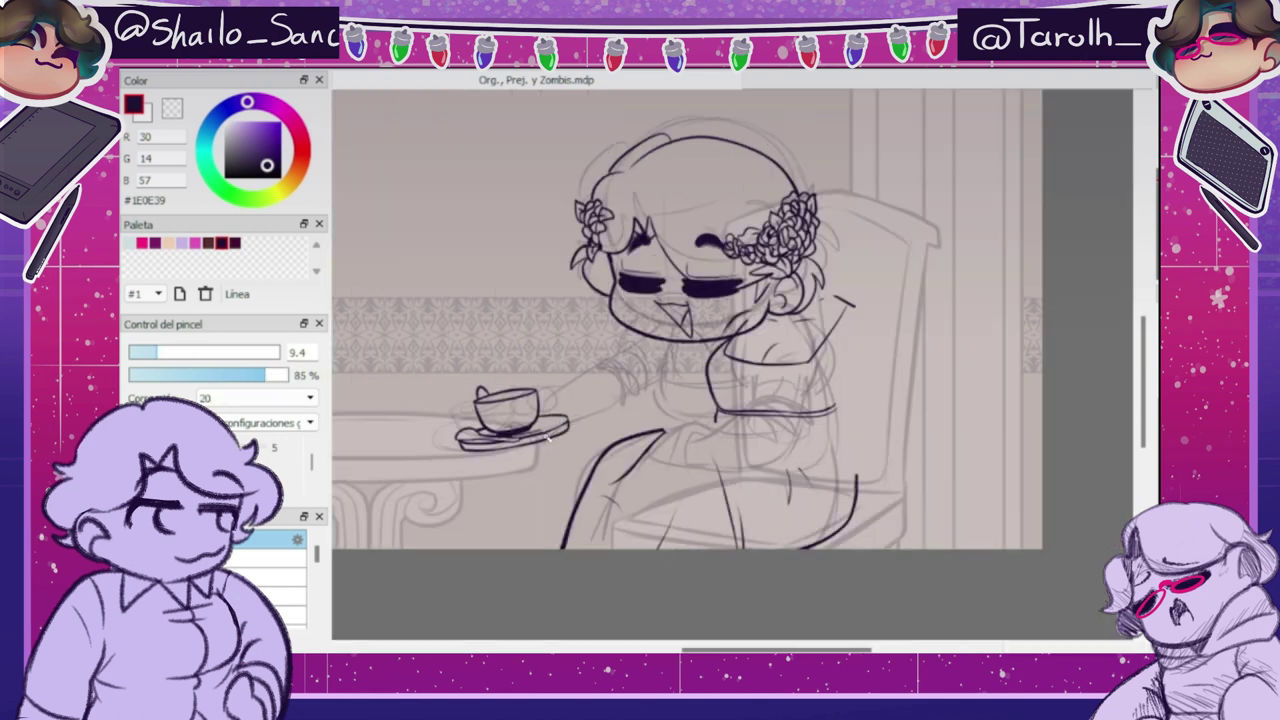
key(h)
mouse_move(765, 432)
mouse_down()
mouse_move(589, 320)
mouse_move(766, 420)
mouse_up()
- Rotate and shift the dress neckline and waist lines to match the forward-leaning torso, checking in mirrored view
key(ctrl+t)
drag(835, 347, 830, 384)
drag(690, 365, 730, 375)
key(h)
key(h)
key(h)
key(h)
key(h)
key(h)
key(Return)
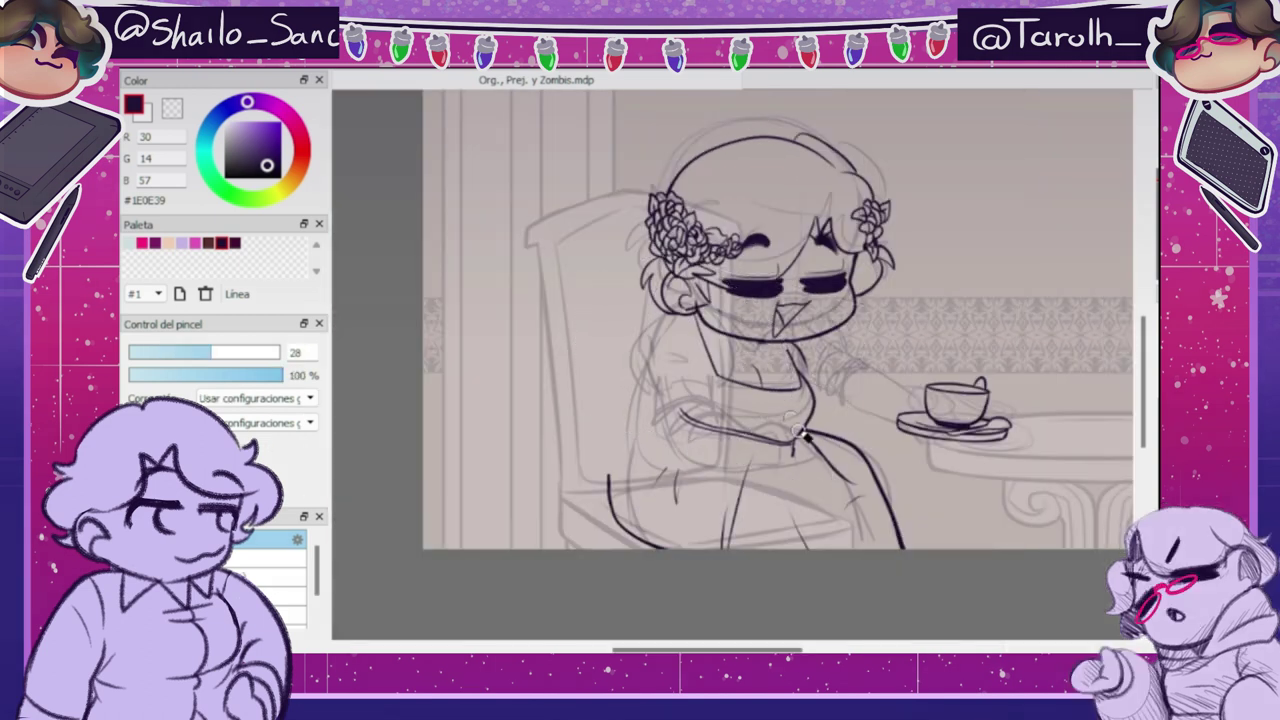
- Erase the old waist lines and ink a curved waistline and the outline of the back down to the seat
key(h)
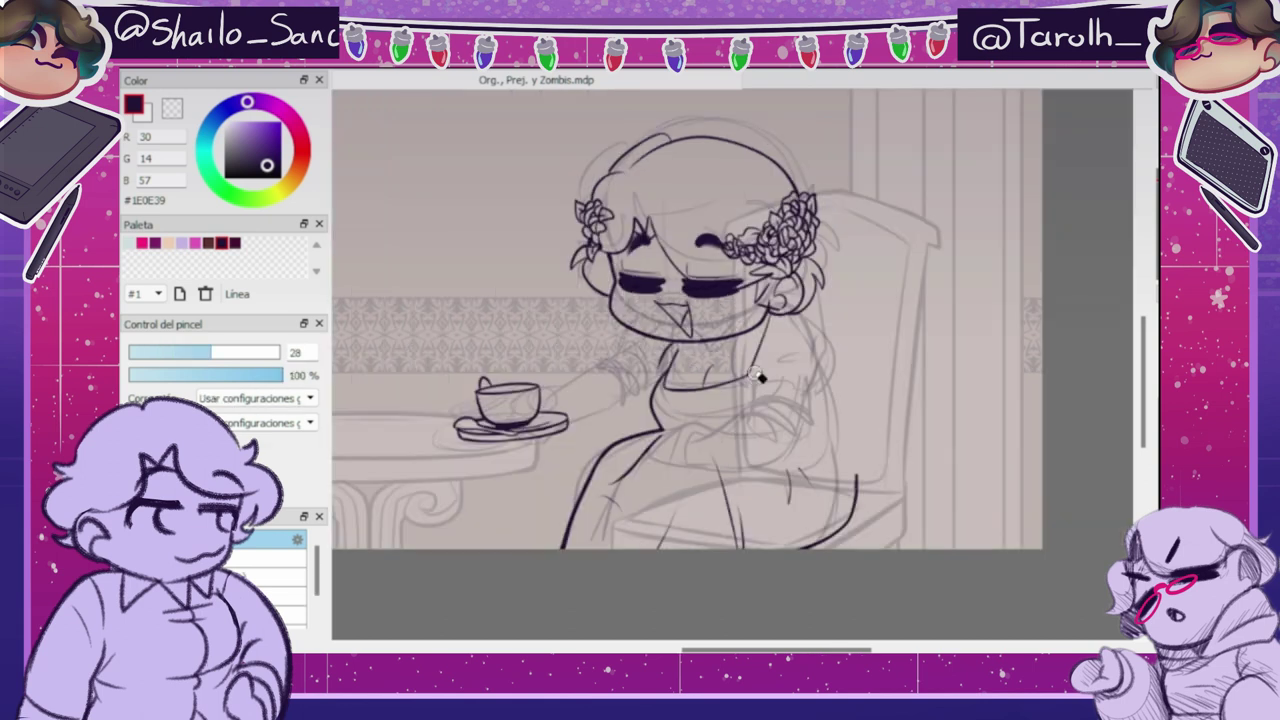
key(b)
drag(702, 441, 778, 425)
drag(668, 436, 734, 454)
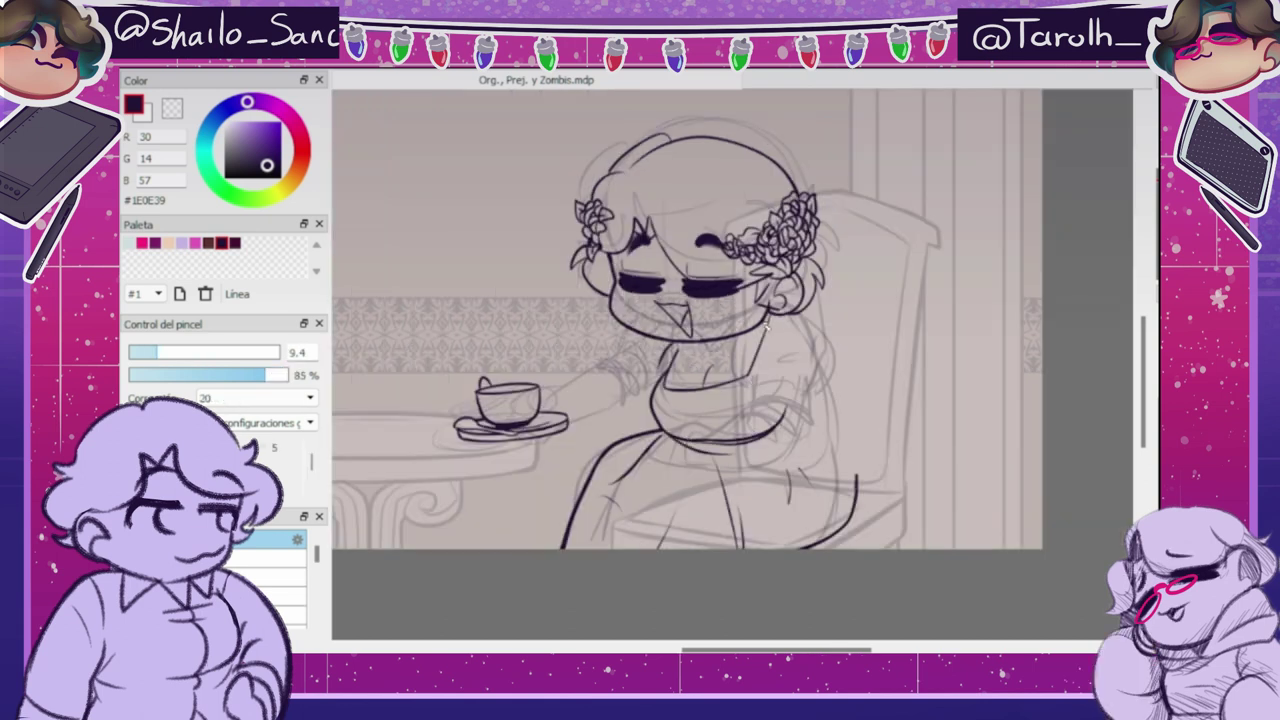
key(h)
key(h)
key(h)
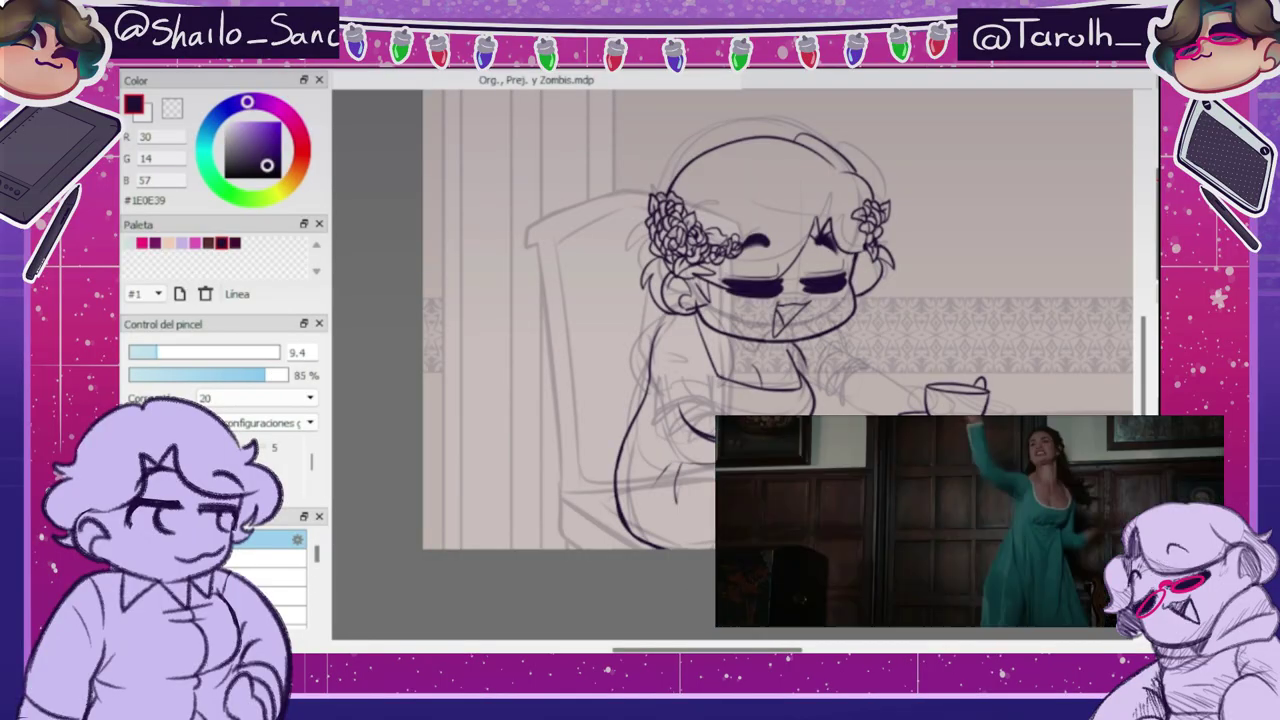
- Apply a mesh transform to the inked torso and skirt lines
key(ctrl+t)
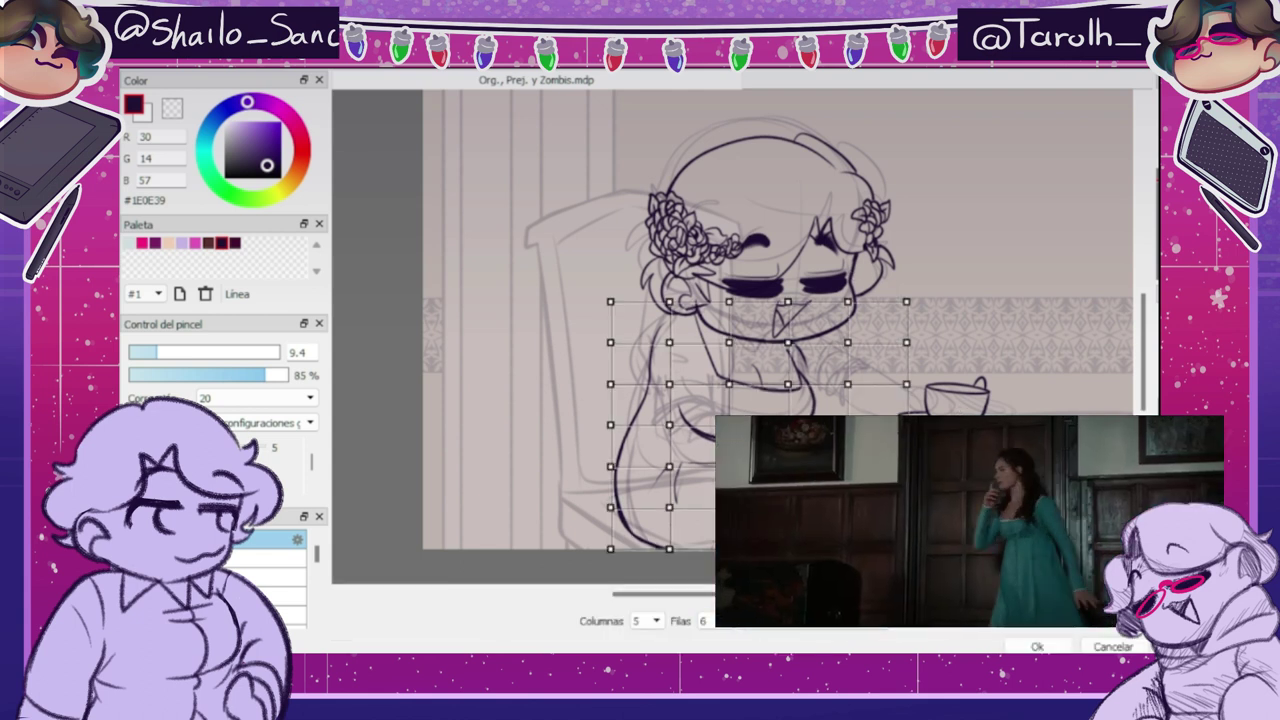
key(Down)
key(Down)
click(705, 621)
key(Return)
- Move and rotate the puff-sleeved arm so that it joins the shoulder and rests on the lap
key(ctrl+t)
drag(685, 400, 750, 410)
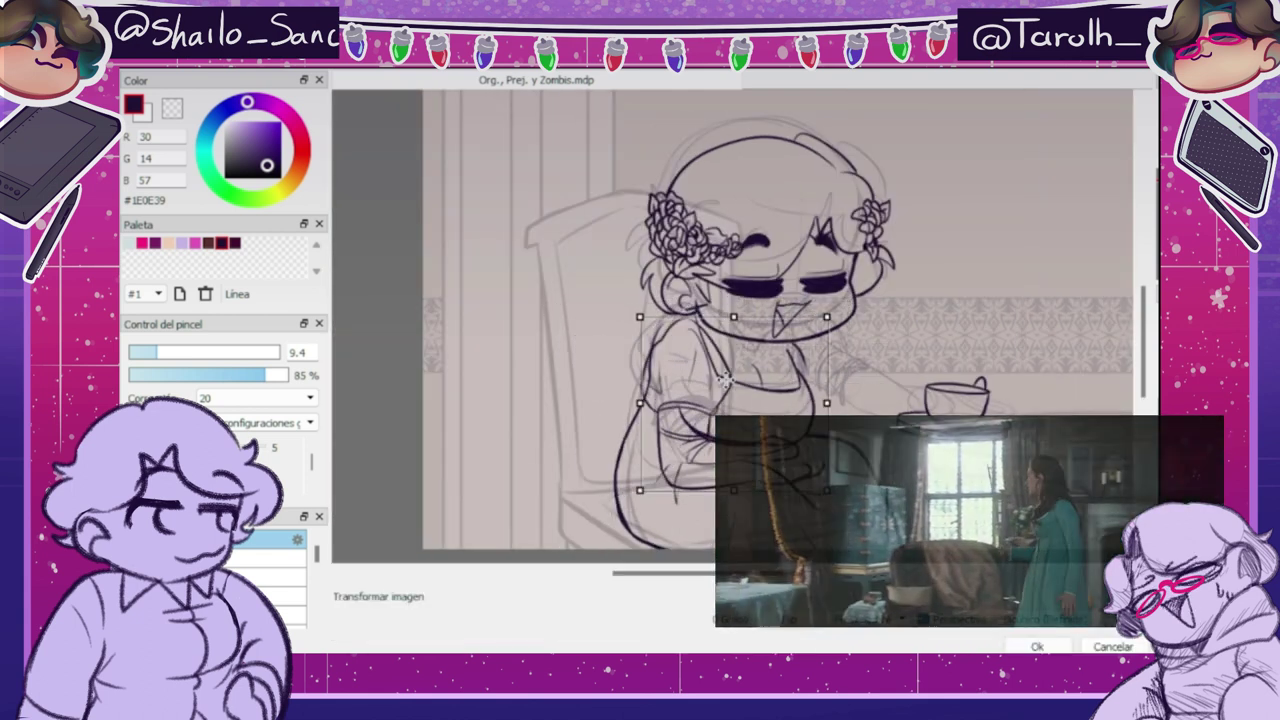
key(h)
key(h)
drag(950, 405, 947, 430)
drag(753, 419, 741, 425)
drag(967, 442, 968, 428)
click(1040, 645)
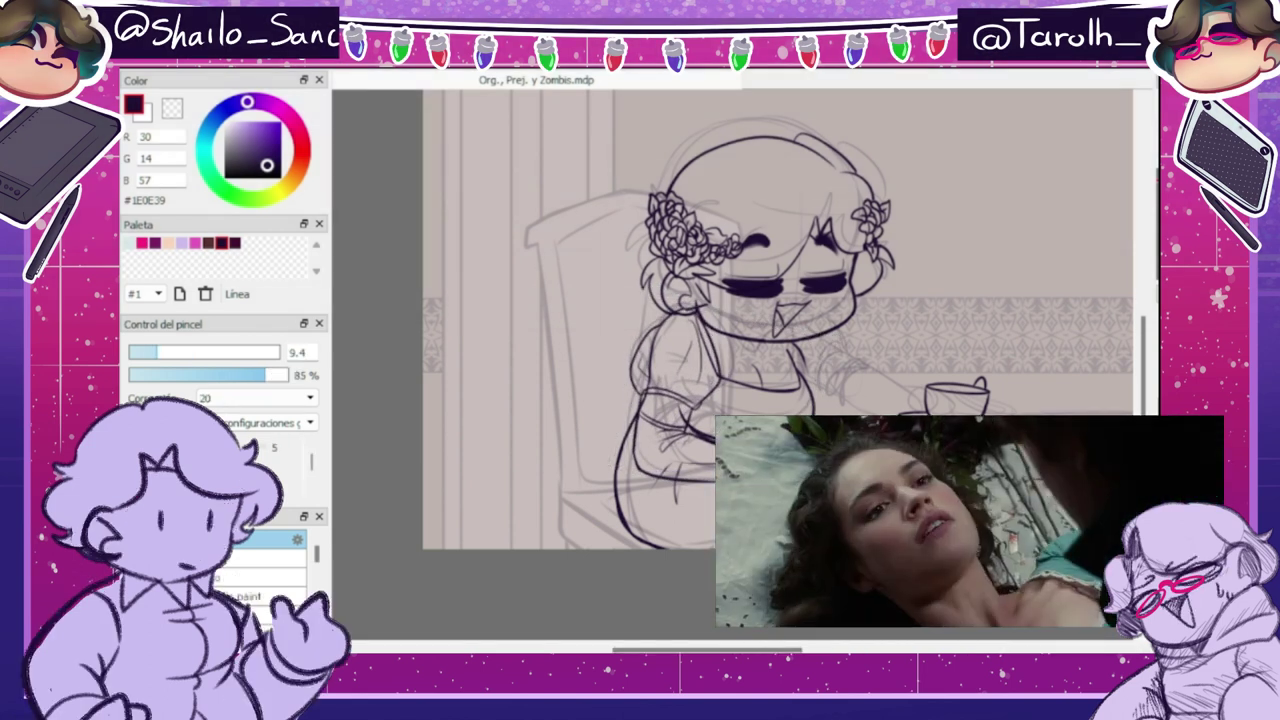
- Clean up the resting arm and warp it with a mesh transform of 3 columns and 3 rows
key(e)
key(b)
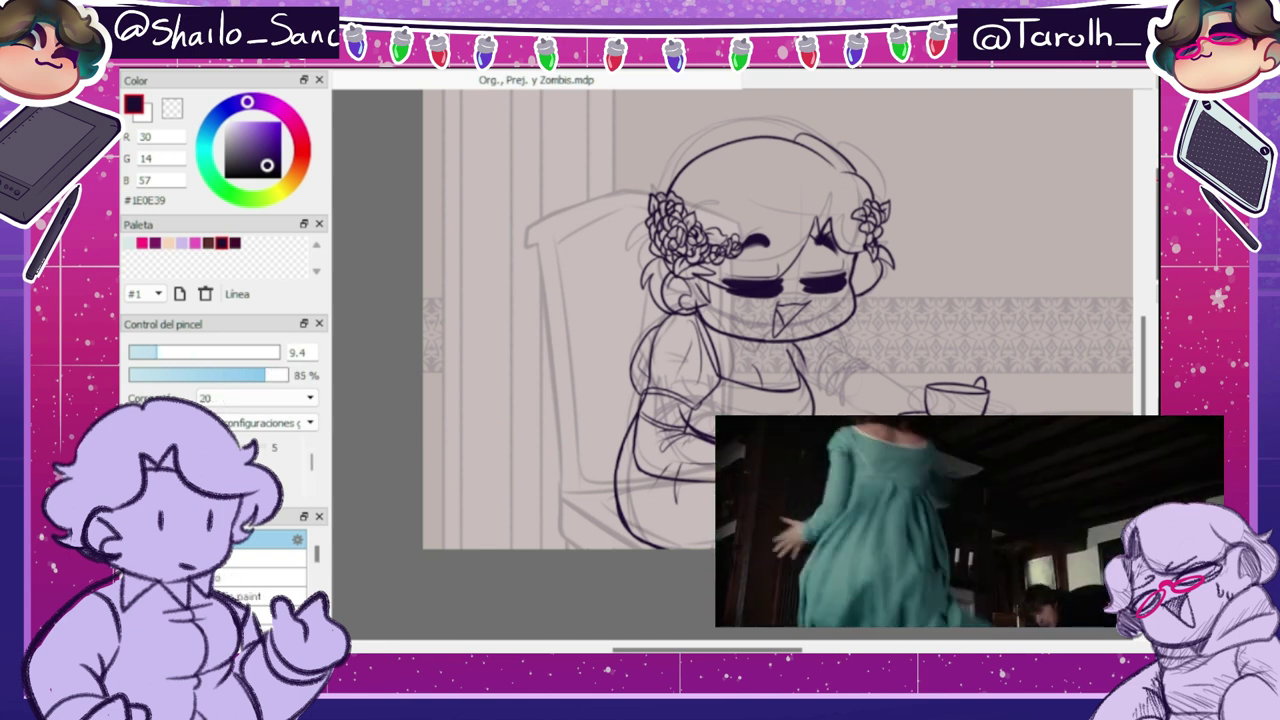
key(e)
key(ctrl+shift+t)
click(1037, 646)
key(ctrl+shift+t)
click(648, 621)
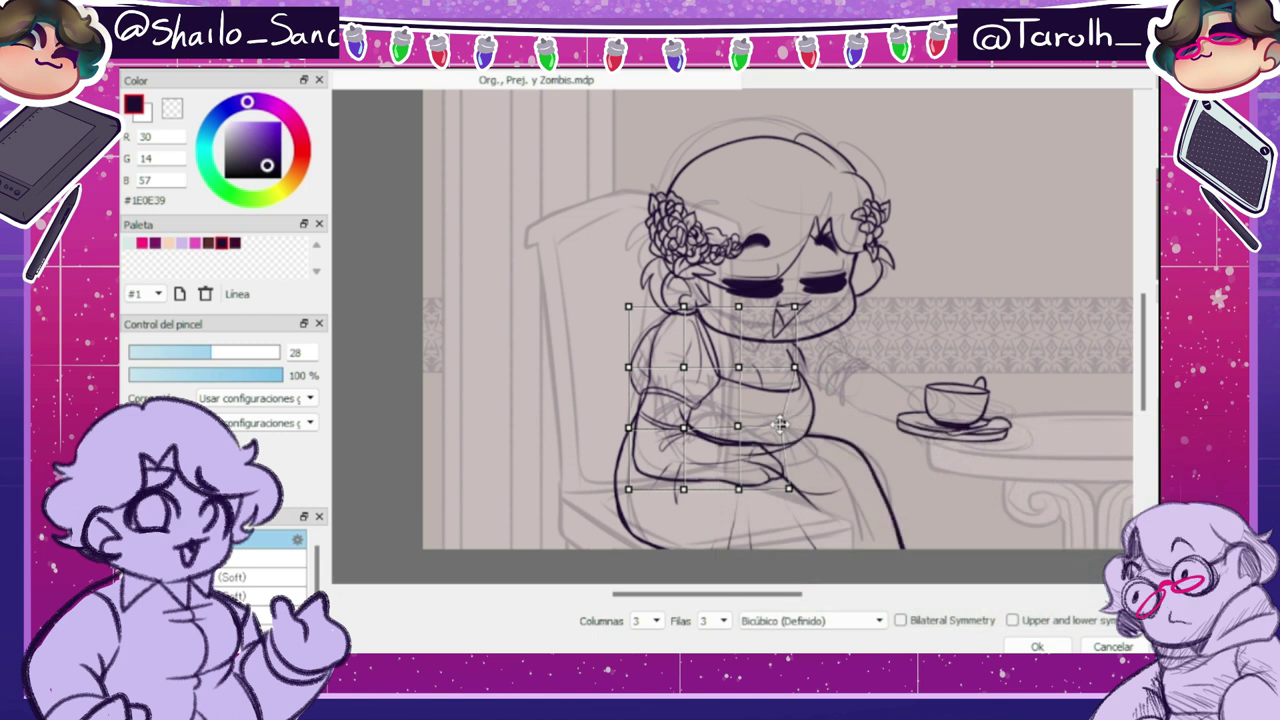
drag(739, 489, 737, 491)
click(1037, 646)
- Warp the shoulder of the puffed sleeve slightly upward with another mesh transform
key(b)
key(ctrl+shift+t)
drag(629, 307, 632, 301)
drag(681, 307, 685, 305)
key(Return)
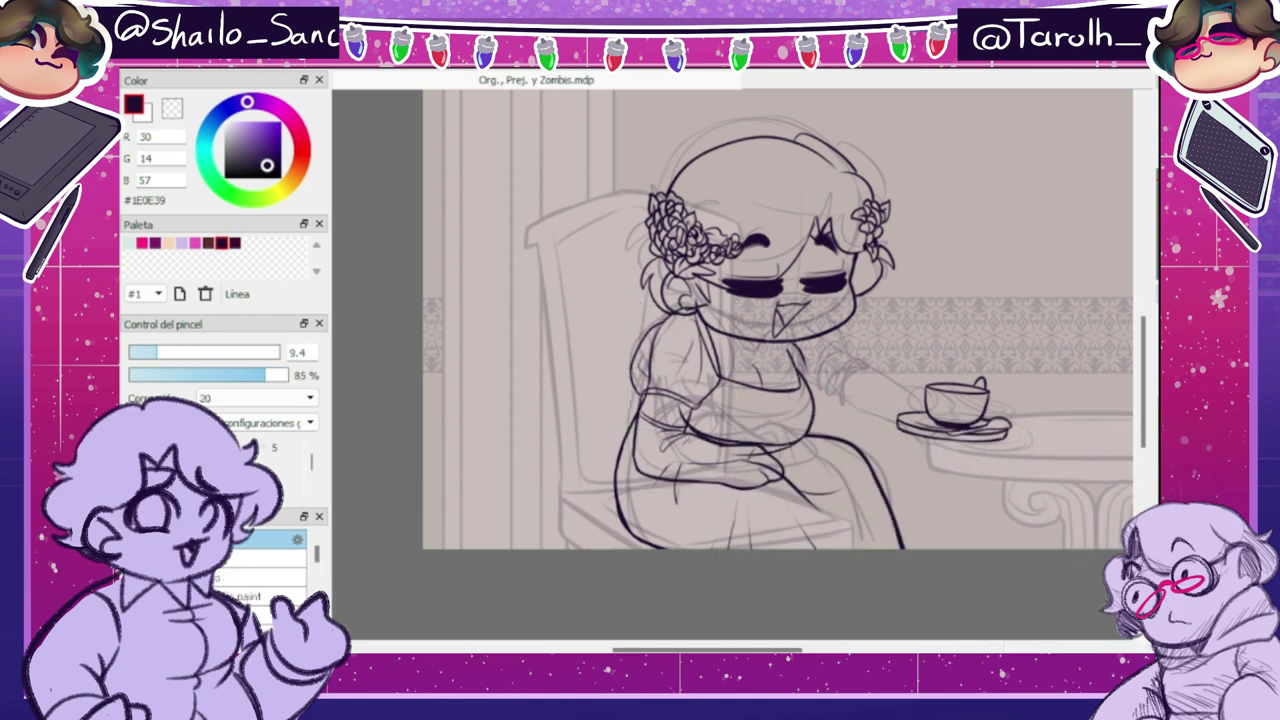
- Ink the outstretched arm from the shoulder to the table and the hand under the saucer
drag(848, 372, 905, 395)
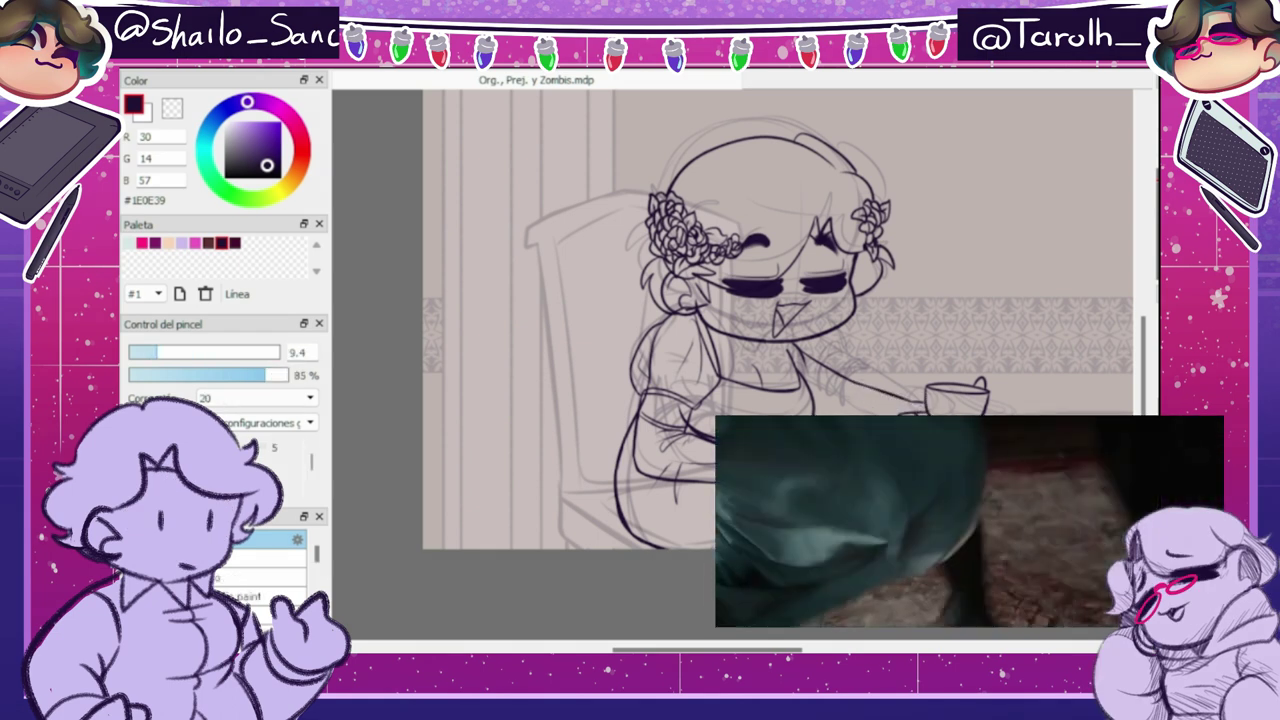
key(h)
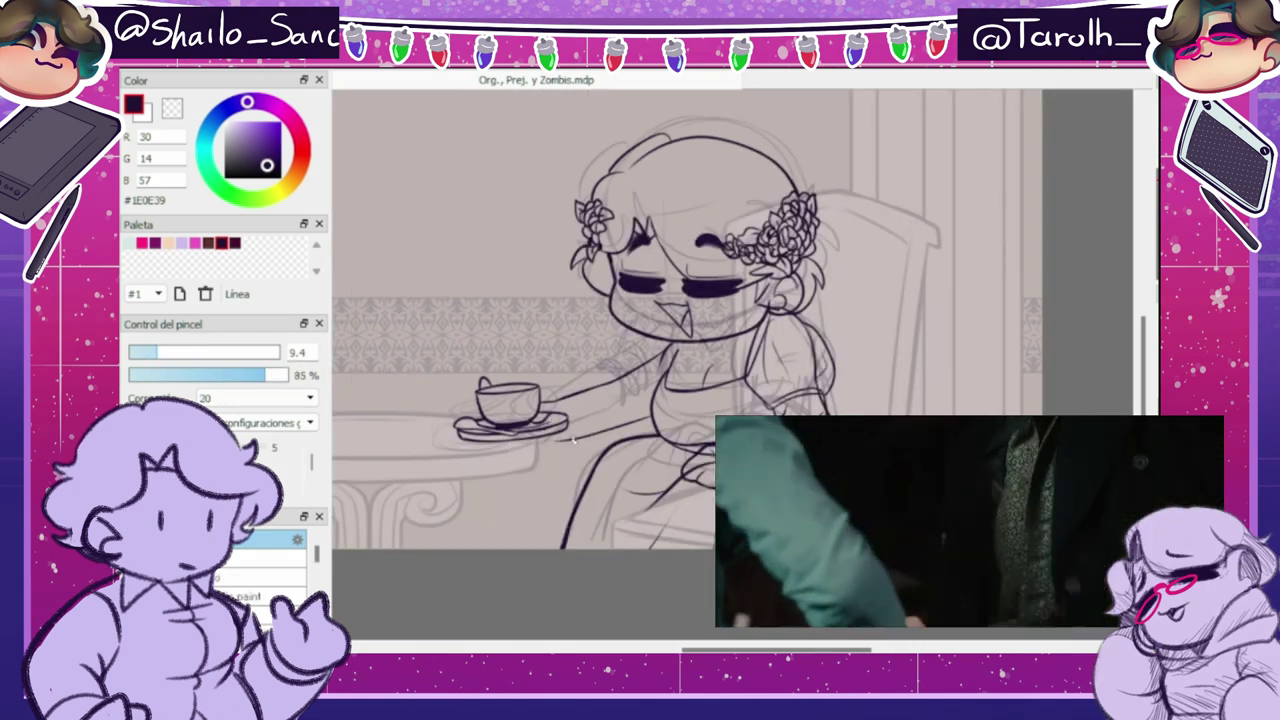
key(h)
key(h)
key(h)
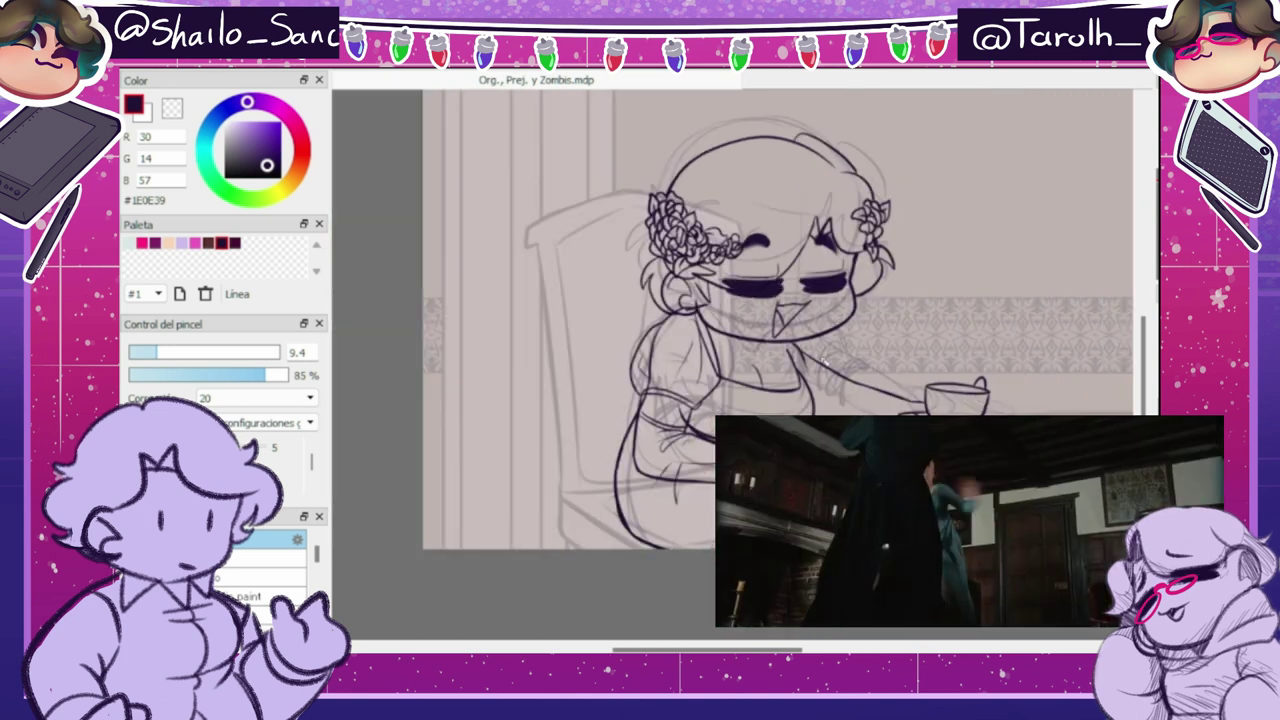
key(e)
key(b)
key(h)
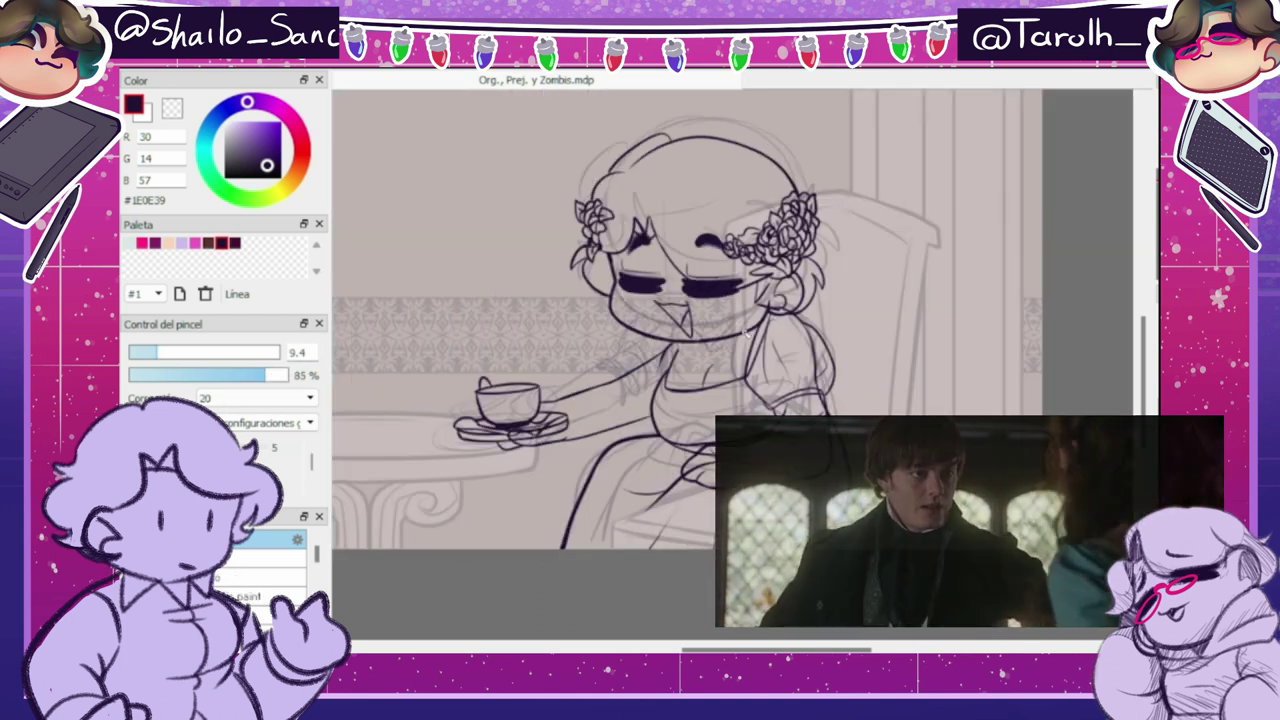
- Refine the fingers beneath the saucer and add the cuff lines to the outstretched arm
key(e)
key(h)
key(b)
key(e)
key(b)
drag(935, 446, 975, 443)
key(e)
key(b)
key(h)
key(h)
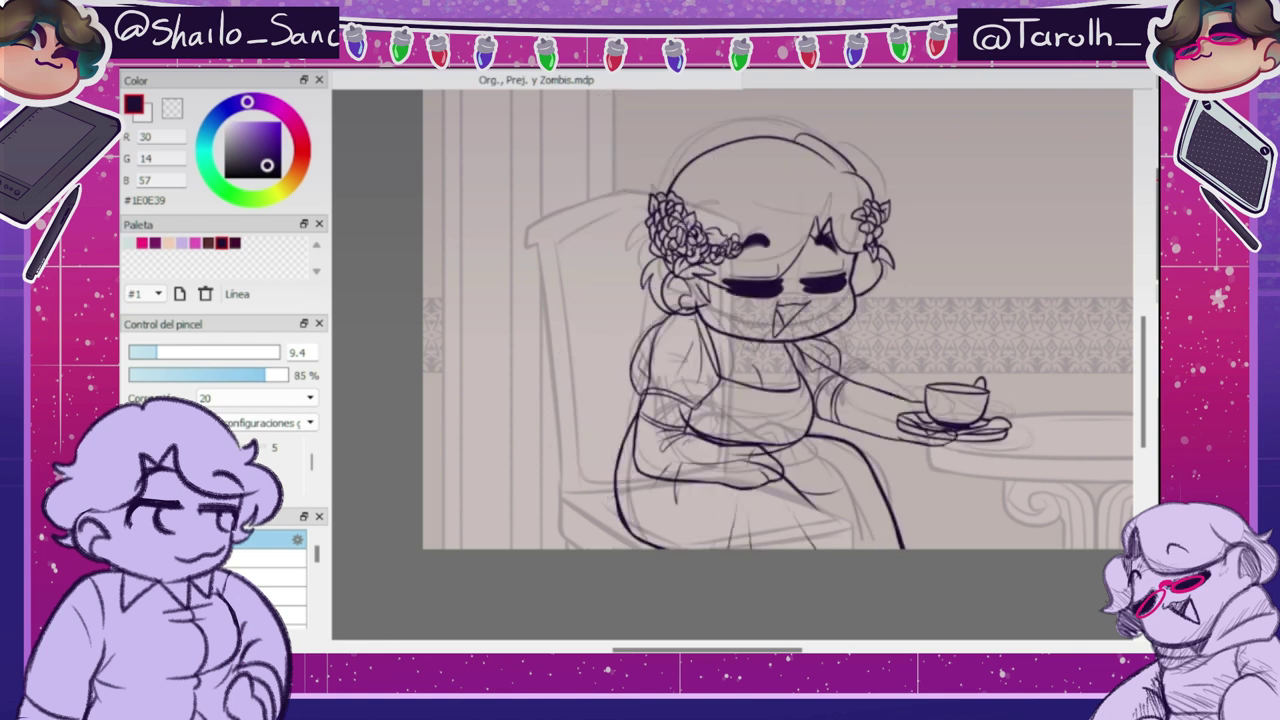
- Erase the saucer lines that overlap the hand and tidy the thumb and fingers
key(e)
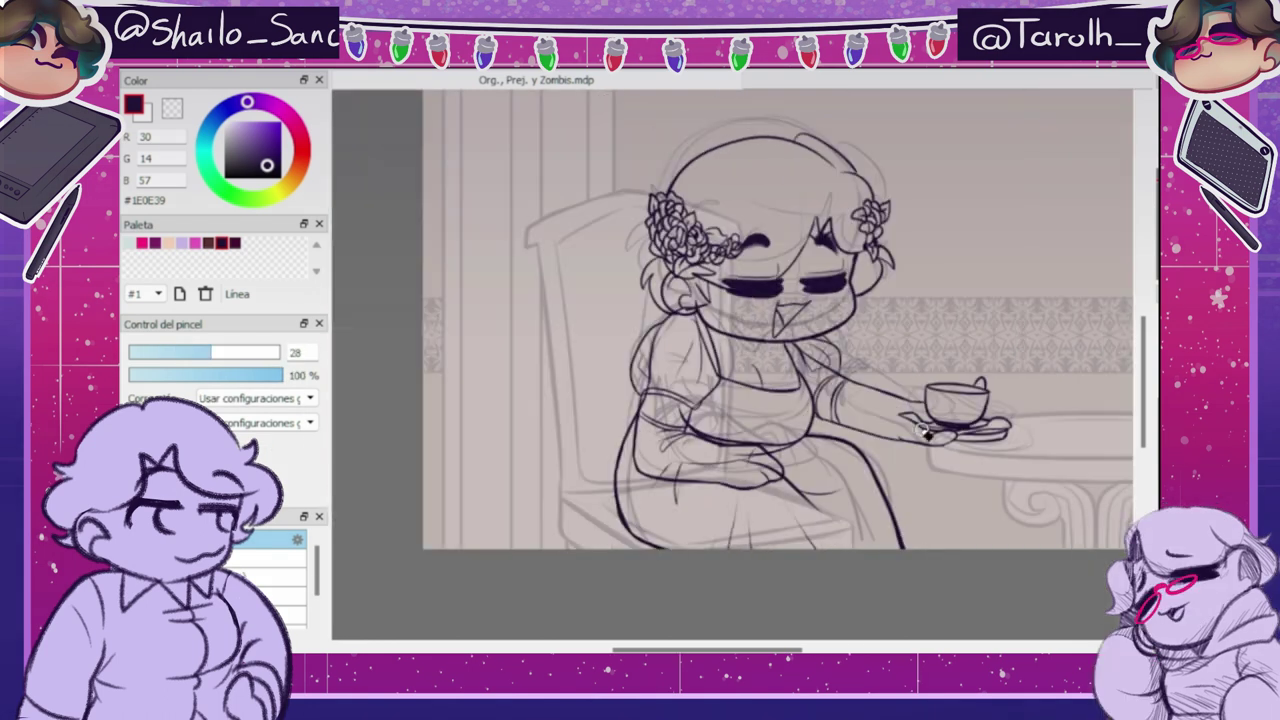
key(b)
key(e)
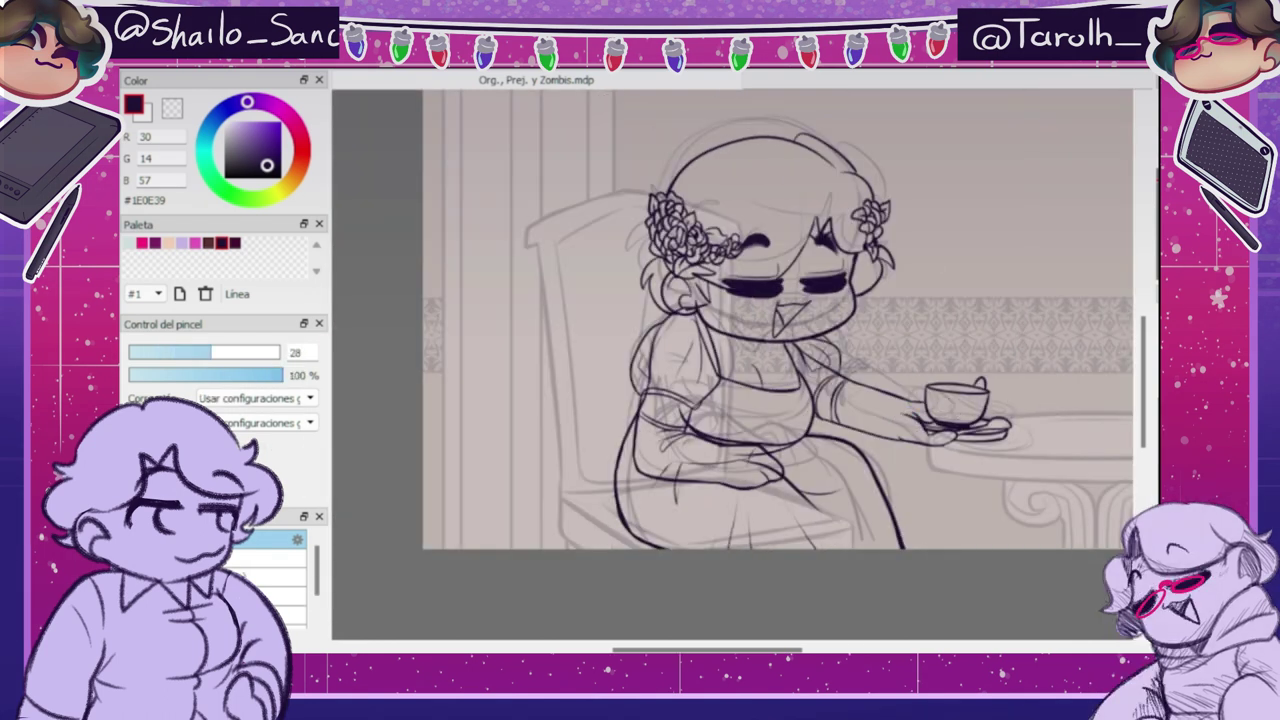
key(b)
- Erase the arm line at the far shoulder and ink the puffed sleeve there
key(e)
drag(816, 350, 835, 361)
key(b)
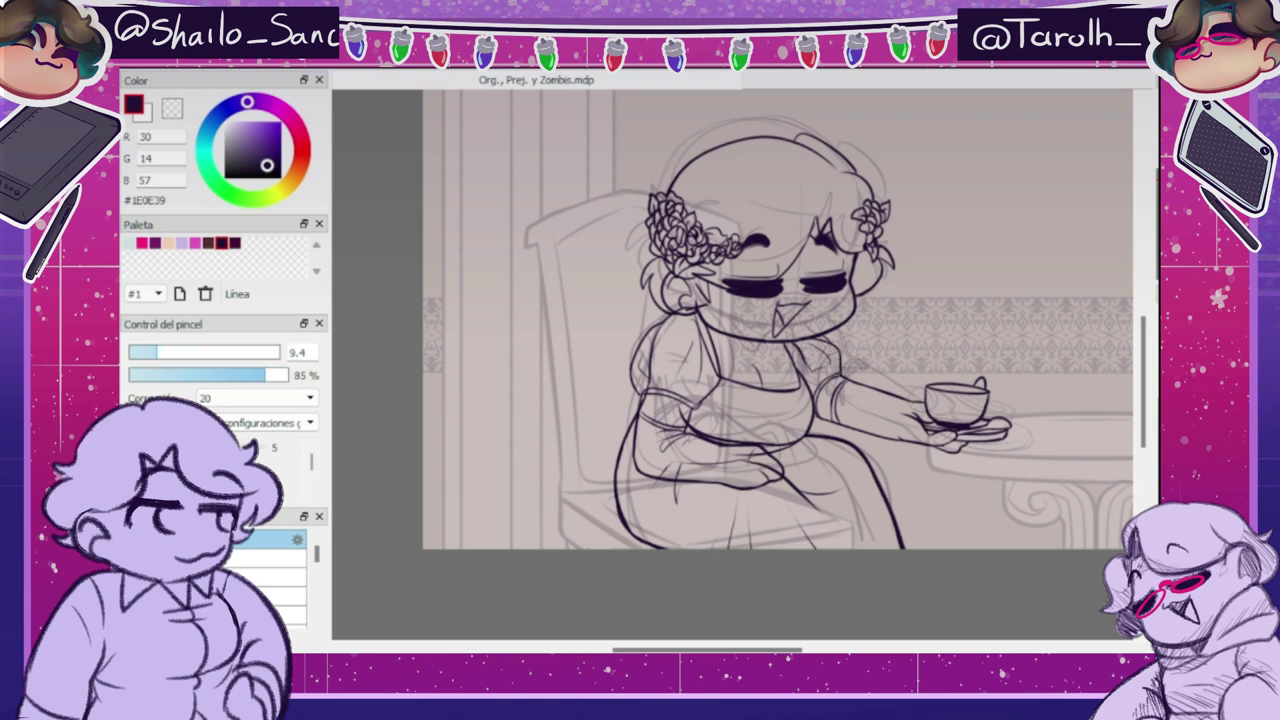
key(e)
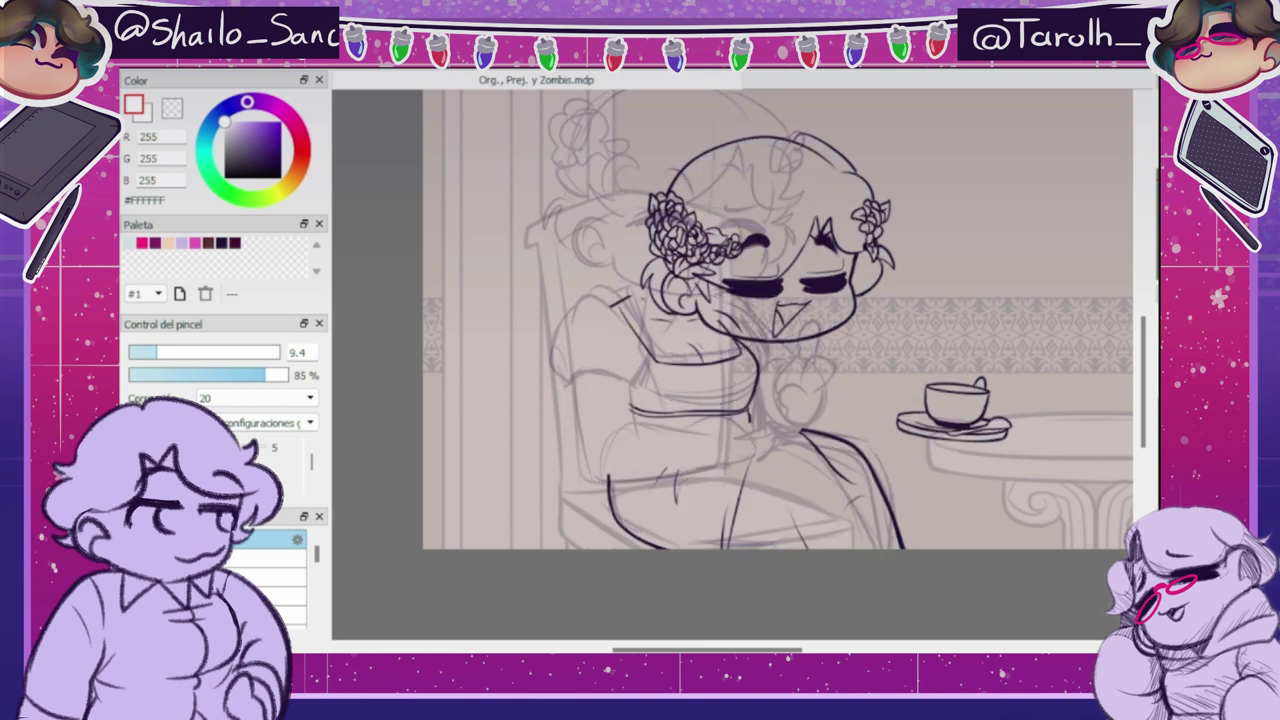
- Rotate the inked head 4.6 degrees and move it onto the shoulders to match the sketch
key(ctrl+t)
drag(705, 199, 693, 207)
drag(840, 140, 846, 160)
drag(697, 205, 692, 213)
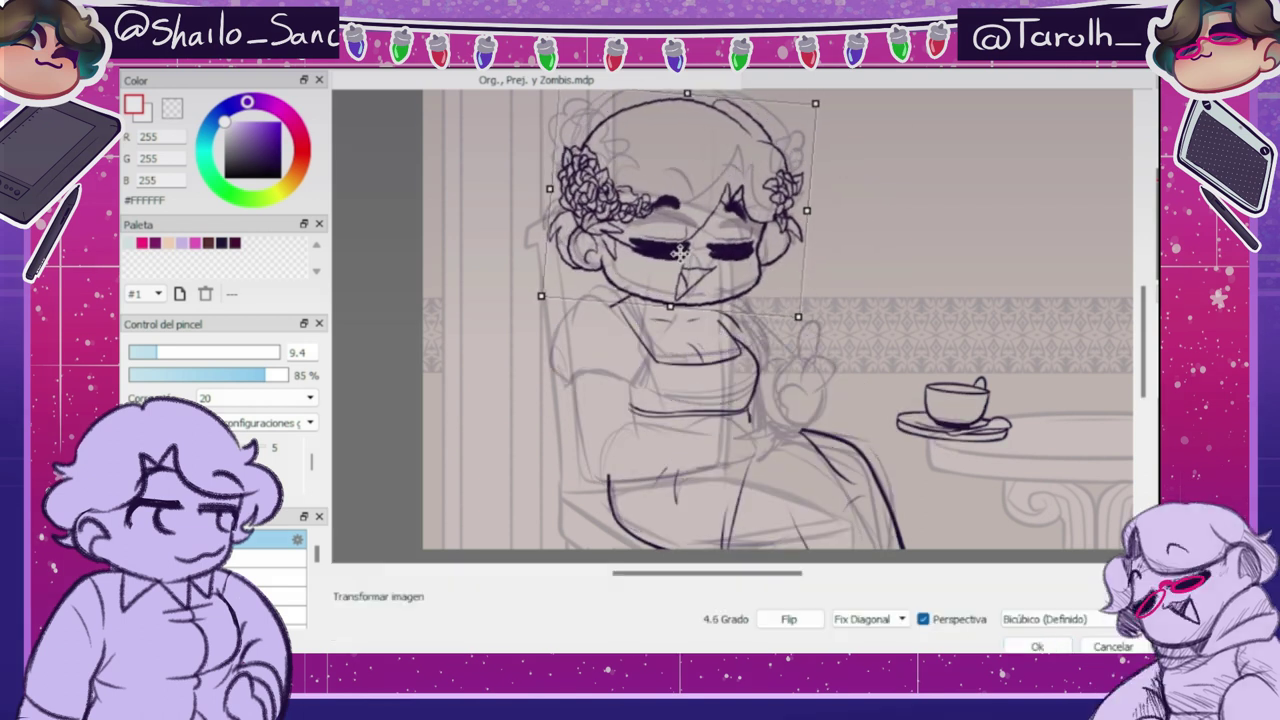
click(1037, 646)
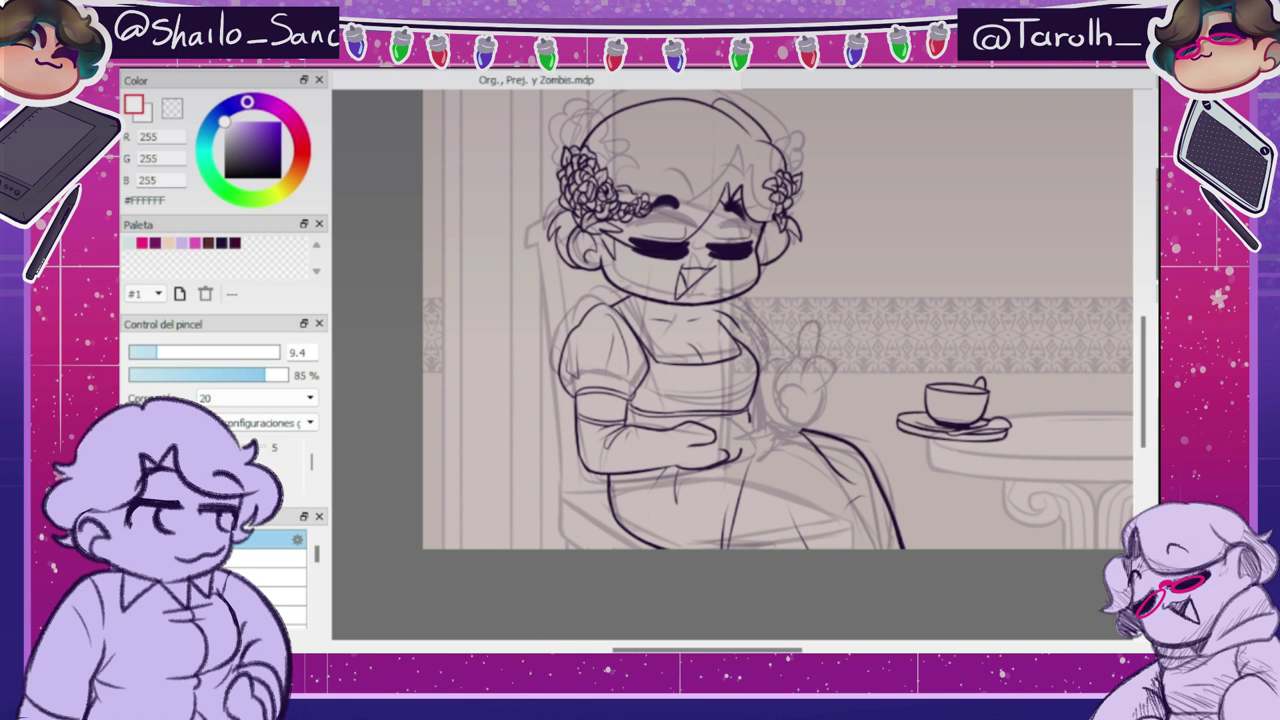
- Mesh-warp the near sleeve and arm with a 3 by 3 grid and erase the overlapping line at the shoulder
key(ctrl+shift+t)
drag(619, 301, 618, 297)
drag(619, 359, 620, 355)
drag(557, 359, 557, 353)
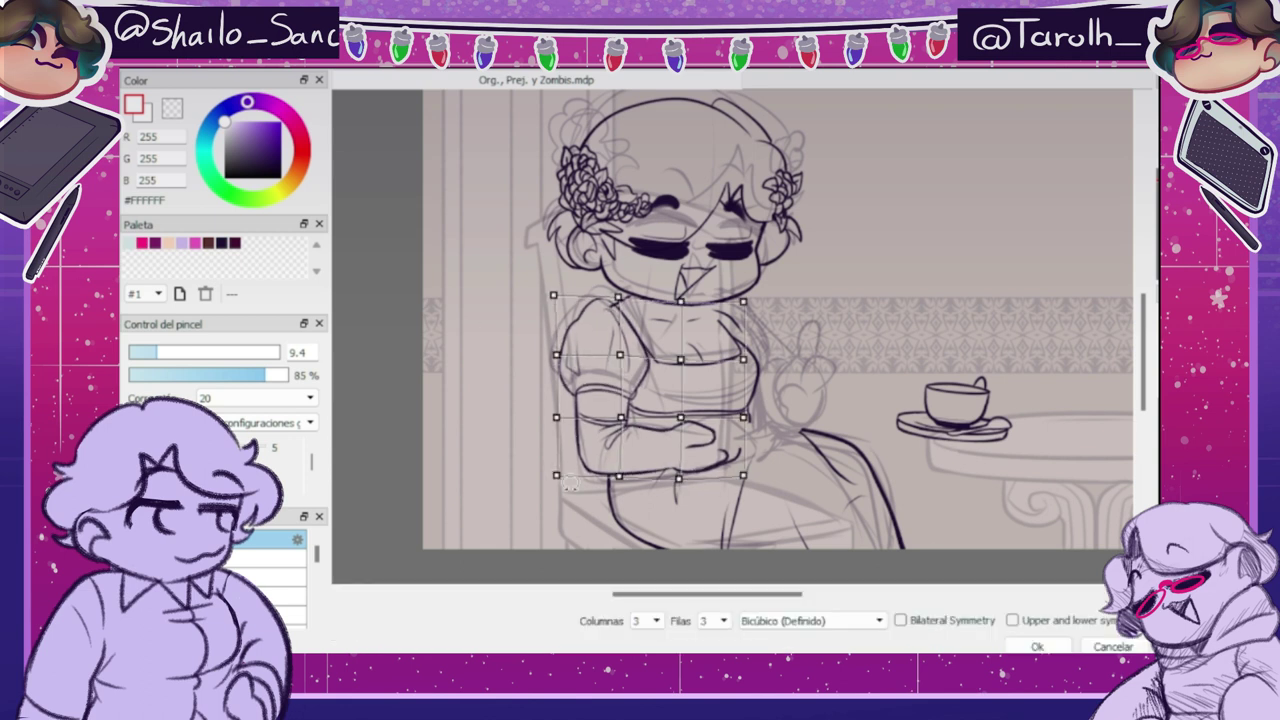
key(Return)
key(e)
drag(627, 331, 613, 306)
- Pick the dark ink colour #1E0E39 and ink the missing skirt line from the waist to the lap
key(b)
key(h)
click(222, 243)
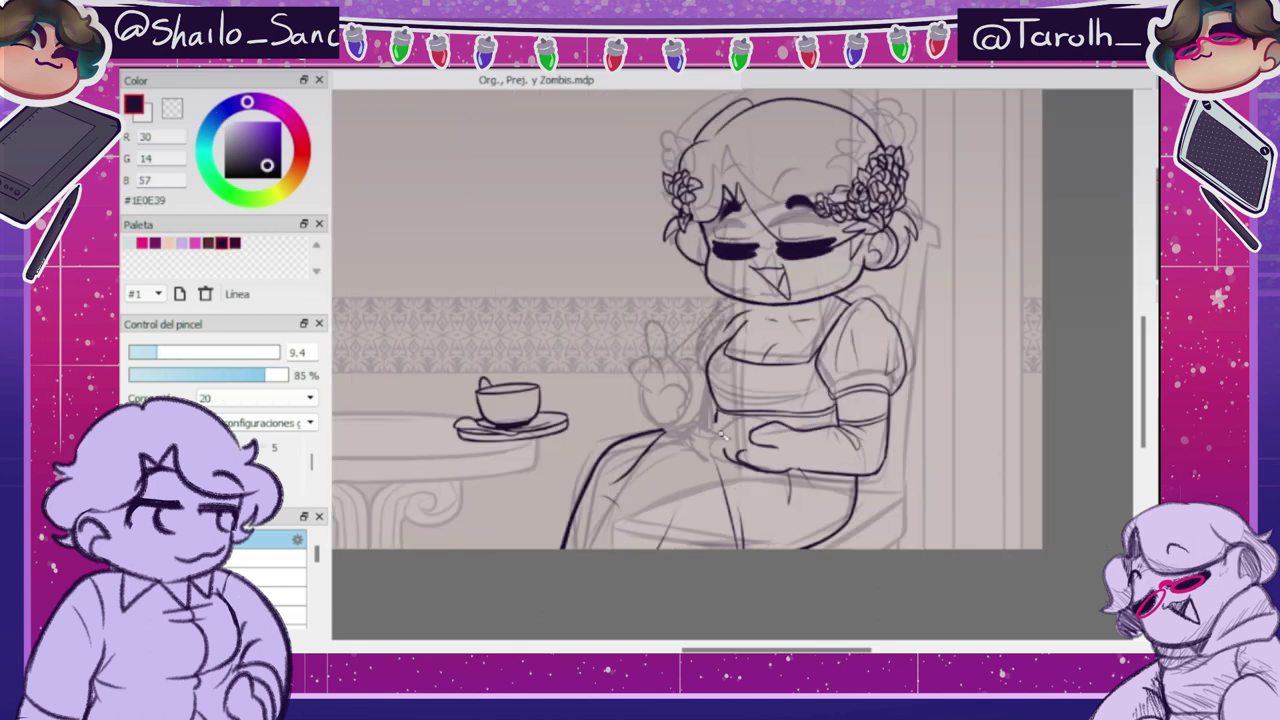
key(h)
drag(747, 416, 740, 453)
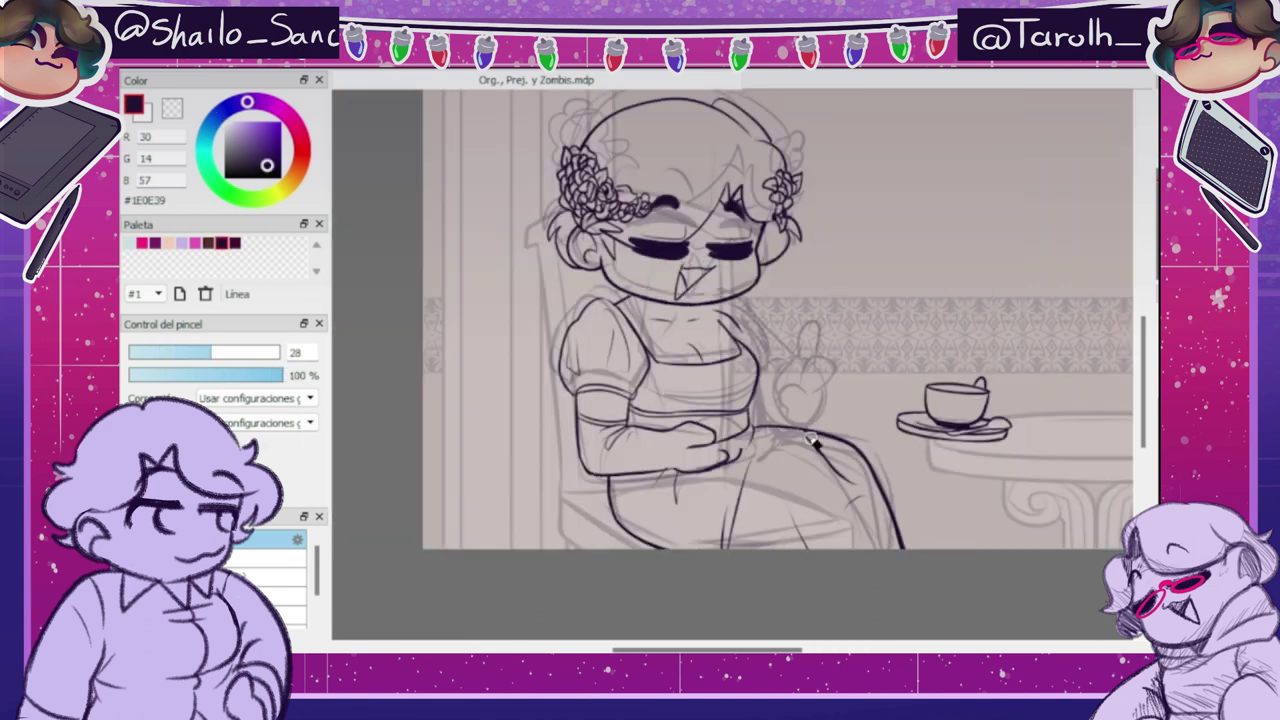
- Erase the fingers of the hand resting on the lap and redraw the hand over the skirt
key(h)
mouse_move(718, 437)
mouse_down()
mouse_move(701, 428)
mouse_move(690, 466)
mouse_up()
key(e)
key(b)
key(h)
key(e)
key(b)
key(e)
key(b)
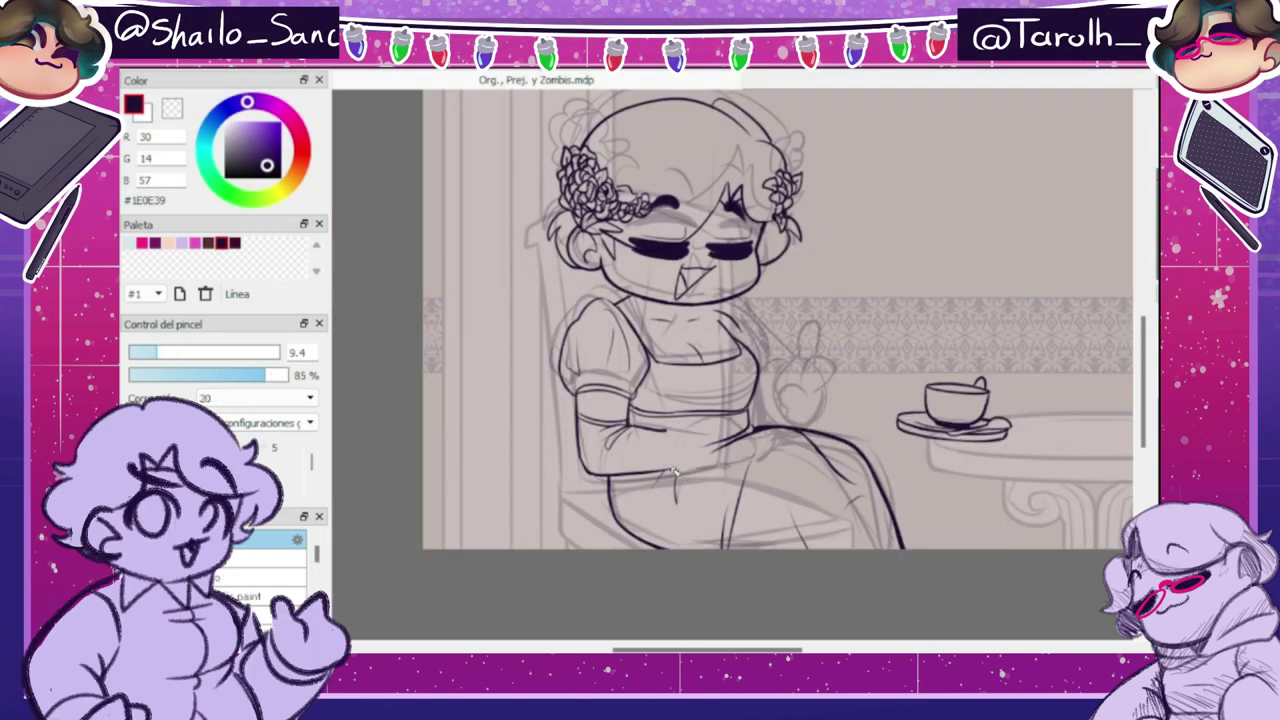
key(e)
key(b)
- Mesh-warp the near forearm and its resting hand with a 3 by 3 grid to adjust their shape
key(ctrl+shift+t)
drag(686, 479, 686, 472)
drag(749, 418, 738, 422)
key(Return)
key(ctrl+shift+t)
drag(617, 412, 617, 420)
drag(618, 474, 618, 482)
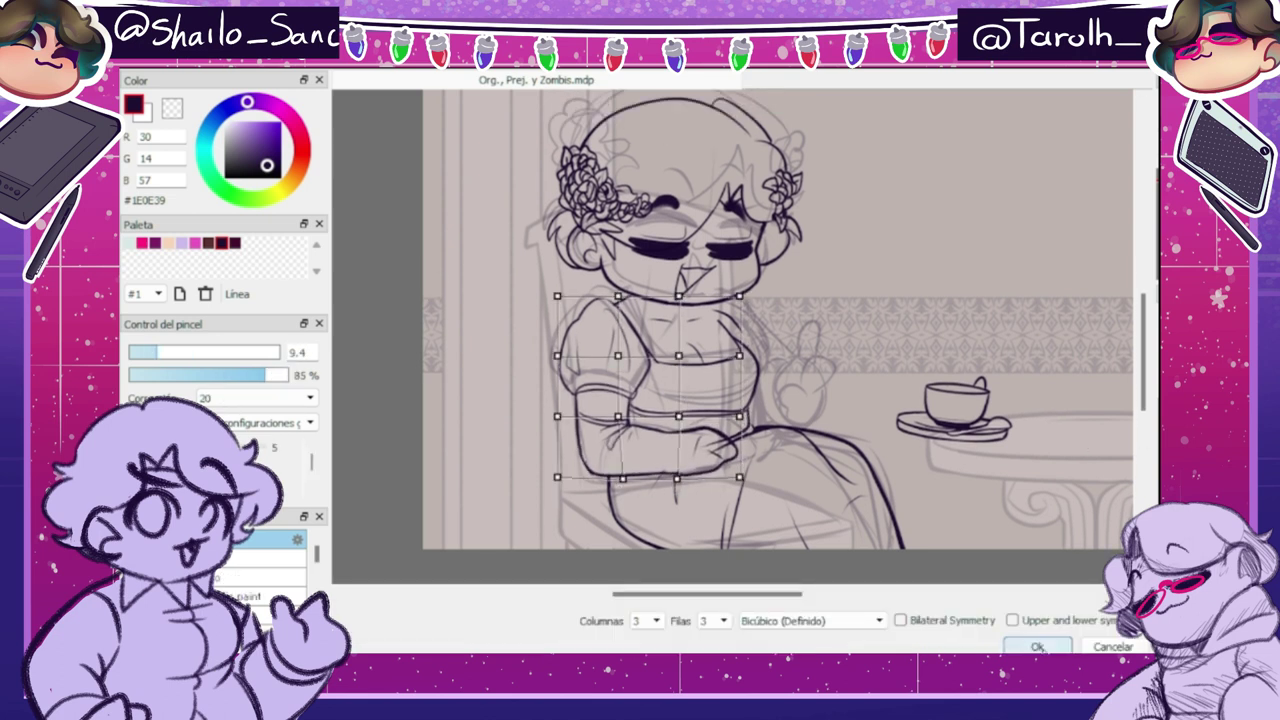
click(1040, 646)
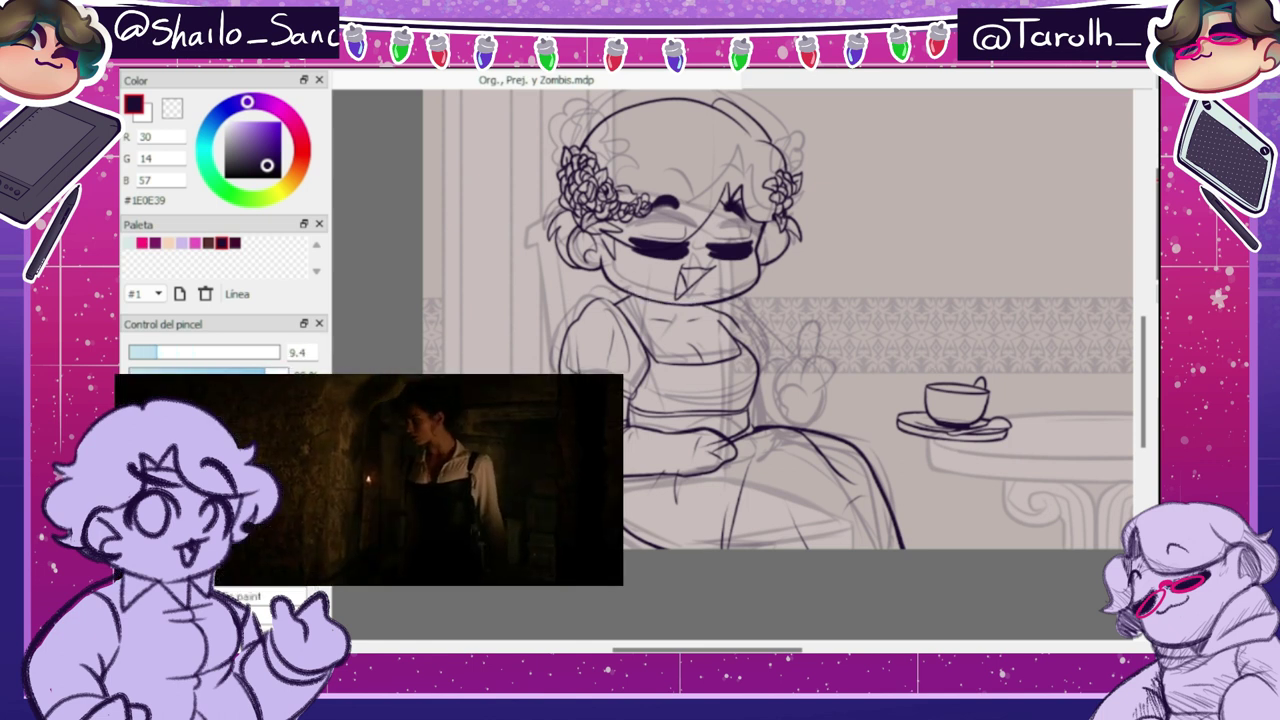
- Move the inked teacup and saucer onto the sketched table
key(ctrl+t)
drag(973, 420, 1013, 425)
click(1038, 645)
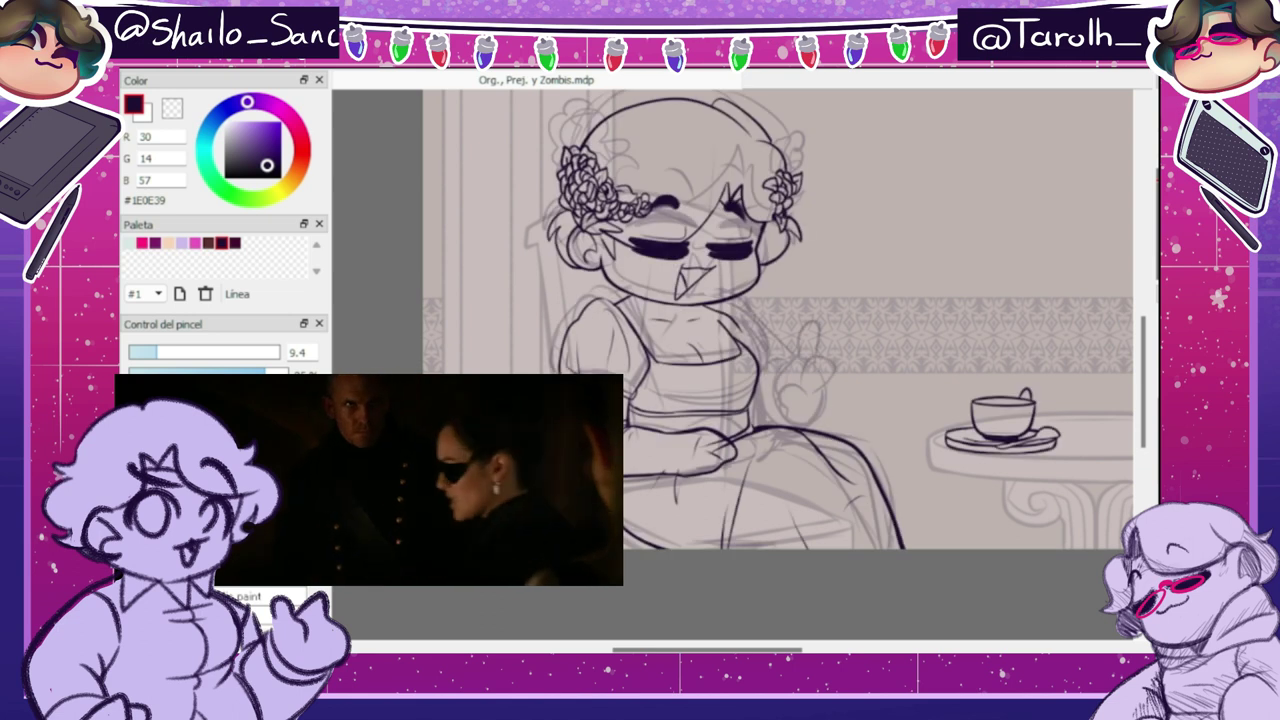
- Remove the old closed eyes and mouth and place curved laughing eyes on the face
key(Delete)
drag(641, 236, 748, 240)
key(ctrl+t)
click(1038, 645)
key(ctrl+v)
key(ctrl+t)
click(1038, 645)
- Clean up the laughing eyes and adjust their placement on the face
key(e)
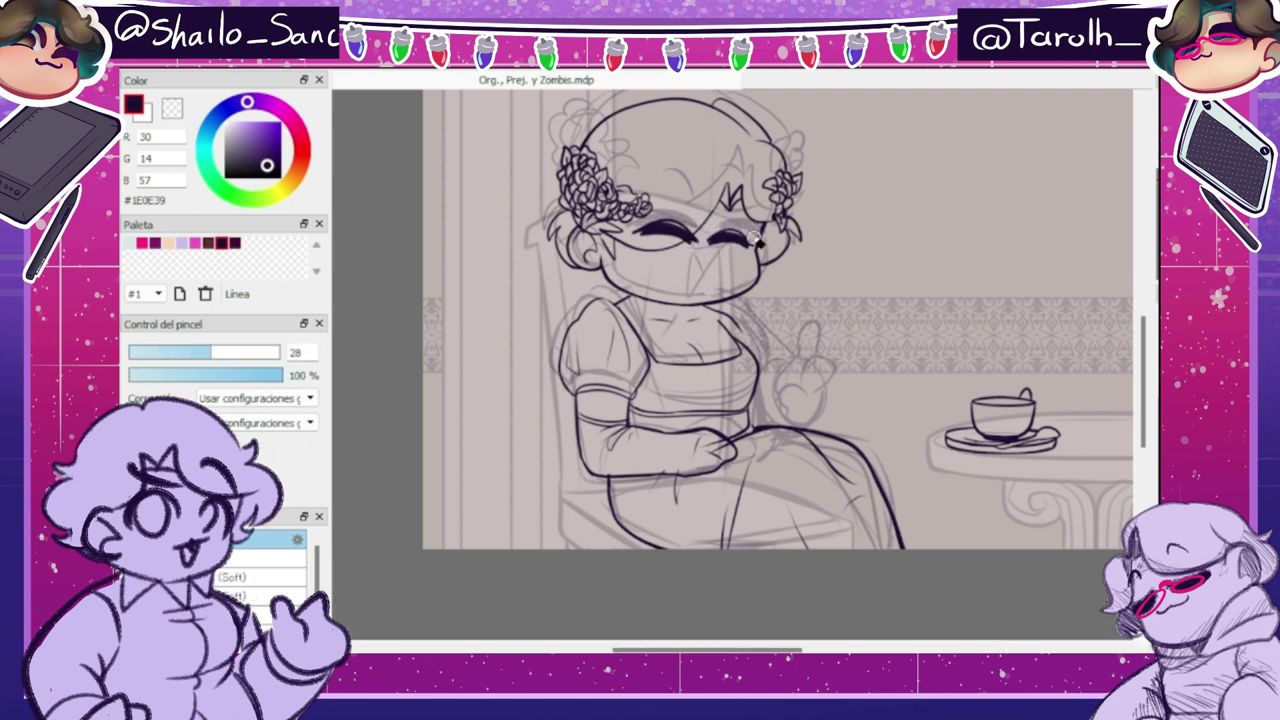
key(ctrl+t)
click(1038, 645)
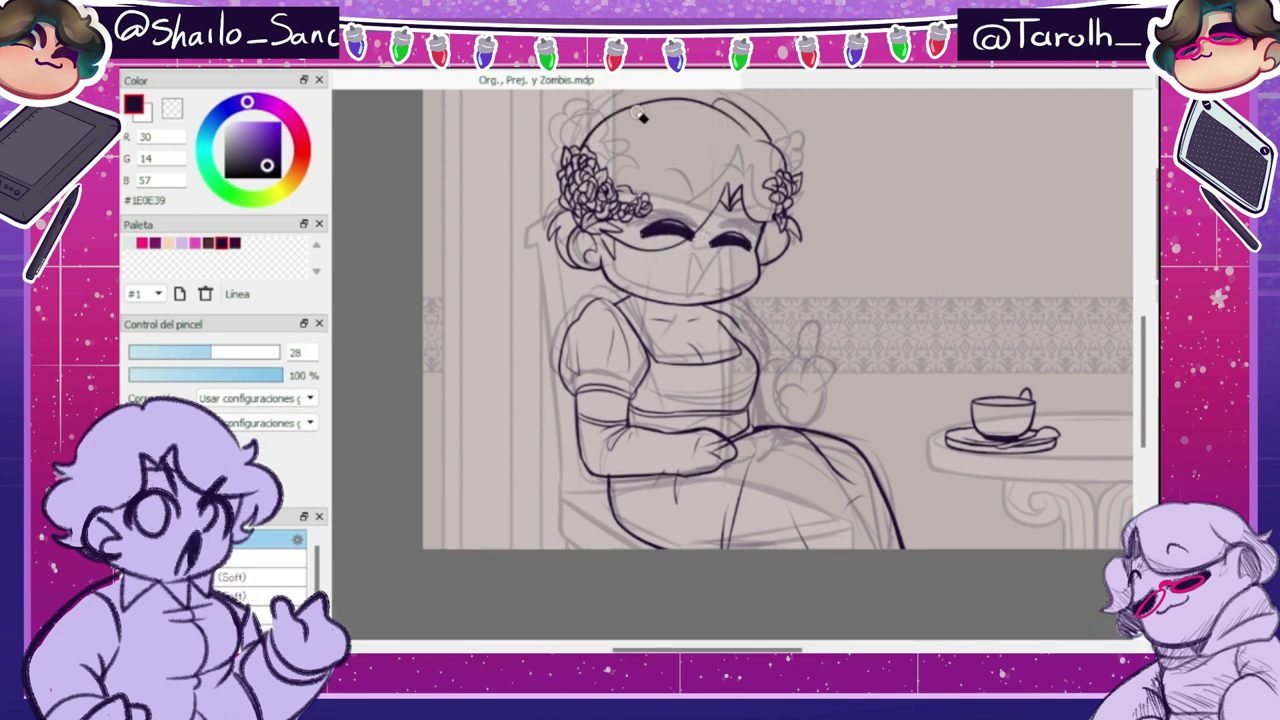
key(b)
key(ctrl+t)
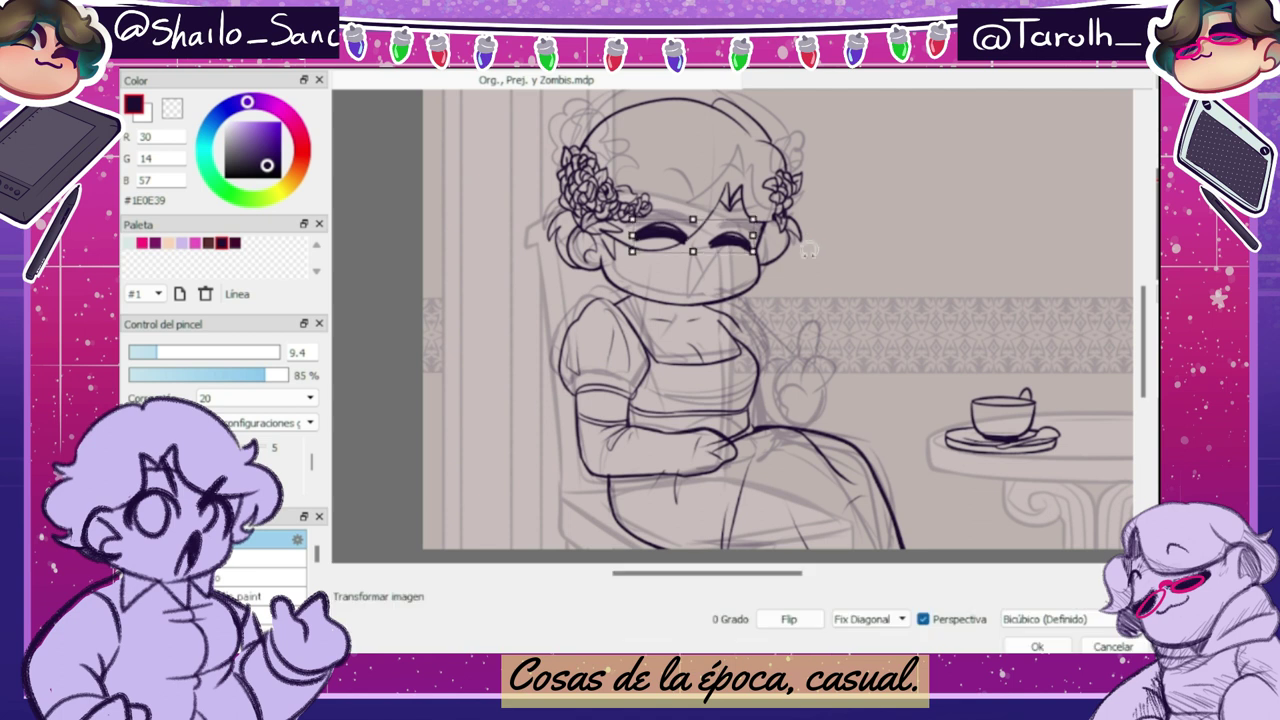
click(1038, 645)
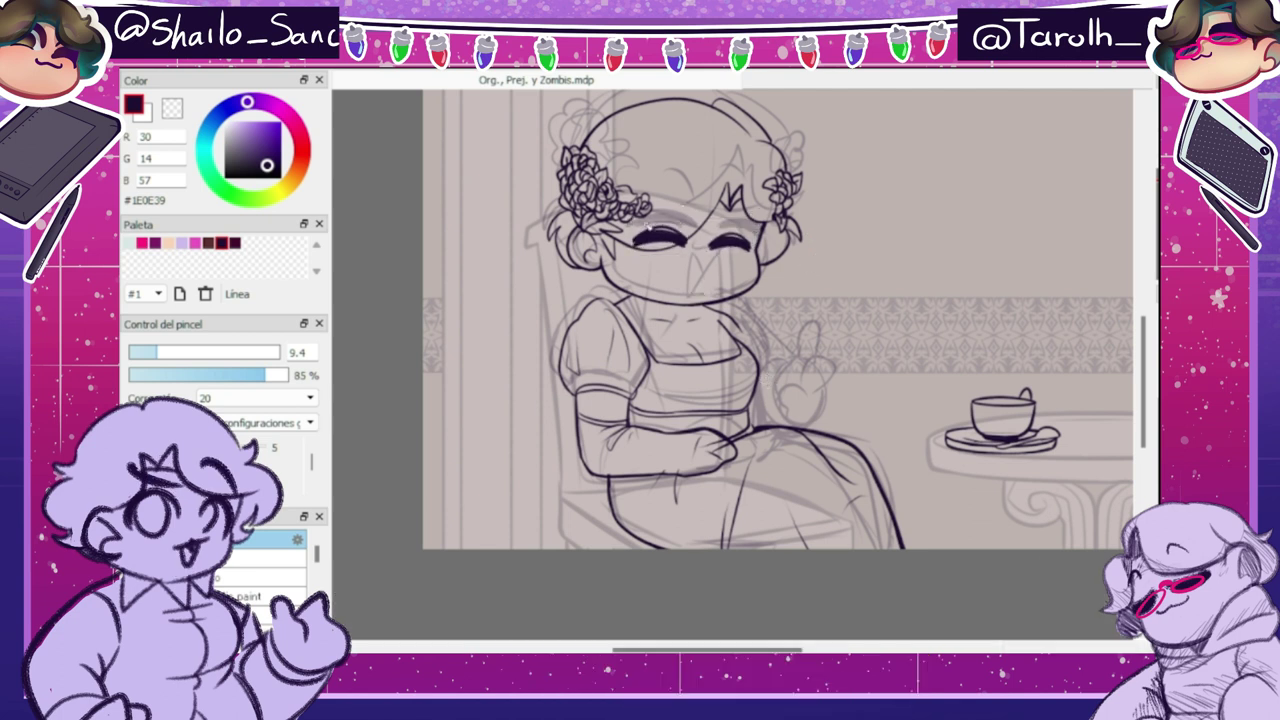
- Set the brush size to 13.5 and ink thick eyebrows and an open laughing mouth
click(239, 353)
drag(654, 197, 679, 194)
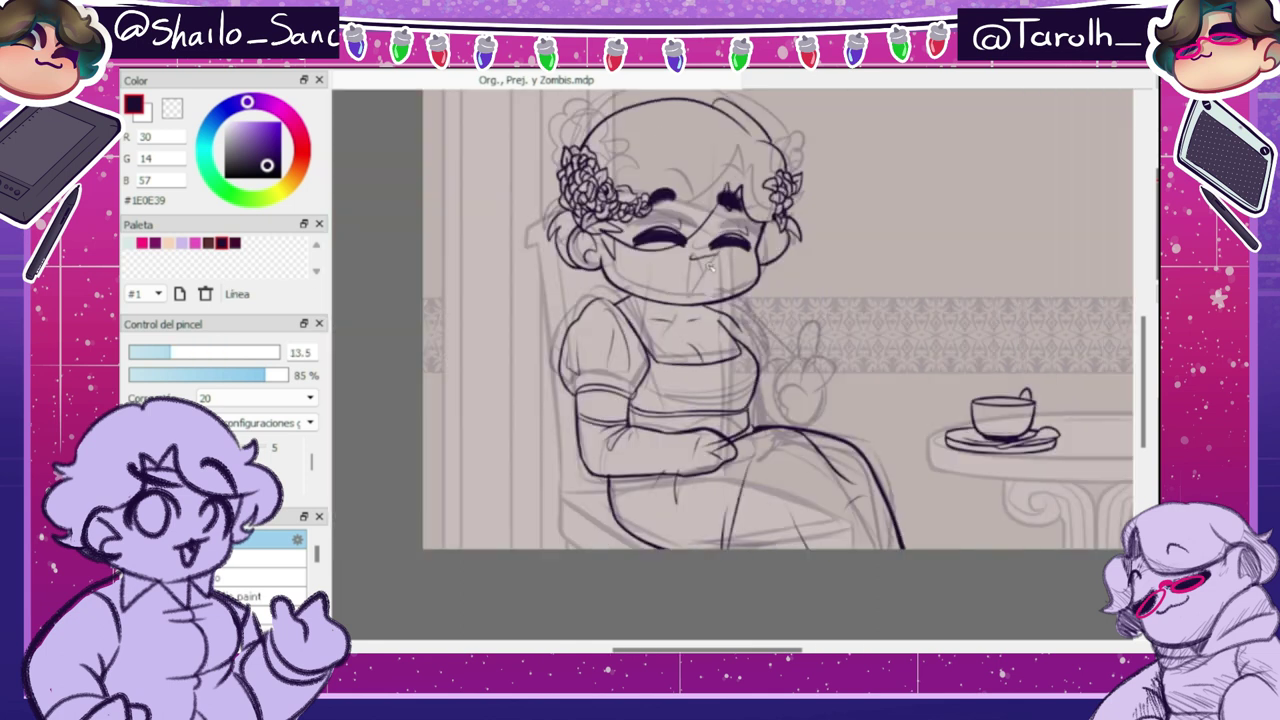
mouse_move(683, 261)
mouse_down()
mouse_move(684, 302)
mouse_move(695, 284)
mouse_up()
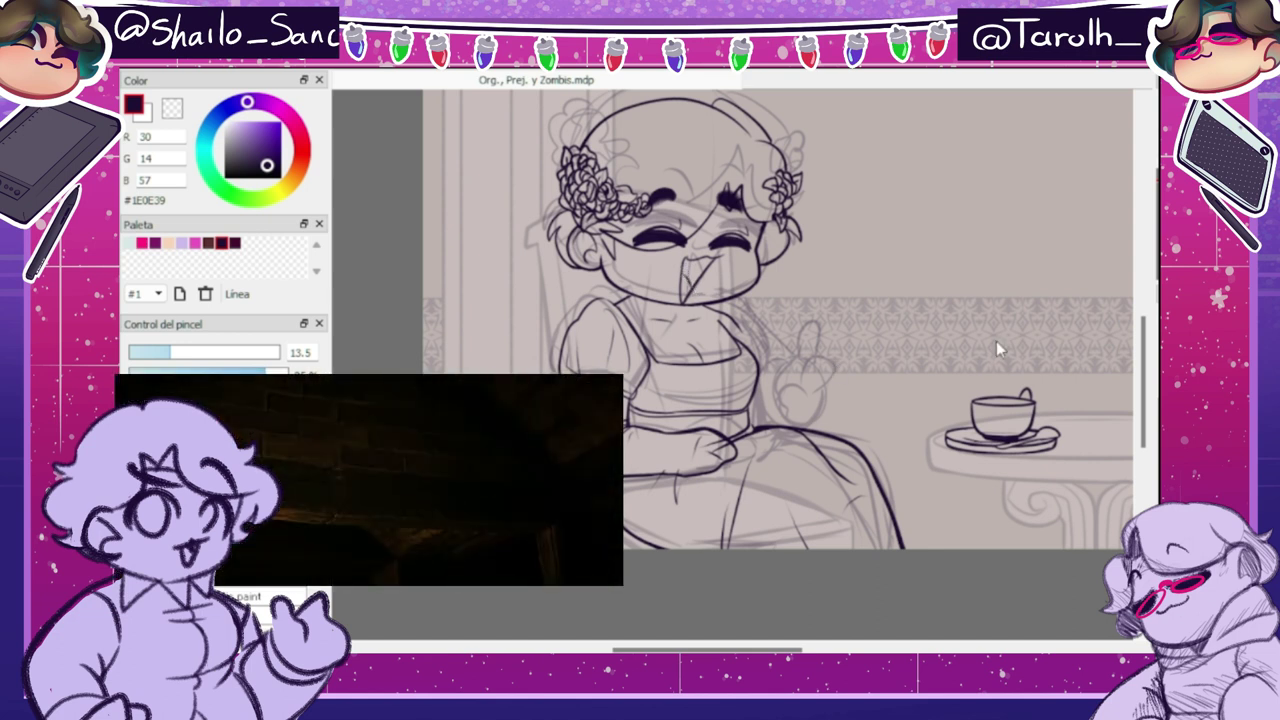
- Ink the far arm from the shoulder down to the bent forearm beside the waist
drag(745, 322, 796, 425)
key(e)
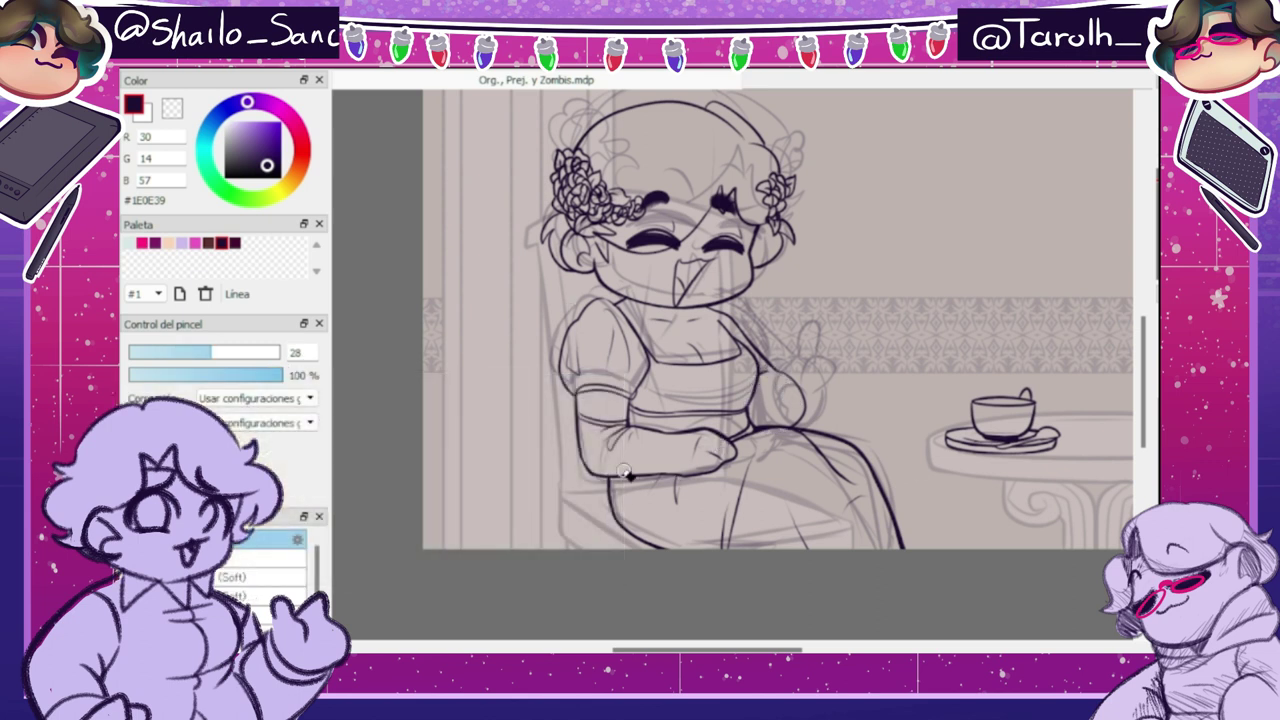
key(b)
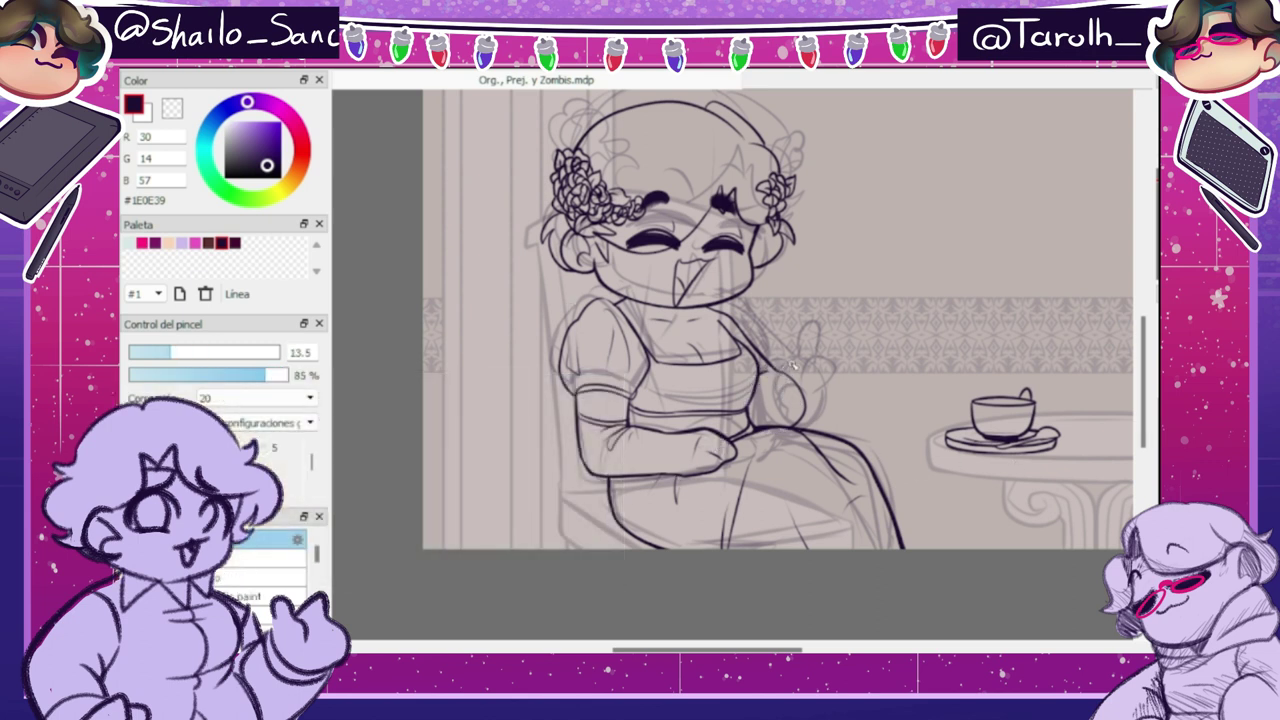
drag(793, 366, 800, 350)
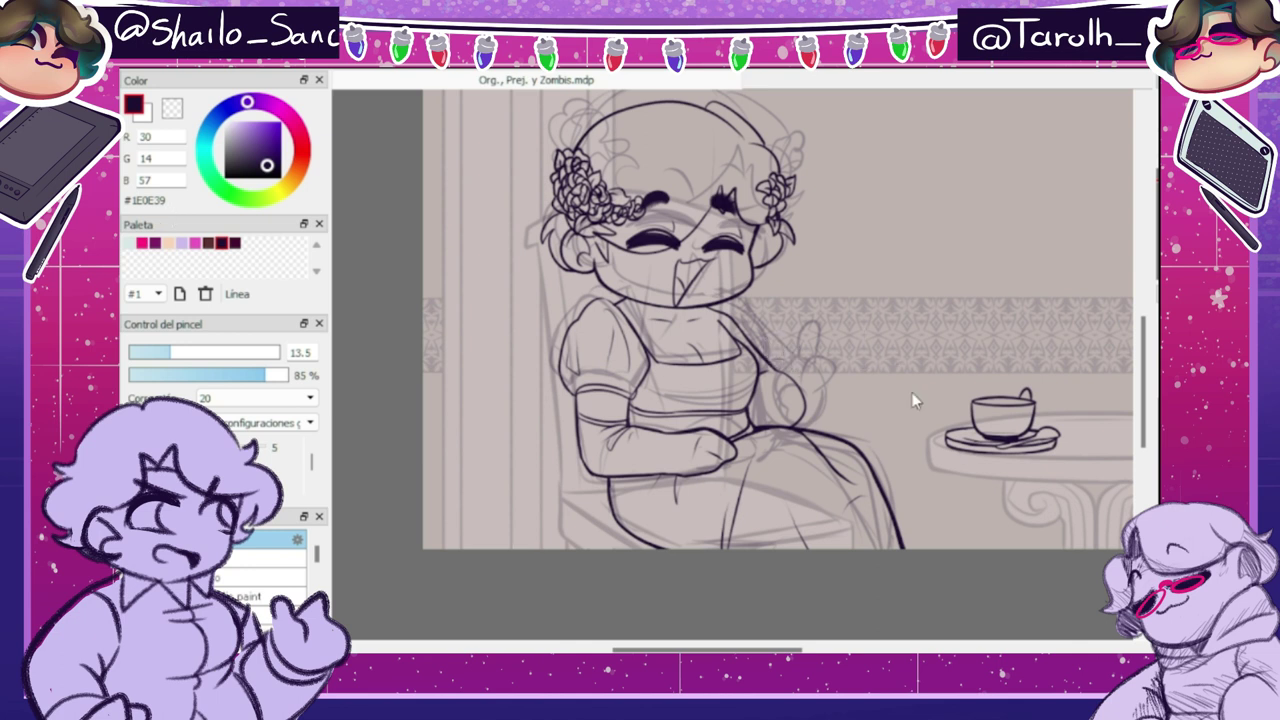
mouse_move(776, 394)
mouse_down()
mouse_move(788, 440)
mouse_move(796, 422)
mouse_up()
- Ink the far hand with its raised finger, then transform and mesh-warp it into place beside the waist
key(e)
drag(806, 342, 784, 358)
key(b)
drag(777, 368, 829, 347)
key(ctrl+t)
key(Return)
key(ctrl+t)
key(Return)
key(ctrl+shift+t)
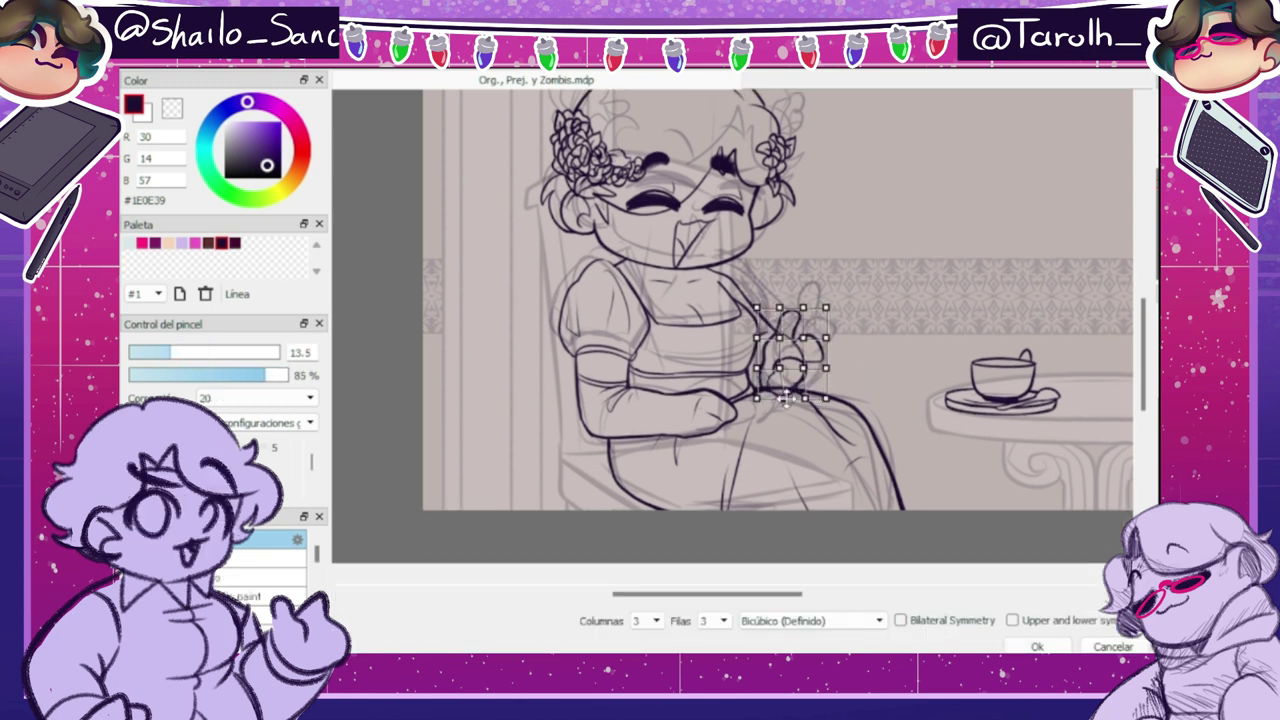
key(Return)
- Clean up the wrist, warp the far puffed sleeve to fit the shoulder and erase the arm line inside it
key(e)
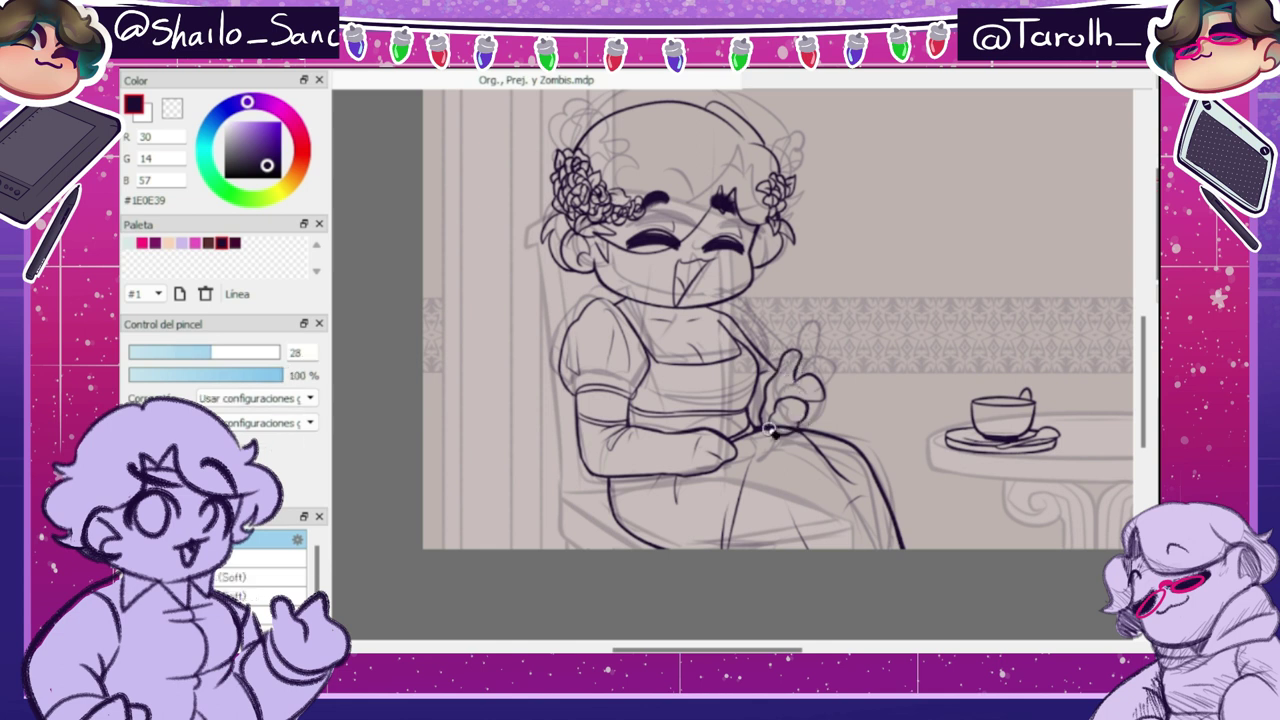
key(n)
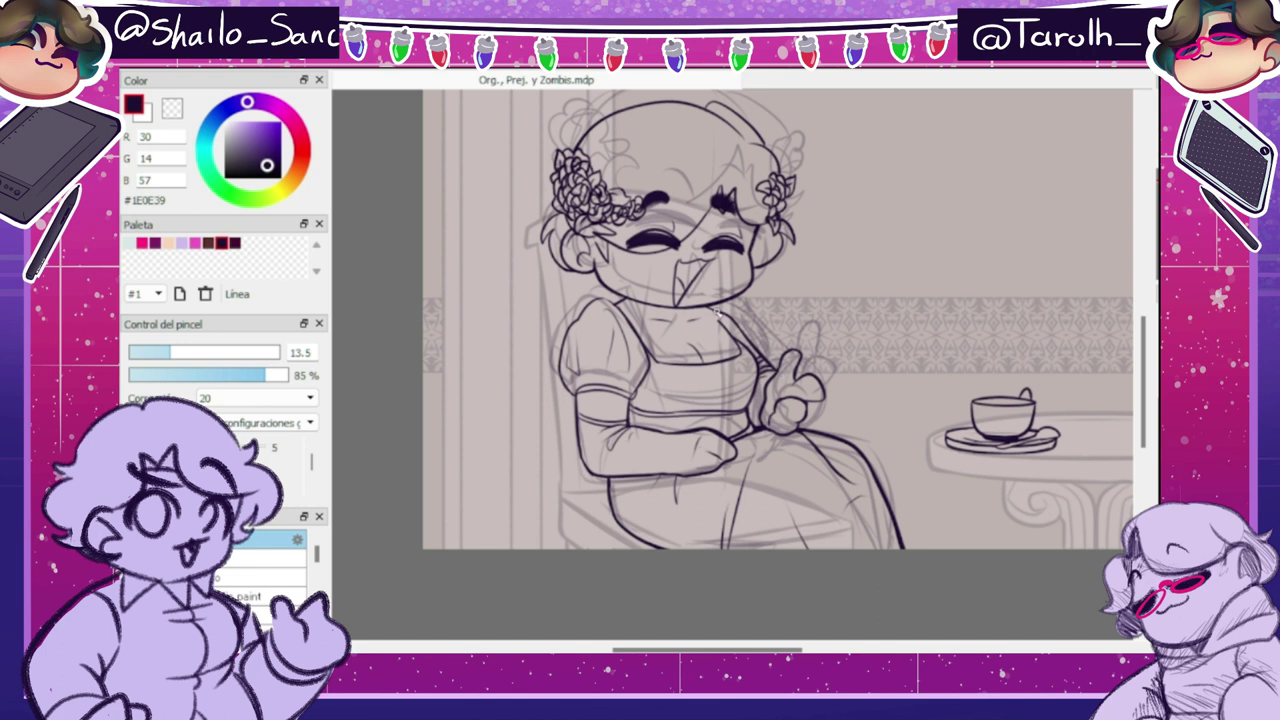
key(ctrl+shift+t)
mouse_move(749, 301)
mouse_down()
mouse_move(741, 316)
mouse_move(721, 306)
mouse_up()
key(Return)
key(e)
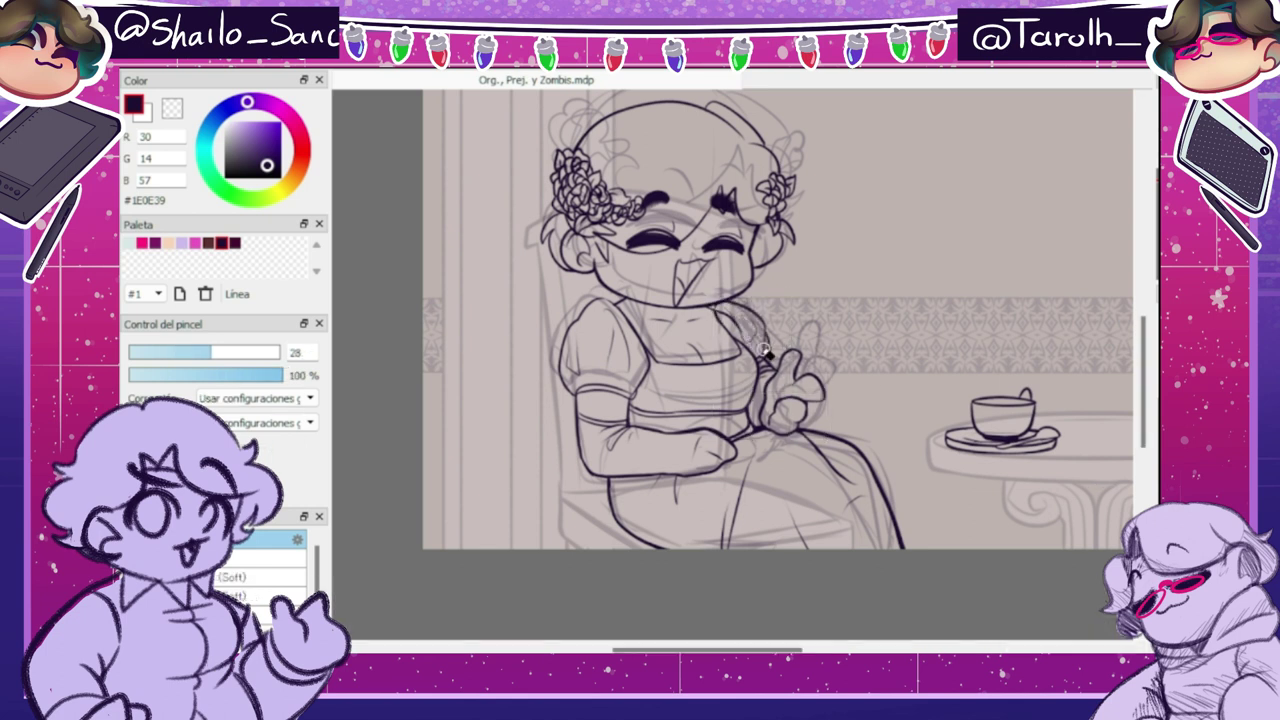
- Select the area outside the line art, invert the selection and fill the figure and teacup with white
key(n)
key(w)
click(480, 170)
key(ctrl+shift+i)
click(224, 121)
key(g)
click(690, 390)
key(ctrl+d)
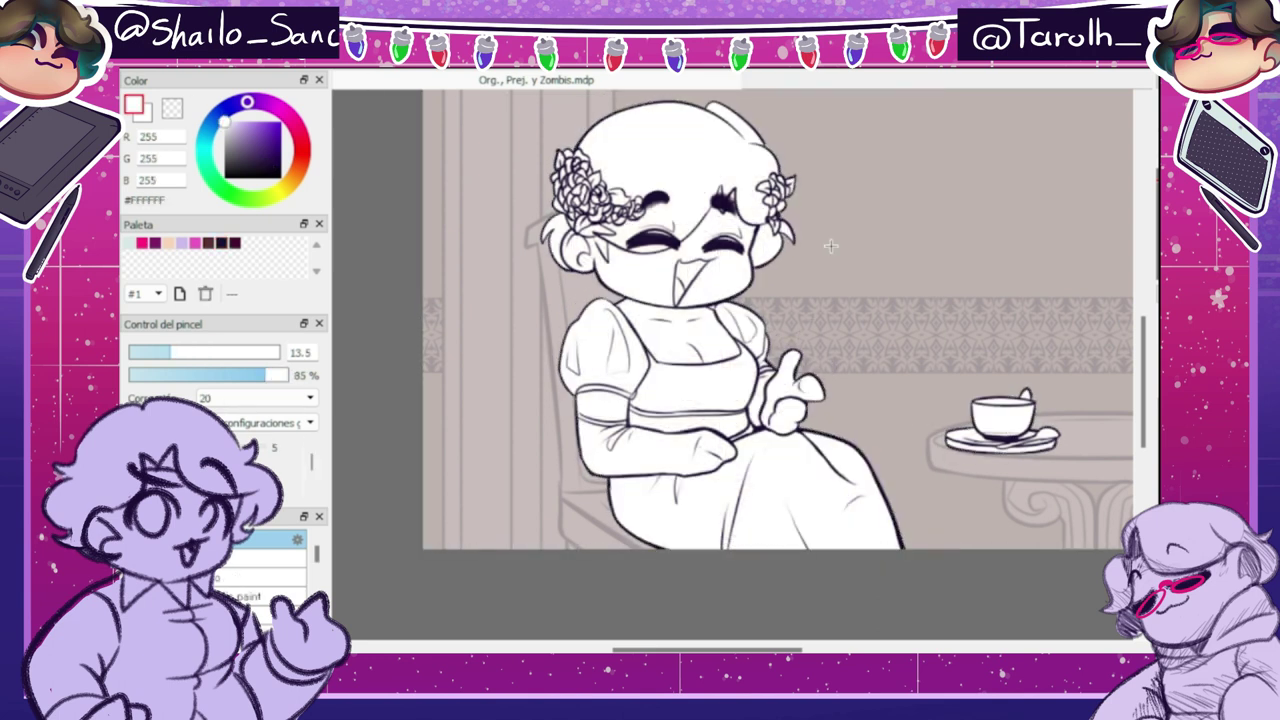
key(e)
key(n)
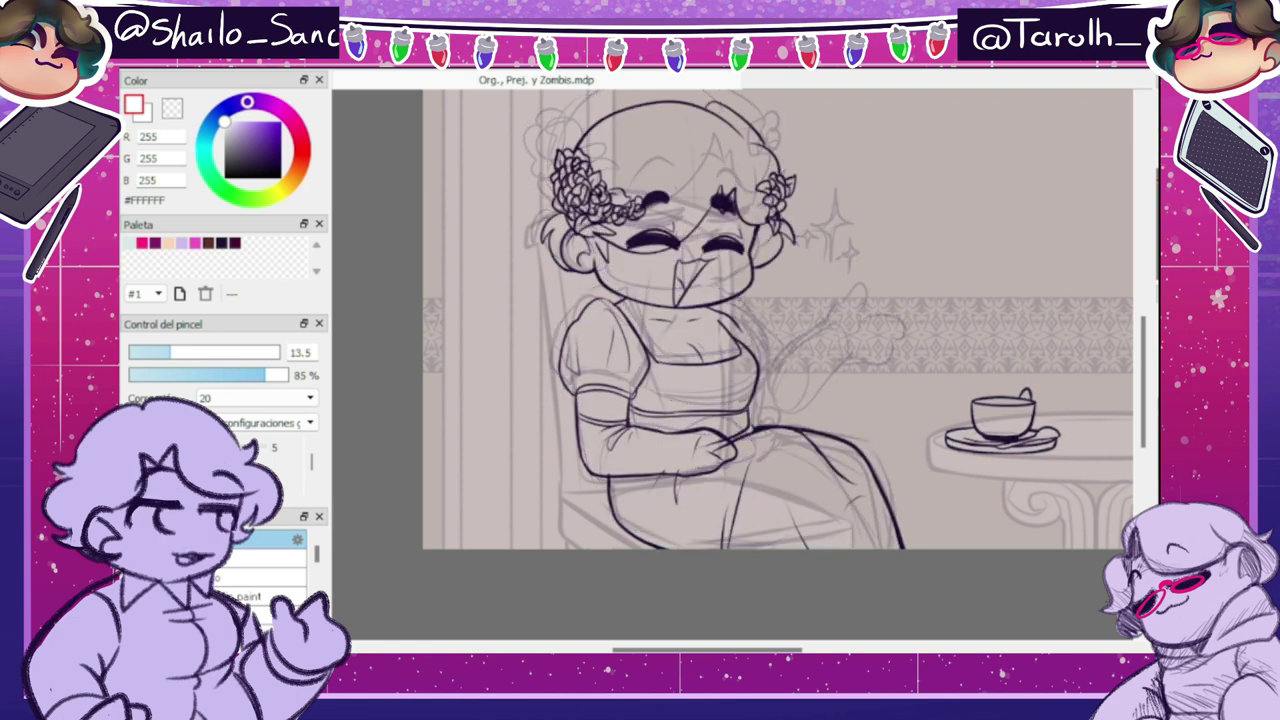
- Rotate the head -11.4 degrees in the next frame and shift it back to match the sketch
key(ctrl+t)
drag(822, 325, 844, 293)
mouse_move(700, 254)
mouse_down()
mouse_move(694, 238)
mouse_move(677, 243)
mouse_up()
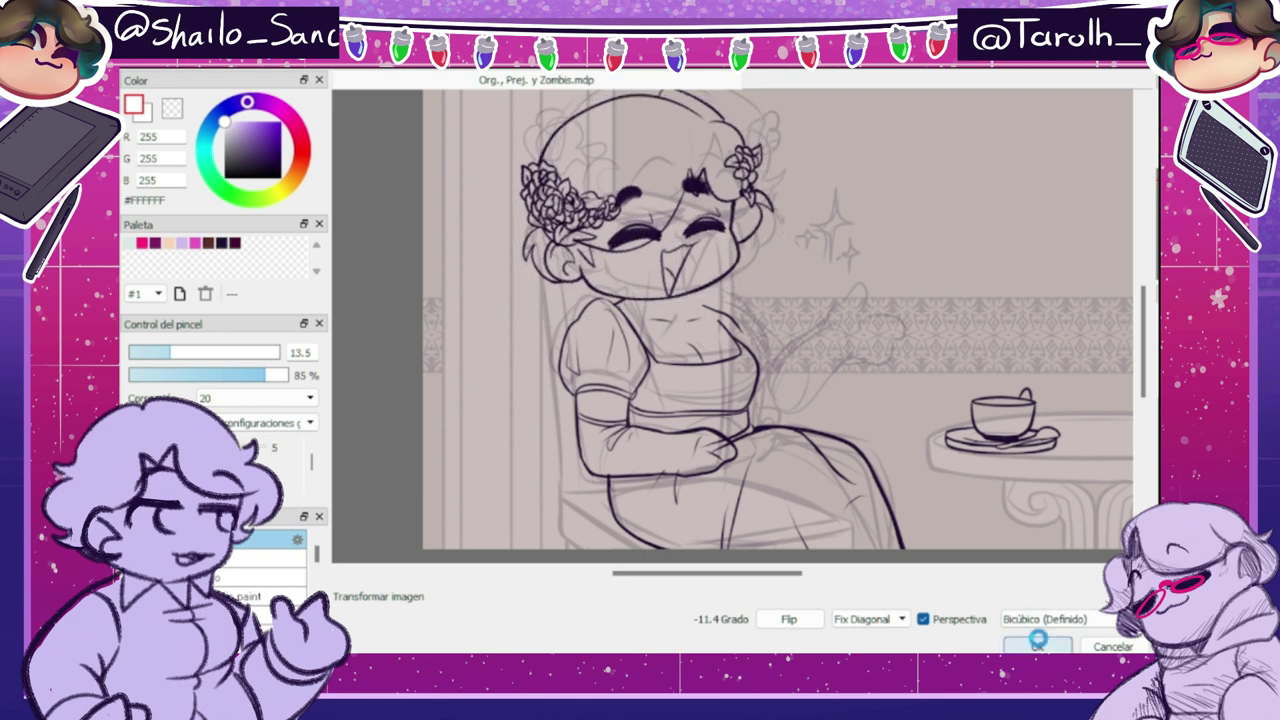
click(1036, 646)
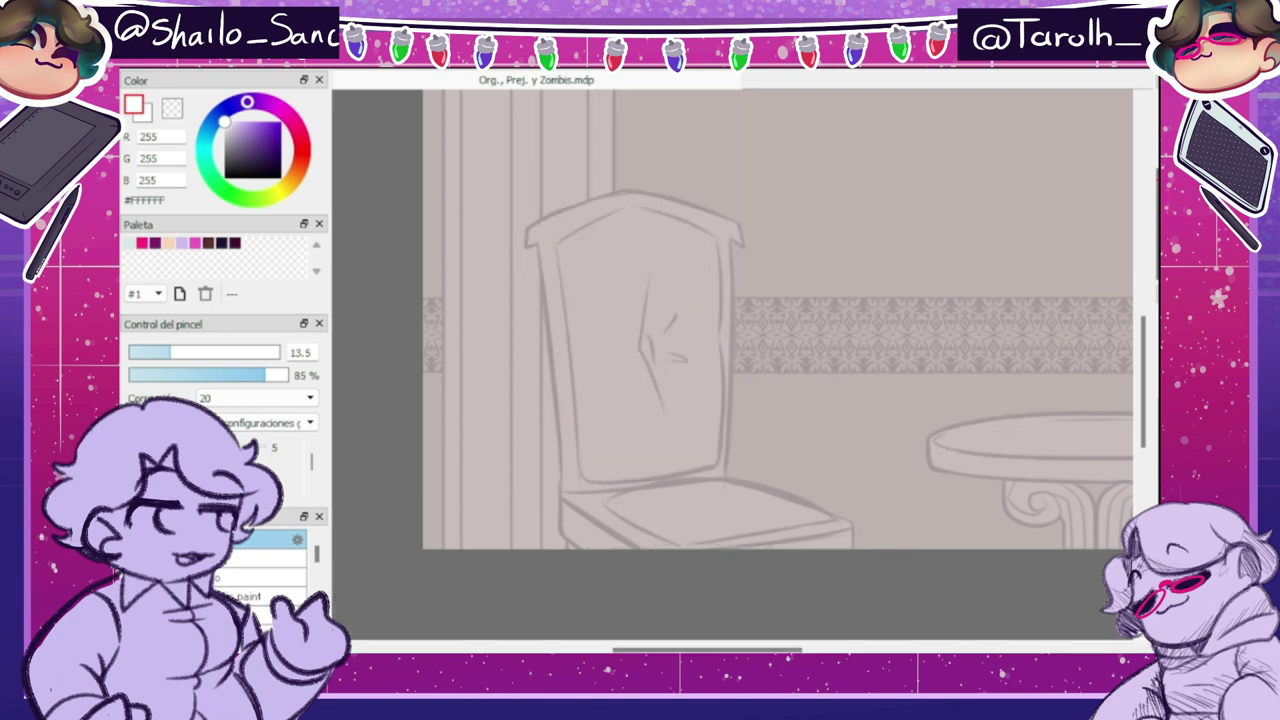
- Pick the dark ink colour and ink the neck and far shoulder lines below the tilted head
click(222, 243)
drag(681, 298, 674, 314)
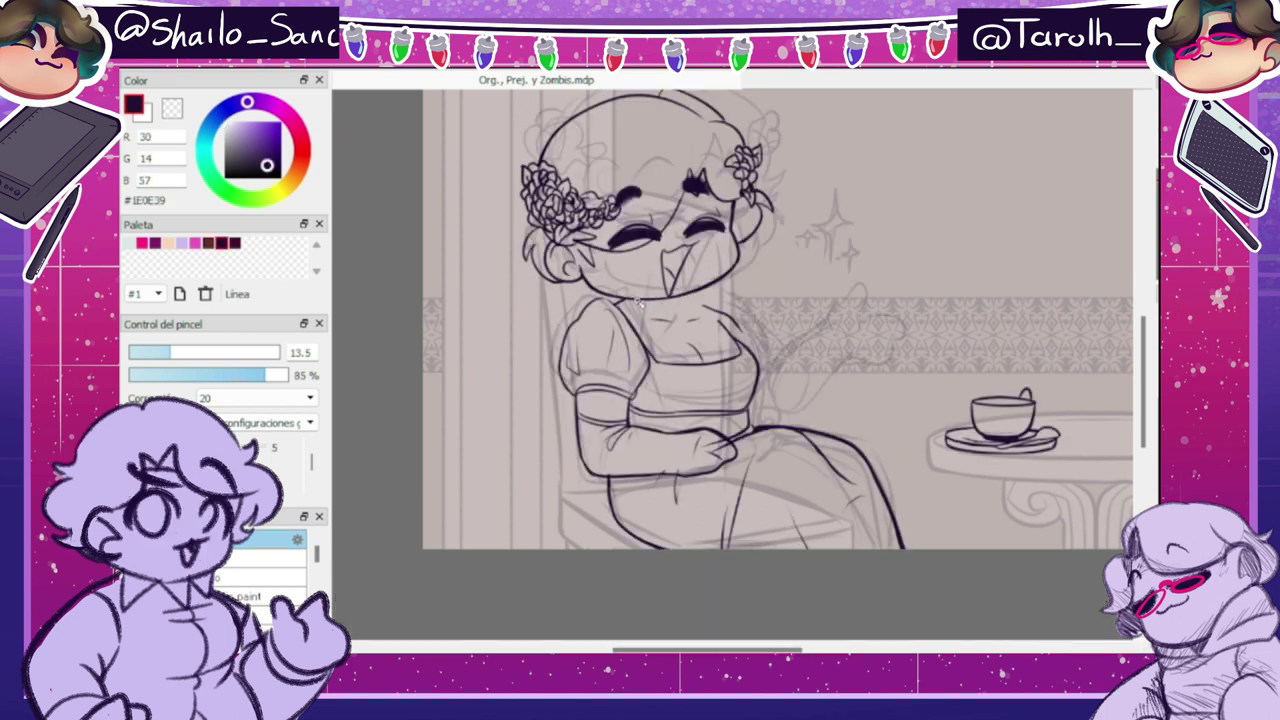
key(e)
key(b)
key(e)
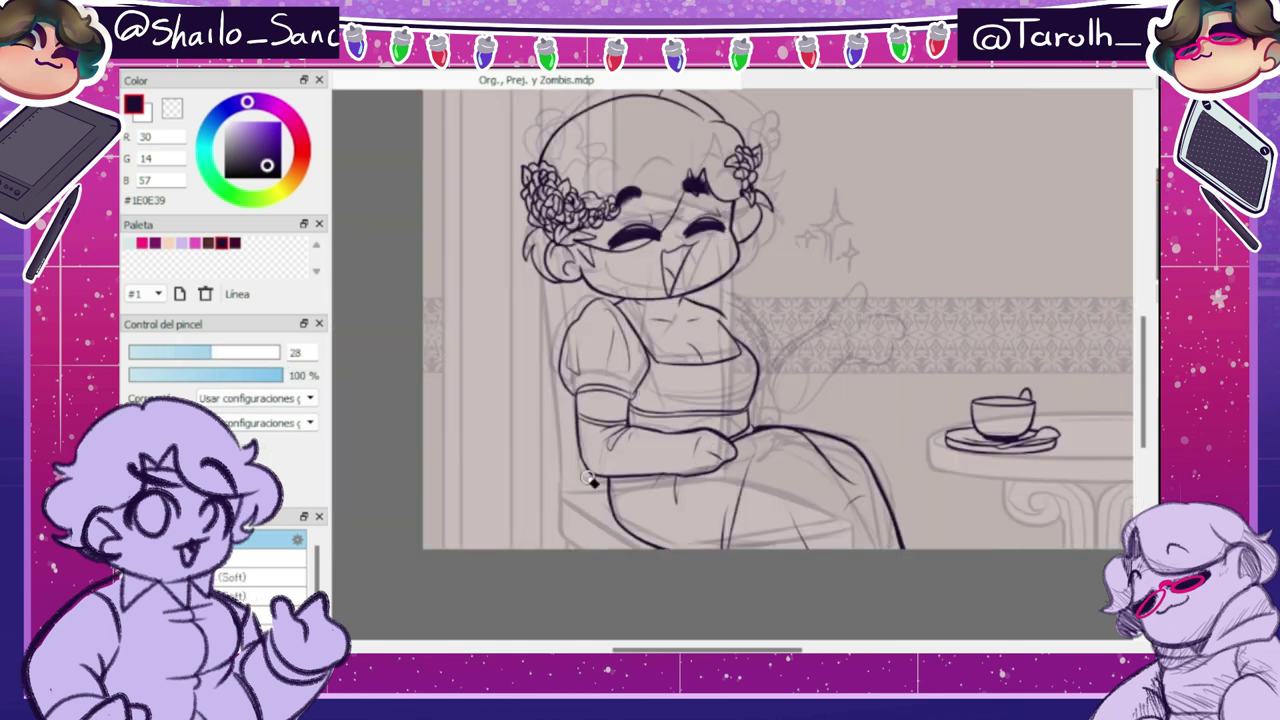
key(b)
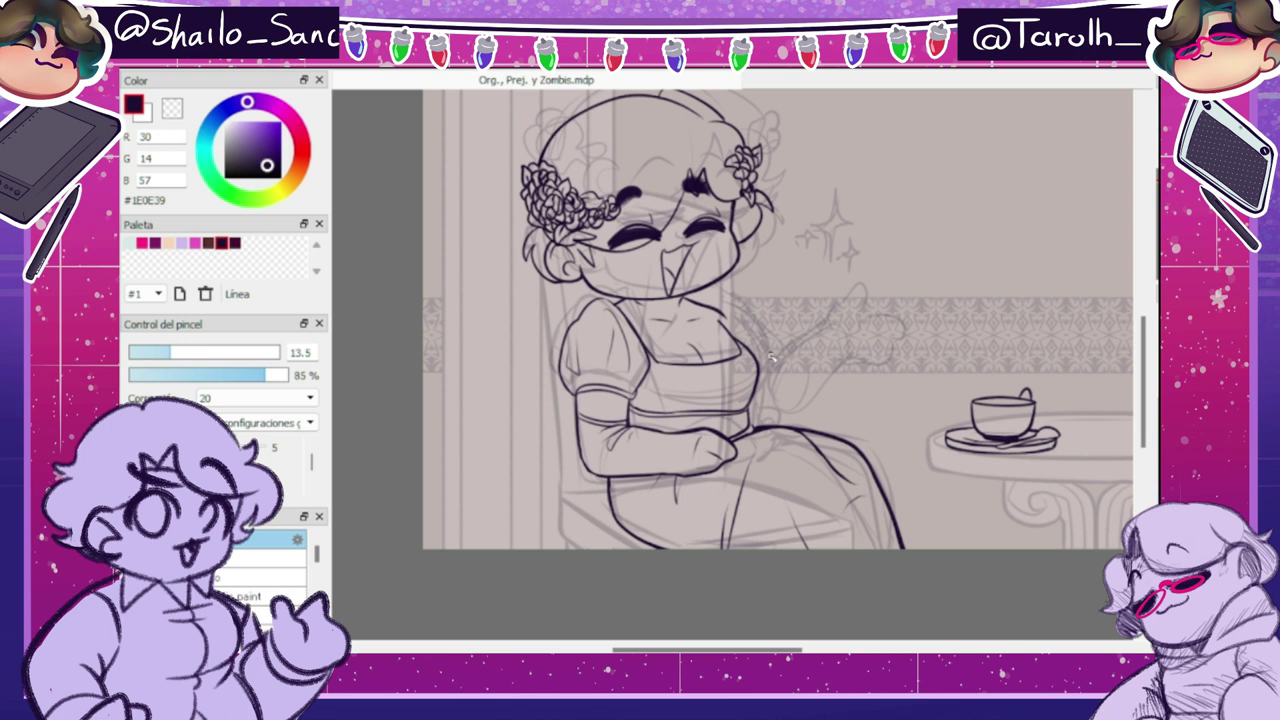
- Ink the outstretched far forearm from the elbow to the wrist, erasing and correcting its lines
key(e)
key(b)
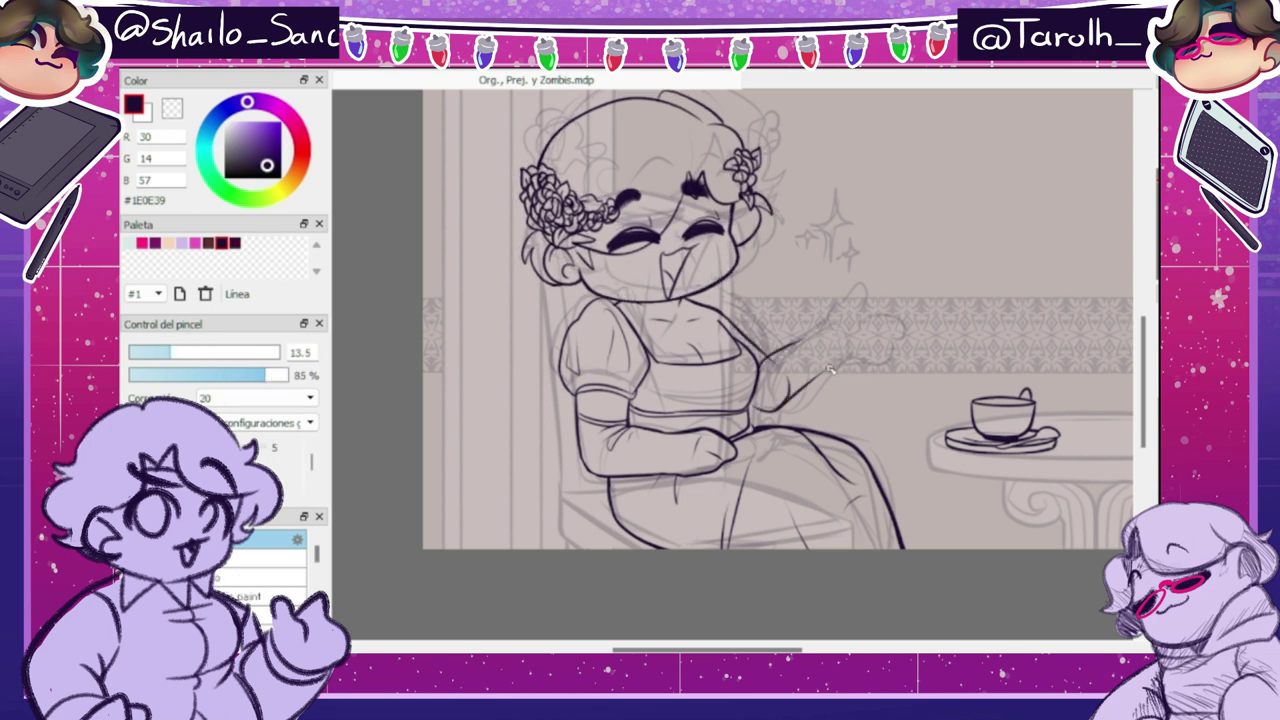
key(e)
mouse_move(802, 344)
mouse_down()
mouse_move(785, 392)
mouse_move(818, 341)
mouse_up()
key(b)
key(e)
key(b)
key(e)
key(b)
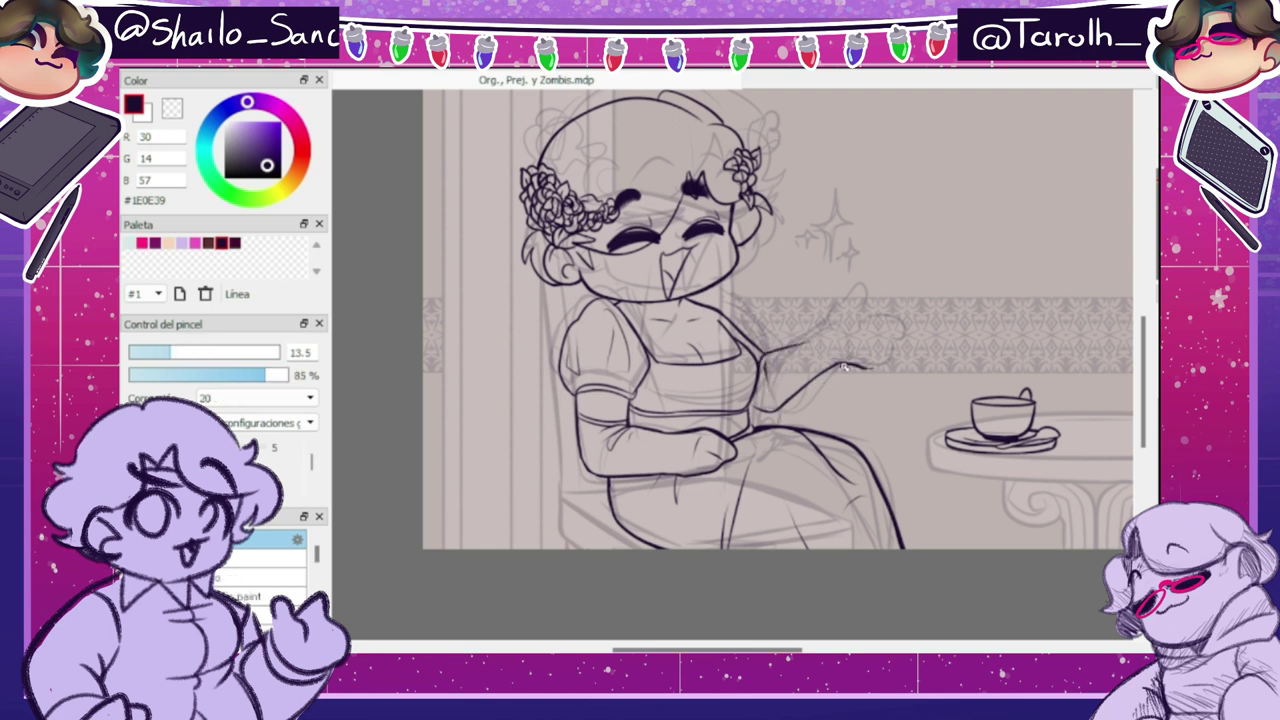
- Ink the thumb and fingers of the outstretched hand and refine the palm and wrist lines
drag(847, 328, 858, 374)
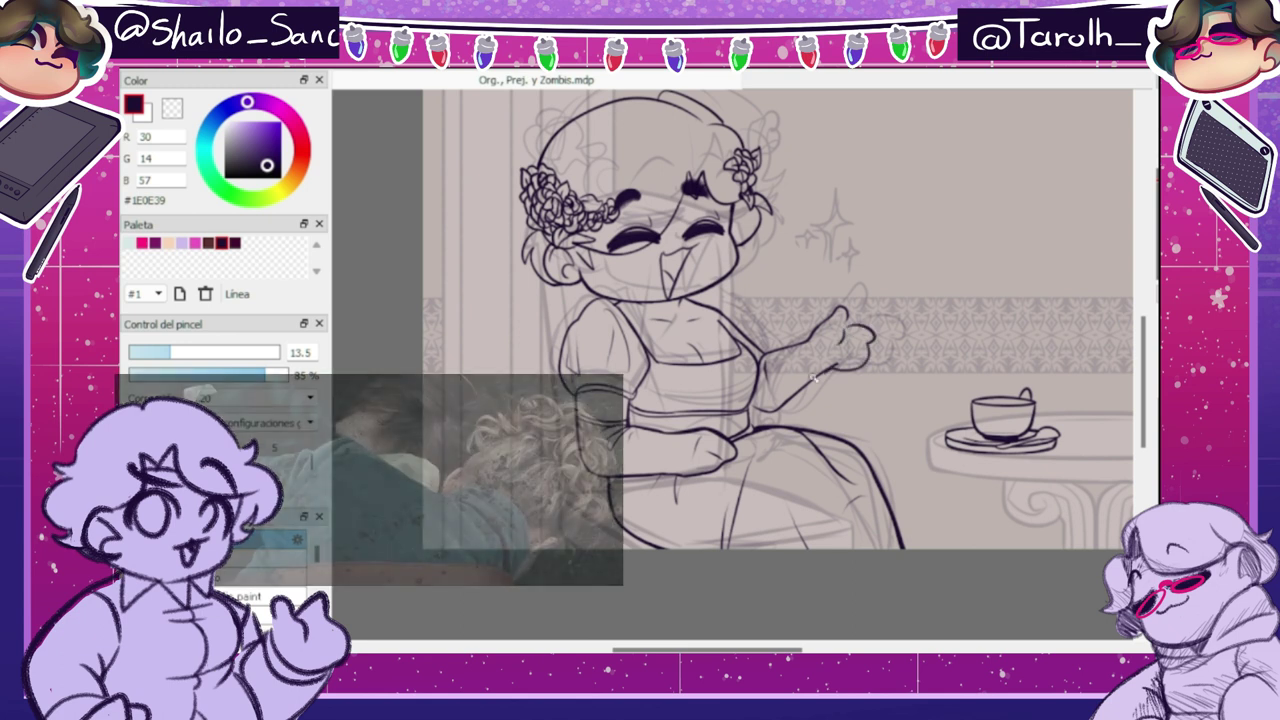
key(Down)
key(e)
drag(628, 364, 640, 373)
key(b)
key(e)
key(b)
key(e)
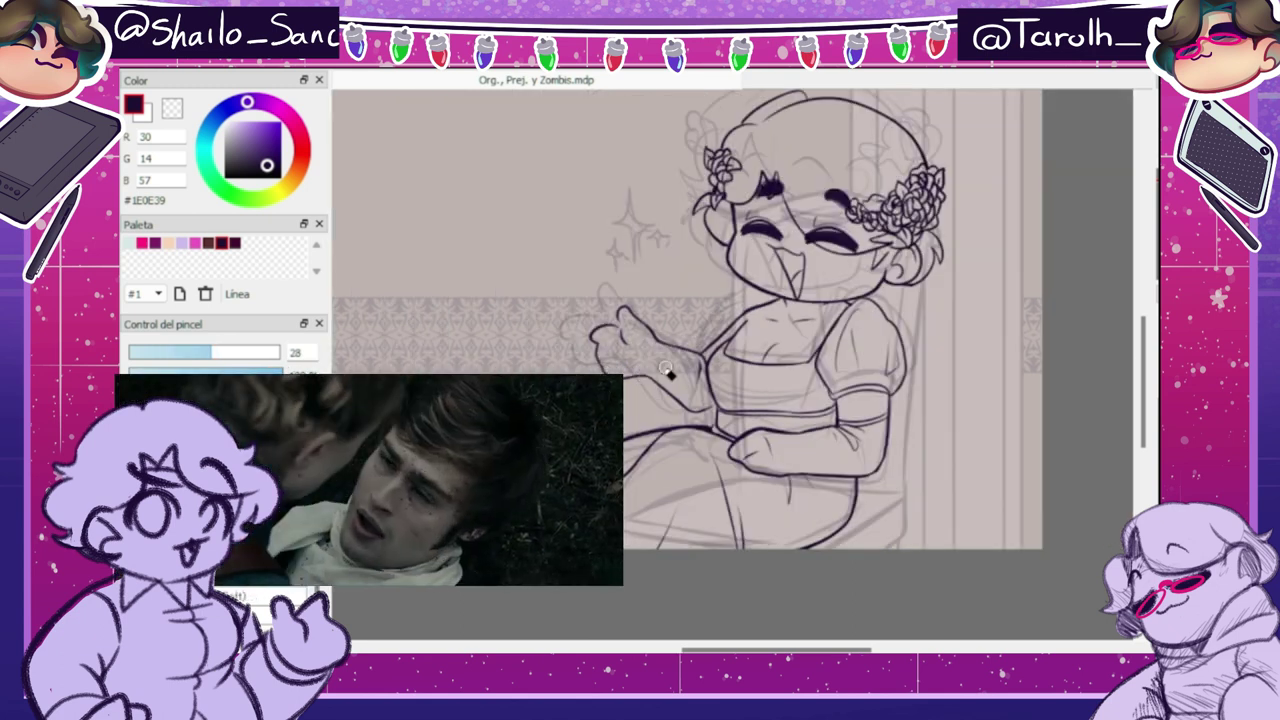
key(b)
- Mesh-transform the outstretched far forearm and hand so they follow the sketched gesture
key(Down)
key(ctrl+shift+t)
drag(878, 304, 869, 305)
drag(826, 304, 842, 340)
click(648, 621)
click(645, 646)
drag(815, 304, 820, 376)
drag(877, 413, 860, 407)
drag(877, 377, 874, 377)
drag(846, 377, 841, 376)
click(1035, 642)
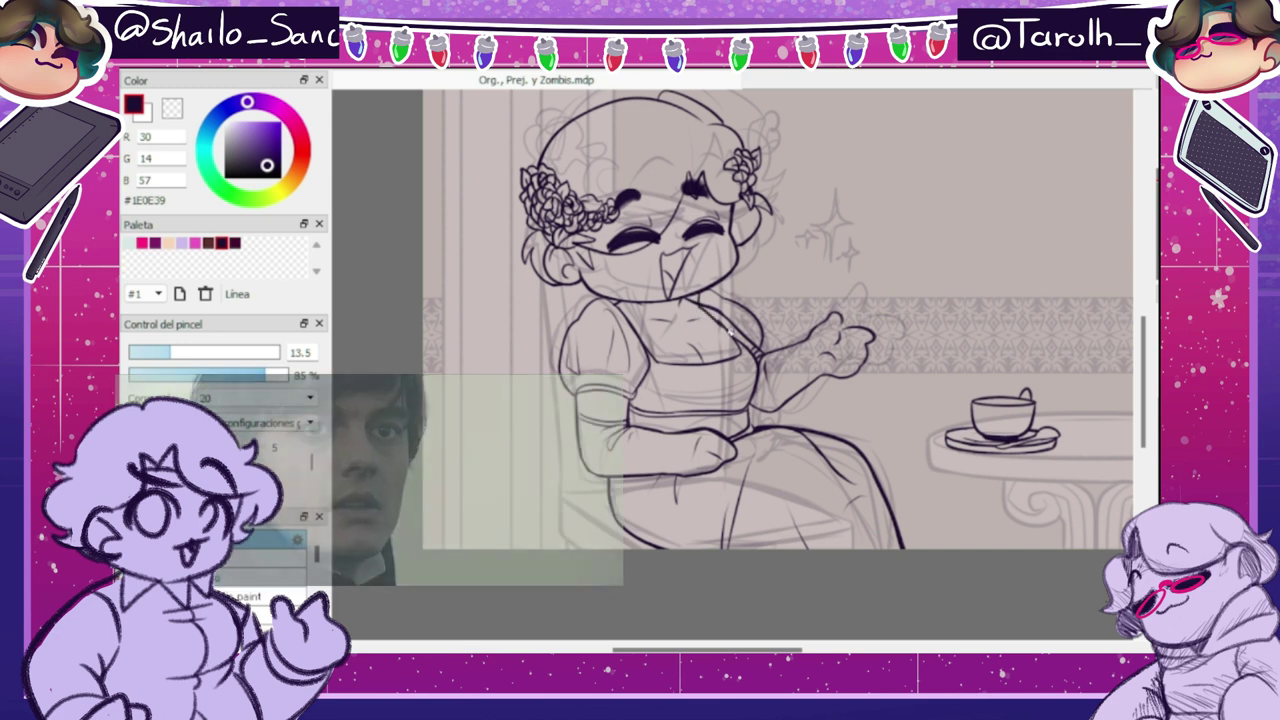
- Erase stray lines where the far arm meets the dress and touch up the ink of the outstretched hand
key(e)
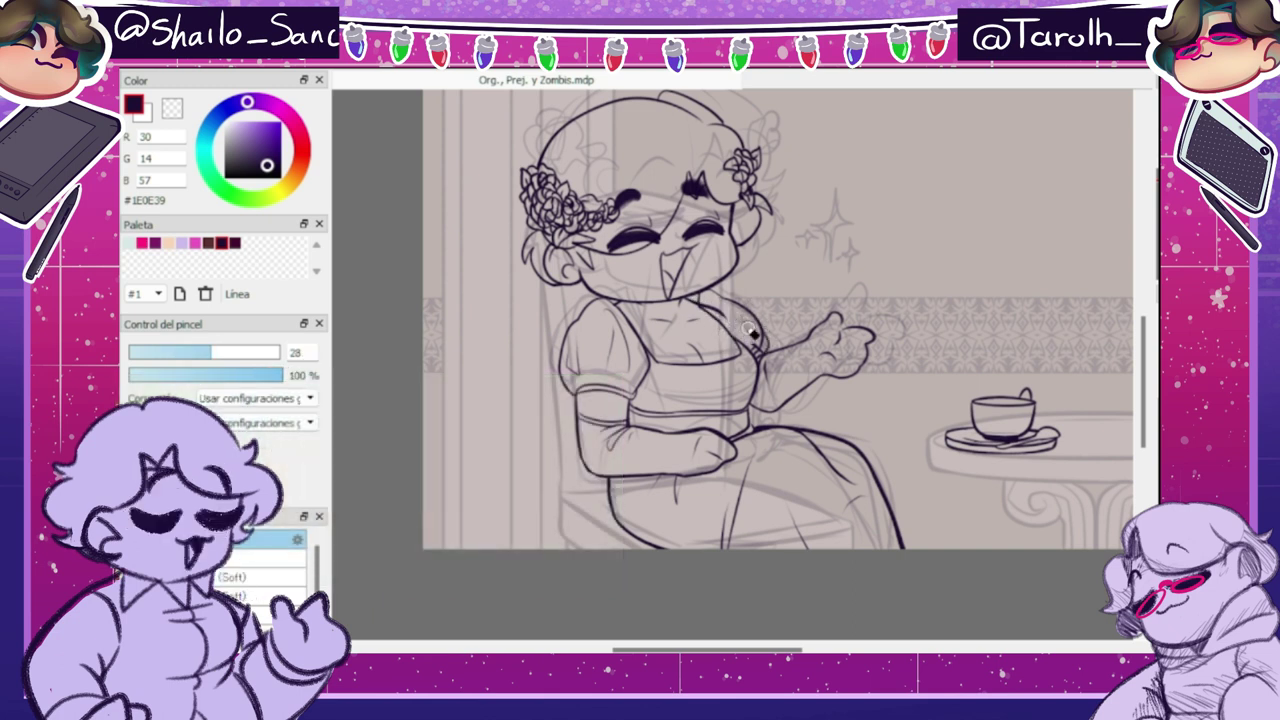
key(b)
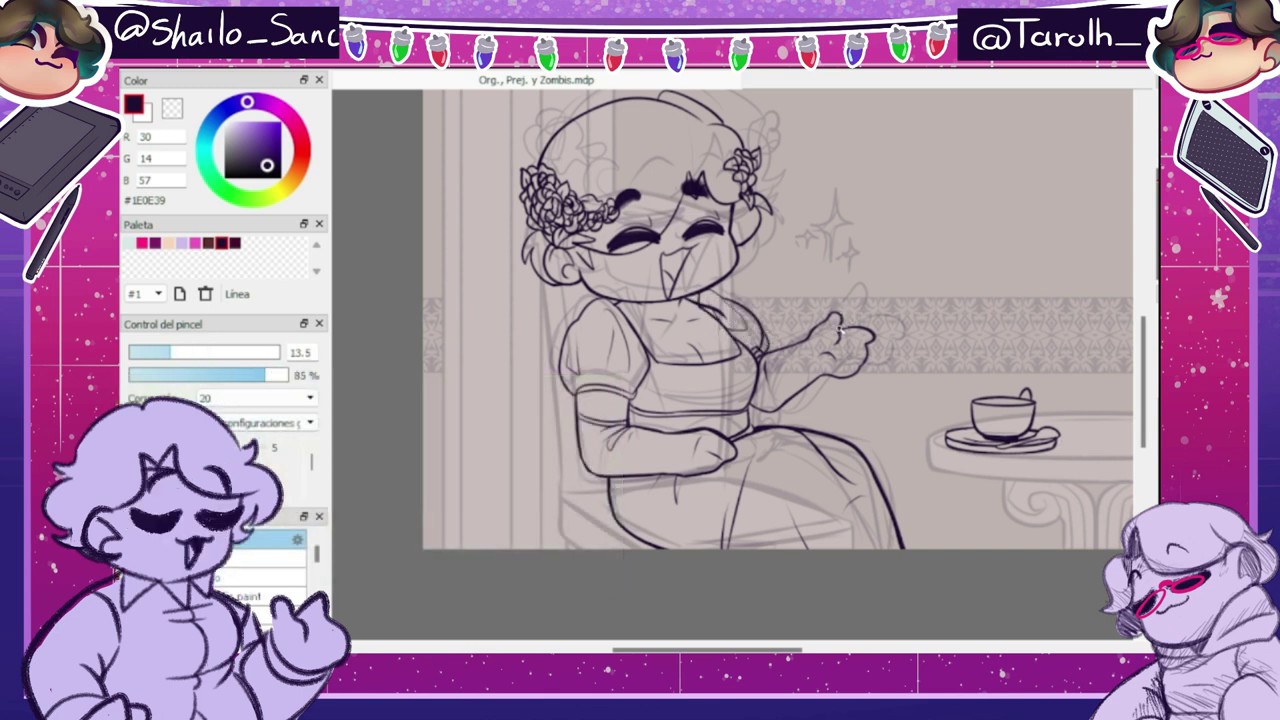
key(e)
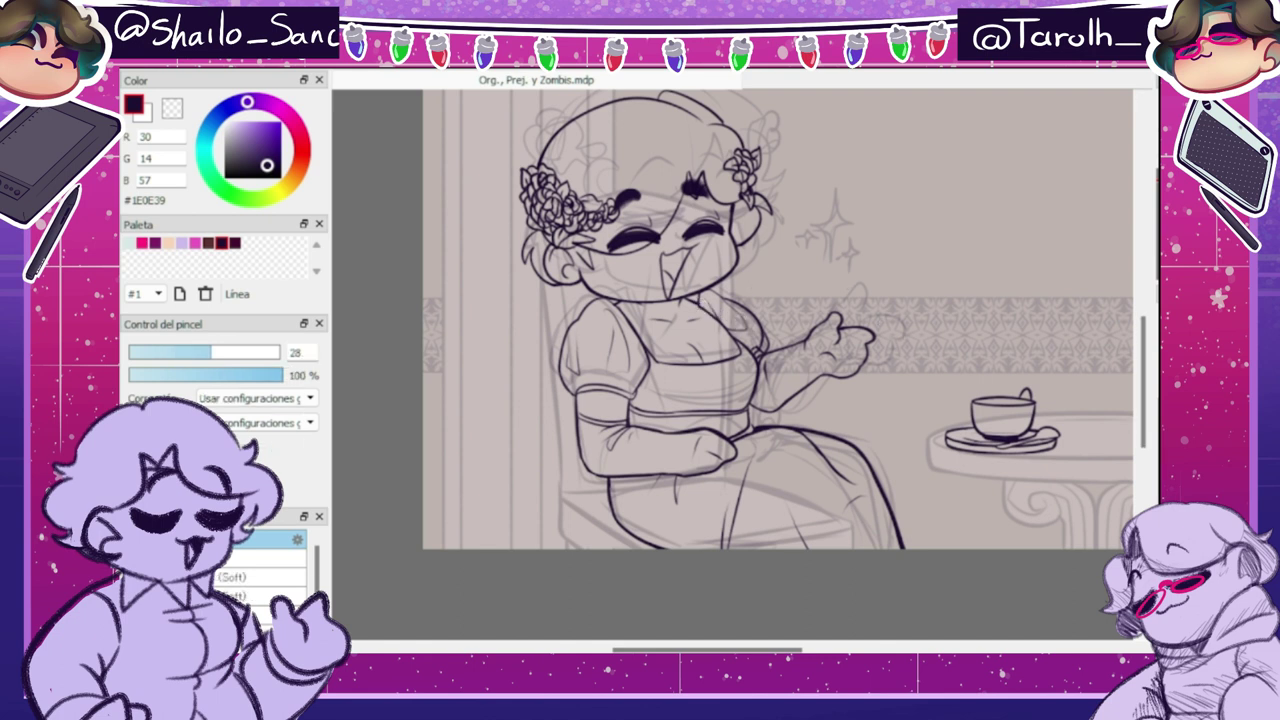
key(b)
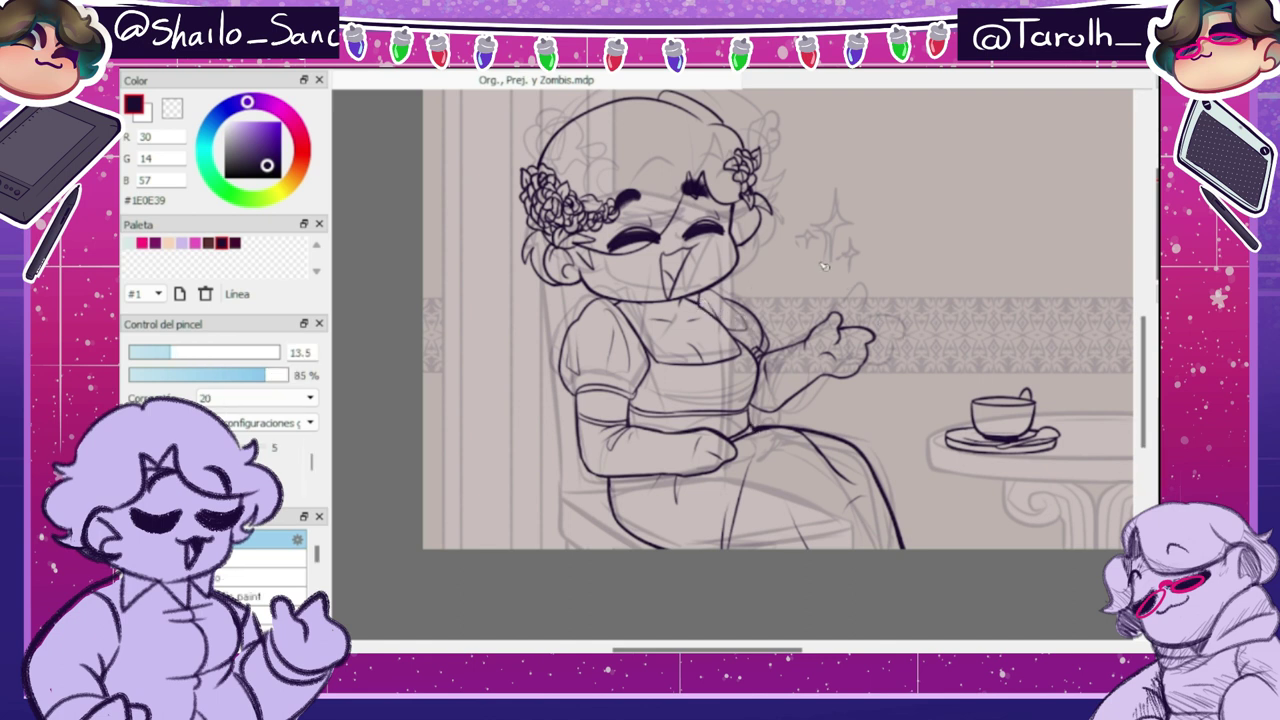
- Ink the large four-pointed sparkle above the outstretched hand and fit it to the sketch with a transform
drag(834, 193, 814, 223)
drag(834, 193, 853, 223)
drag(840, 177, 846, 177)
key(ctrl+t)
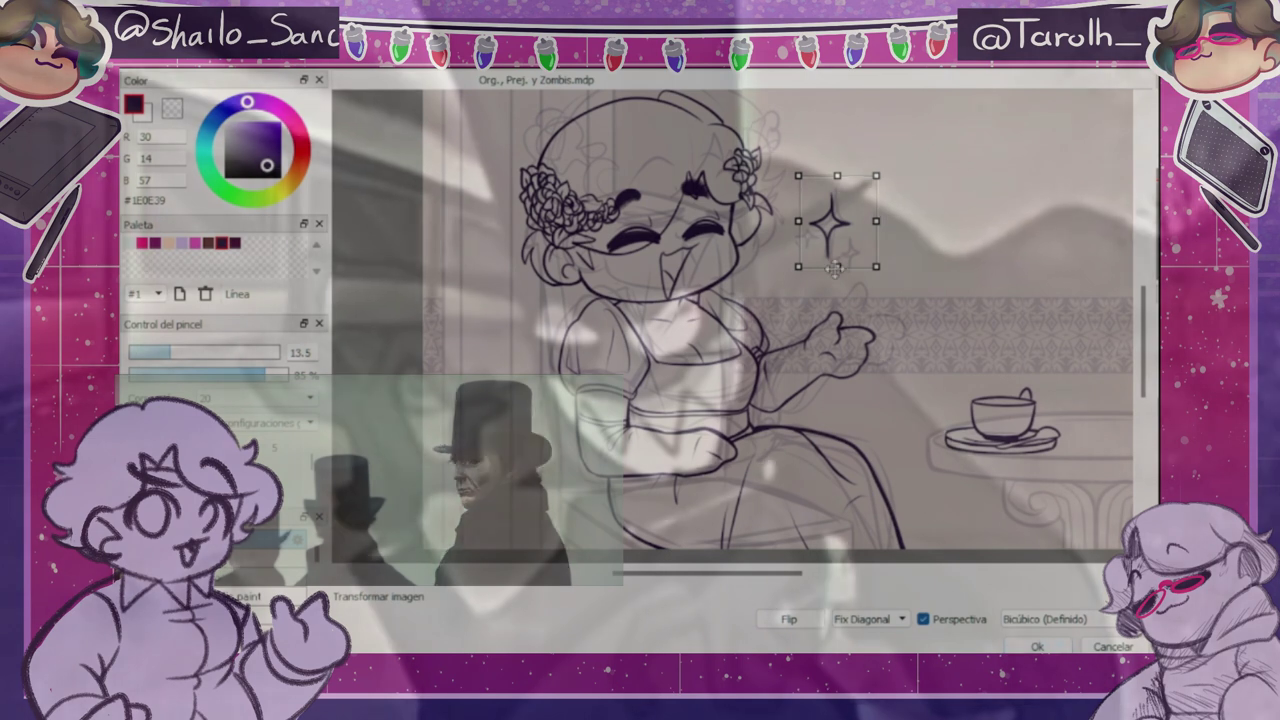
key(Return)
key(e)
key(ctrl+t)
key(Return)
- Ink the two smaller sparkles below the large one and transform them to fit the sketch
key(b)
drag(851, 234, 838, 254)
mouse_move(851, 234)
mouse_down()
mouse_move(866, 254)
mouse_move(852, 276)
mouse_up()
key(e)
key(ctrl+t)
key(Return)
drag(817, 231, 808, 245)
drag(817, 231, 826, 264)
key(l)
key(ctrl+t)
mouse_move(817, 245)
mouse_down()
mouse_move(805, 238)
mouse_move(866, 232)
mouse_move(859, 280)
mouse_up()
key(Return)
key(ctrl+d)
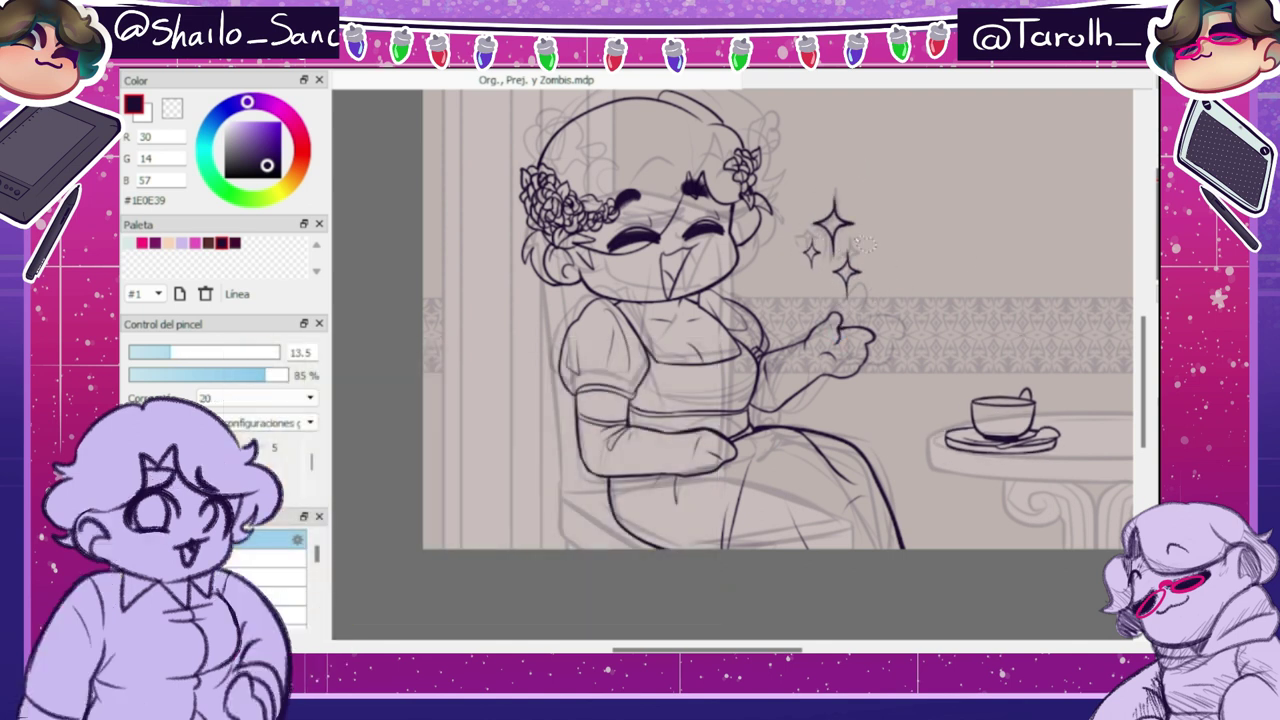
- Move the three sparkles closer to the head and select the figure's area by inverting the outside selection
drag(855, 185, 860, 188)
drag(834, 230, 825, 242)
key(ctrl+d)
drag(855, 340, 843, 338)
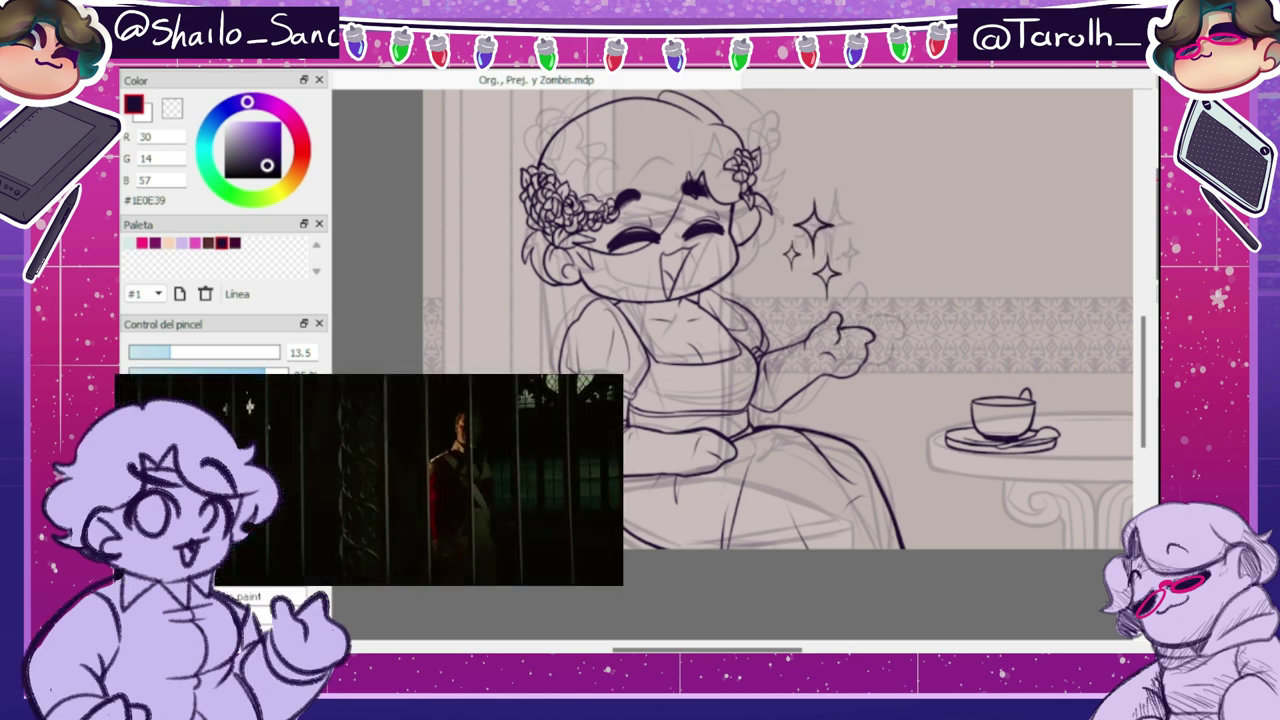
click(903, 386)
key(ctrl+shift+i)
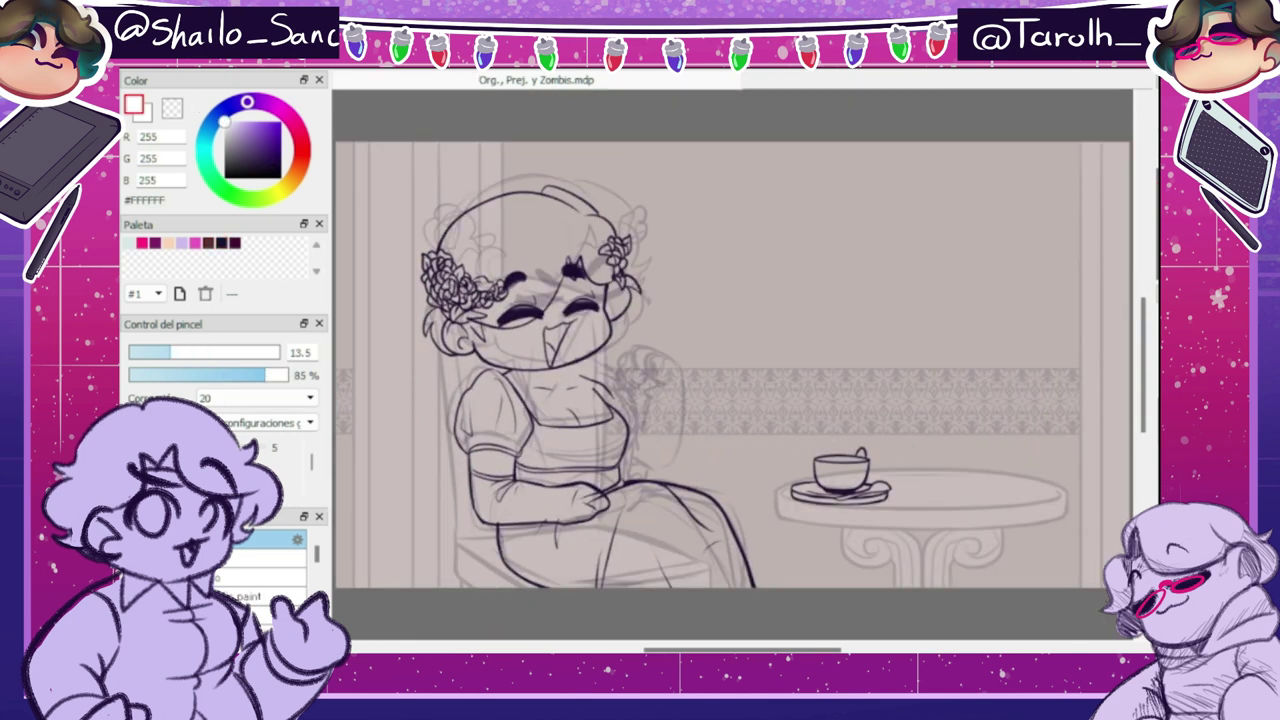
- Rotate and shift the head in the next frame so it sits more upright over the sketched head
key(ctrl+t)
drag(703, 263, 704, 271)
drag(548, 300, 568, 309)
click(1037, 646)
key(ctrl+t)
drag(709, 297, 708, 252)
drag(590, 300, 562, 298)
drag(702, 250, 703, 292)
drag(560, 313, 570, 321)
key(Return)
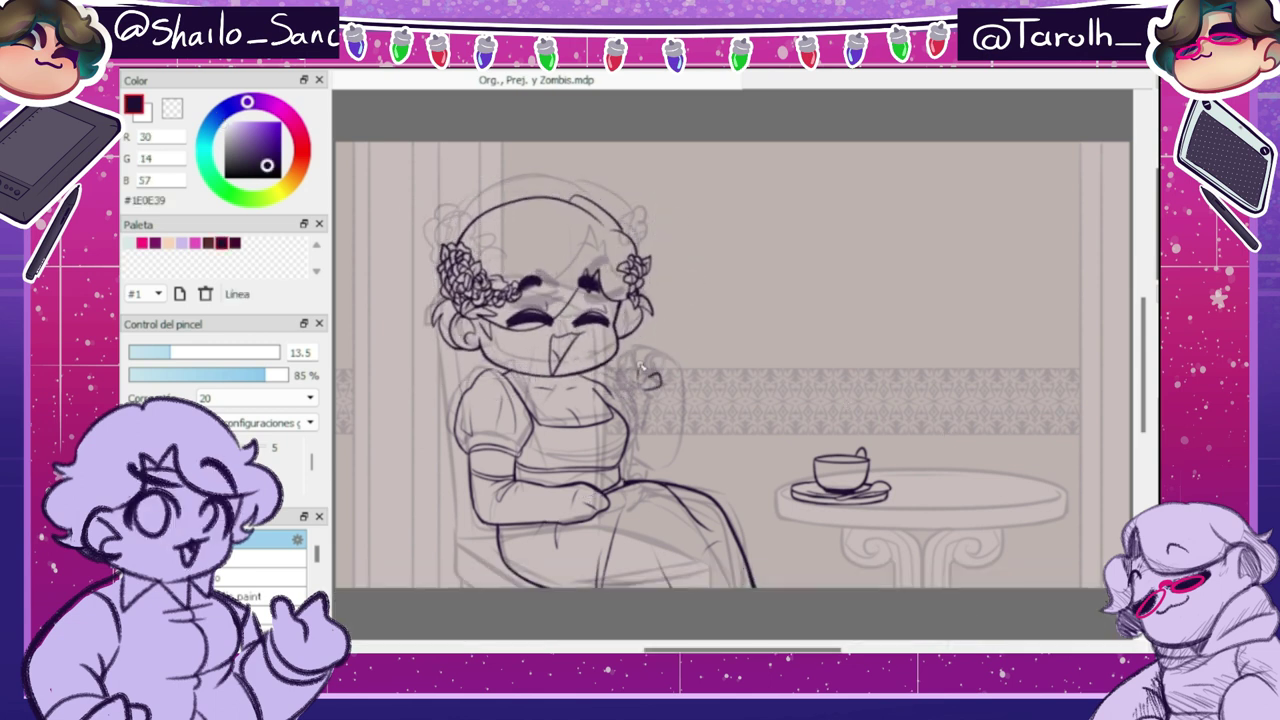
- Ink the curled fingers of the raised far hand in the dark ink colour #1E0E39
mouse_move(641, 386)
mouse_down()
mouse_move(652, 411)
mouse_move(664, 376)
mouse_up()
key(Down)
key(Down)
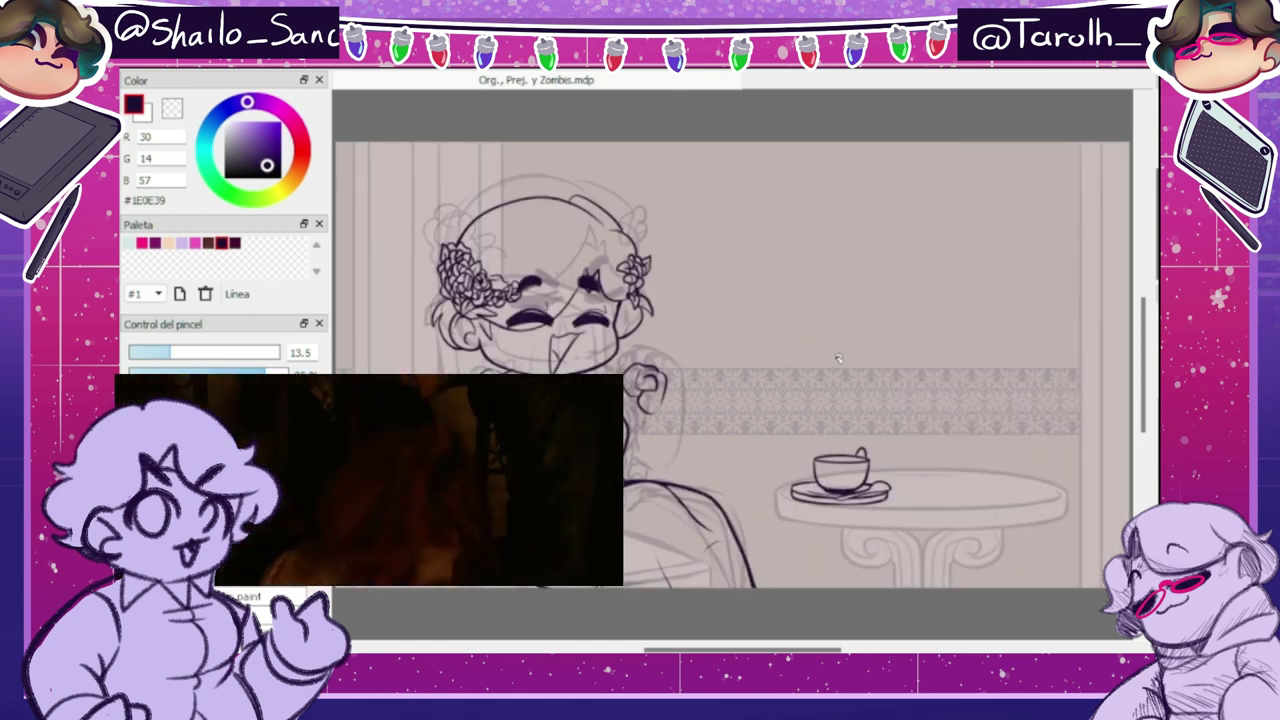
key(h)
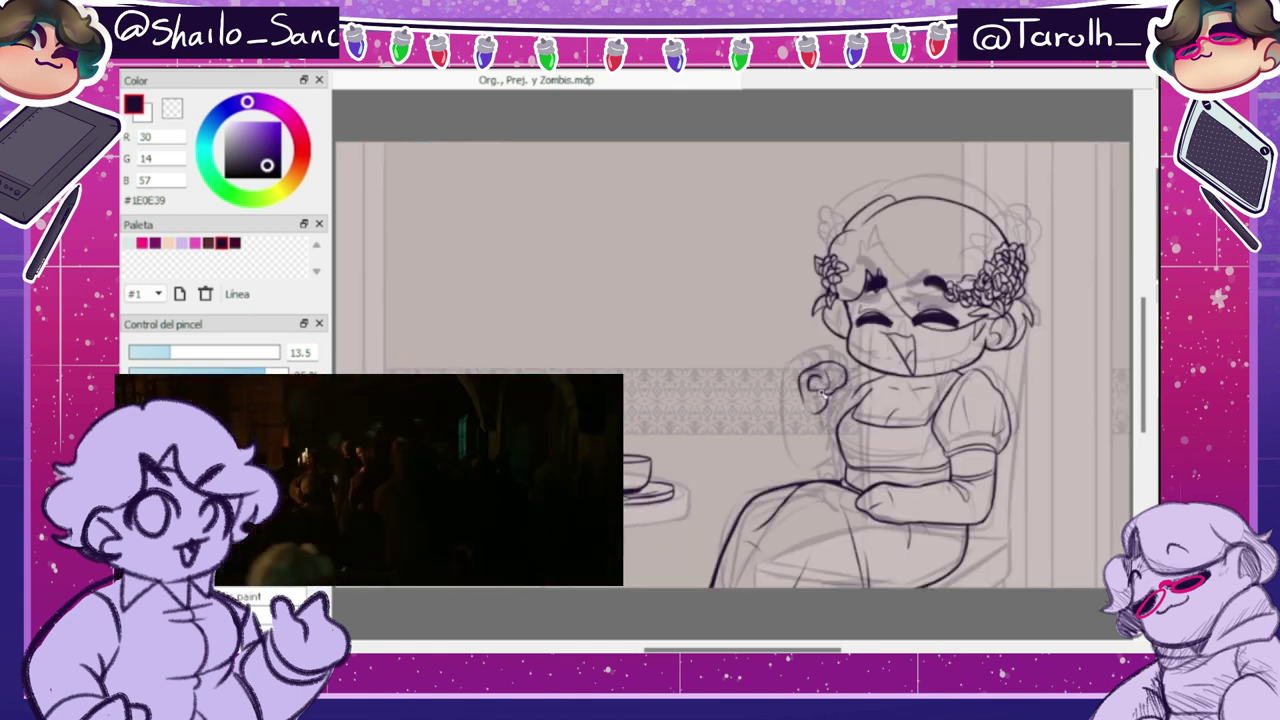
key(h)
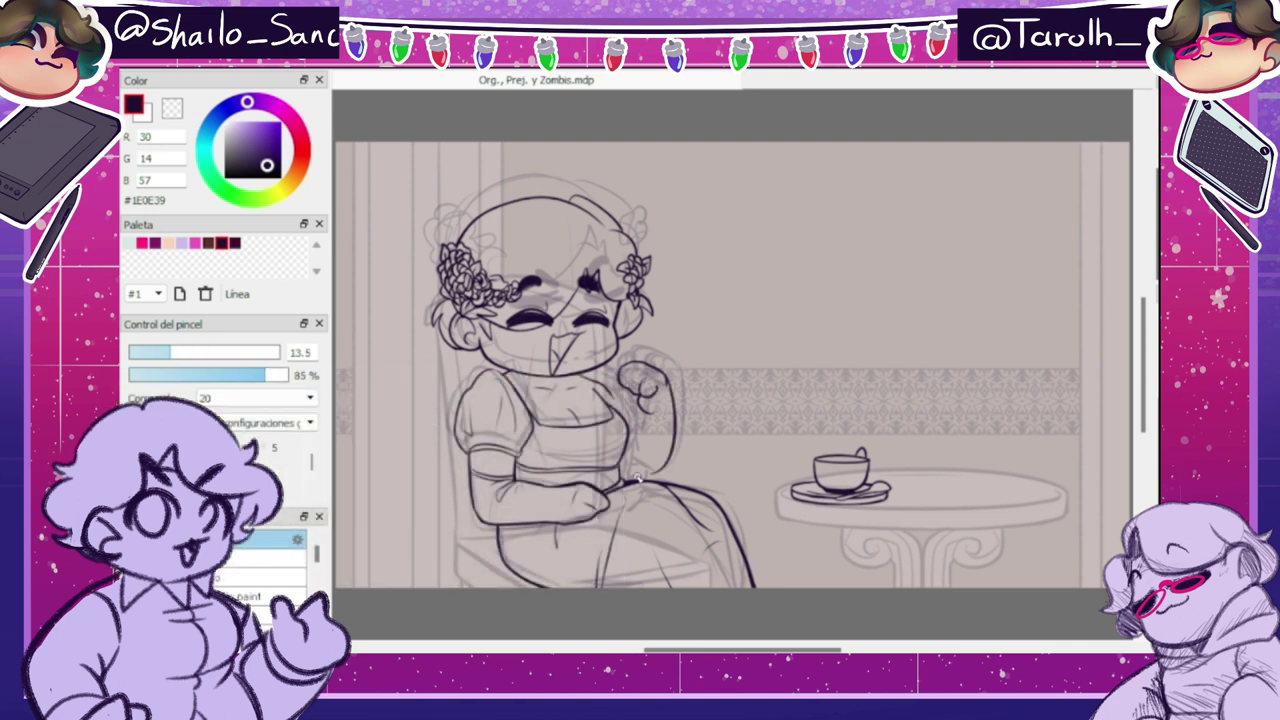
- Ink the outer and inner contours of the raised far forearm down to the elbow, checking them in mirrored view
drag(665, 376, 676, 462)
key(h)
key(h)
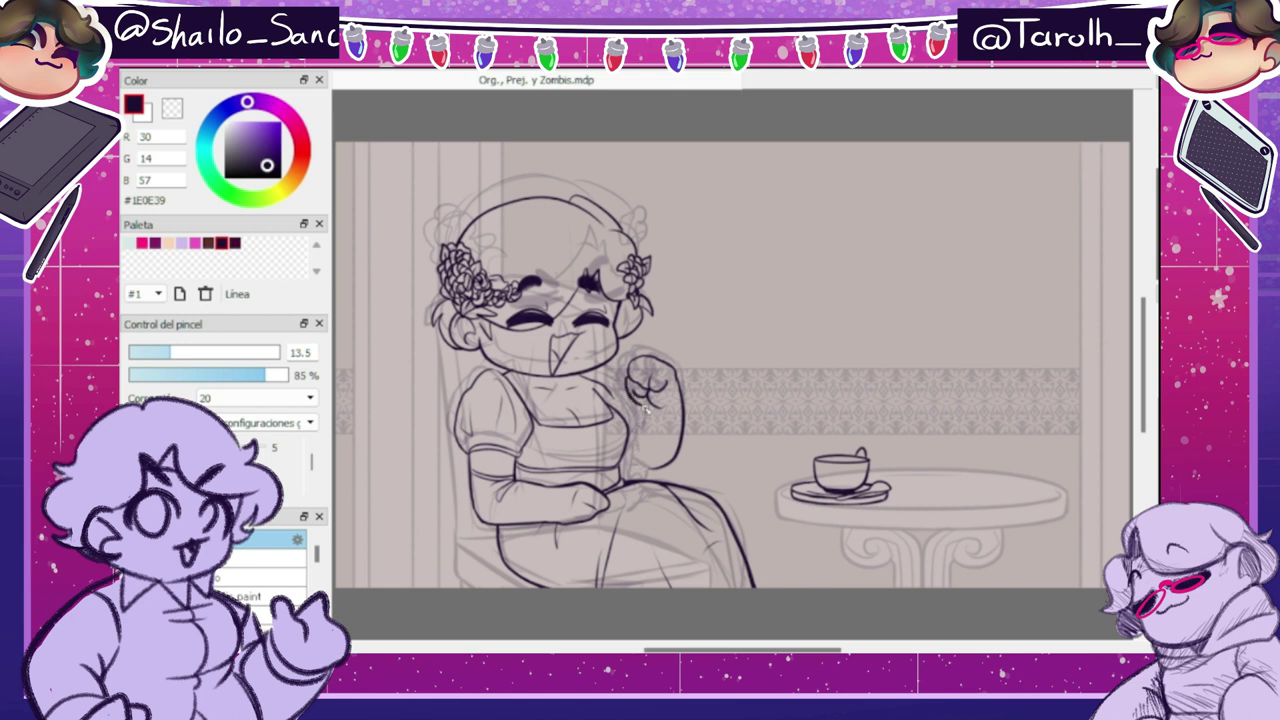
key(h)
key(h)
key(h)
key(h)
key(h)
key(h)
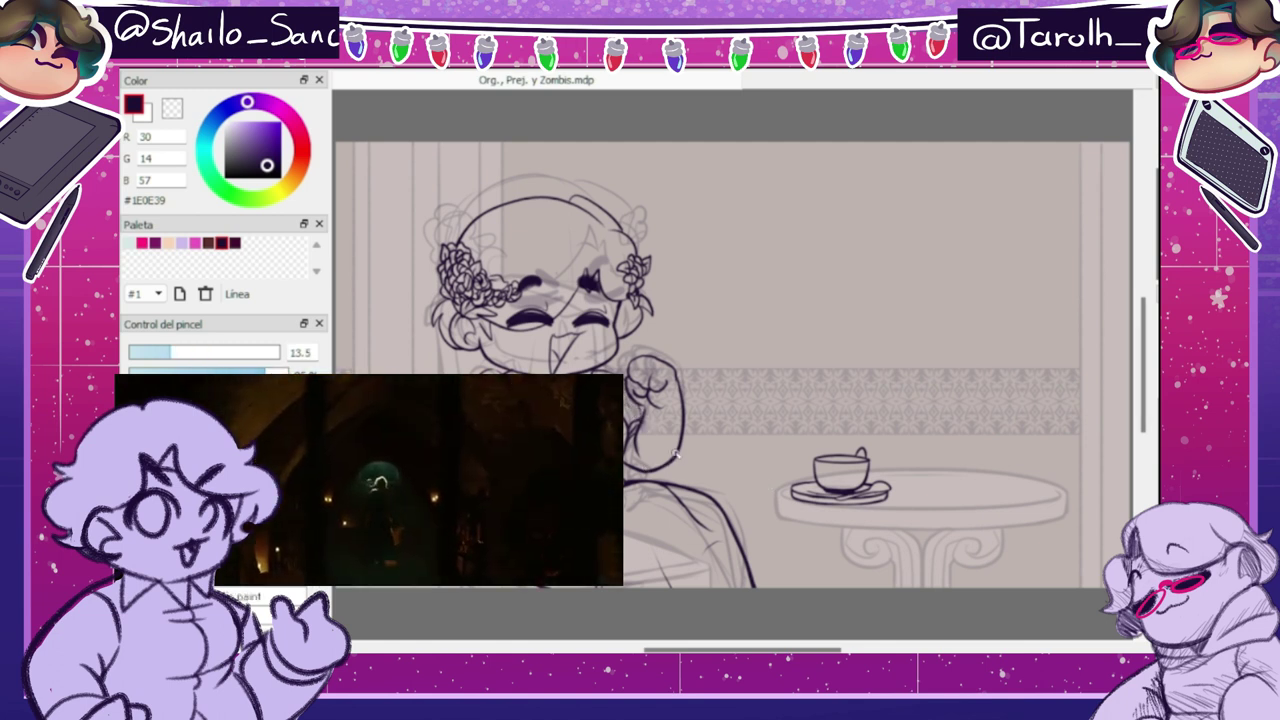
- Draw the closed eyes as thick flat lash strokes over the sketched face
key(e)
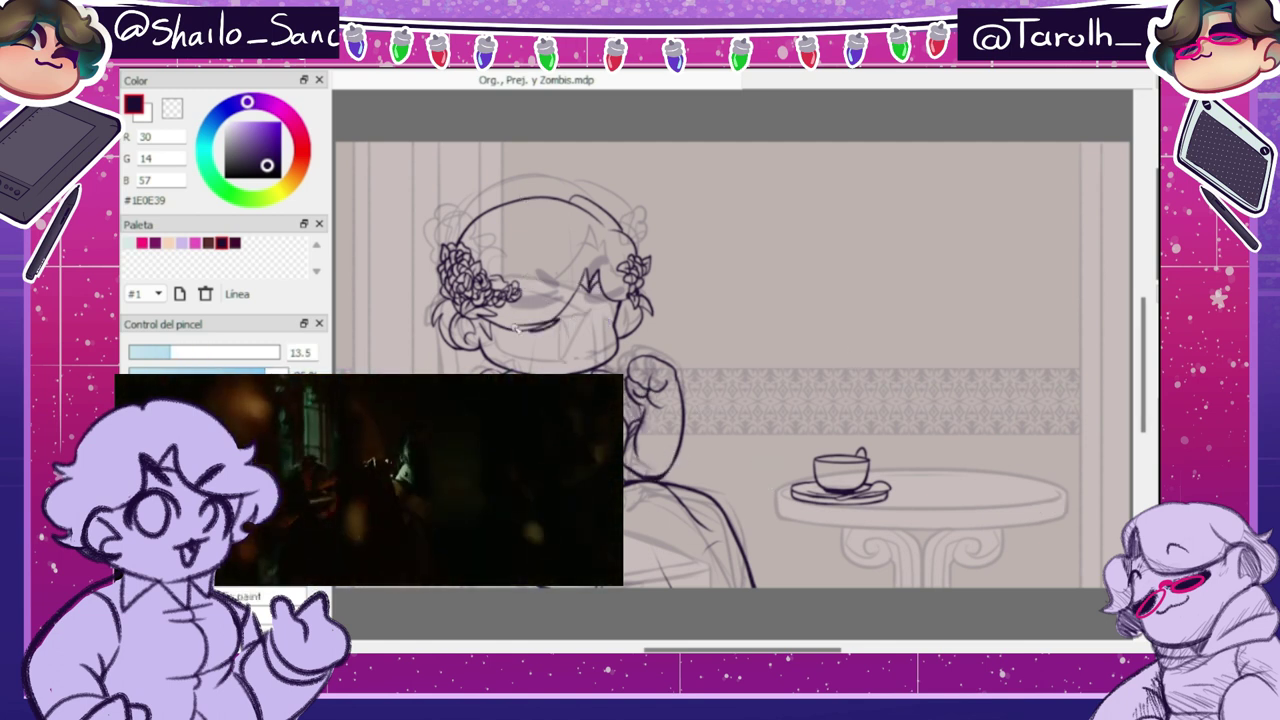
drag(515, 329, 578, 322)
key(e)
key(ctrl+t)
click(1038, 645)
key(ctrl+v)
key(ctrl+t)
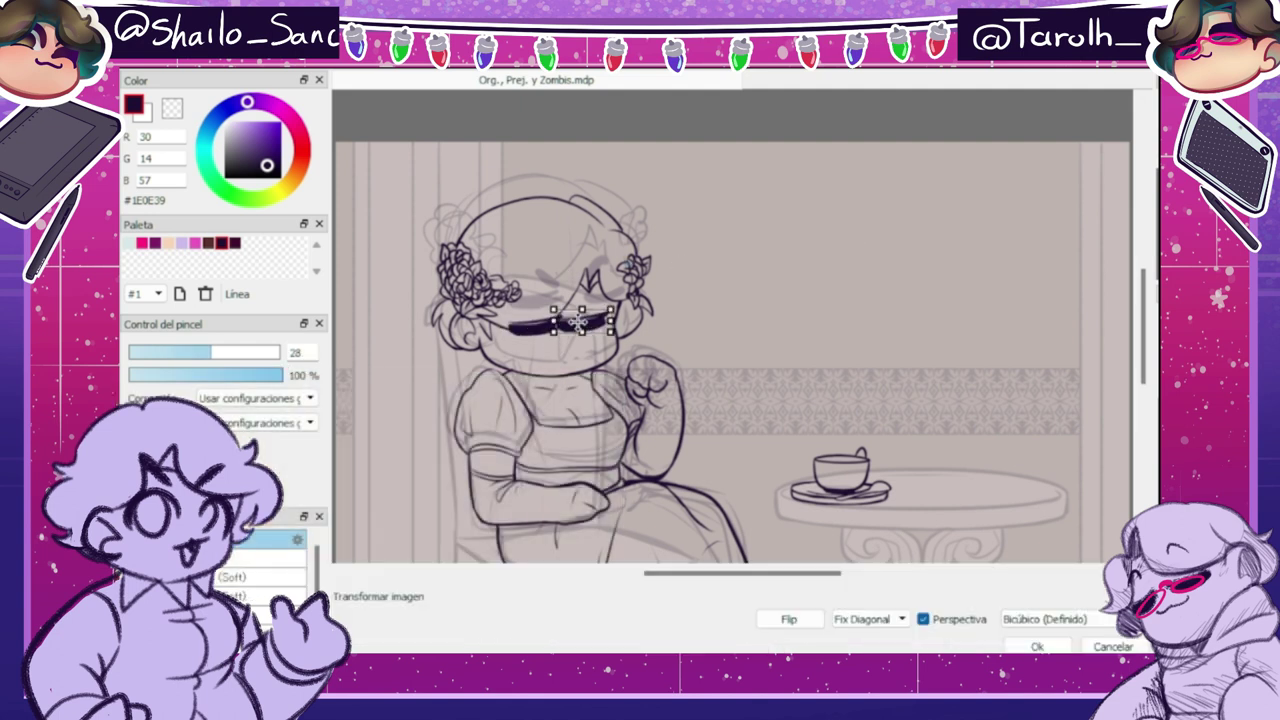
- Reposition the far closed eye so it lines up with the near one
click(1037, 647)
key(ctrl+t)
drag(592, 322, 591, 318)
key(Return)
key(ctrl+t)
key(Escape)
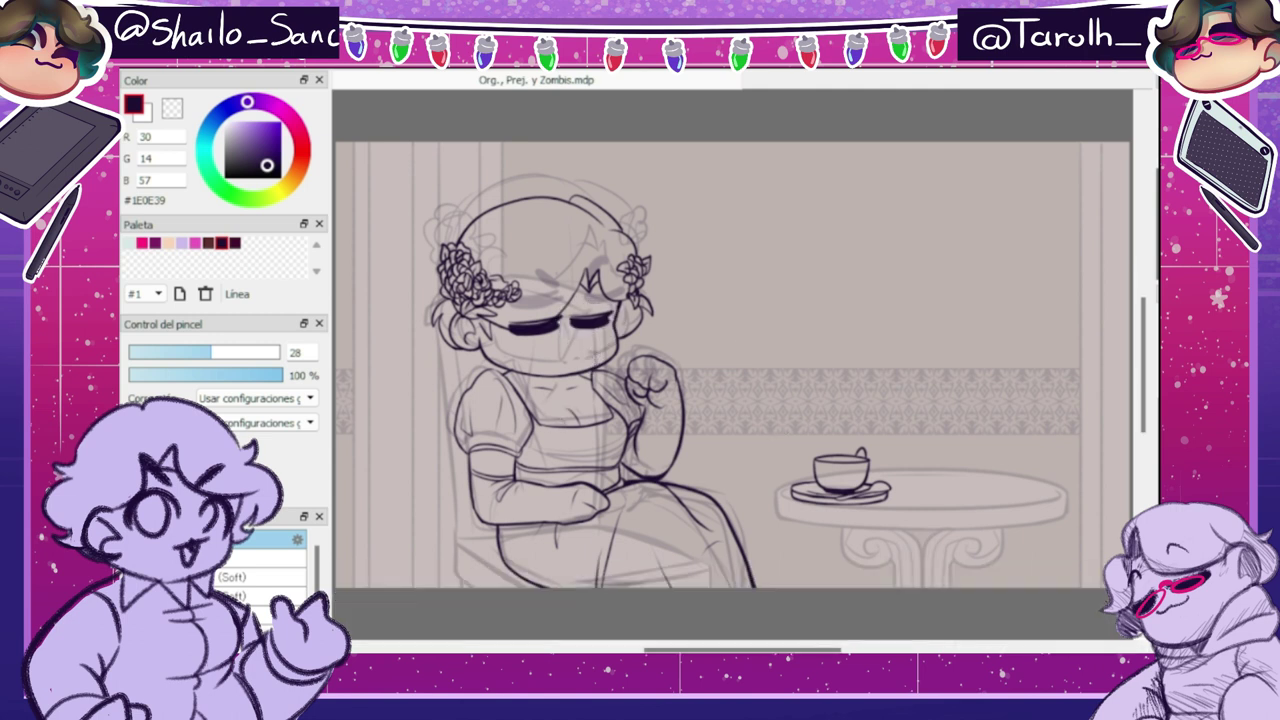
key(ctrl+t)
key(Escape)
key(ctrl+t)
key(Escape)
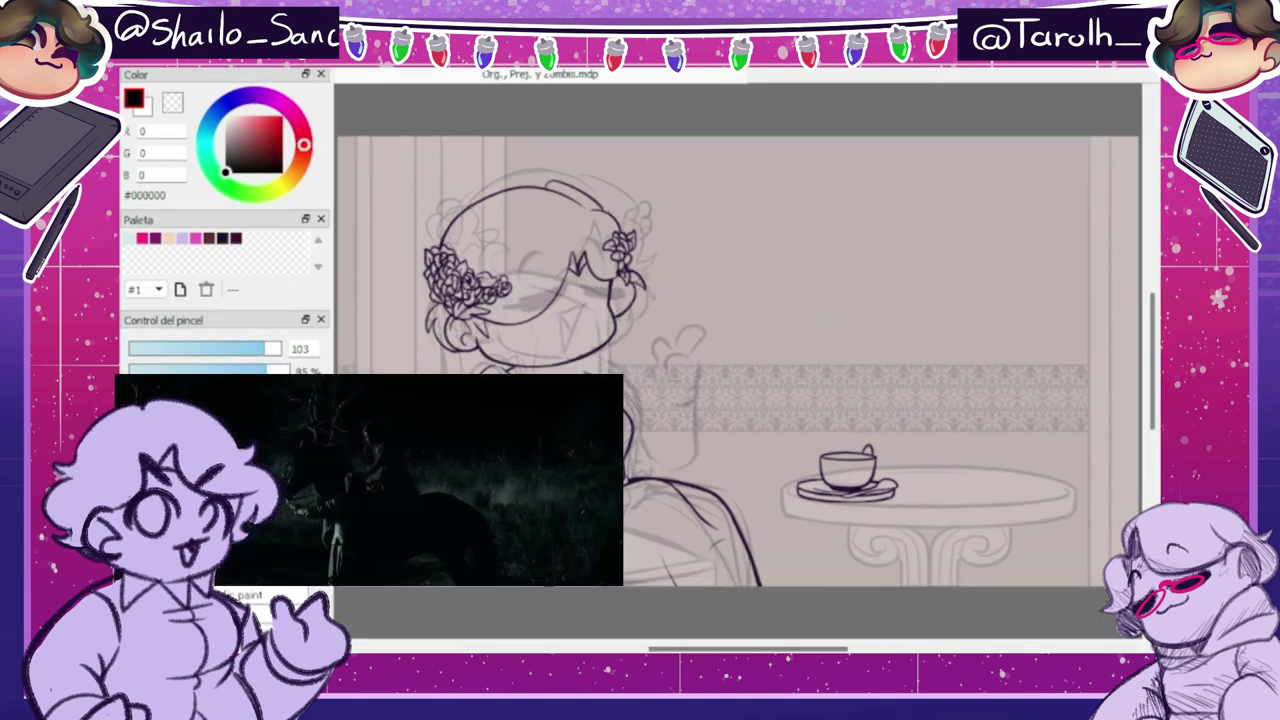
- Draw slanted thick closed-eye strokes in the next frame and transform the far eye into place
drag(503, 325, 550, 306)
click(527, 316)
click(527, 316)
key(ctrl+t)
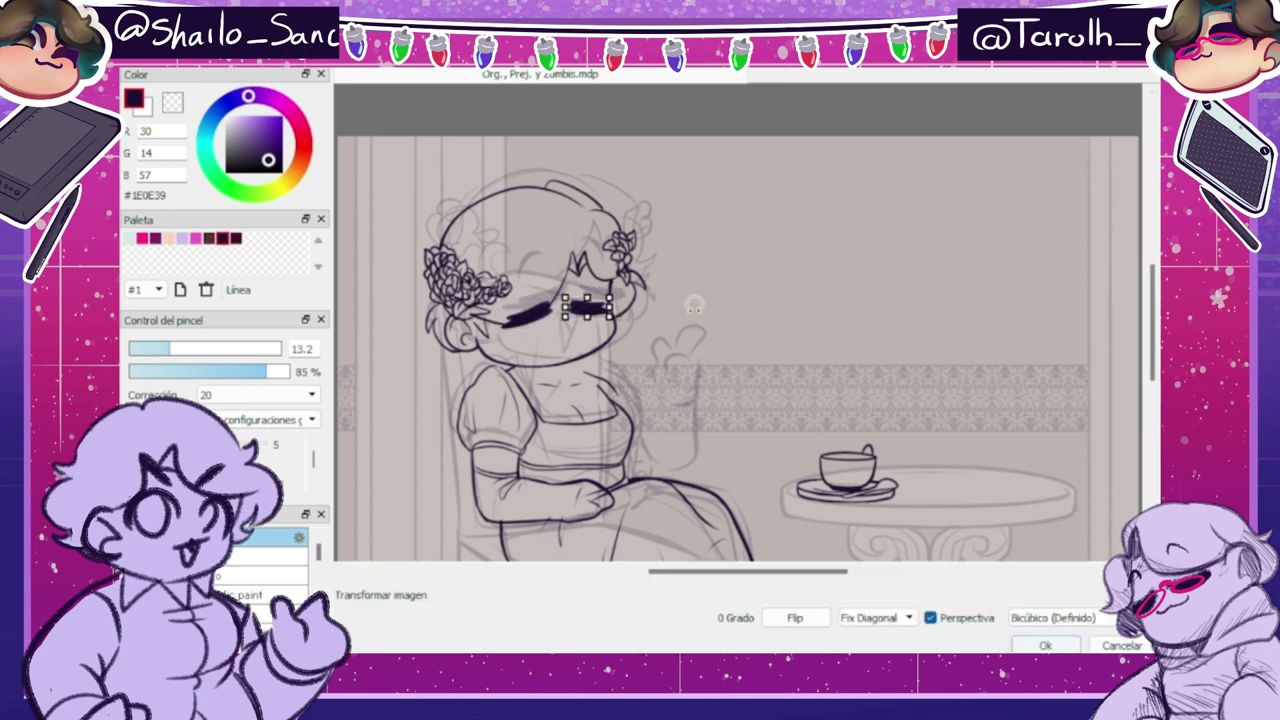
key(Return)
- Trim the closed eyes with the eraser and adjust their position and shape on the face
key(e)
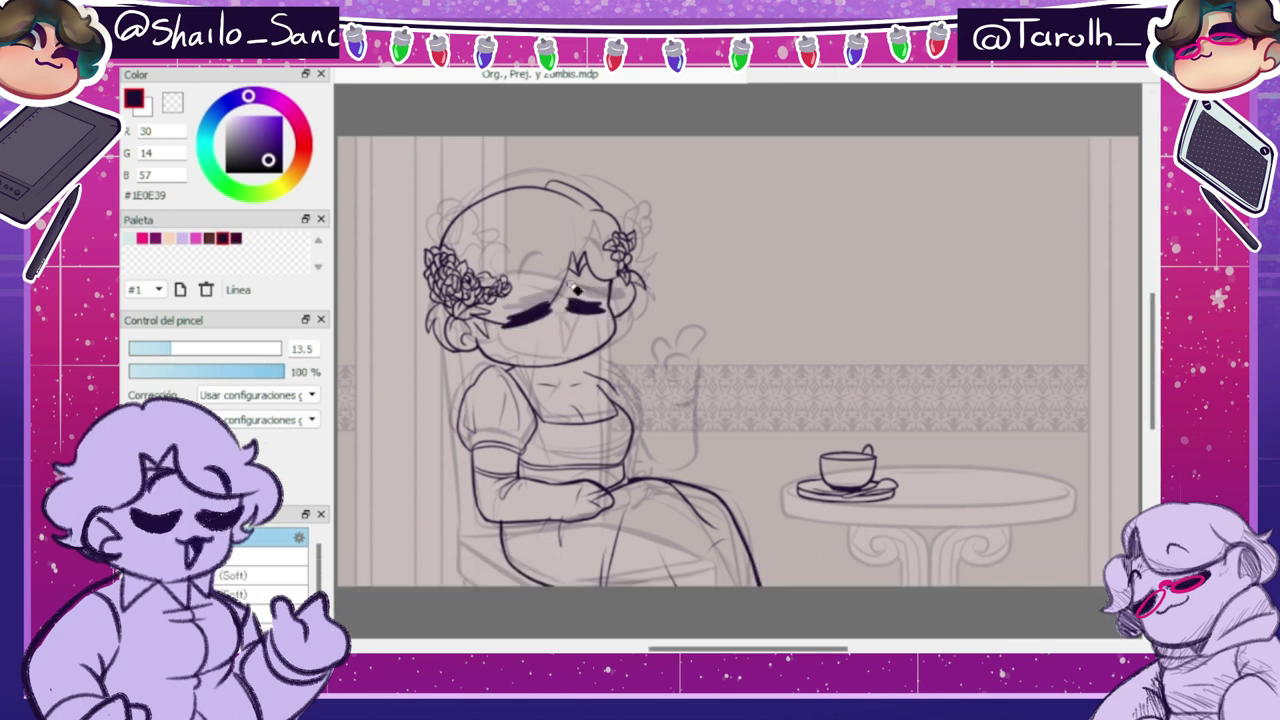
key(ctrl+t)
key(Return)
key(ctrl+t)
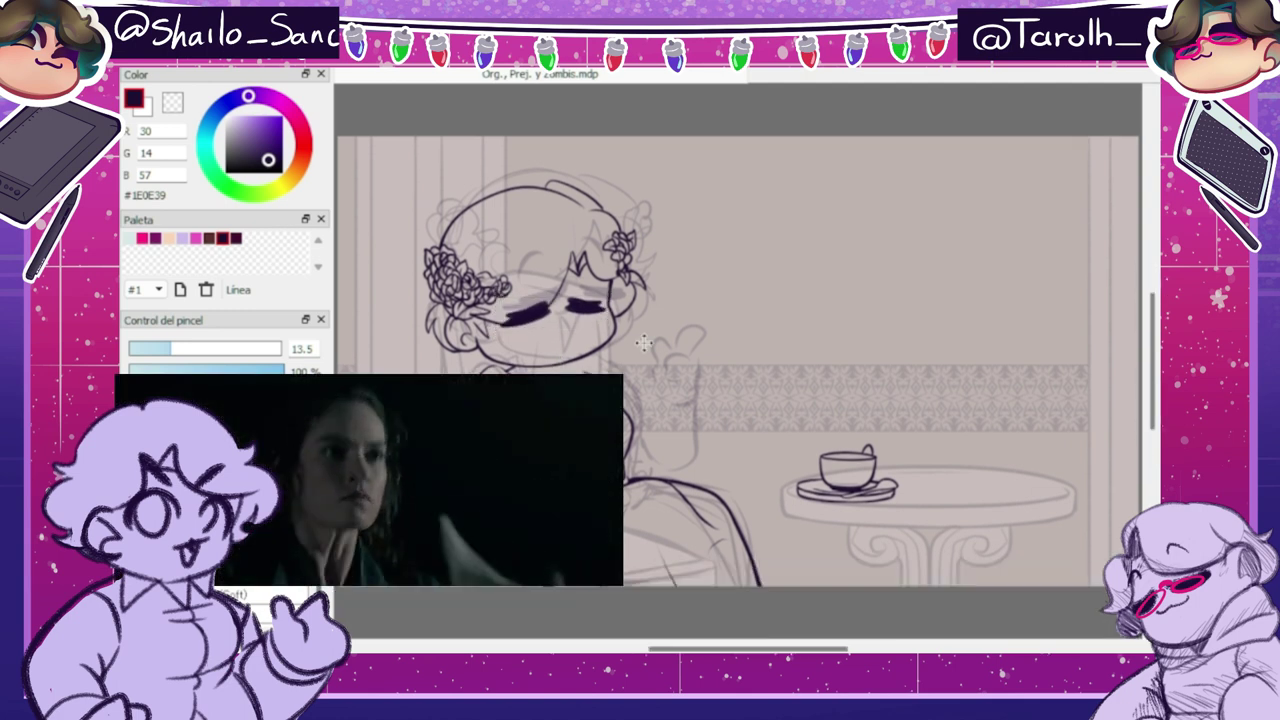
click(1041, 643)
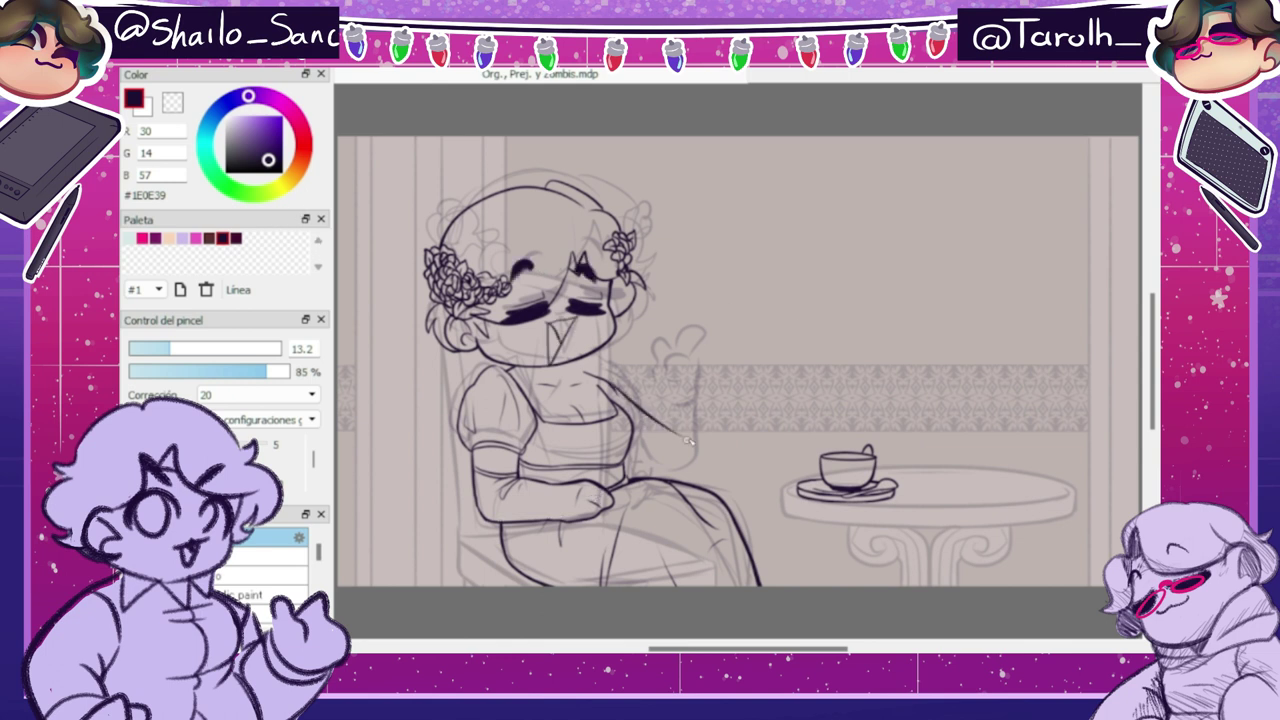
- Ink the raised far forearm and its elbow curve, undoing the stray stroke
key(e)
key(b)
mouse_move(682, 463)
mouse_down()
mouse_move(653, 471)
mouse_move(724, 361)
mouse_move(672, 465)
mouse_up()
key(ctrl+z)
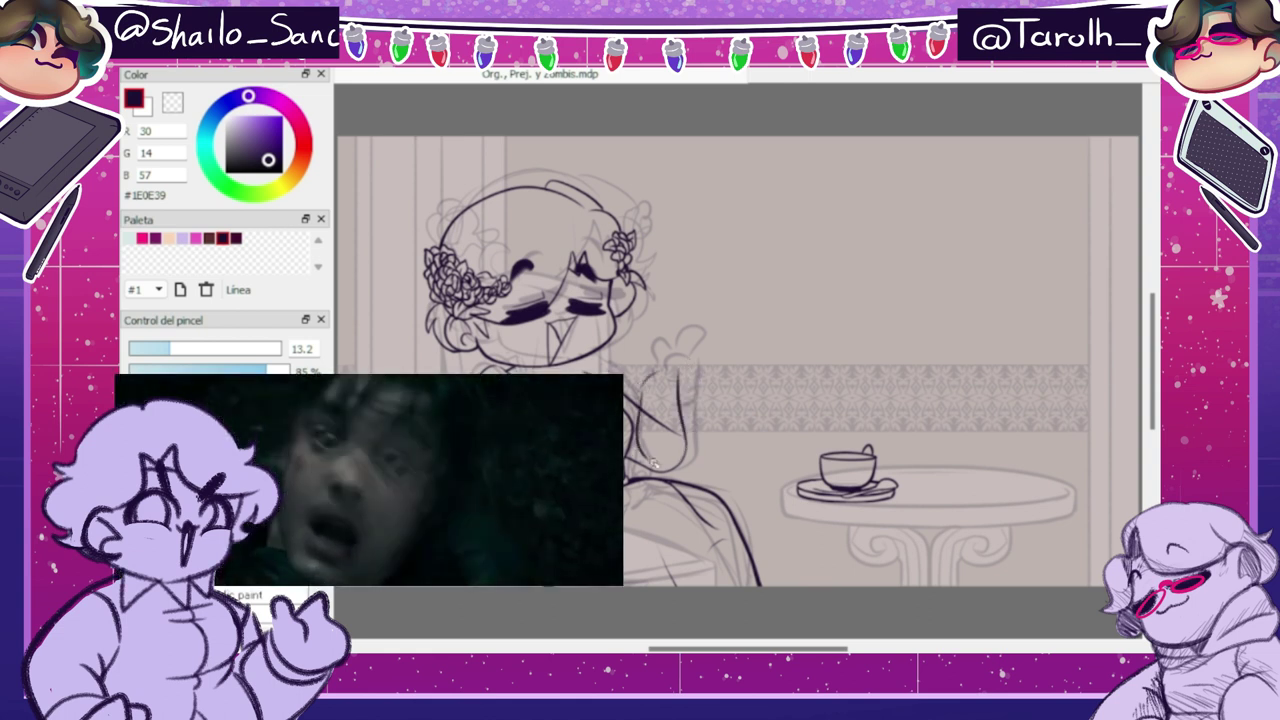
key(e)
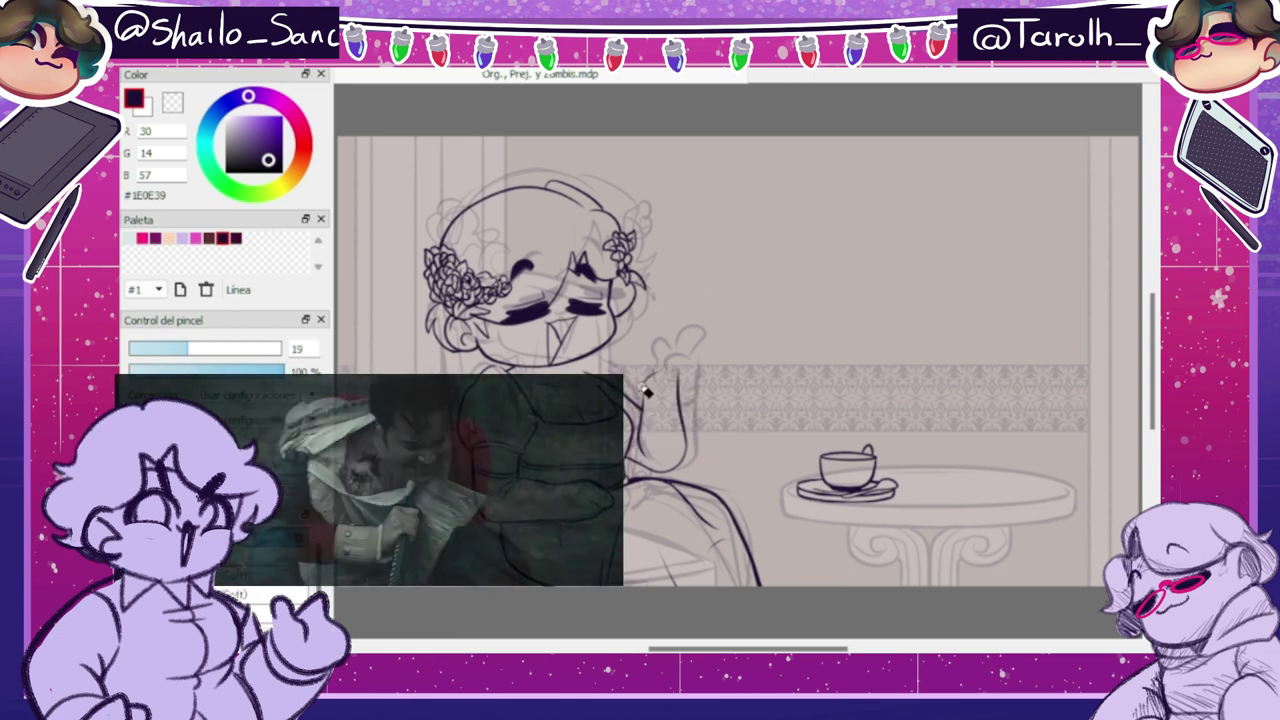
- Ink the thumb and first fingers of the raised far hand, erasing overlapping lines
key(n)
drag(634, 352, 661, 373)
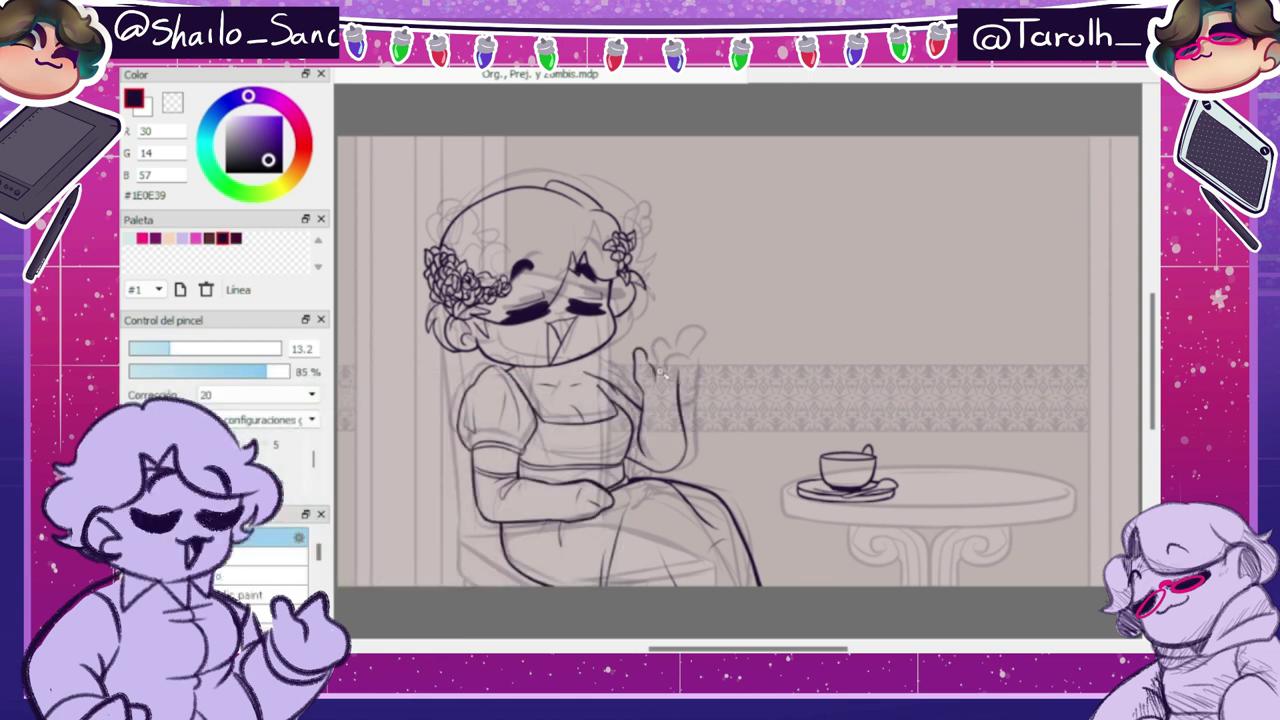
key(e)
key(n)
drag(670, 351, 686, 379)
key(e)
drag(685, 372, 680, 397)
- Refine the raised hand's fingers with alternating ink and eraser, and mesh-transform the whole forearm and hand
key(n)
key(e)
key(n)
key(e)
key(n)
key(e)
key(n)
key(ctrl+shift+t)
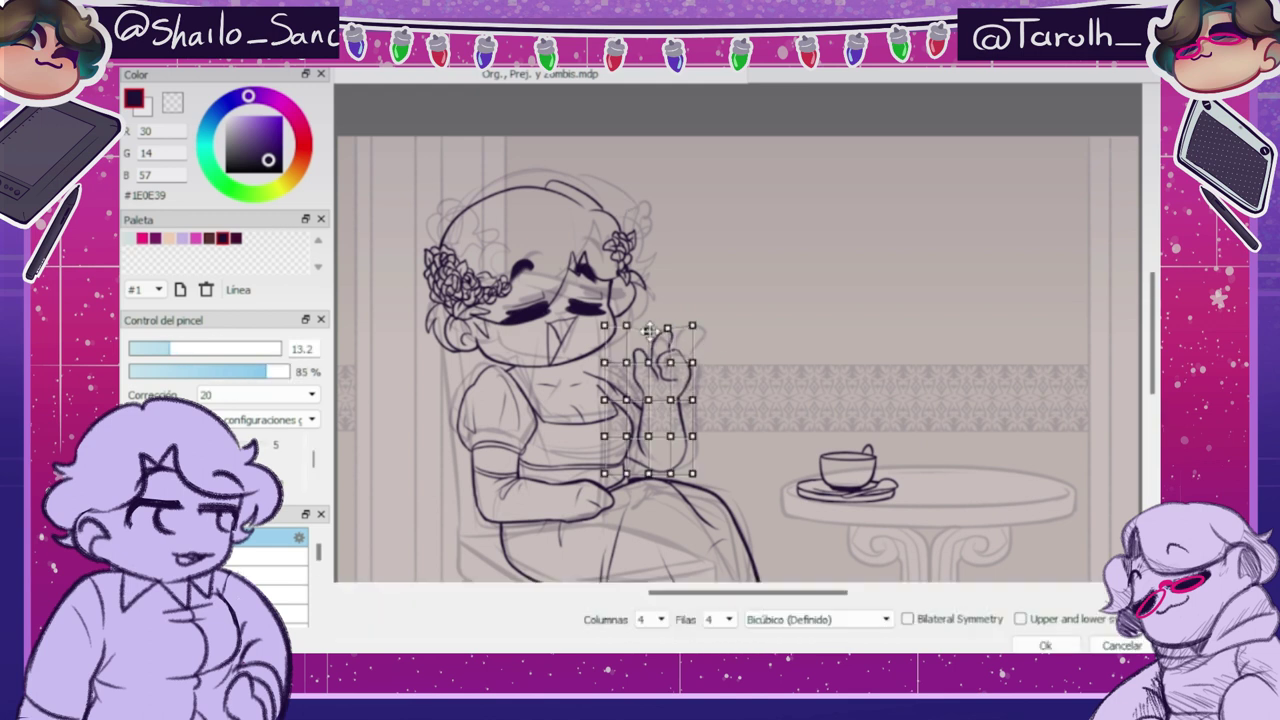
key(Return)
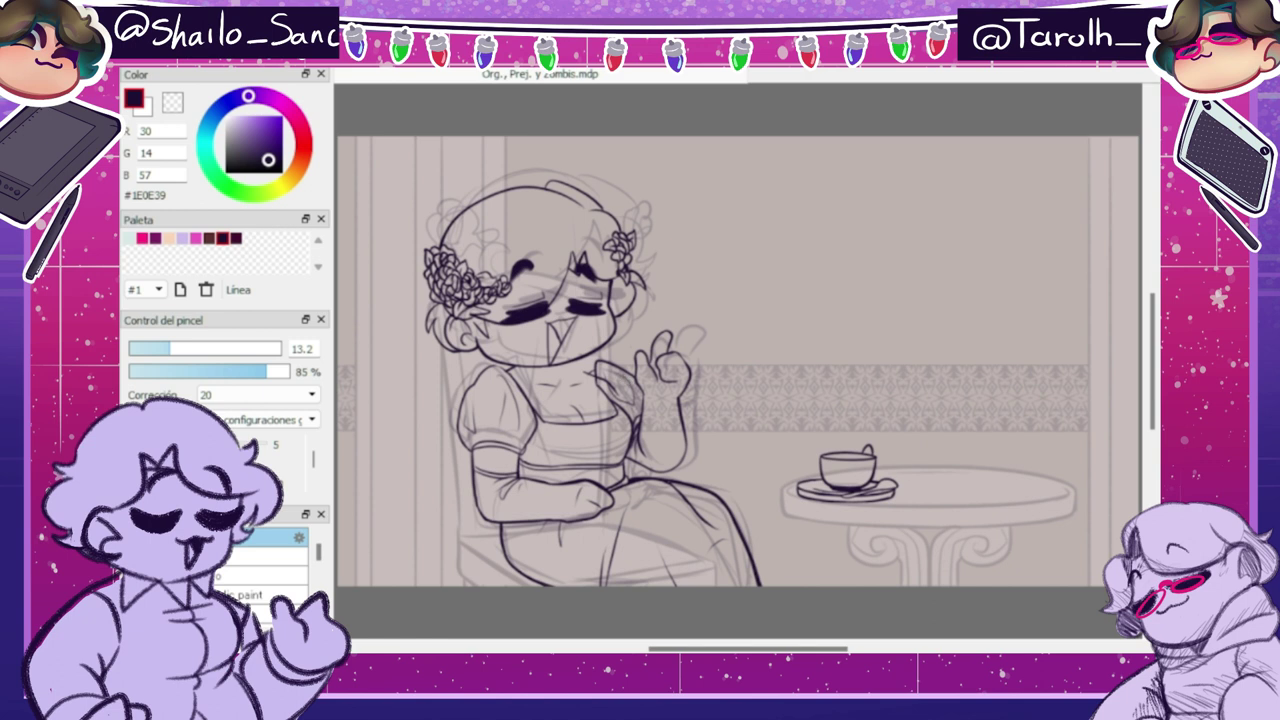
- Clean up the ink lines at the far shoulder beside the dress neckline
key(e)
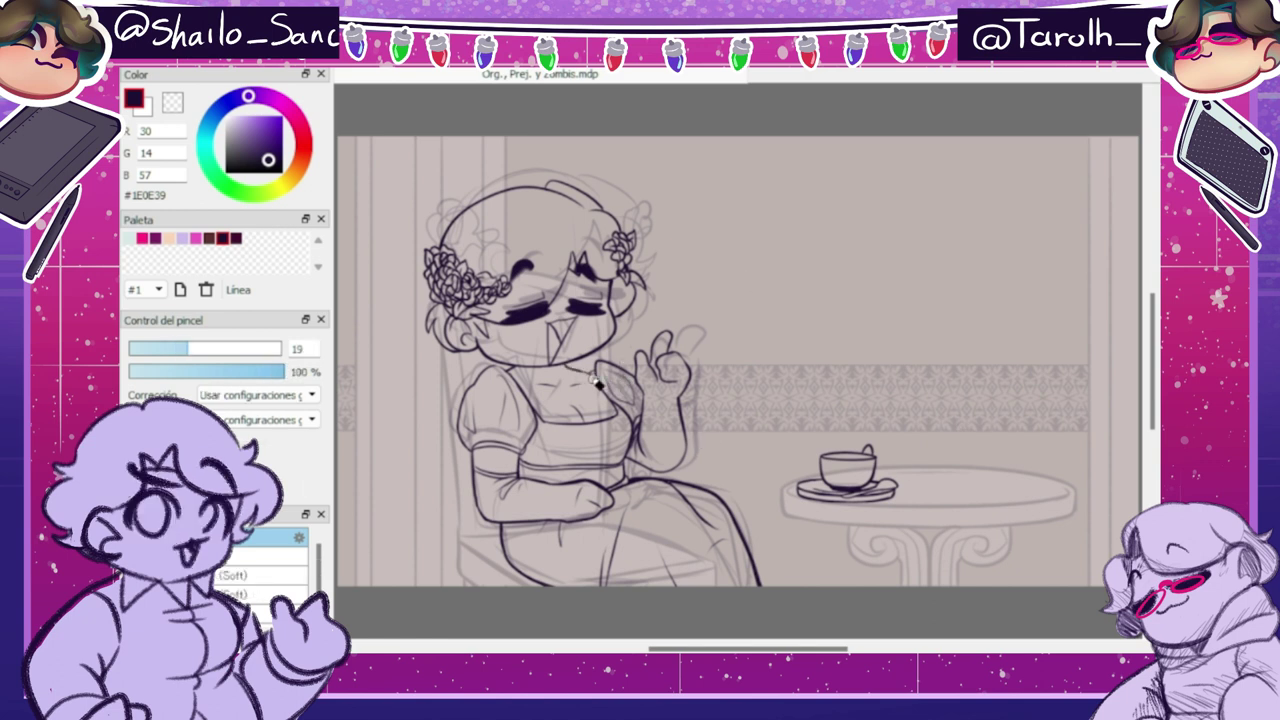
key(e)
key(b)
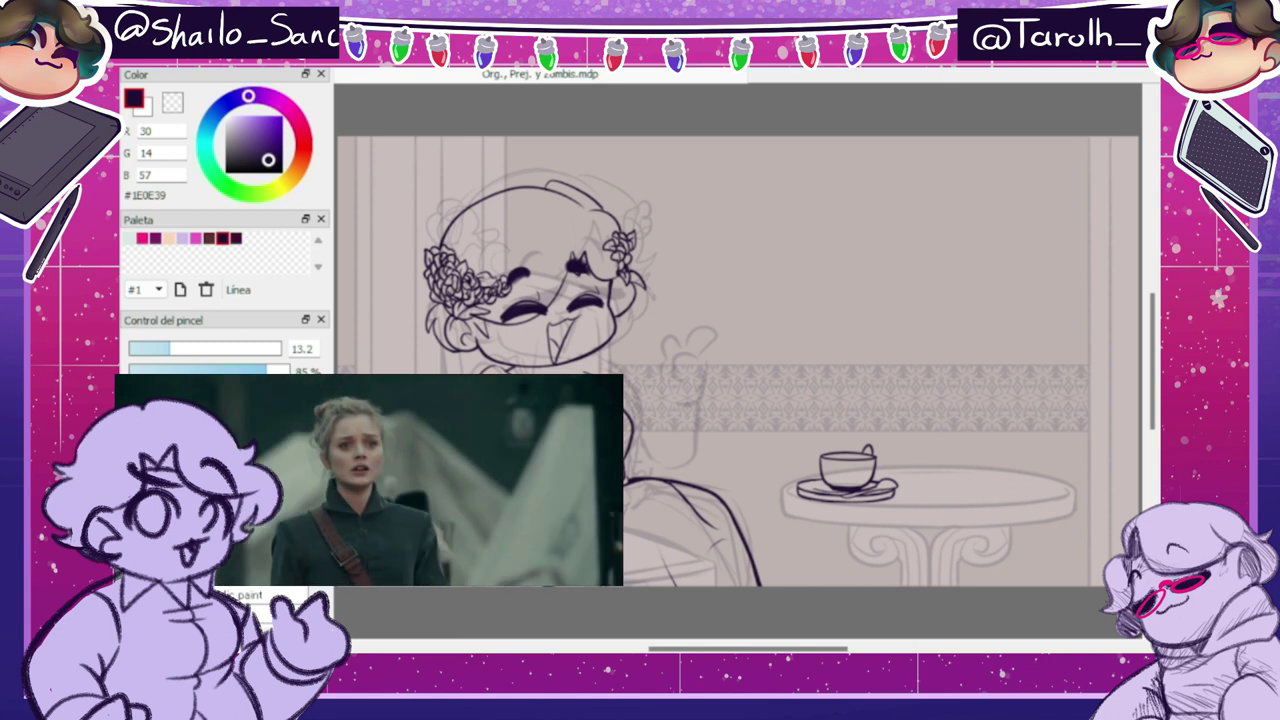
- Shift and tilt the head back in the next frame to match the sketched pose
key(ctrl+t)
drag(535, 275, 510, 275)
drag(662, 286, 663, 275)
click(1046, 645)
- Delete the copied facial features and draw thick slanted closed eyes, transforming the far eye into place
key(Delete)
drag(481, 327, 572, 298)
key(ctrl+t)
key(Return)
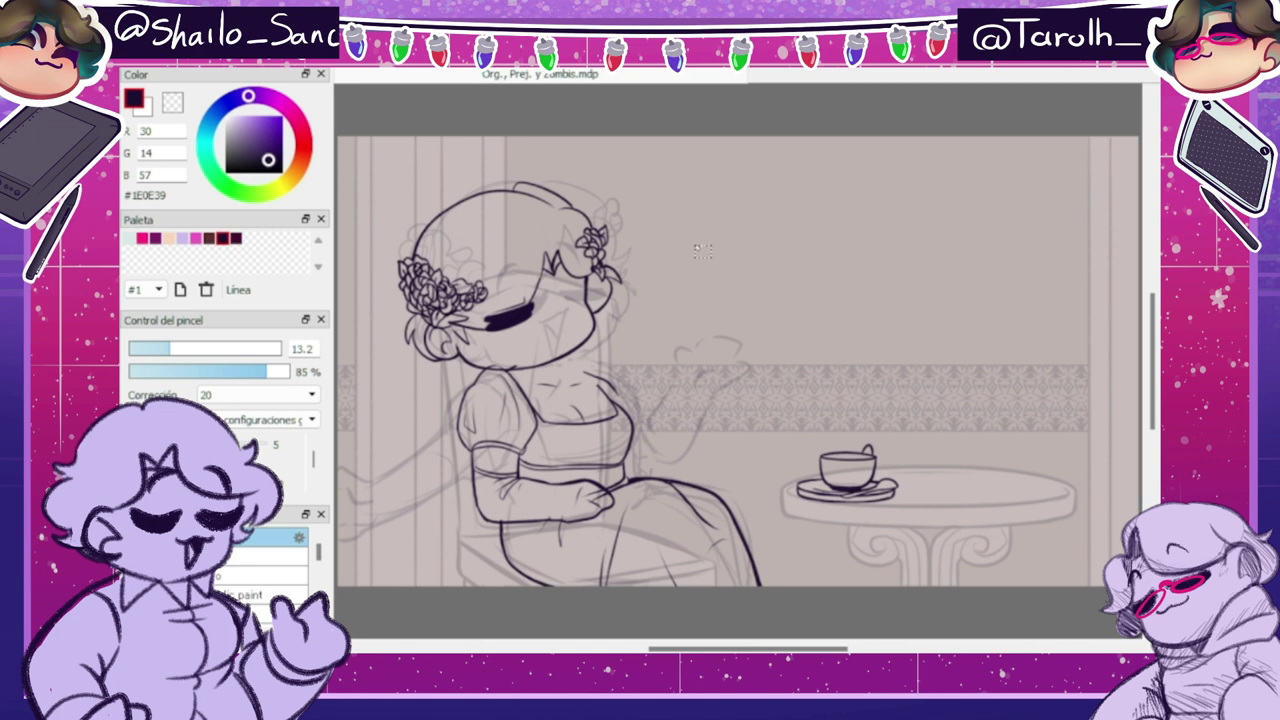
key(ctrl+t)
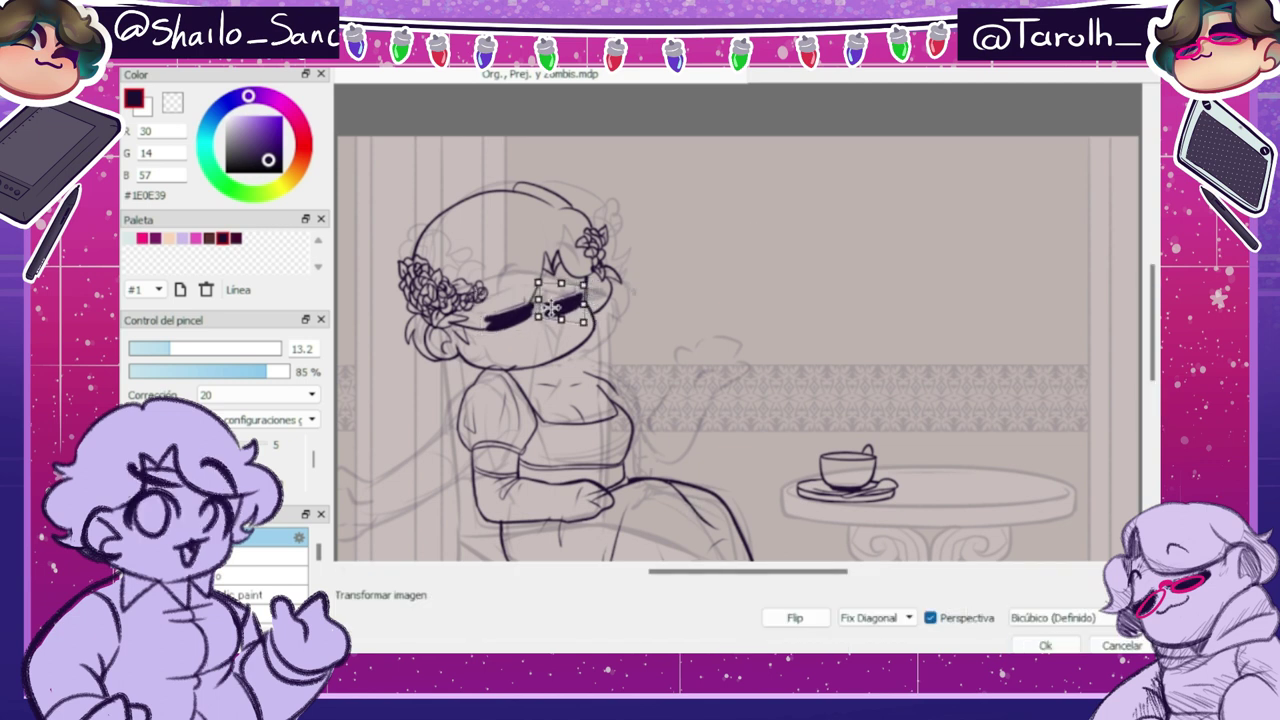
key(Return)
key(ctrl+t)
key(Return)
- Ink the eyebrows with a larger brush and the open mouth with a smaller one on the tilted face
key(bracketright)
drag(491, 295, 566, 272)
key(bracketleft)
drag(529, 331, 555, 326)
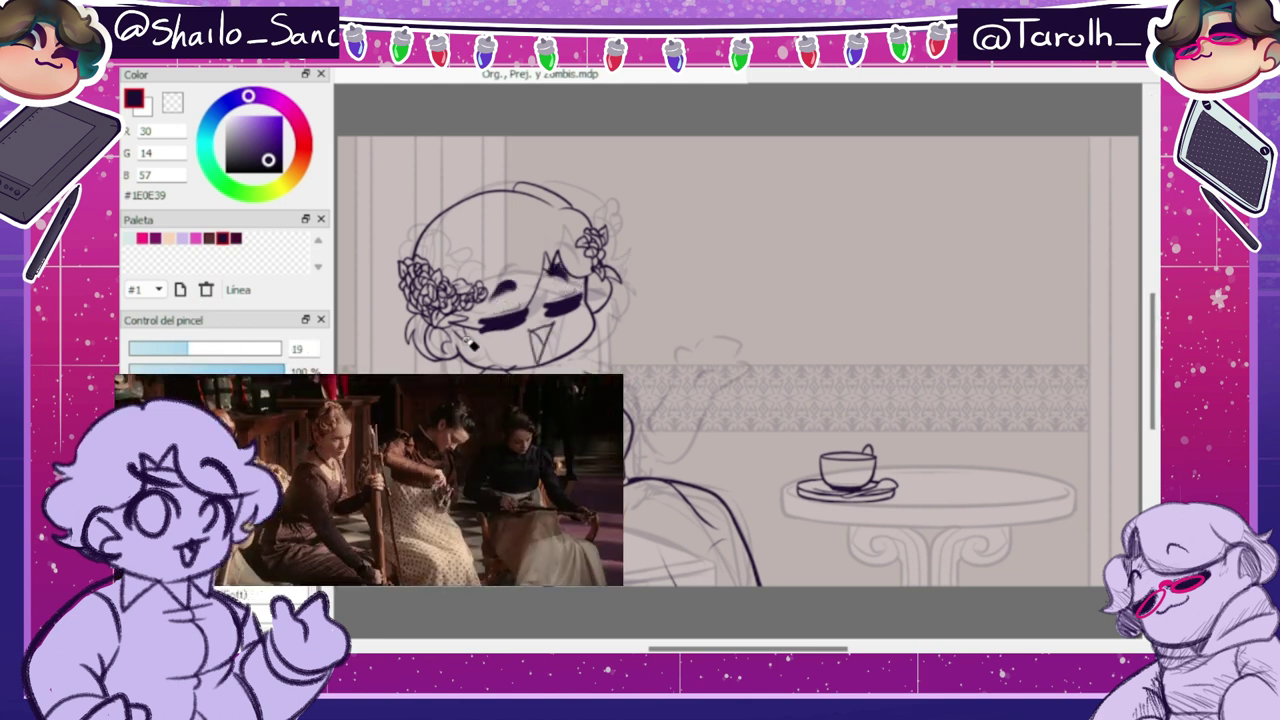
drag(731, 428, 729, 425)
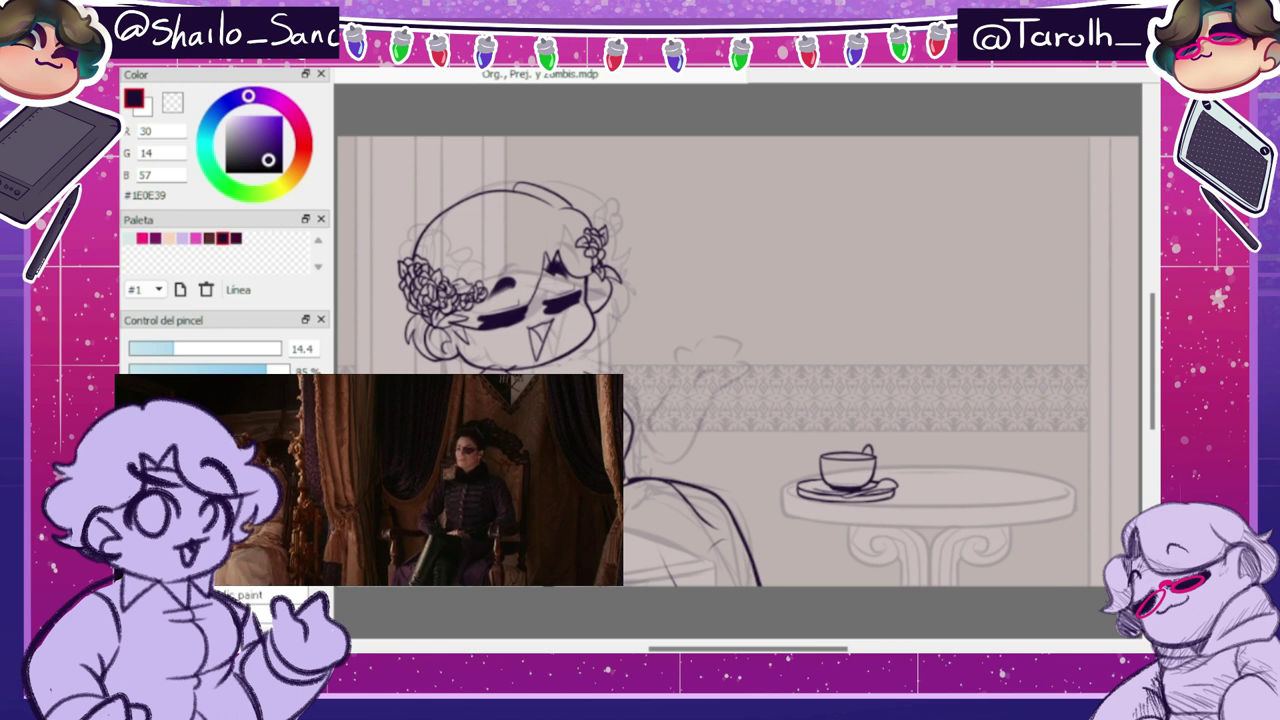
- Select the chest and torso lines and transform them to fit the sketched body, checking in mirrored view
drag(663, 357, 632, 465)
key(ctrl+t)
key(h)
key(h)
click(1046, 645)
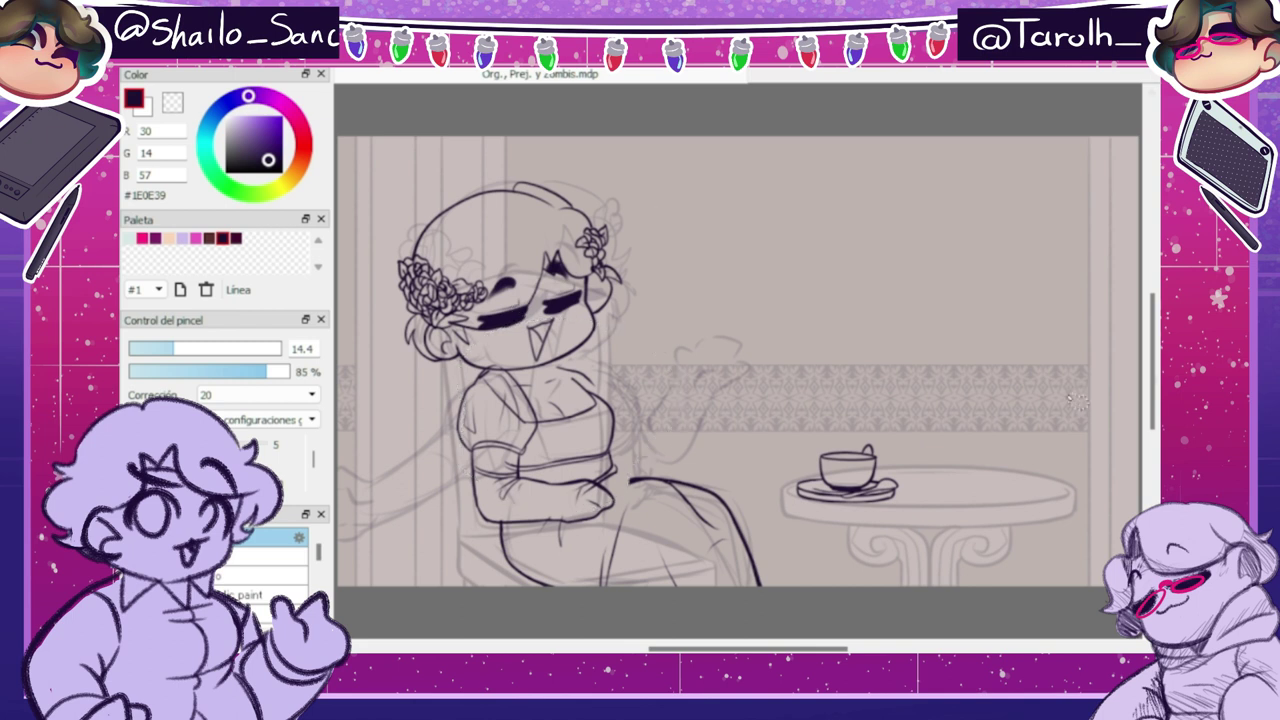
- Erase the copied arm across the lap and redraw the skirt's upper edge and folds, checking the drawing in mirrored view
key(e)
key(b)
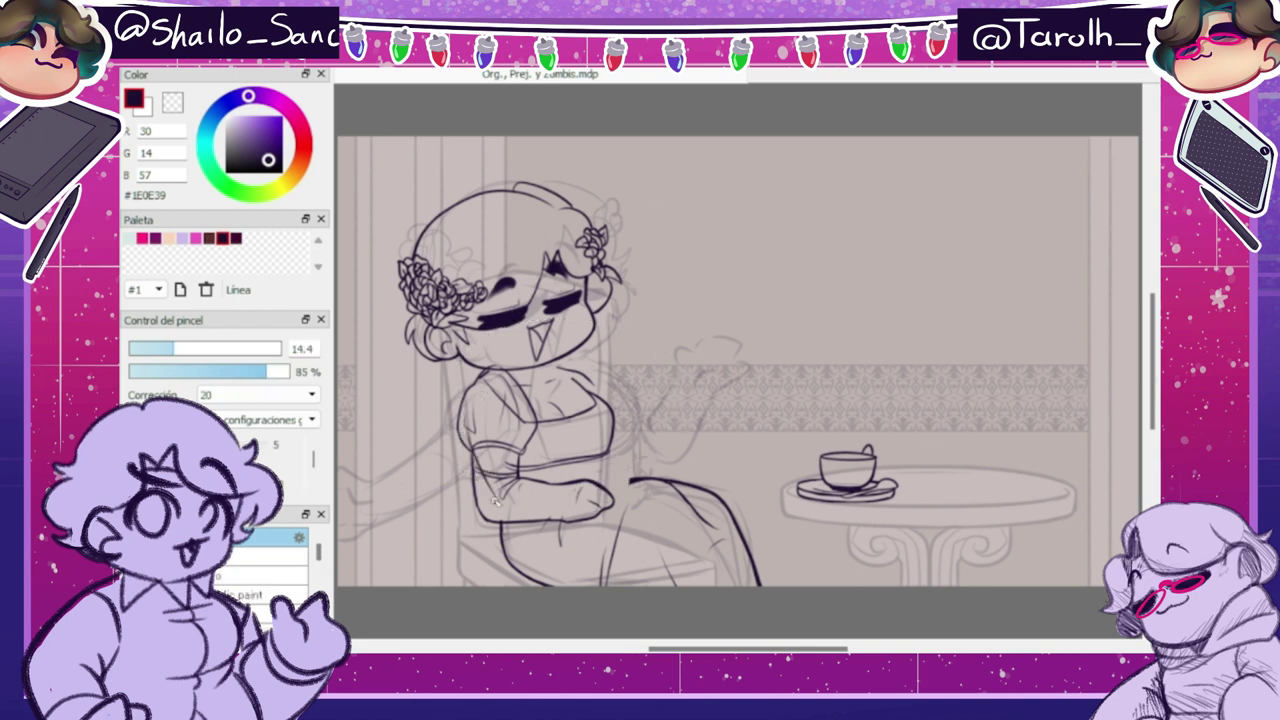
key(e)
key(b)
key(h)
key(h)
key(e)
mouse_move(657, 488)
mouse_down()
mouse_move(707, 555)
mouse_move(658, 549)
mouse_move(614, 588)
mouse_up()
key(b)
key(e)
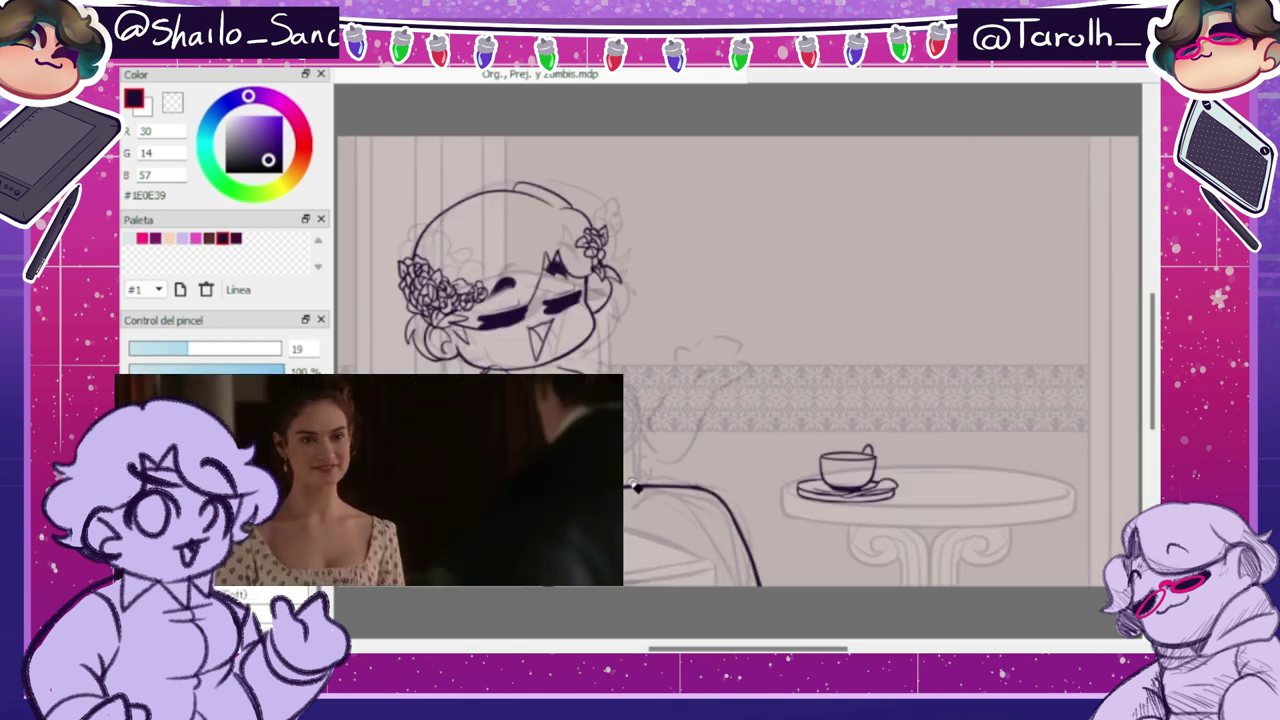
- Ink the near arm stretched out to the chair side, with its puffed sleeve and cuff bands
key(n)
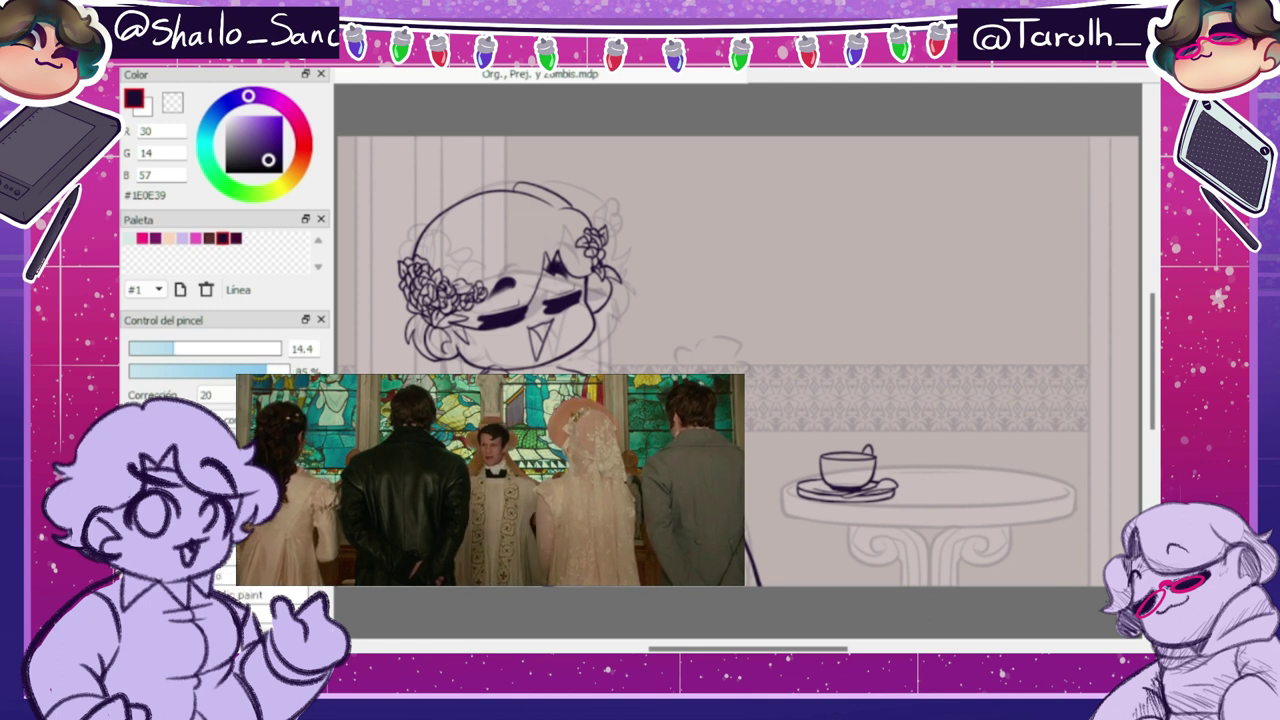
key(e)
key(n)
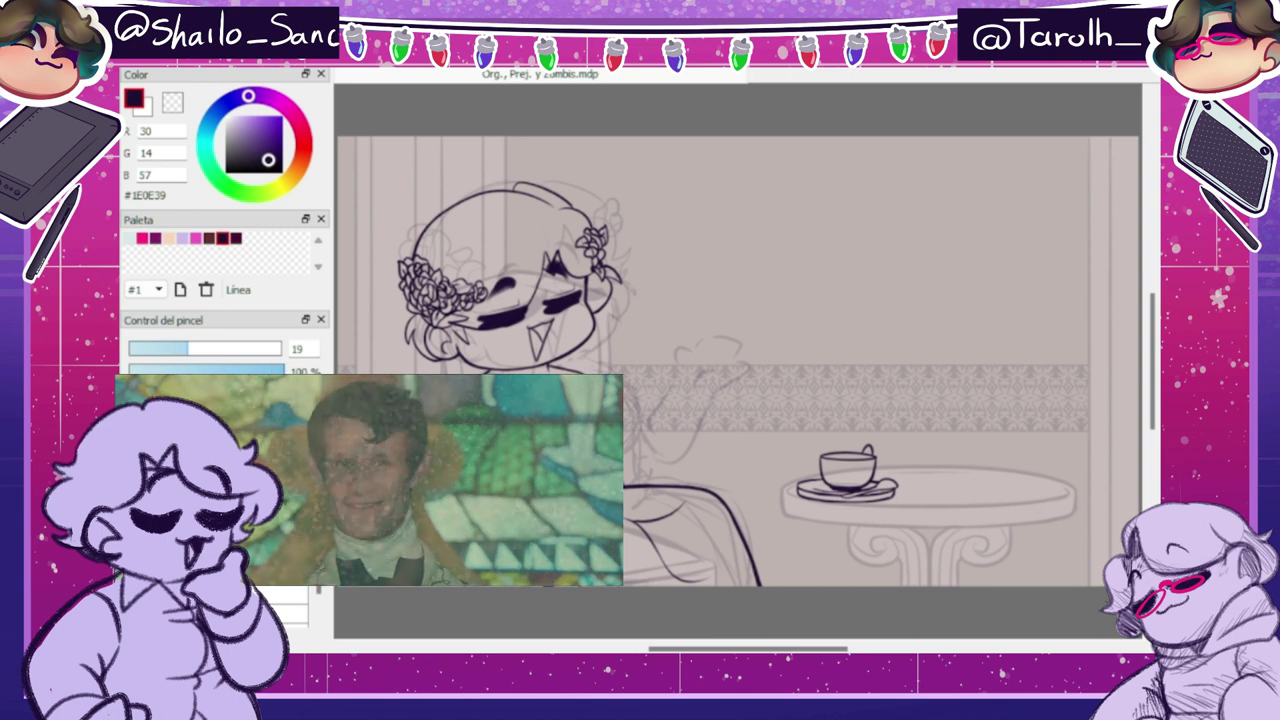
mouse_move(349, 484)
mouse_down()
mouse_move(421, 502)
mouse_move(430, 526)
mouse_up()
key(b)
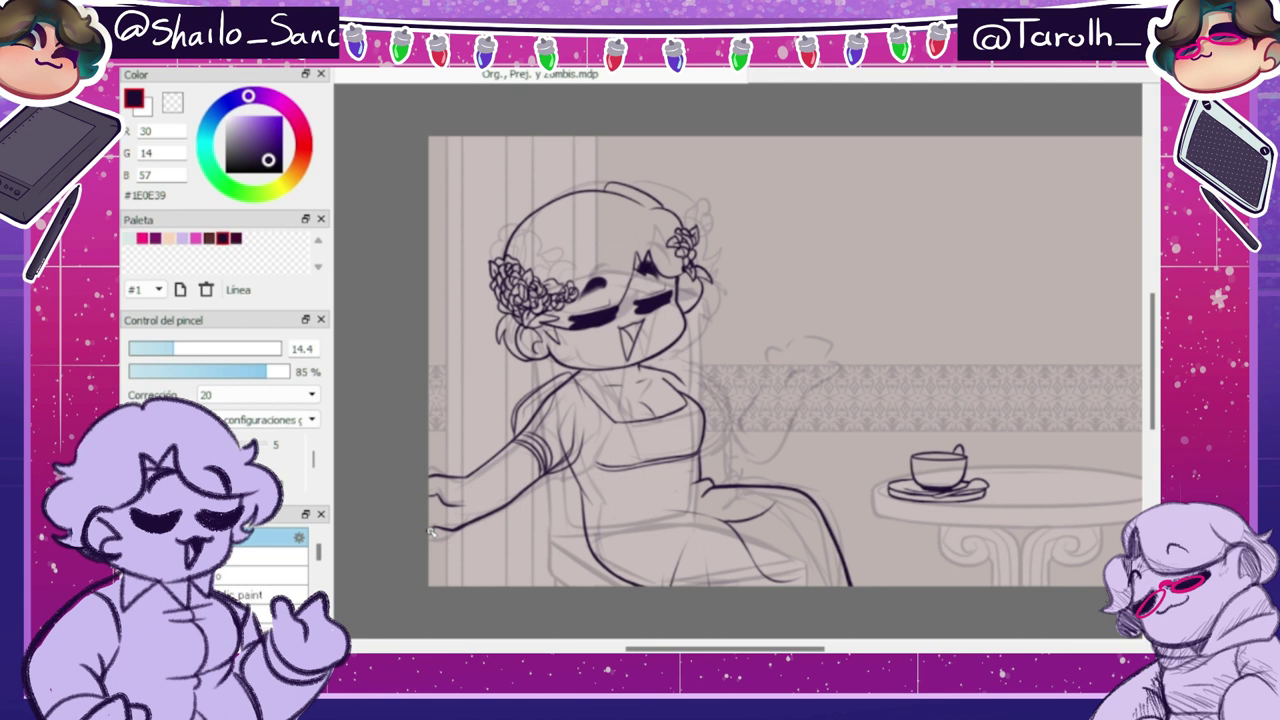
key(e)
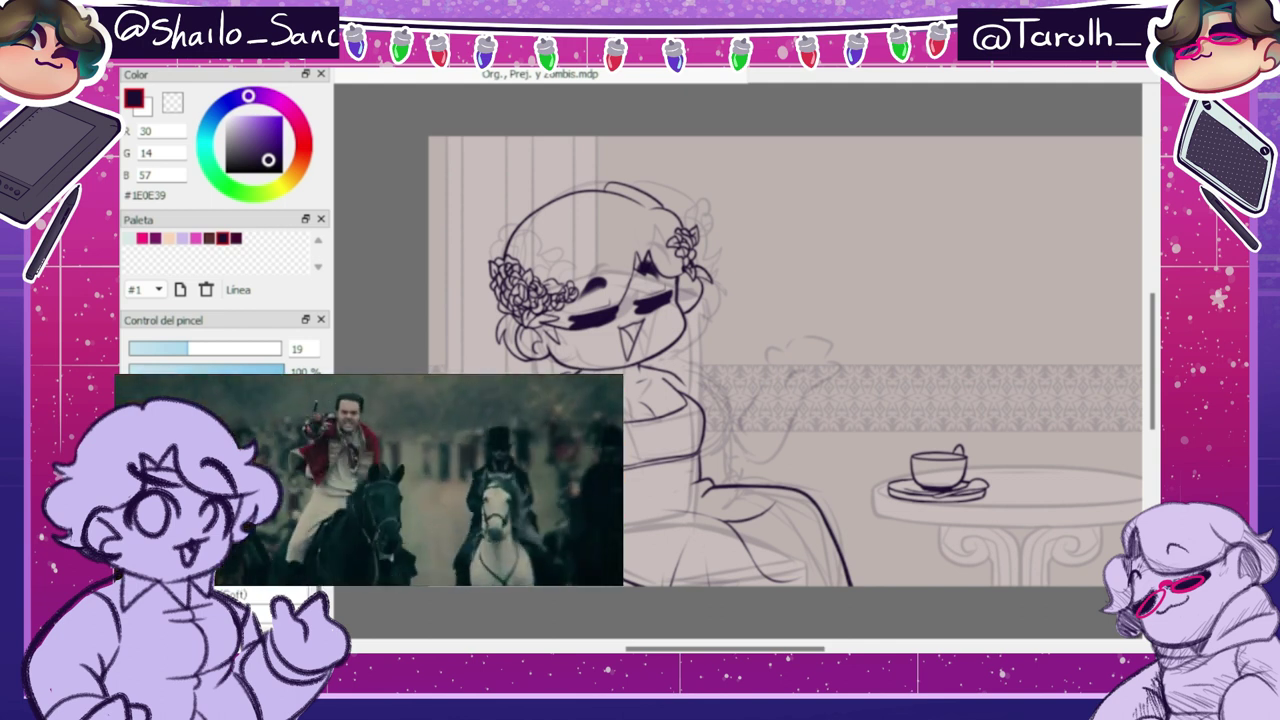
key(b)
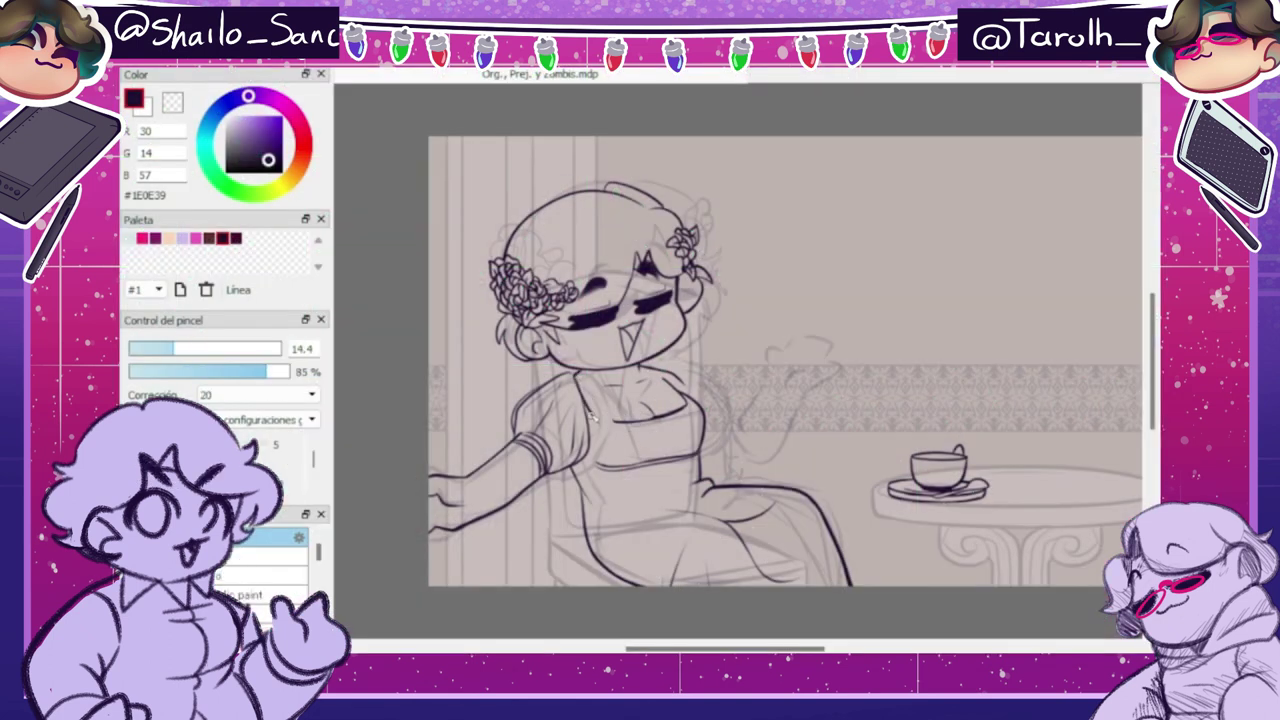
- Clean up the bodice lines beside the near sleeve and along the neckline and bust seam
drag(592, 418, 614, 422)
key(e)
key(b)
key(e)
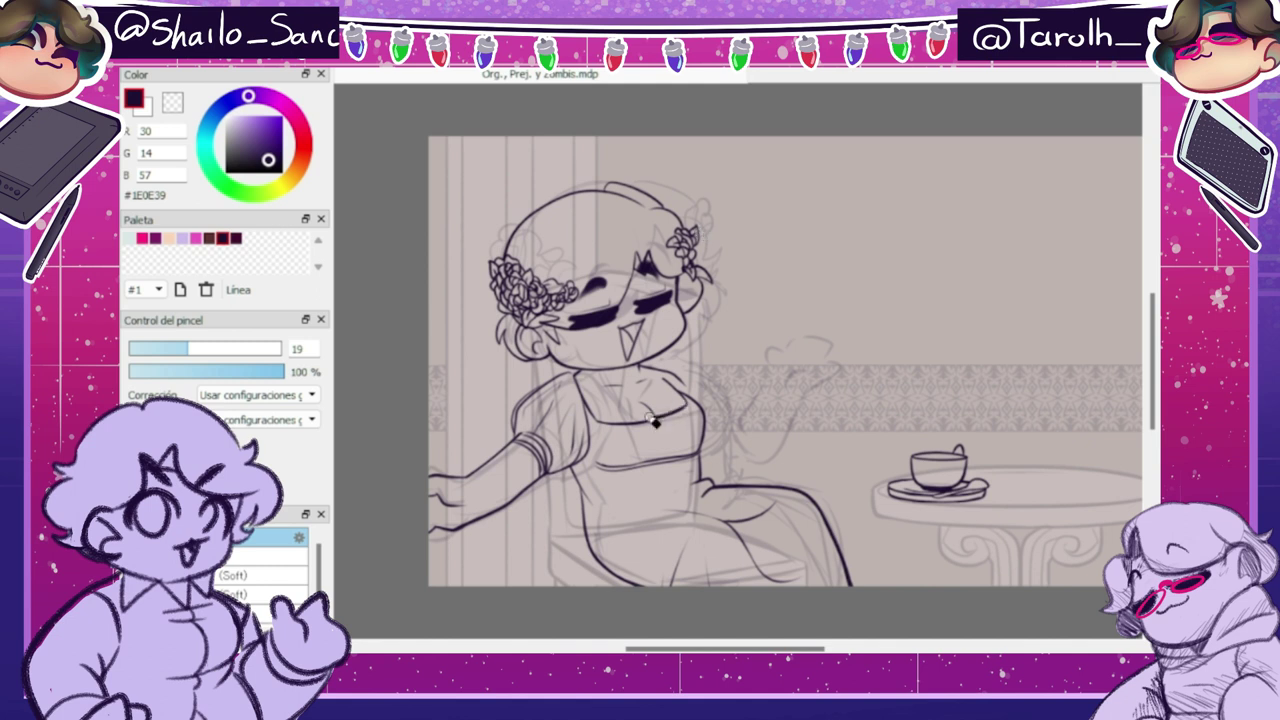
key(e)
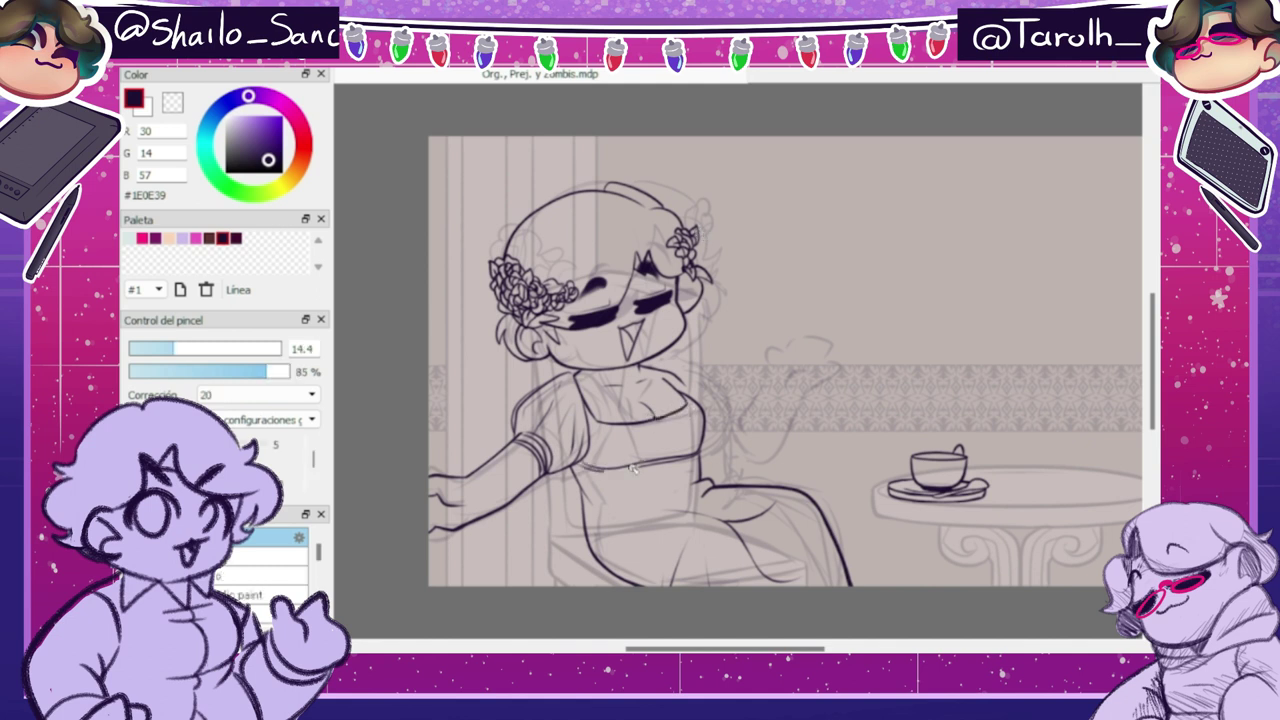
- Warp the under-bust seam with a mesh transform of 6 columns and 6 rows to follow the torso's tilt
key(ctrl+shift+t)
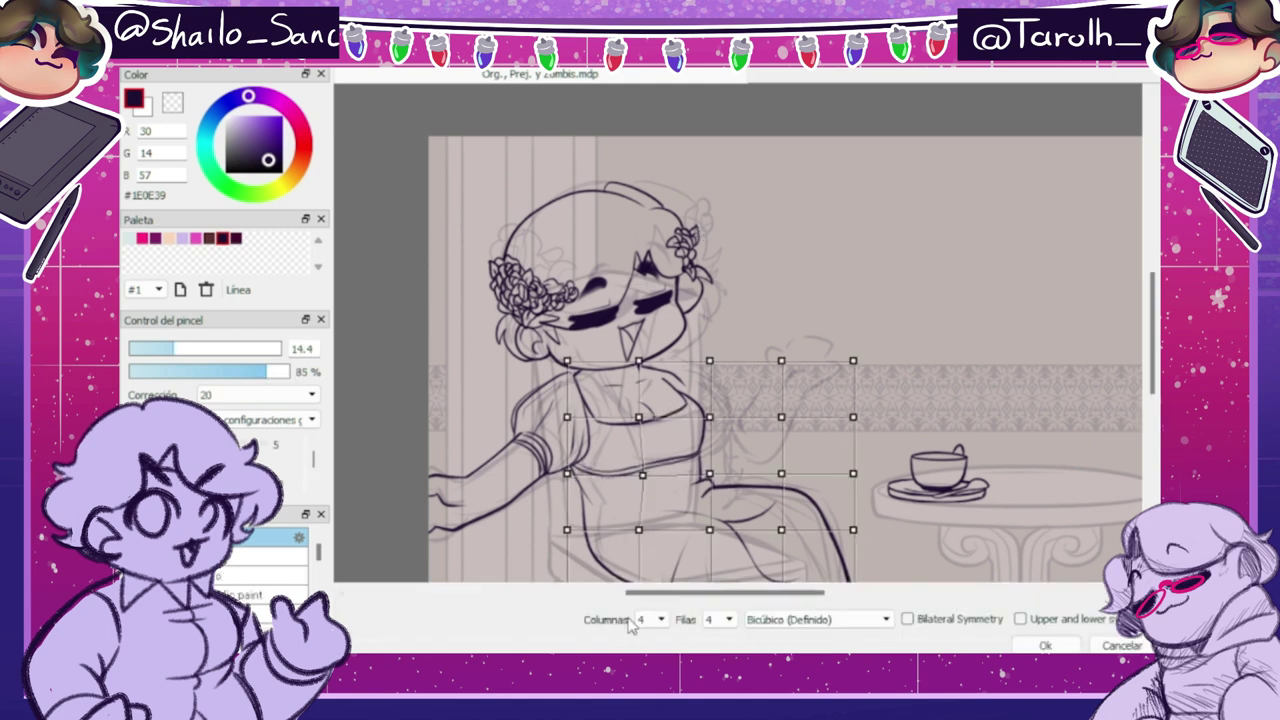
click(652, 619)
click(648, 655)
click(720, 619)
click(716, 655)
drag(615, 474, 617, 437)
drag(663, 474, 668, 474)
click(1049, 642)
click(1048, 640)
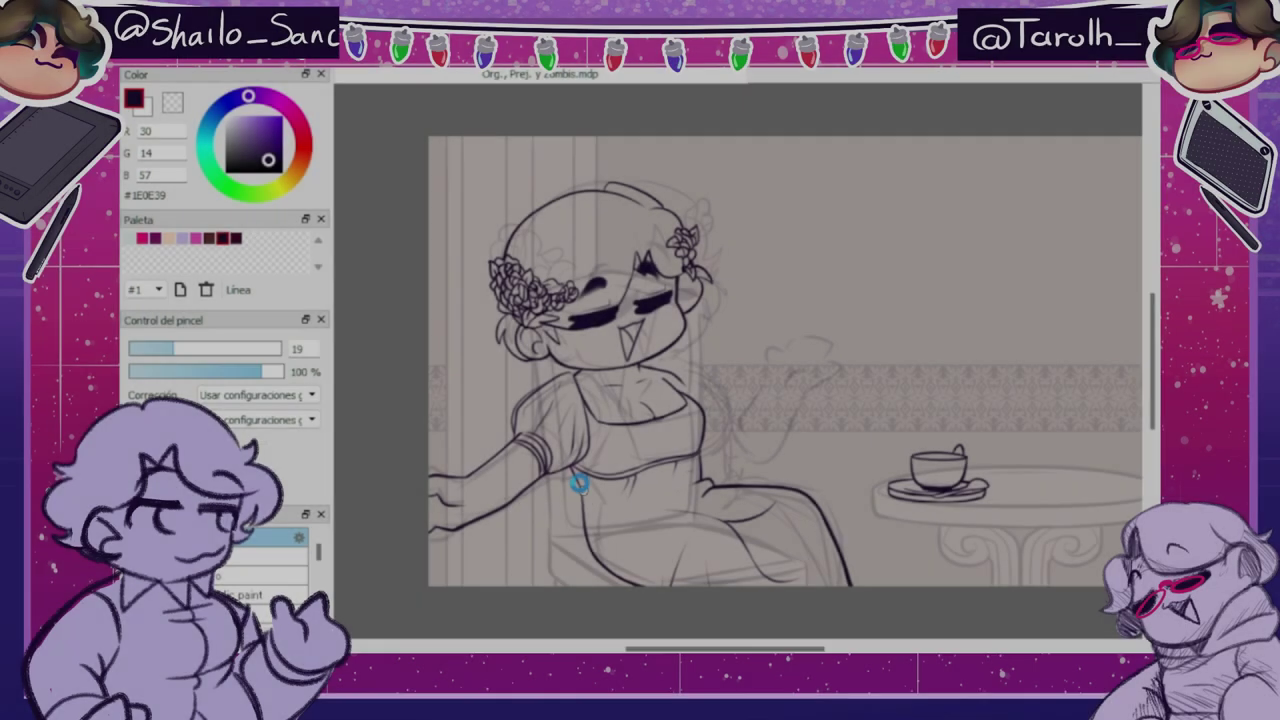
- Draw gathers below the bust seam and ink the far forearm raised toward the table
key(b)
drag(588, 510, 665, 508)
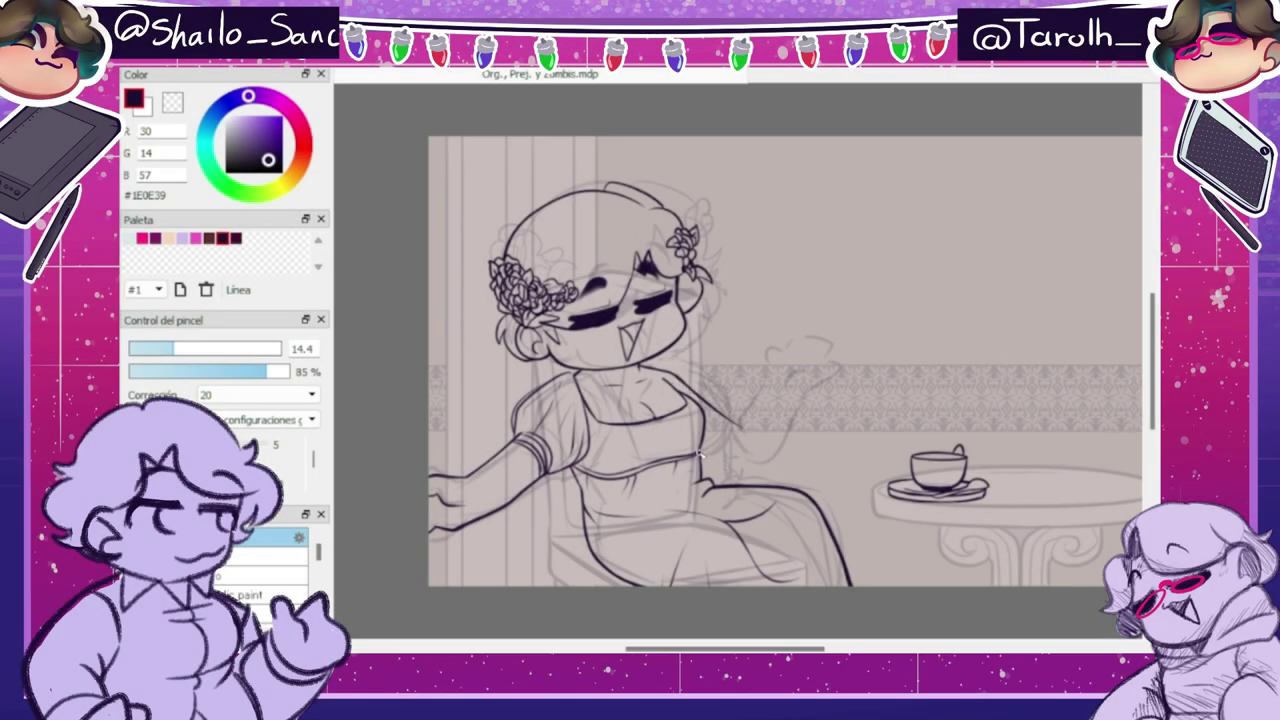
mouse_move(756, 382)
mouse_down()
mouse_move(726, 408)
mouse_move(714, 438)
mouse_up()
key(e)
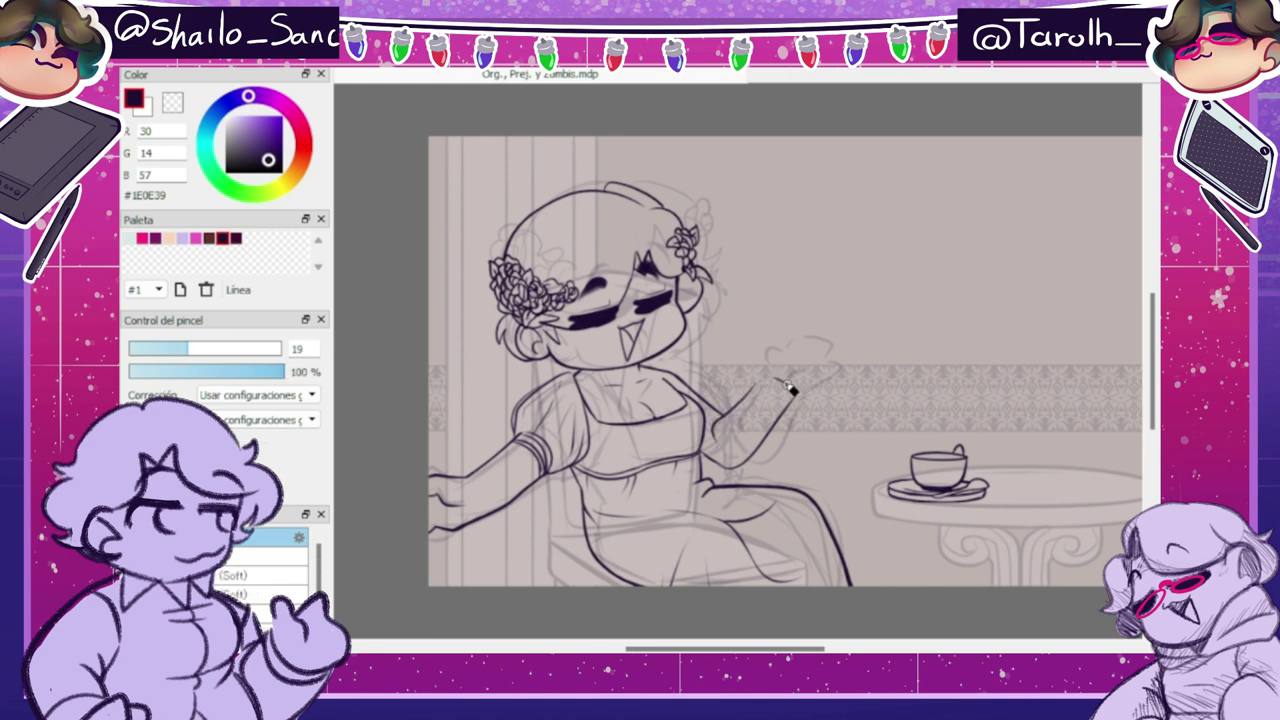
key(n)
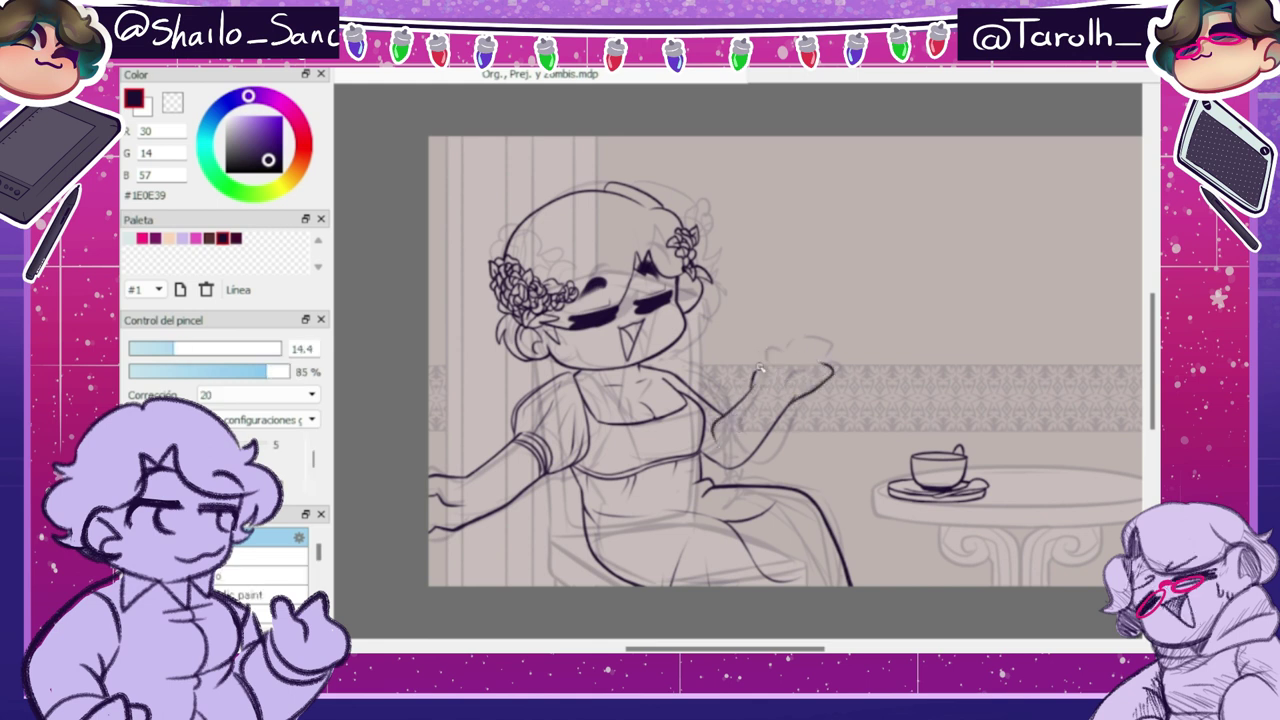
- Ink the raised hand's palm and fingers over the sketch, erasing stray ends
key(e)
key(n)
drag(781, 364, 808, 358)
mouse_move(808, 357)
mouse_down()
mouse_move(812, 395)
mouse_move(794, 352)
mouse_move(794, 400)
mouse_move(833, 406)
mouse_up()
key(e)
key(n)
key(e)
- Mesh-warp the raised hand to adjust its size and shape
key(ctrl+shift+t)
drag(838, 375, 829, 376)
drag(838, 342, 769, 349)
drag(769, 375, 768, 379)
drag(701, 342, 772, 348)
drag(768, 406, 773, 407)
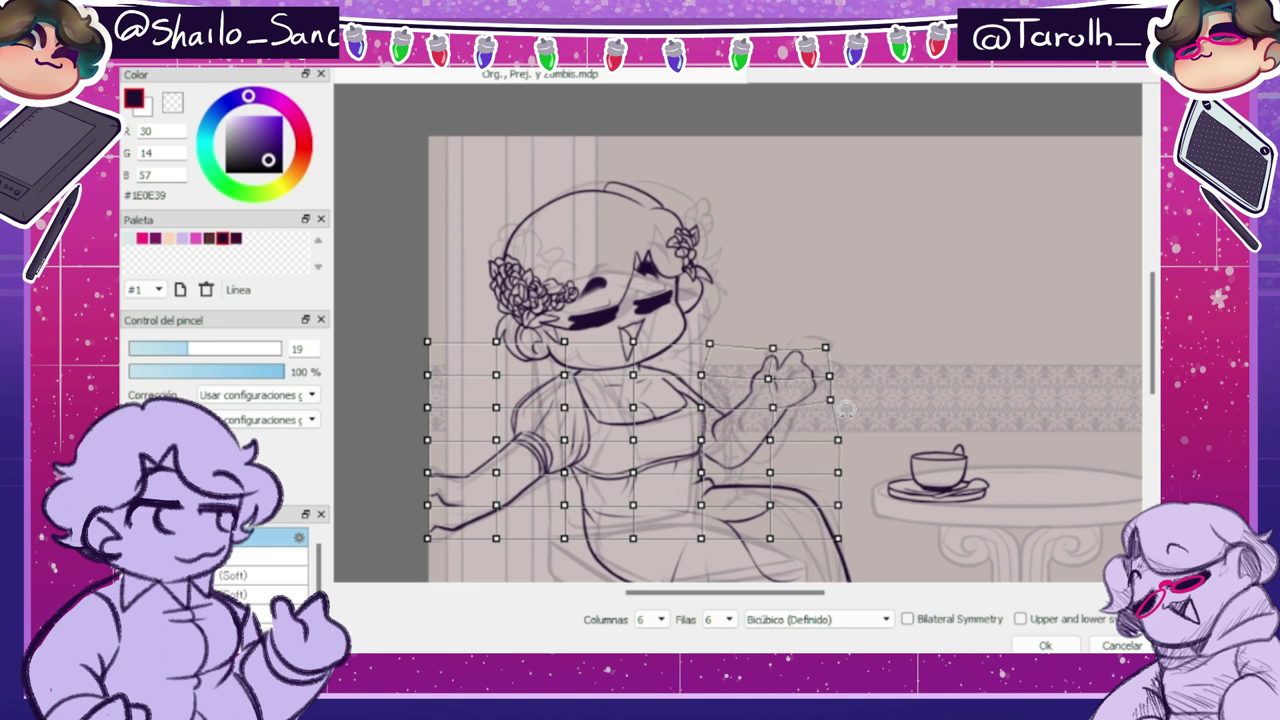
key(Return)
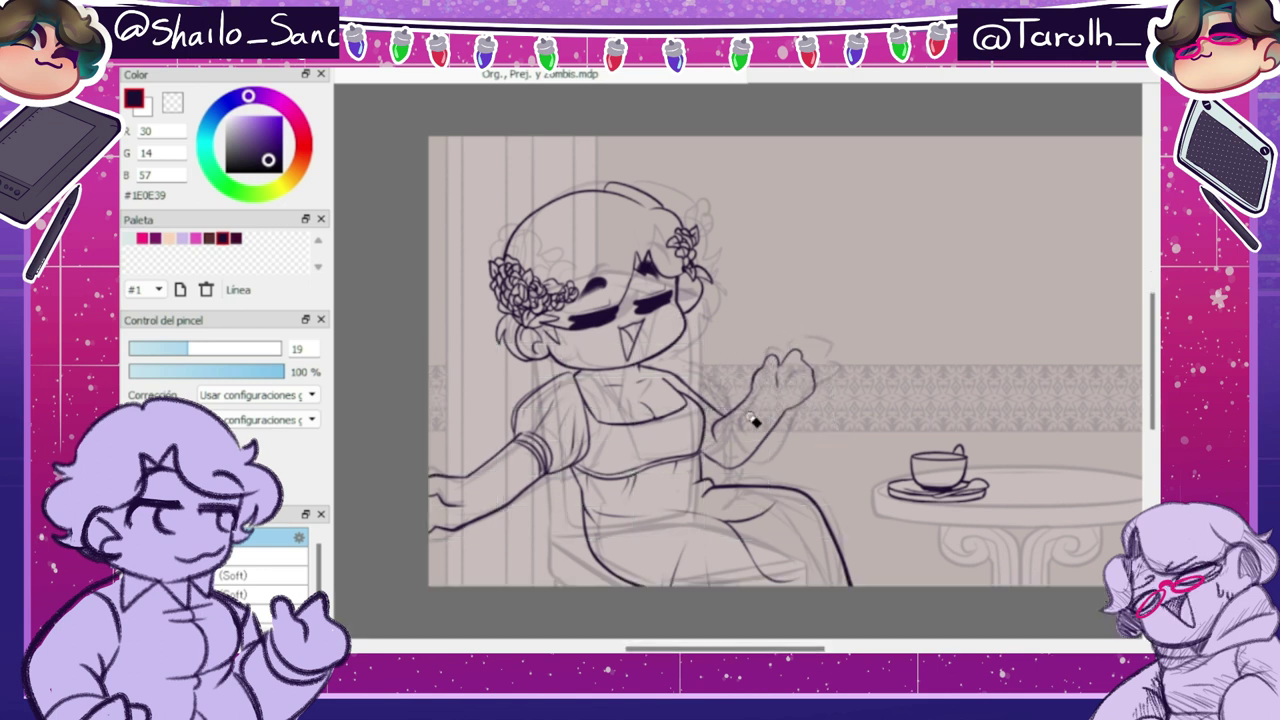
- Clean the contour of the raised forearm from wrist to elbow
drag(770, 426, 718, 474)
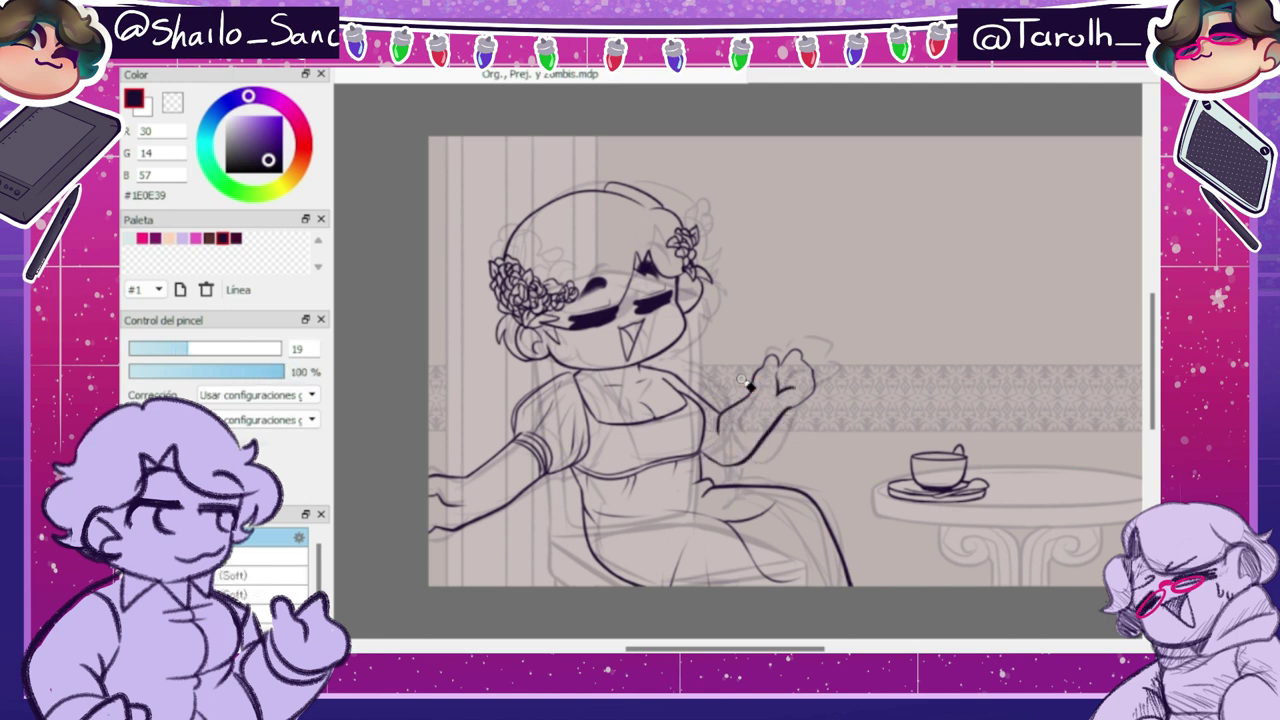
key(b)
key(b)
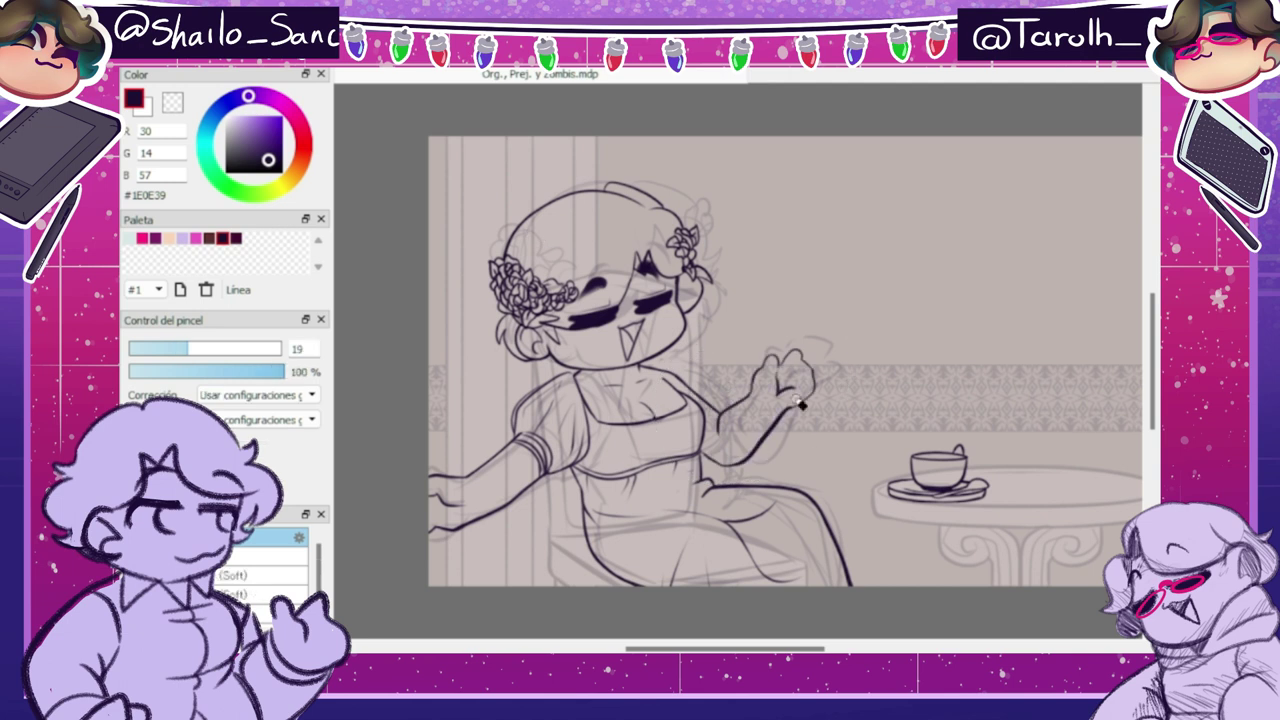
- Finish the far sleeve's cuff bands and fill the selected figure silhouette with white
key(e)
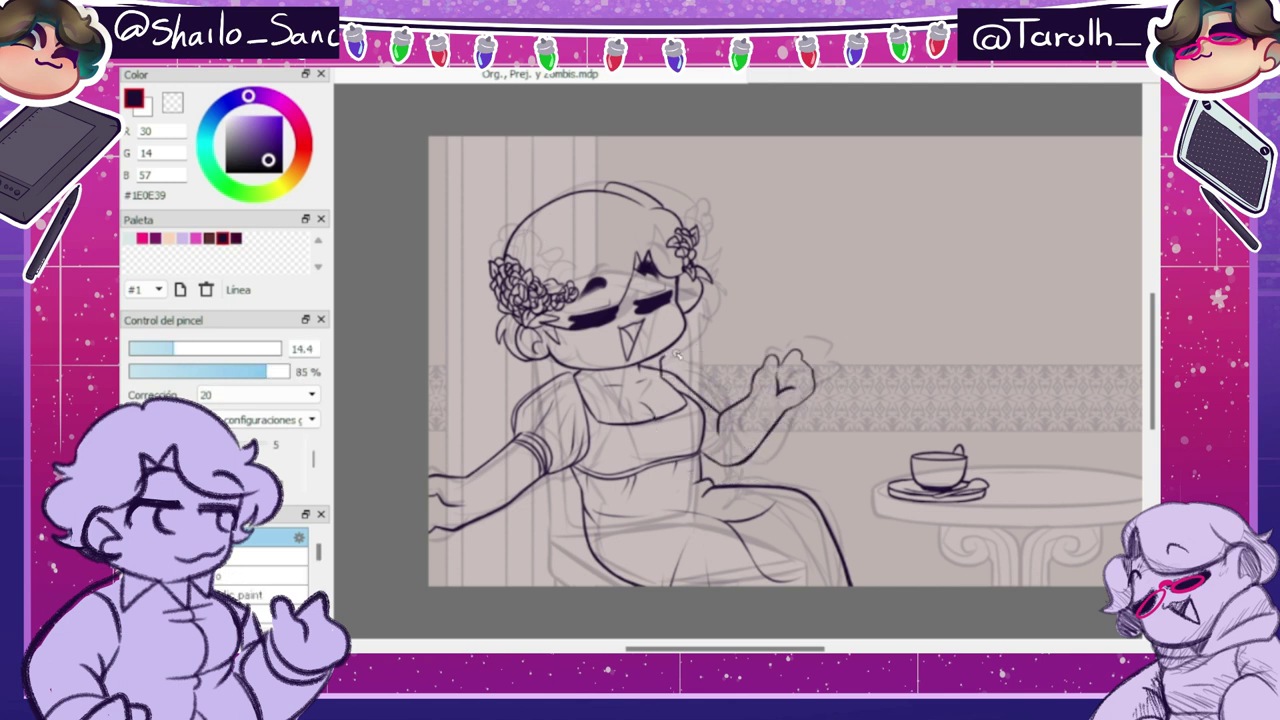
key(b)
key(e)
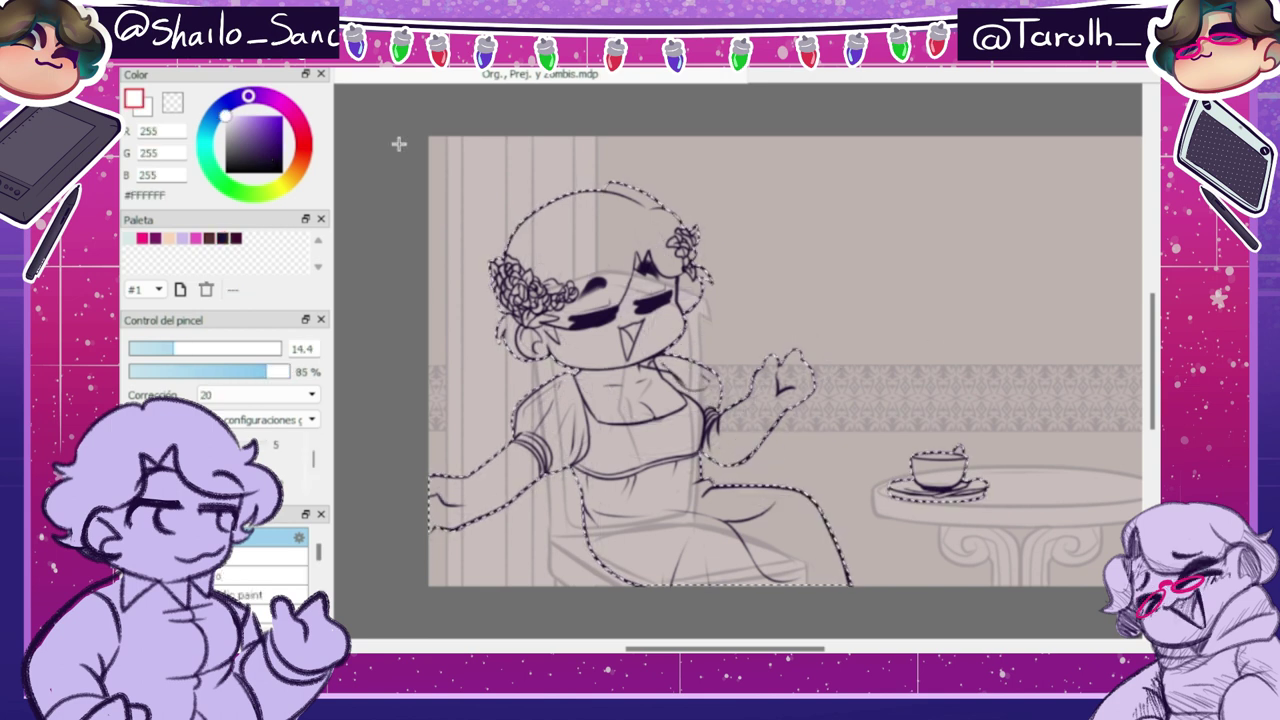
key(Insert)
key(ctrl+d)
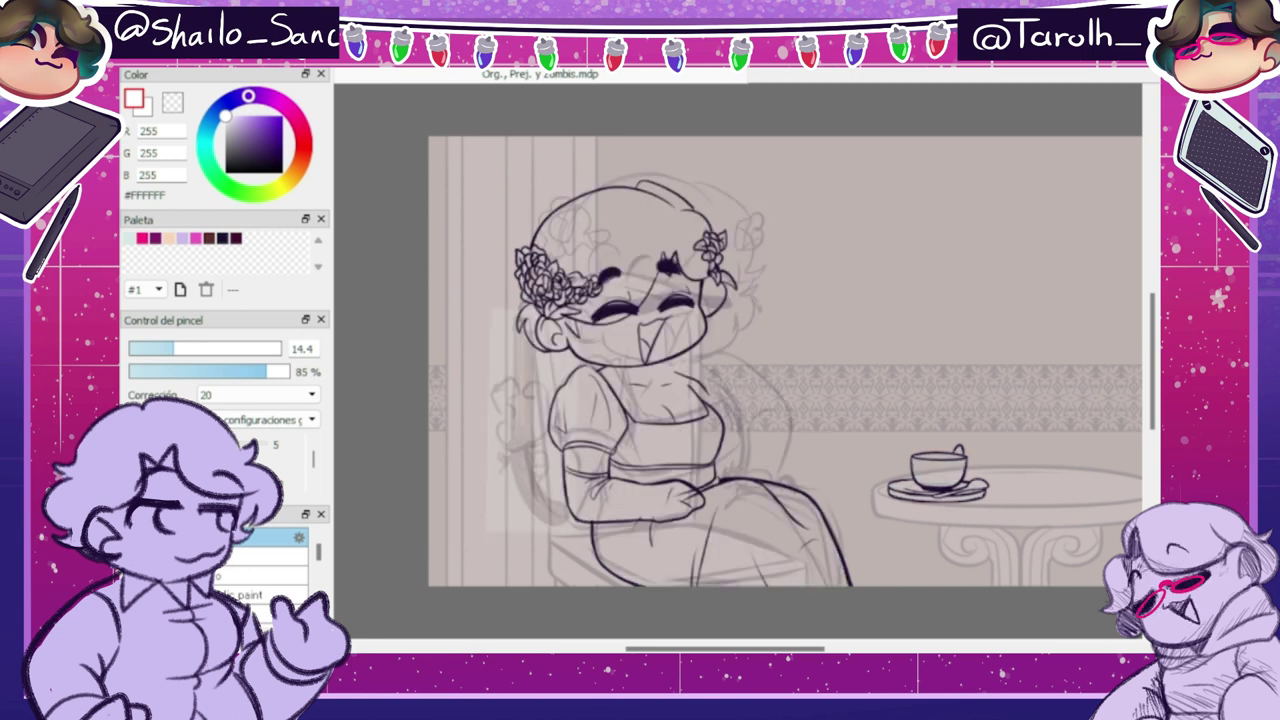
- Rotate and reposition the copied head in the next frame to match its sketched pose
key(ctrl+t)
mouse_move(818, 232)
mouse_down()
mouse_move(822, 272)
mouse_move(820, 253)
mouse_up()
drag(677, 323, 654, 336)
drag(764, 302, 762, 307)
drag(668, 310, 664, 306)
click(1060, 643)
key(ctrl+t)
drag(820, 280, 820, 263)
click(1070, 642)
key(ctrl+t)
click(1045, 645)
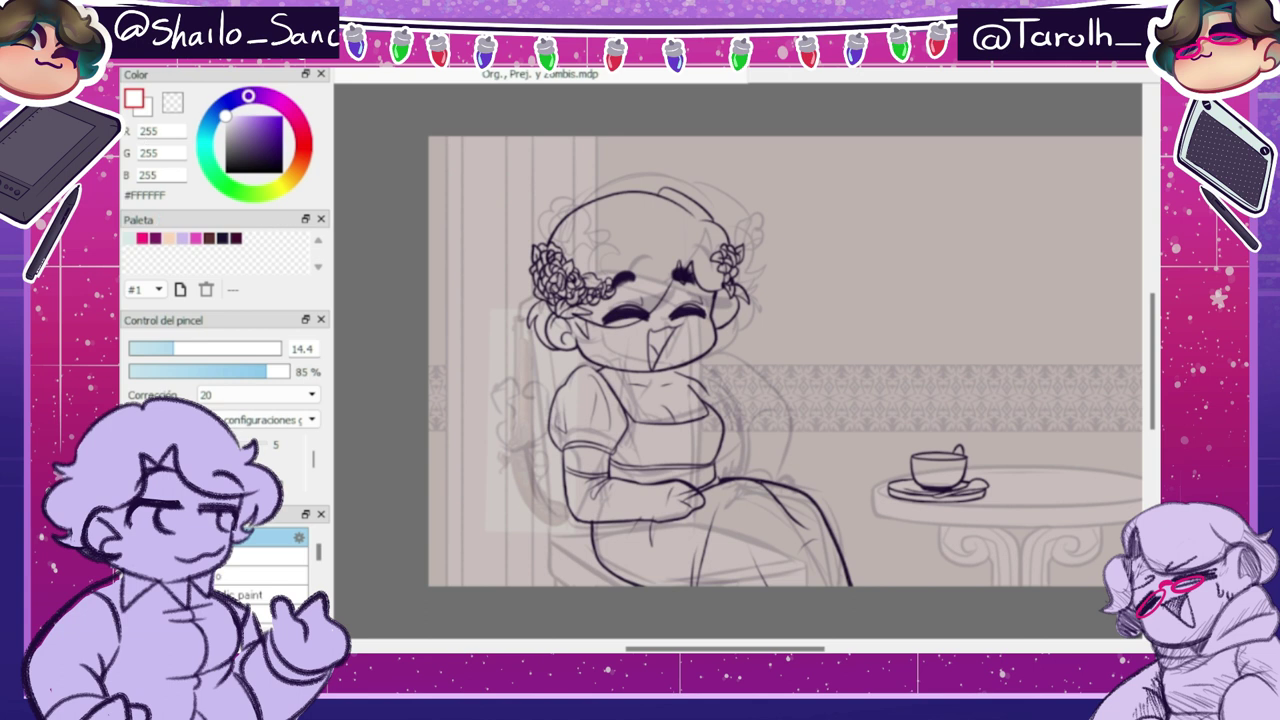
- Ink the far arm bent with its hand on the hip in dark purple #1E0E39, adjusting it with a mesh transform
click(222, 239)
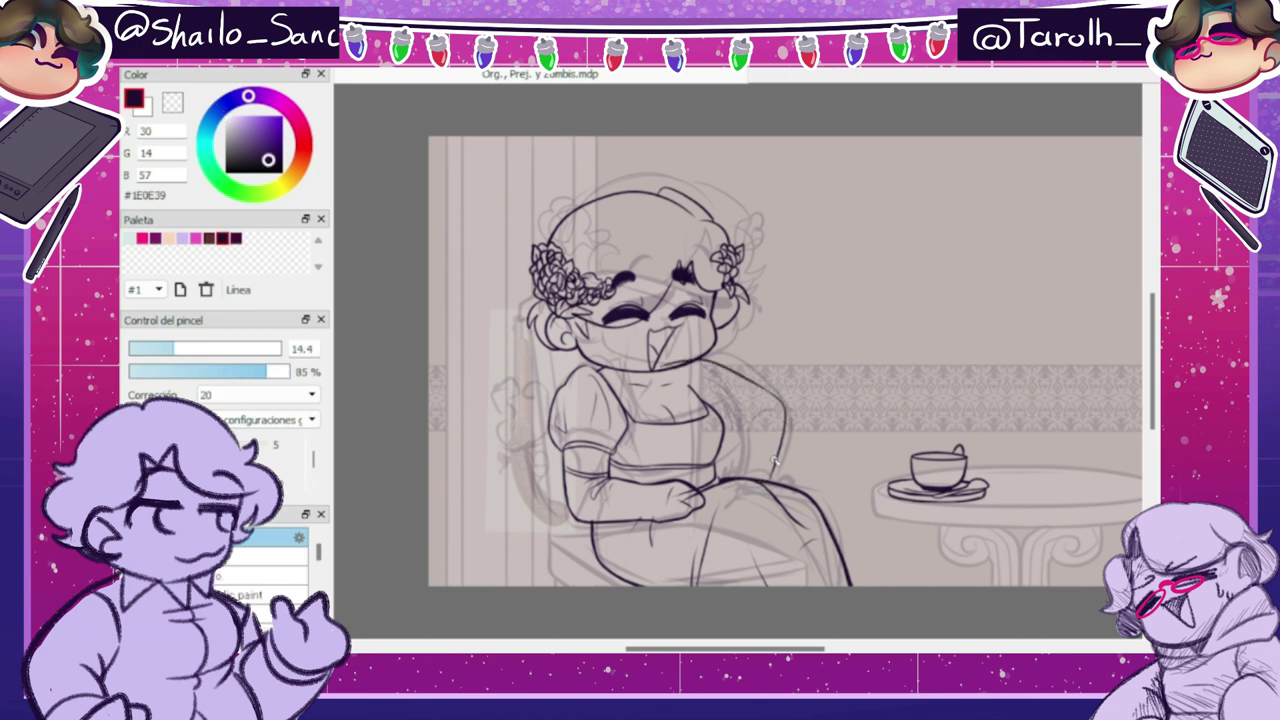
key(e)
mouse_move(726, 476)
mouse_down()
mouse_move(762, 470)
mouse_move(742, 470)
mouse_move(775, 482)
mouse_up()
key(b)
key(e)
key(b)
key(e)
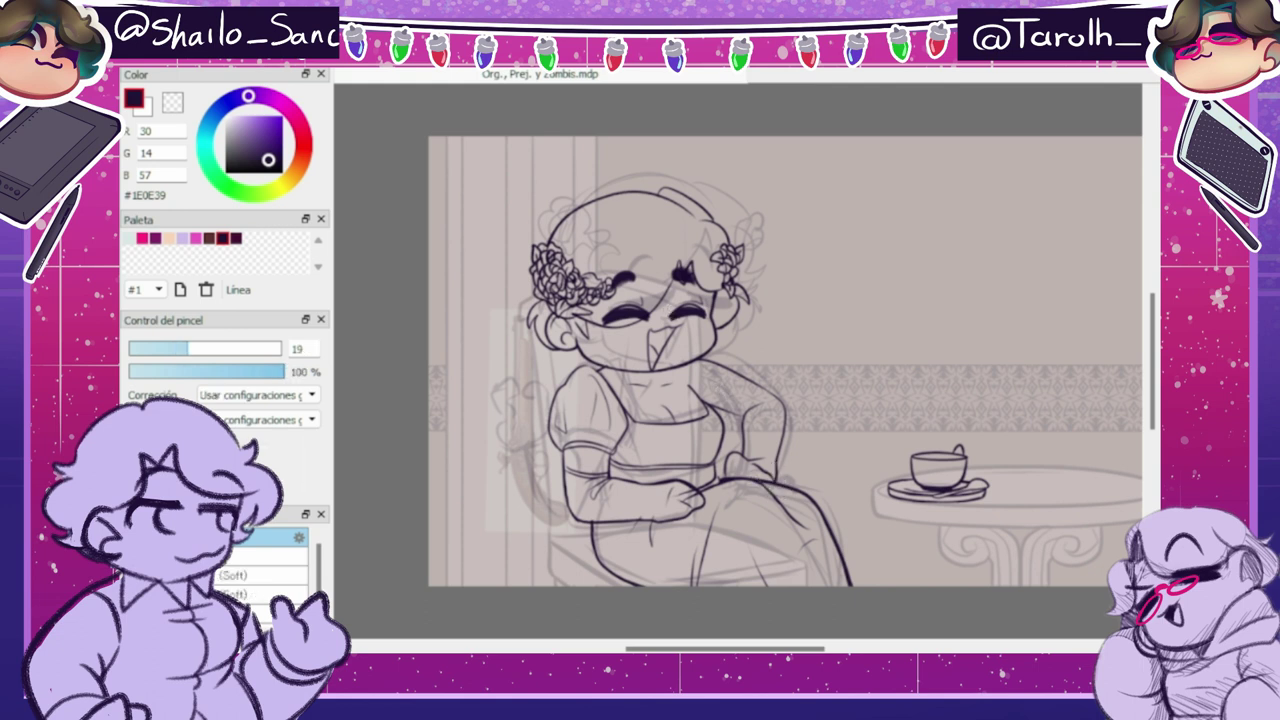
key(ctrl+shift+t)
click(1044, 642)
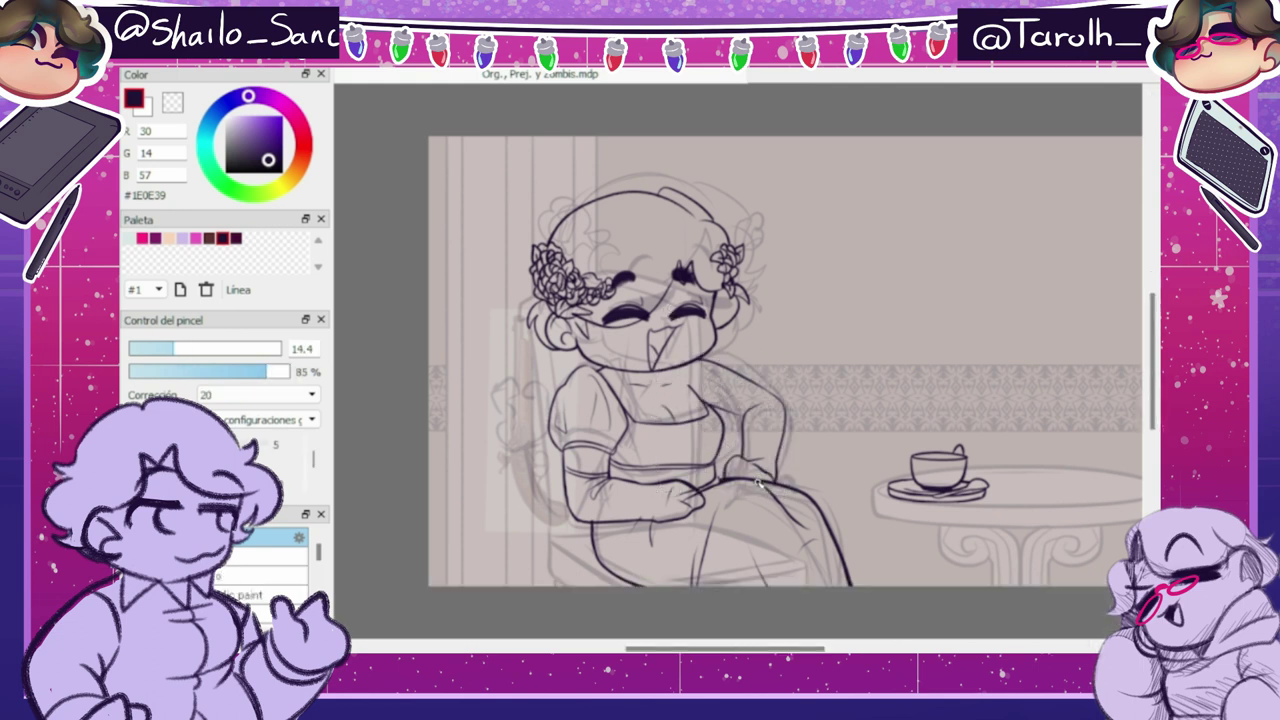
- Refine the hand on the hip and draw the far sleeve with its puff and cuff bands
key(e)
key(b)
drag(708, 403, 744, 423)
key(e)
key(b)
key(e)
key(b)
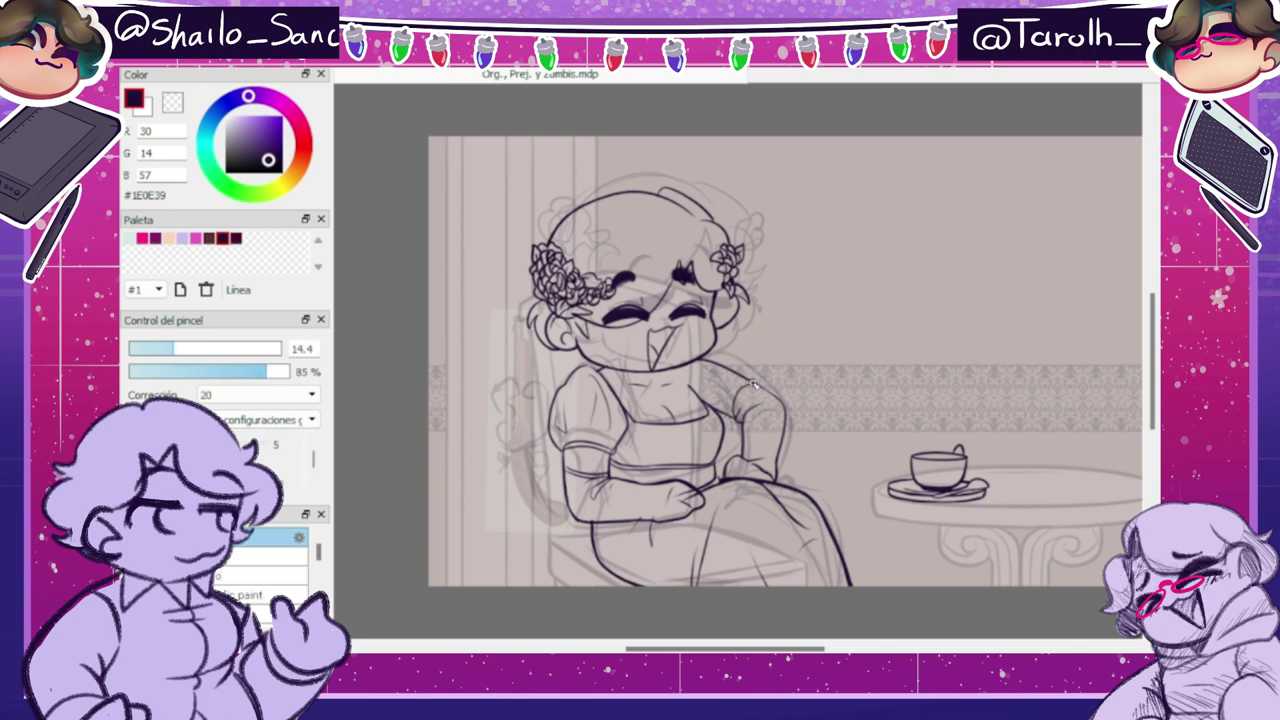
key(b)
key(e)
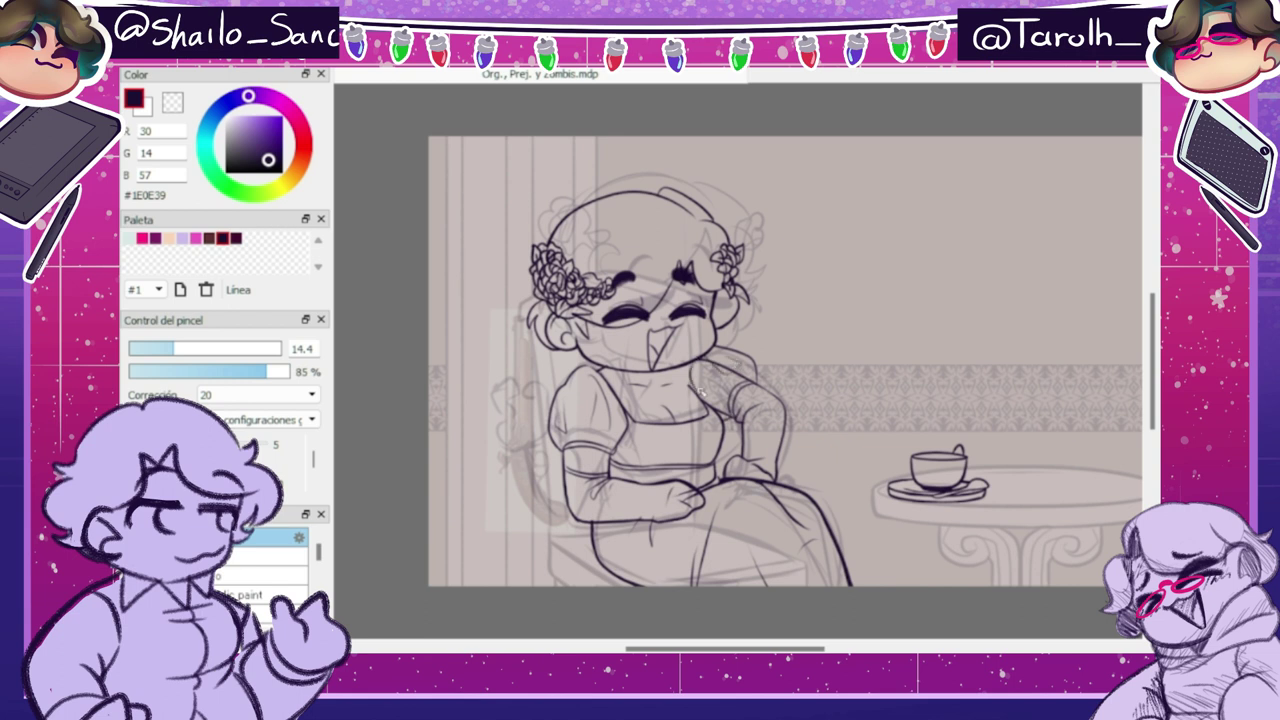
key(b)
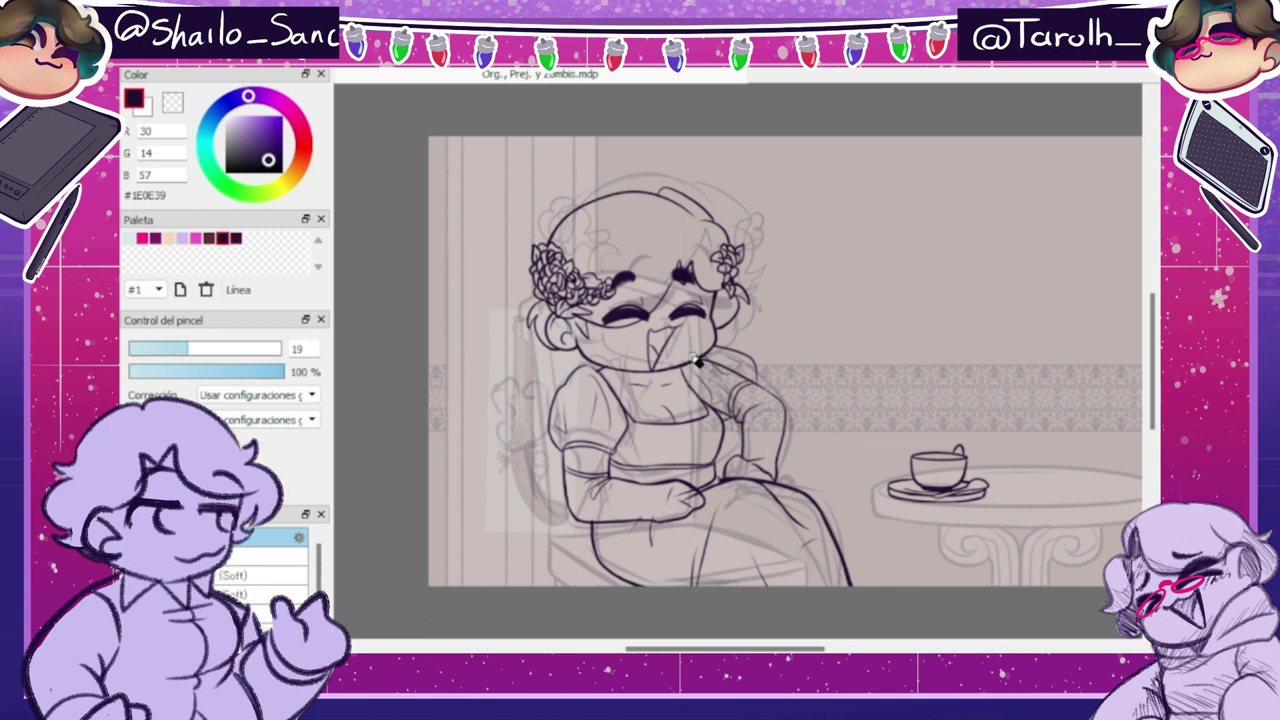
key(b)
drag(738, 413, 766, 394)
- Ink the near arm's raised fist and forearm, mesh-warp them to the sketch, and erase the old arm and sleeve
mouse_move(497, 410)
mouse_down()
mouse_move(522, 393)
mouse_move(512, 440)
mouse_up()
key(b)
key(ctrl+shift+t)
click(660, 620)
click(708, 630)
mouse_move(520, 376)
mouse_down()
mouse_move(494, 383)
mouse_move(574, 461)
mouse_move(540, 504)
mouse_move(577, 516)
mouse_up()
key(Return)
key(b)
key(e)
key(b)
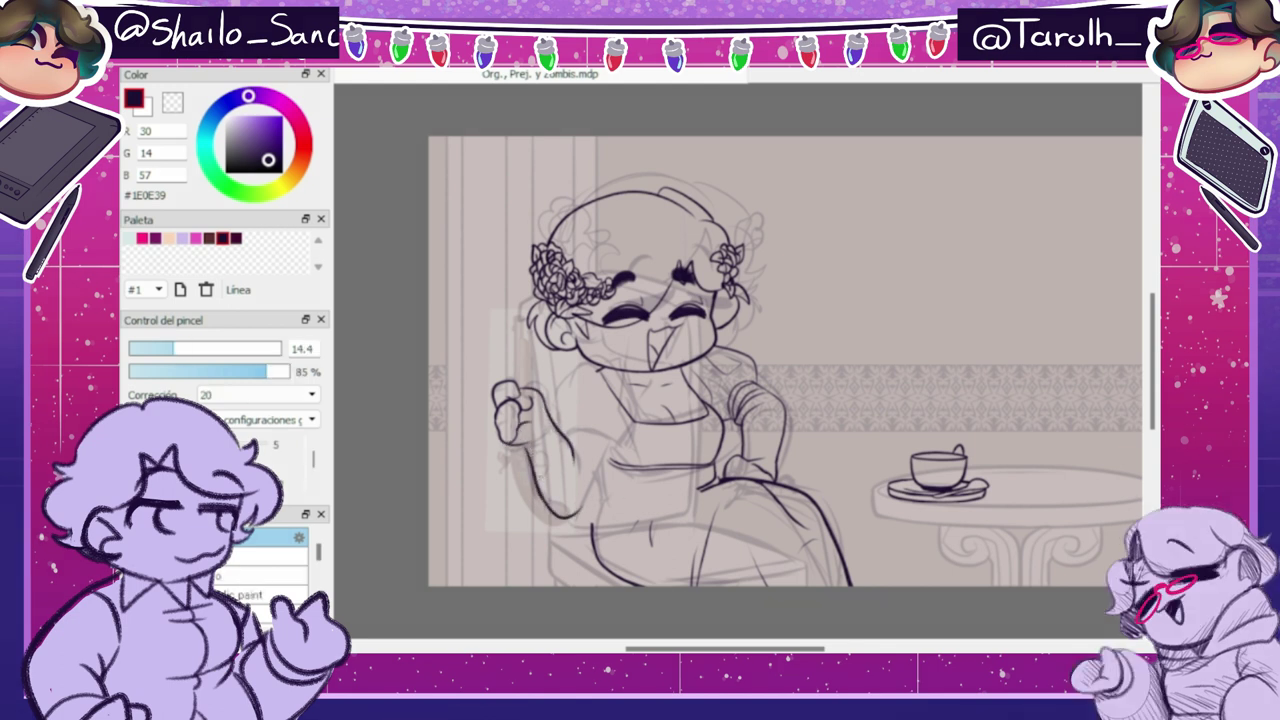
- Reshape the raised fist with another mesh transform
key(ctrl+t)
key(ctrl+shift+t)
drag(521, 379, 555, 383)
drag(522, 425, 520, 427)
drag(490, 380, 487, 377)
click(1045, 645)
- Ink the near upper arm and sleeve cuff beside the bodice, undoing strokes that miss the sketch
mouse_move(578, 511)
mouse_down()
mouse_move(612, 431)
mouse_move(578, 395)
mouse_up()
key(ctrl+z)
key(e)
key(b)
drag(584, 448, 583, 473)
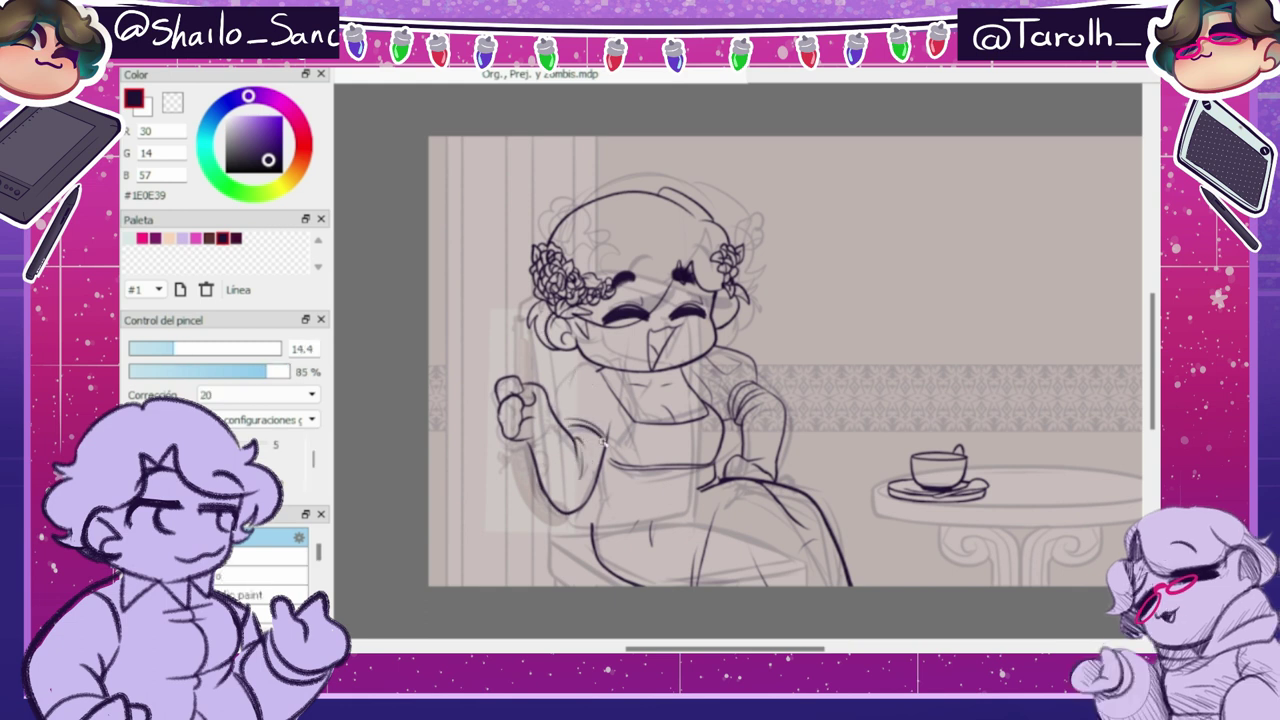
drag(630, 419, 612, 440)
mouse_move(612, 365)
mouse_down()
mouse_move(553, 403)
mouse_move(604, 427)
mouse_move(584, 464)
mouse_move(570, 464)
mouse_move(642, 476)
mouse_move(590, 496)
mouse_move(594, 540)
mouse_up()
key(ctrl+z)
- Mesh-warp the near arm and bodice lines to fit the sketched torso
key(b)
key(ctrl+shift+t)
click(655, 540)
click(719, 619)
click(720, 540)
key(Return)
- Clean up the sleeve, waist and bodice lines and add folds to the skirt's lap
key(b)
key(e)
key(b)
key(e)
key(b)
key(e)
key(b)
key(e)
key(b)
mouse_move(714, 482)
mouse_down()
mouse_move(677, 513)
mouse_move(712, 495)
mouse_move(603, 502)
mouse_move(677, 506)
mouse_move(640, 519)
mouse_up()
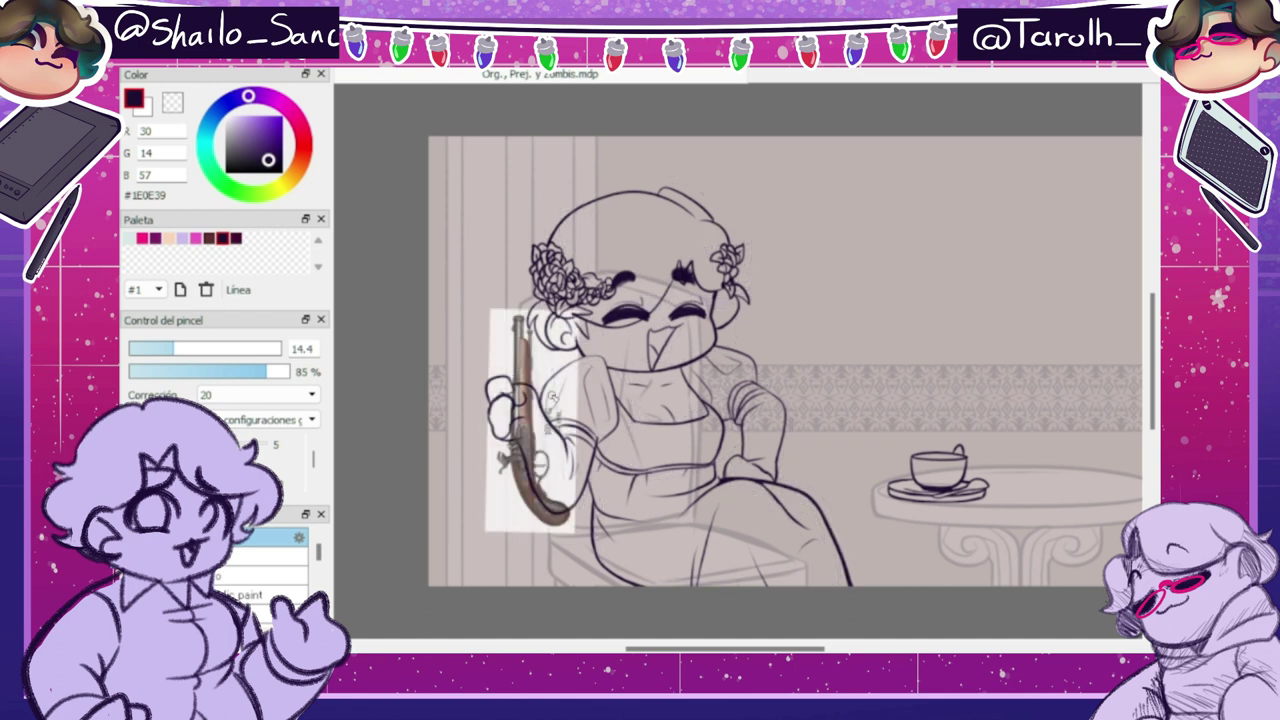
- Select the white background around the pistol reference image on its layer and delete it
alt+click(552, 397)
click(226, 116)
click(262, 556)
click(561, 367)
key(Delete)
key(ctrl+z)
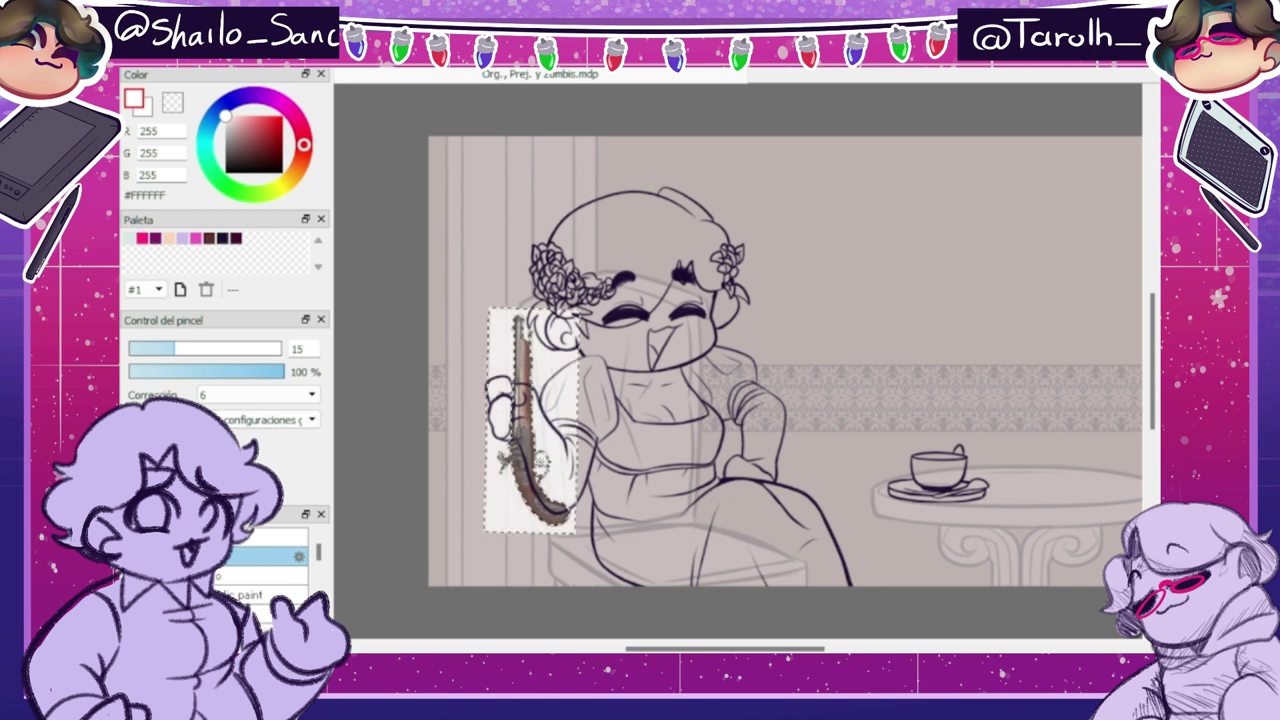
key(Delete)
key(ctrl+d)
- Move the pistol into the raised fist and fill the selected figure silhouette with white
key(v)
mouse_move(542, 425)
mouse_down()
mouse_move(507, 428)
mouse_move(516, 403)
mouse_up()
key(e)
key(b)
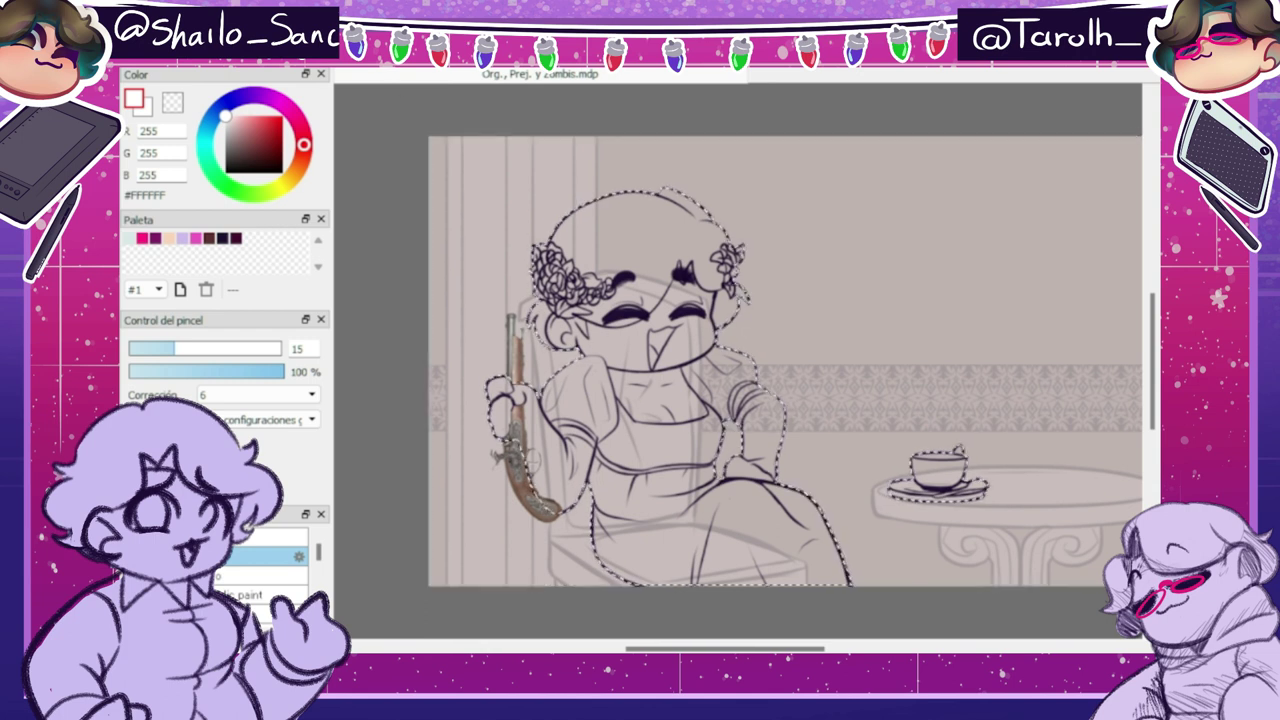
key(ctrl+d)
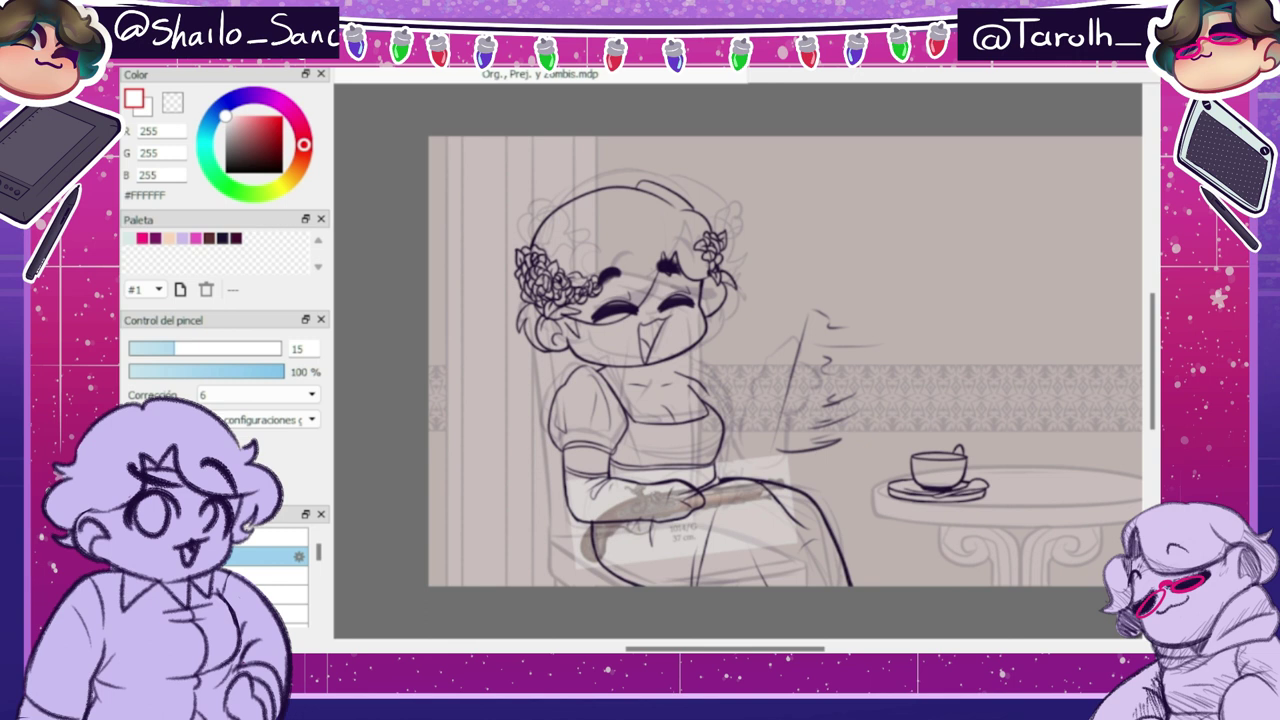
- Rotate and shift the copied head in the following frame to match its rough sketch
key(ctrl+t)
drag(777, 208, 780, 258)
drag(645, 339, 654, 343)
key(Return)
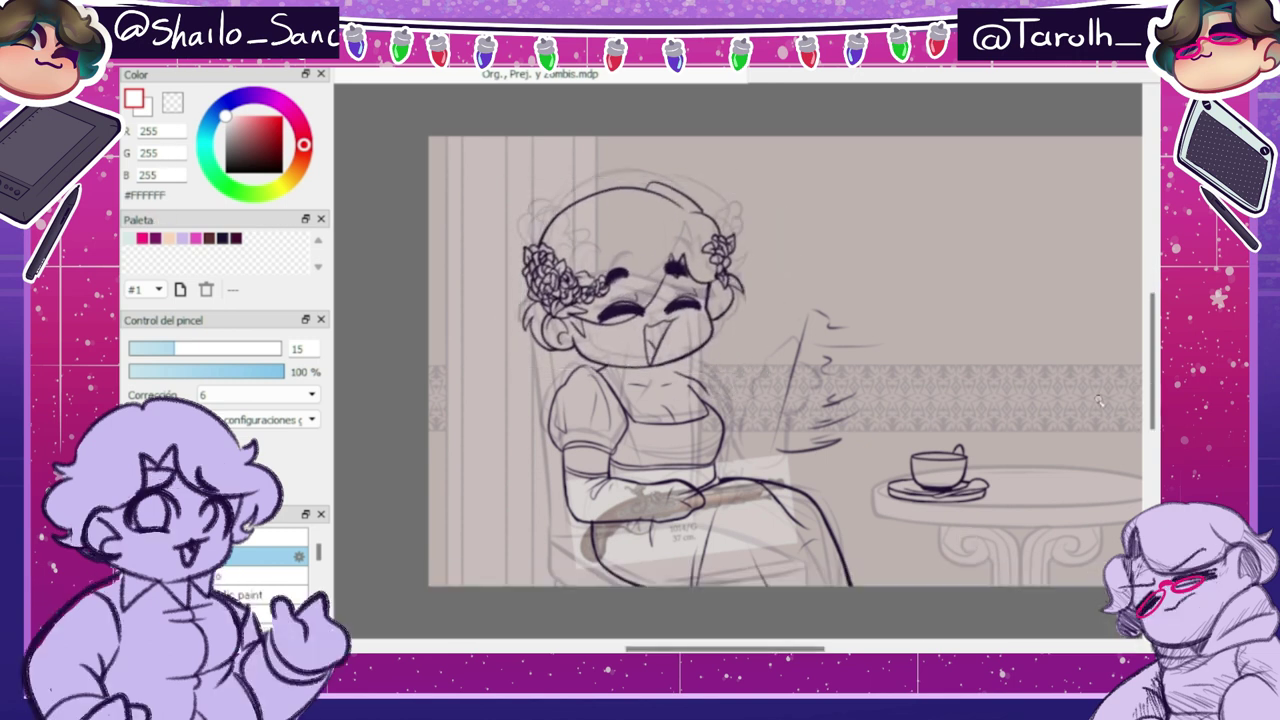
- Ink the raised open hand, its forearm and the upper arm line over the rough sketch with the dark purple line colour
key(e)
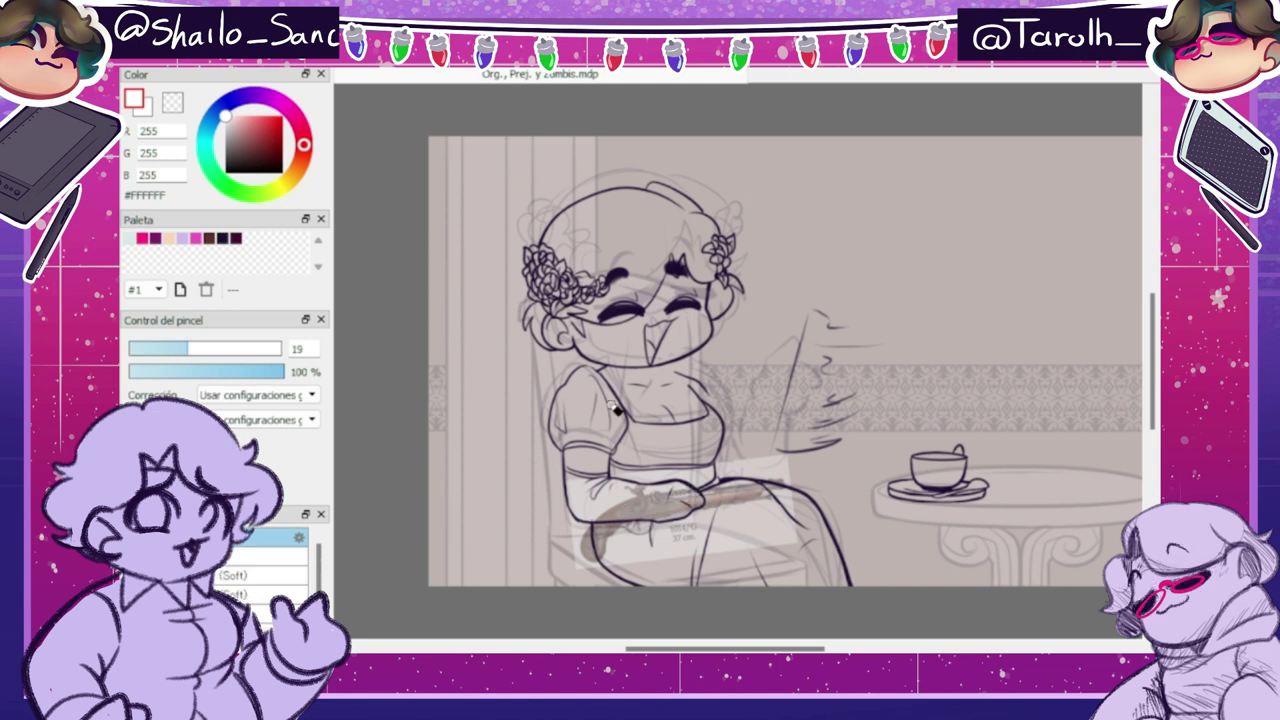
key(b)
click(223, 239)
key(p)
drag(765, 375, 790, 364)
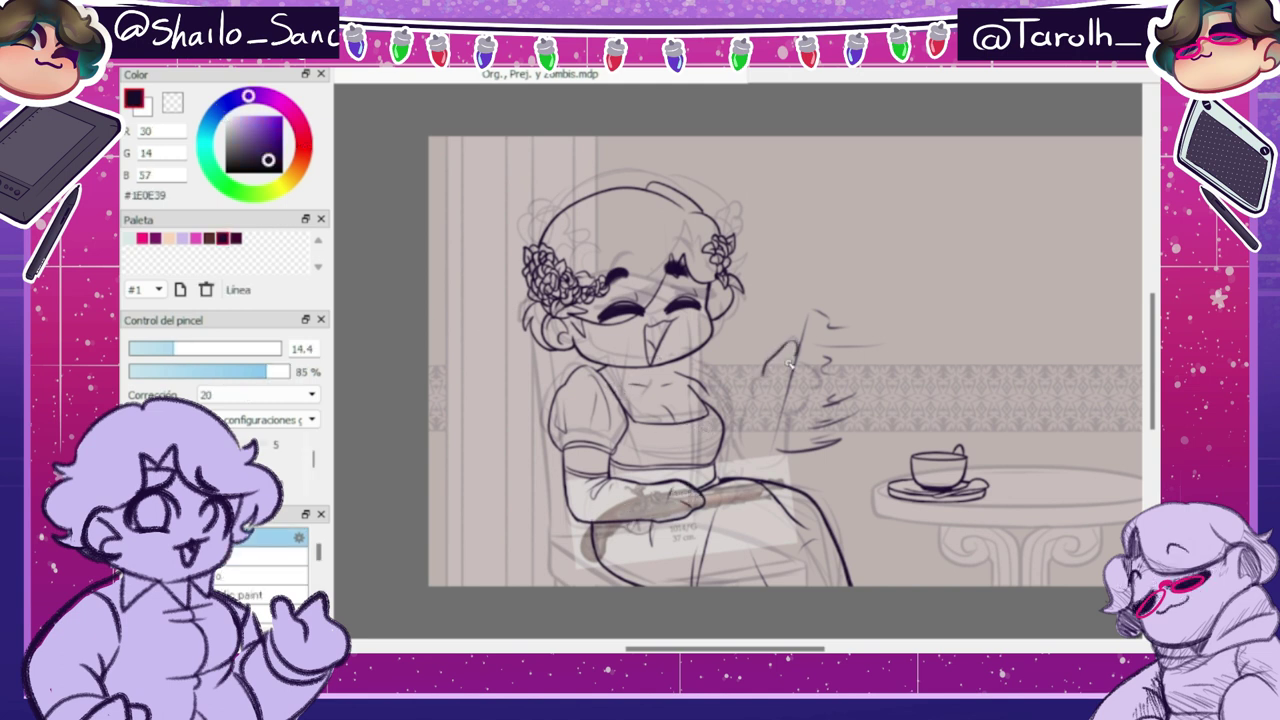
drag(786, 416, 747, 468)
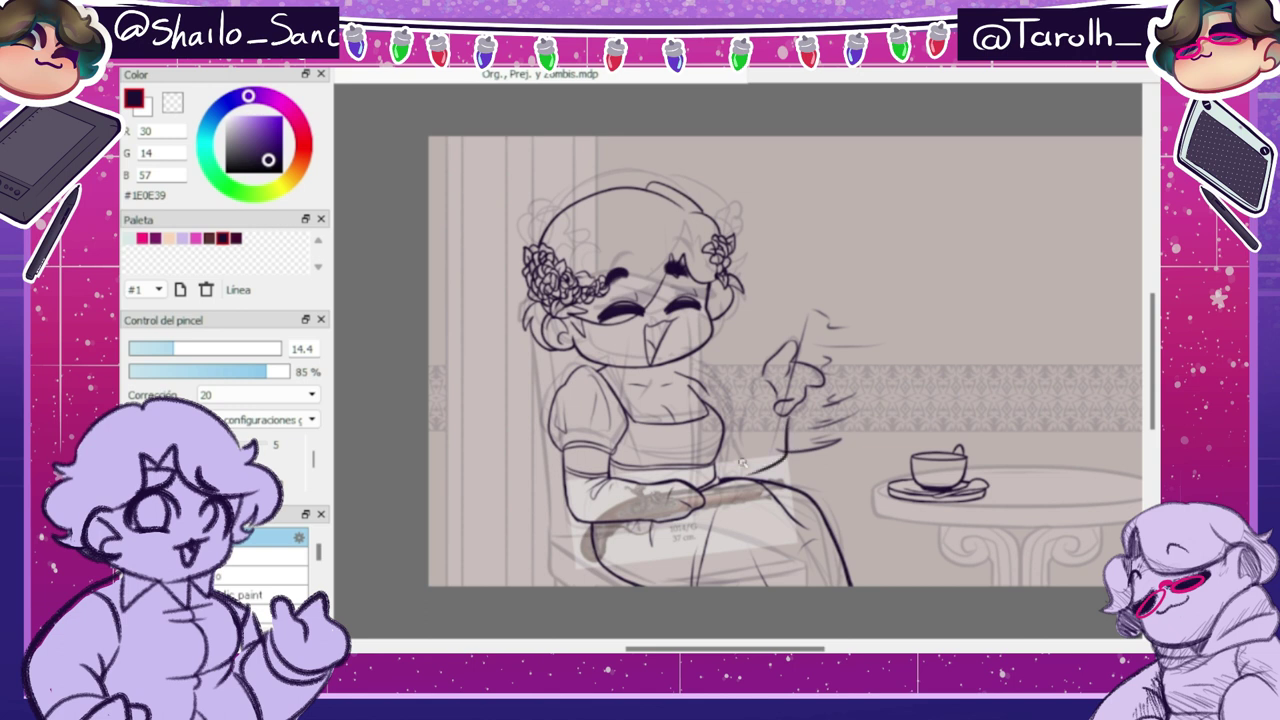
drag(766, 386, 740, 443)
drag(692, 386, 742, 416)
- Ink the puffed sleeve and cuff of the raised arm and erase the lines overlapping the bodice and elbow
key(e)
key(b)
key(e)
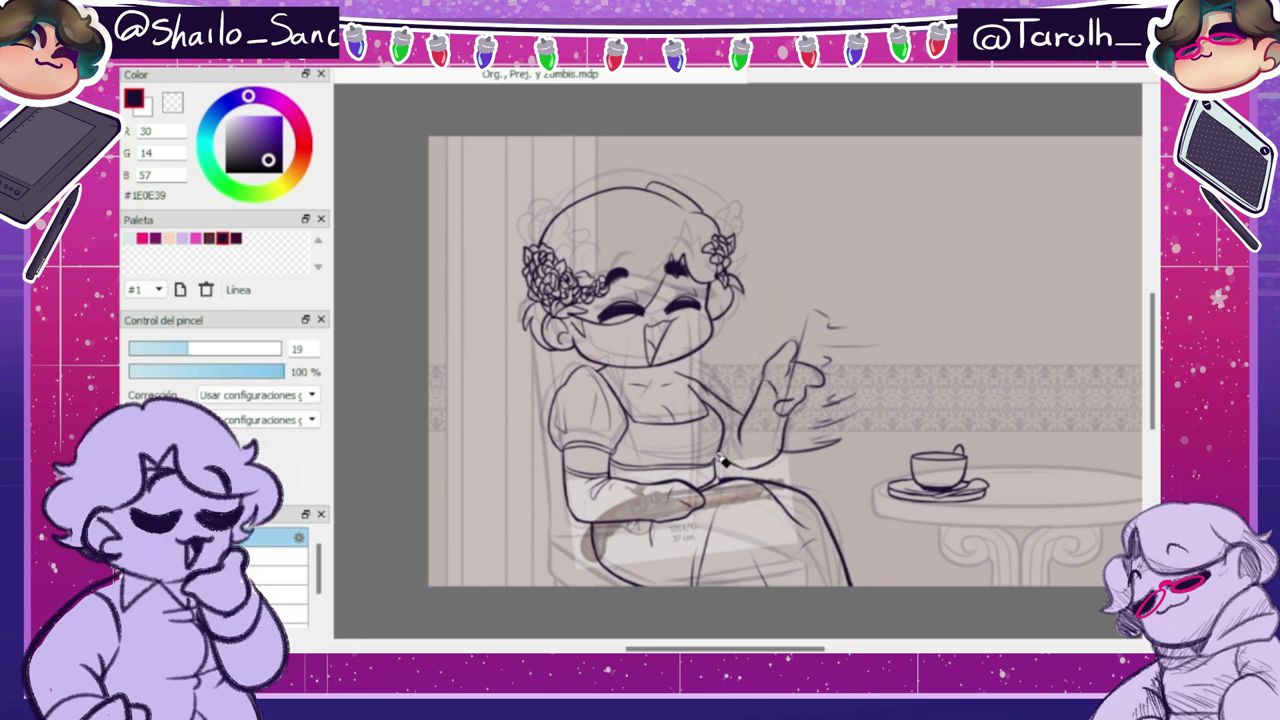
key(b)
key(e)
key(b)
mouse_move(686, 366)
mouse_down()
mouse_move(745, 405)
mouse_move(741, 450)
mouse_up()
key(e)
key(b)
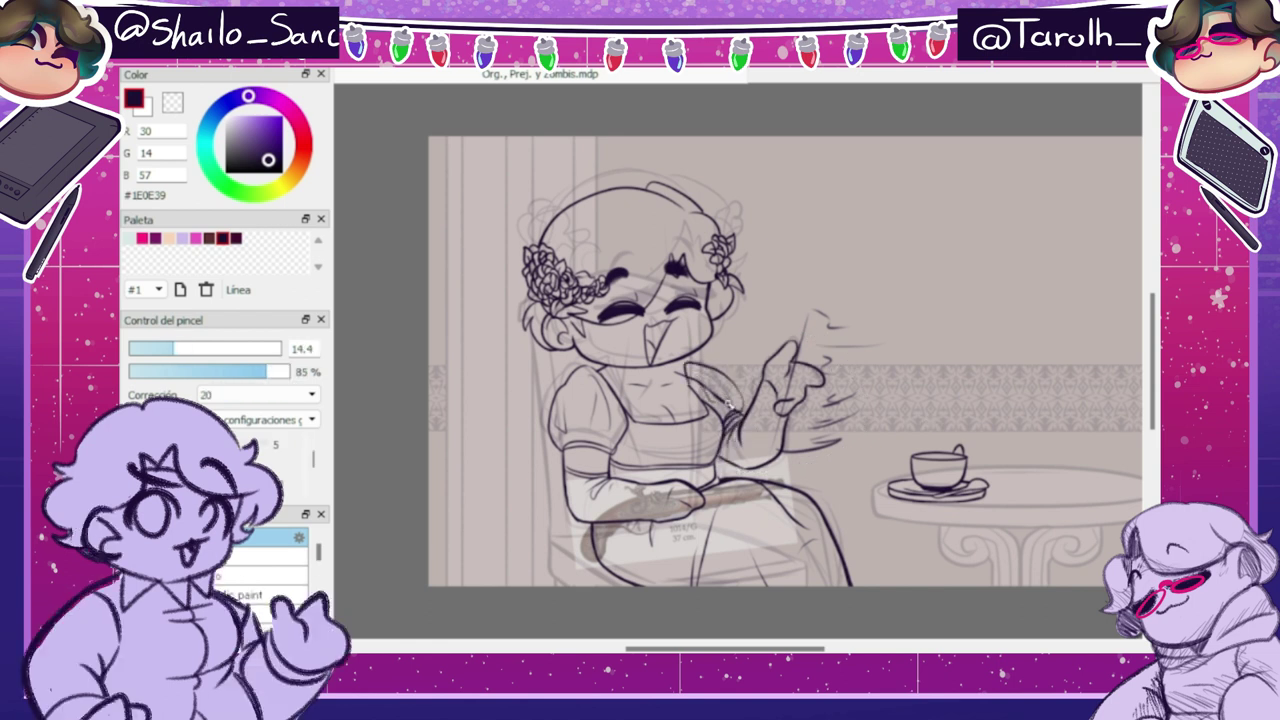
key(e)
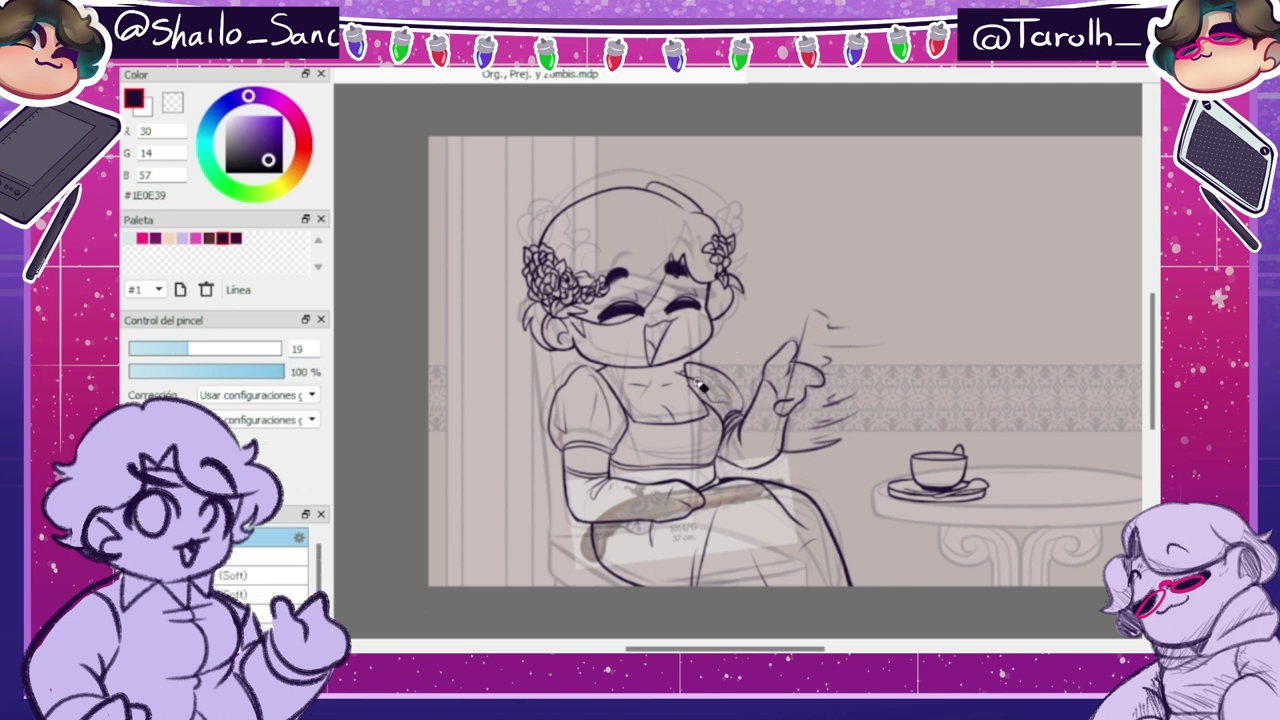
key(b)
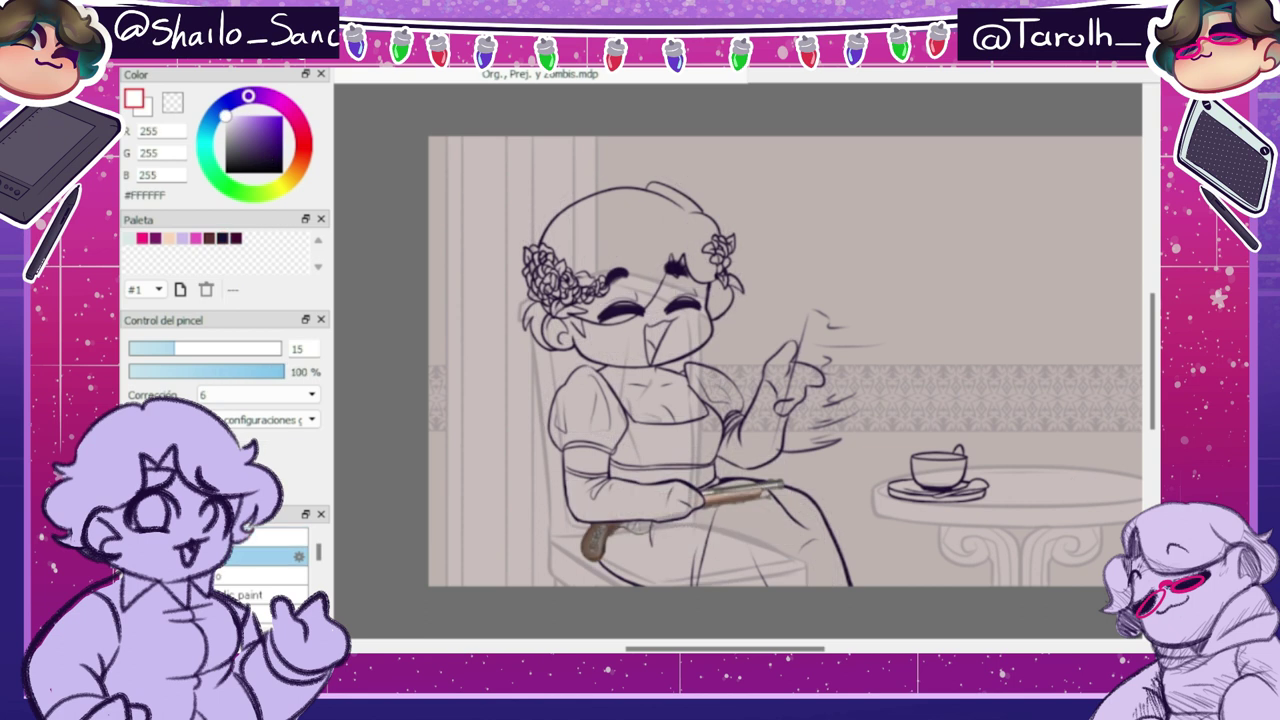
- Select the background around the figure and teacup, invert the selection and fill the silhouettes with white
click(447, 137)
key(ctrl+shift+i)
key(Insert)
key(ctrl+d)
- Paint the hand's motion smear white, erase into its streaks to soften them, and return to the dark line colour
click(203, 348)
key(ctrl+z)
mouse_move(814, 312)
mouse_down()
mouse_move(783, 446)
mouse_move(834, 440)
mouse_move(816, 320)
mouse_move(850, 332)
mouse_move(818, 350)
mouse_move(820, 400)
mouse_move(836, 399)
mouse_move(813, 431)
mouse_up()
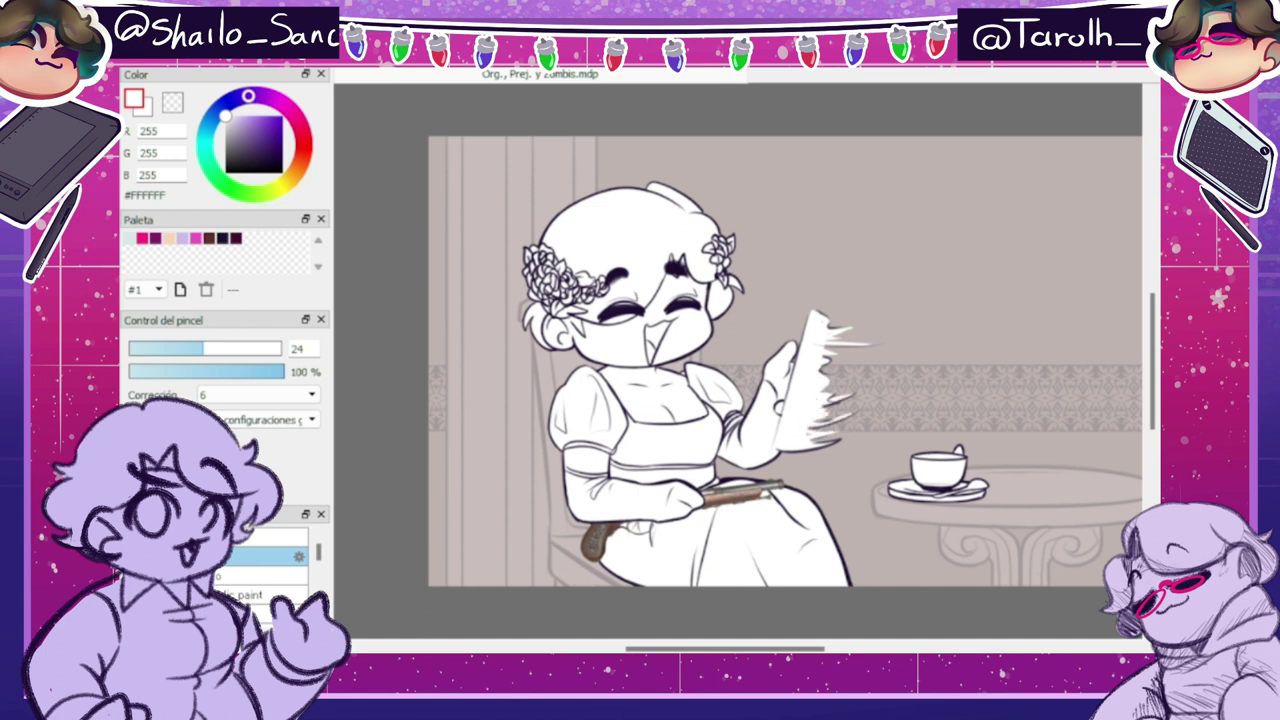
key(ctrl+z)
key(e)
drag(829, 328, 880, 328)
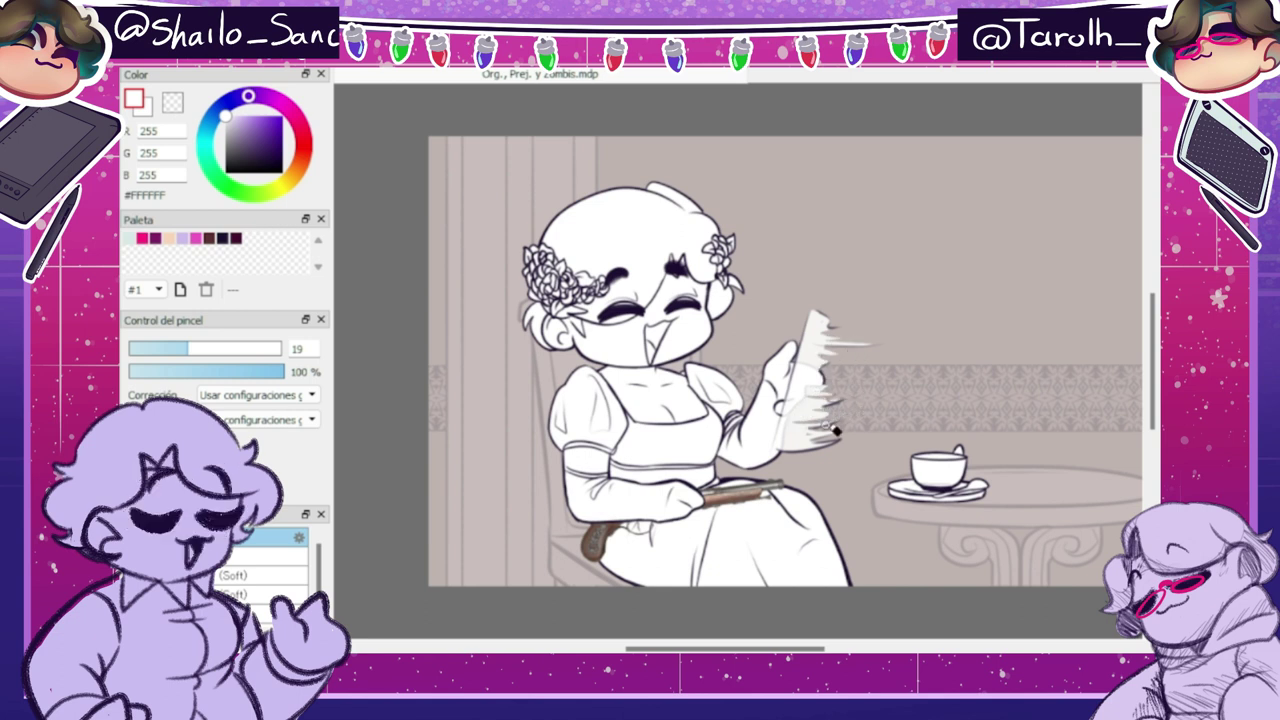
key(b)
click(222, 240)
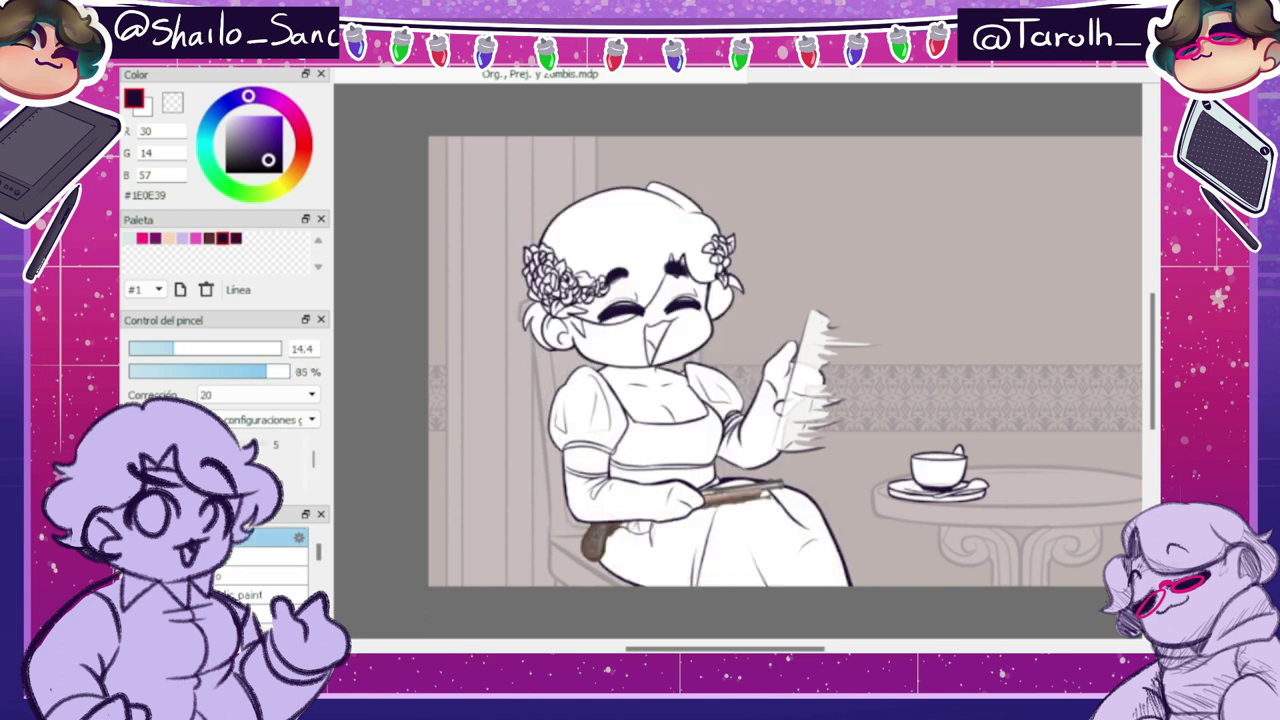
- Undo the last changes and transform the copied head in the following frame so it tilts back
key(ctrl+z)
key(ctrl+z)
key(ctrl+z)
key(ctrl+z)
key(ctrl+t)
drag(850, 418, 806, 401)
click(1046, 643)
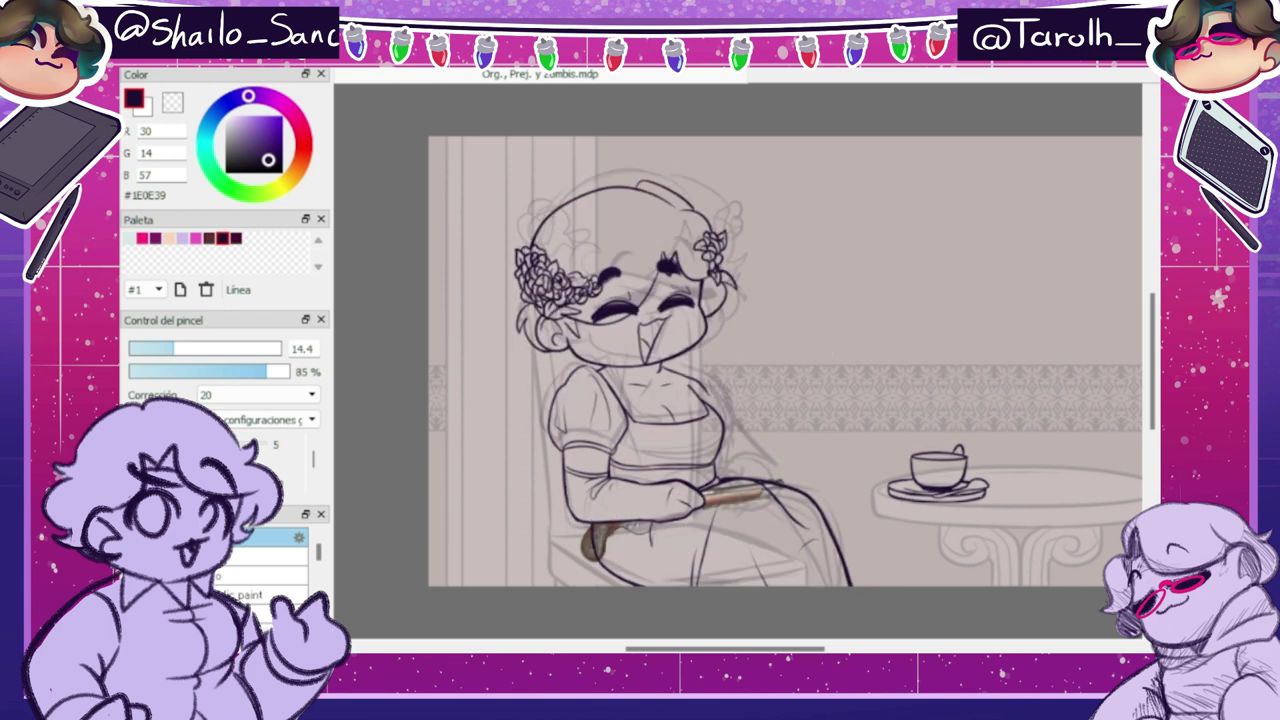
- Rotate and shift the head into a more upright pose in the frame with the arm resting on the lap
key(ctrl+t)
mouse_move(807, 233)
mouse_down()
mouse_move(810, 255)
mouse_move(844, 283)
mouse_up()
click(1040, 645)
key(ctrl+t)
click(1030, 644)
drag(699, 436, 707, 437)
- Ink the second arm and hand resting on the lap over the pistol, erasing overlapping lines
key(e)
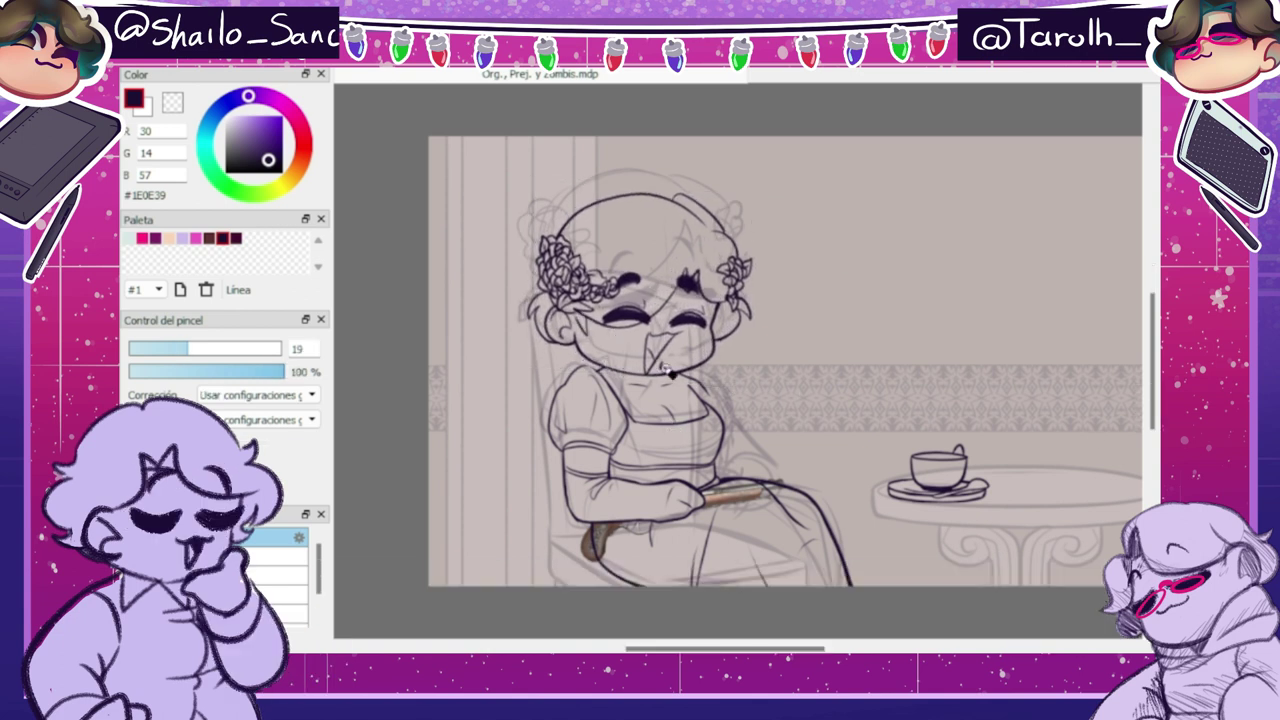
key(b)
mouse_move(706, 384)
mouse_down()
mouse_move(767, 457)
mouse_move(753, 475)
mouse_move(722, 402)
mouse_move(735, 499)
mouse_move(716, 474)
mouse_up()
key(e)
key(b)
key(n)
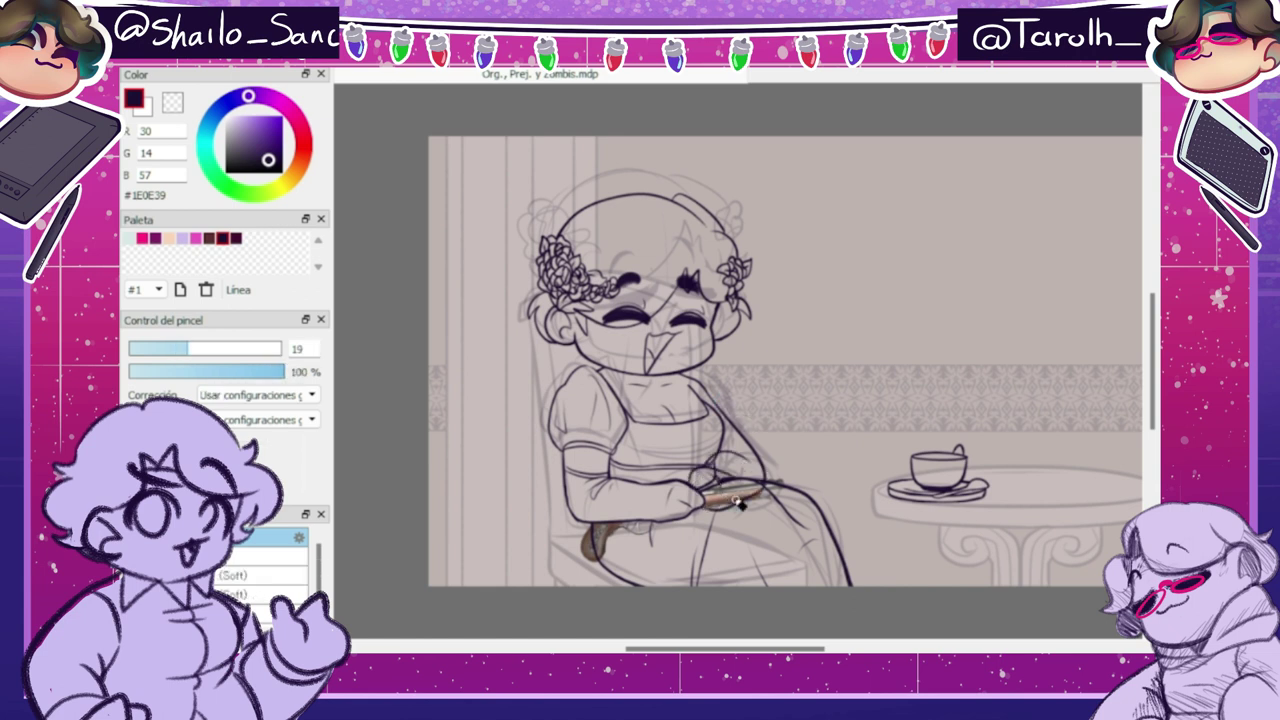
- Warp the newly inked lap arm into shape with a mesh transform of 4 columns and 4 rows
key(ctrl+shift+t)
click(728, 620)
click(660, 620)
drag(706, 450, 709, 452)
drag(706, 482, 691, 483)
drag(767, 482, 765, 480)
click(1031, 646)
click(1036, 645)
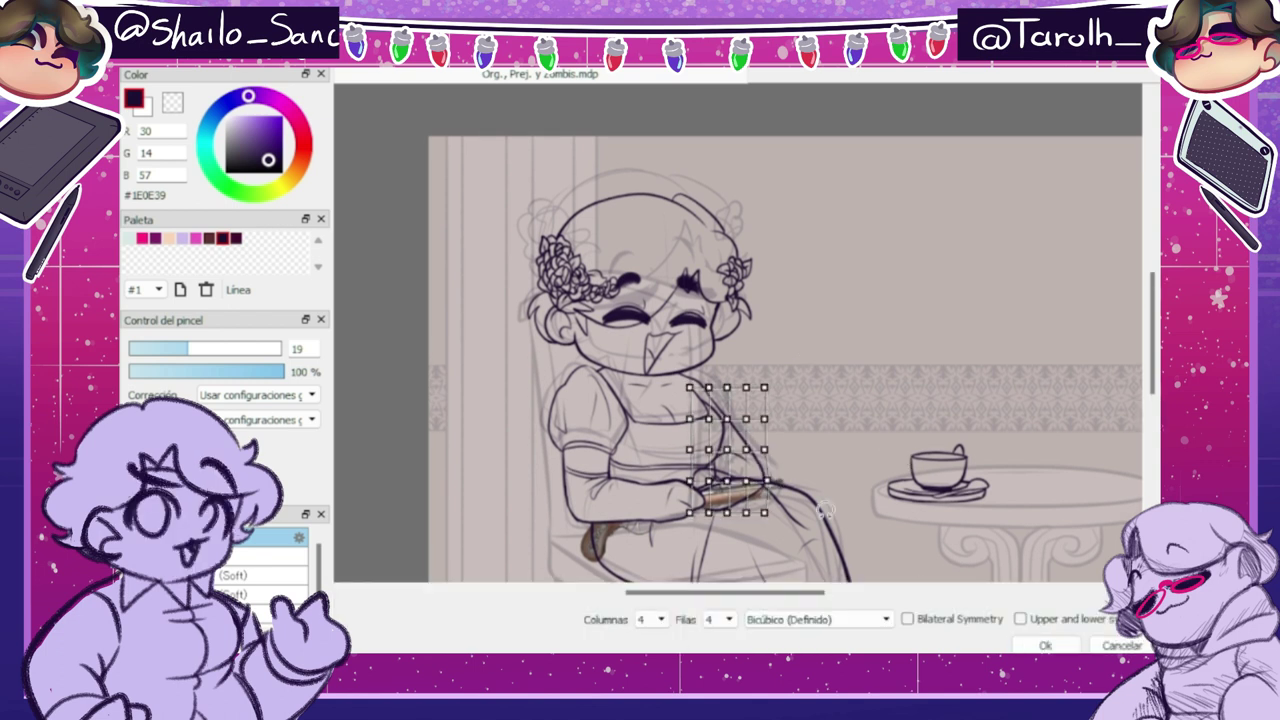
- Ink the resting arm's puffed sleeve and erase overlapping lines at the bodice, wrist and hand
key(b)
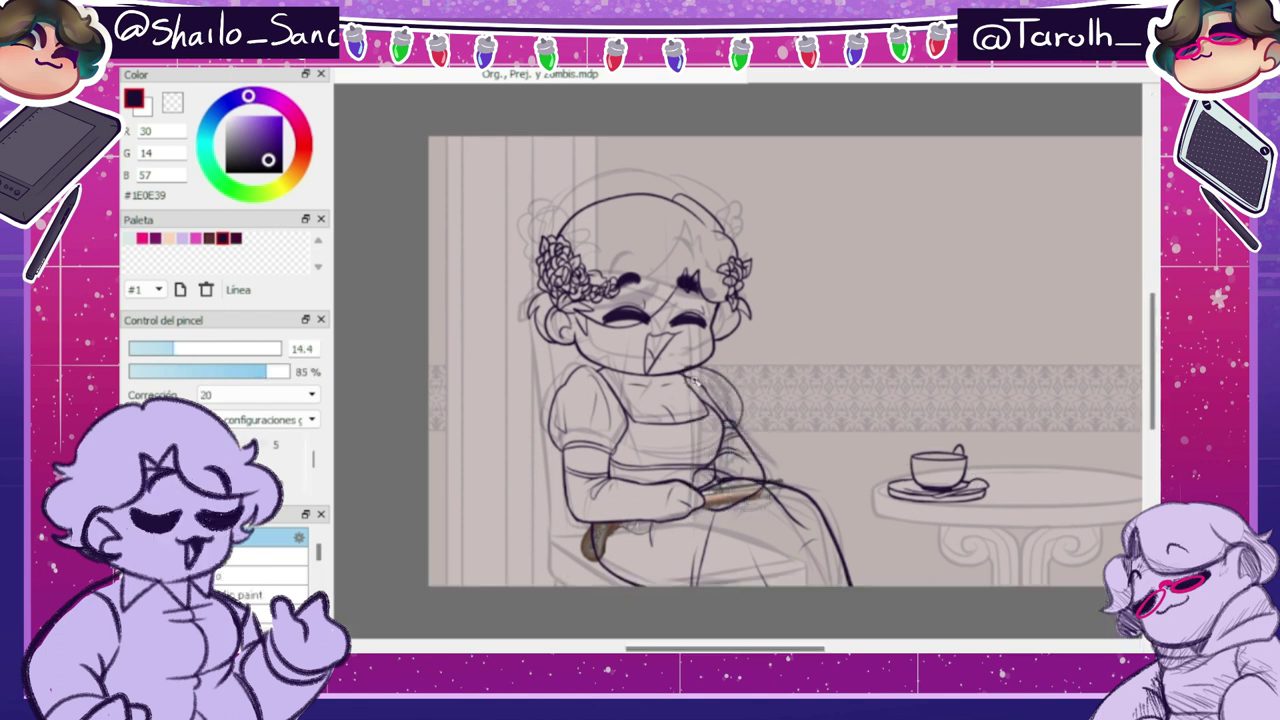
key(e)
drag(702, 388, 734, 422)
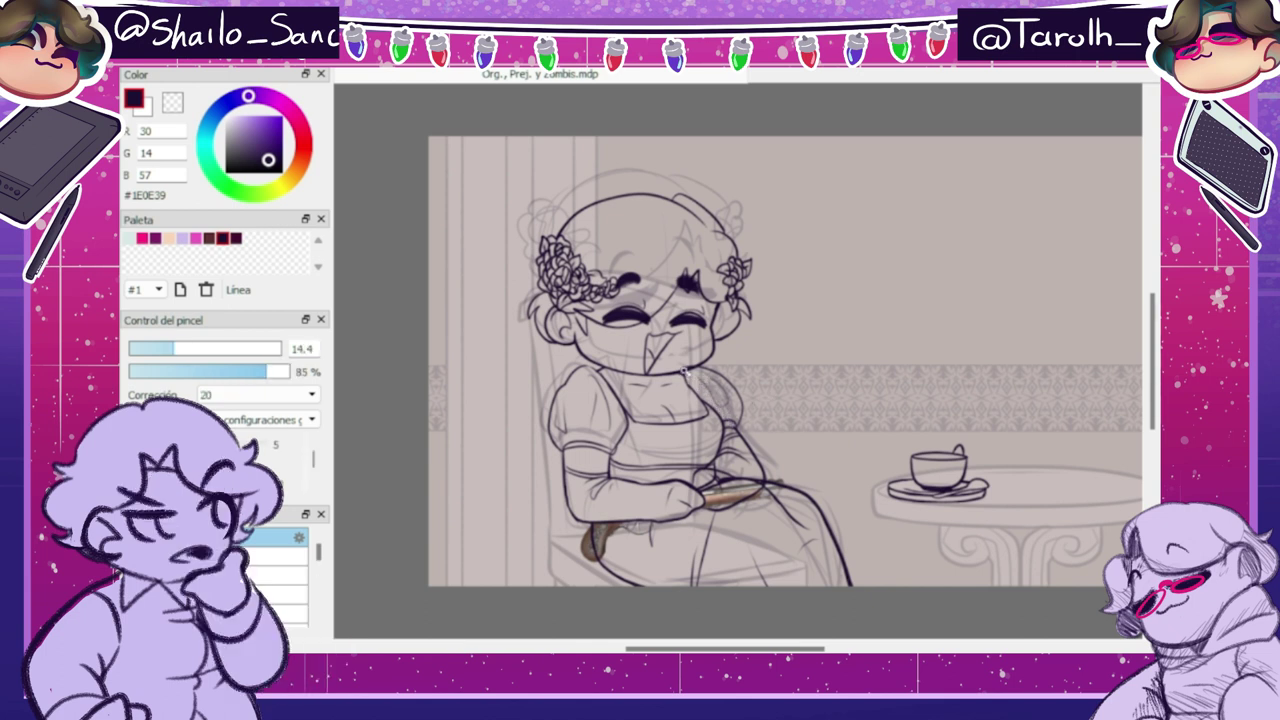
drag(721, 472, 693, 497)
key(b)
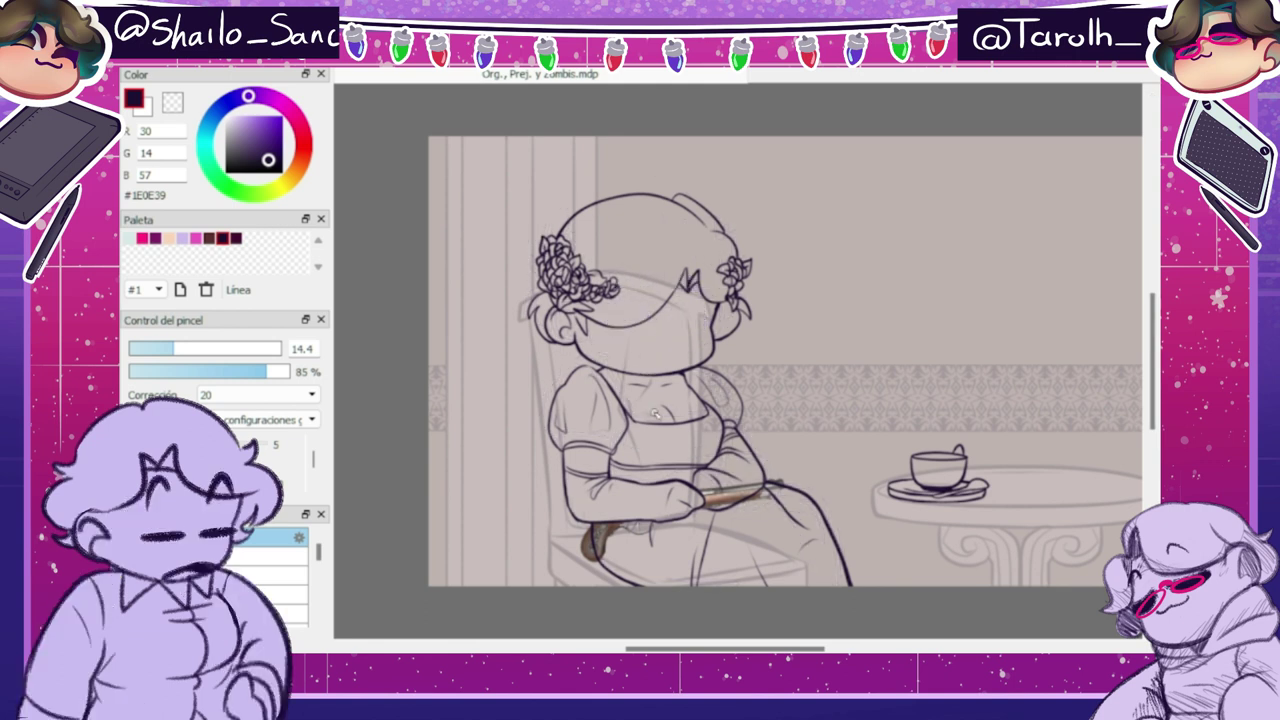
- Draw the closed eyes on the blank face and adjust their placement with transforms
mouse_move(598, 326)
mouse_down()
mouse_move(649, 333)
mouse_move(608, 343)
mouse_move(678, 333)
mouse_up()
key(e)
key(b)
key(ctrl+t)
click(1031, 646)
key(e)
key(ctrl+t)
click(1040, 646)
key(ctrl+t)
drag(812, 339, 812, 344)
click(1045, 646)
key(ctrl+t)
click(1045, 646)
- Draw the eyebrows with a thicker brush and the small open mouth with a thinner one
key(b)
click(238, 349)
drag(612, 298, 702, 299)
click(161, 349)
mouse_move(642, 349)
mouse_down()
mouse_move(668, 350)
mouse_move(654, 350)
mouse_up()
key(ctrl+z)
- Erase the part of the pistol that overlaps the resting hand
key(e)
key(b)
key(e)
mouse_move(753, 489)
mouse_down()
mouse_move(716, 490)
mouse_move(766, 488)
mouse_up()
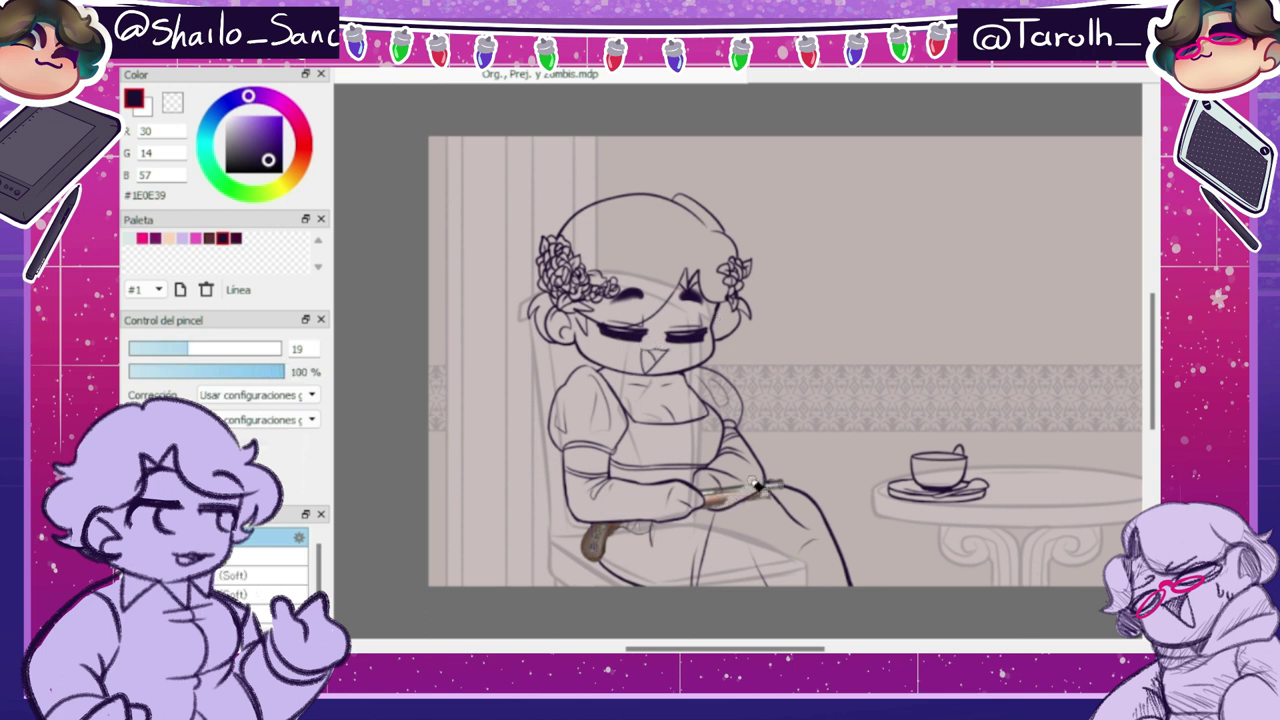
key(b)
- Select the background around the resting-arm figure, invert the selection, fill the figure and teacup with white, and deselect
click(843, 341)
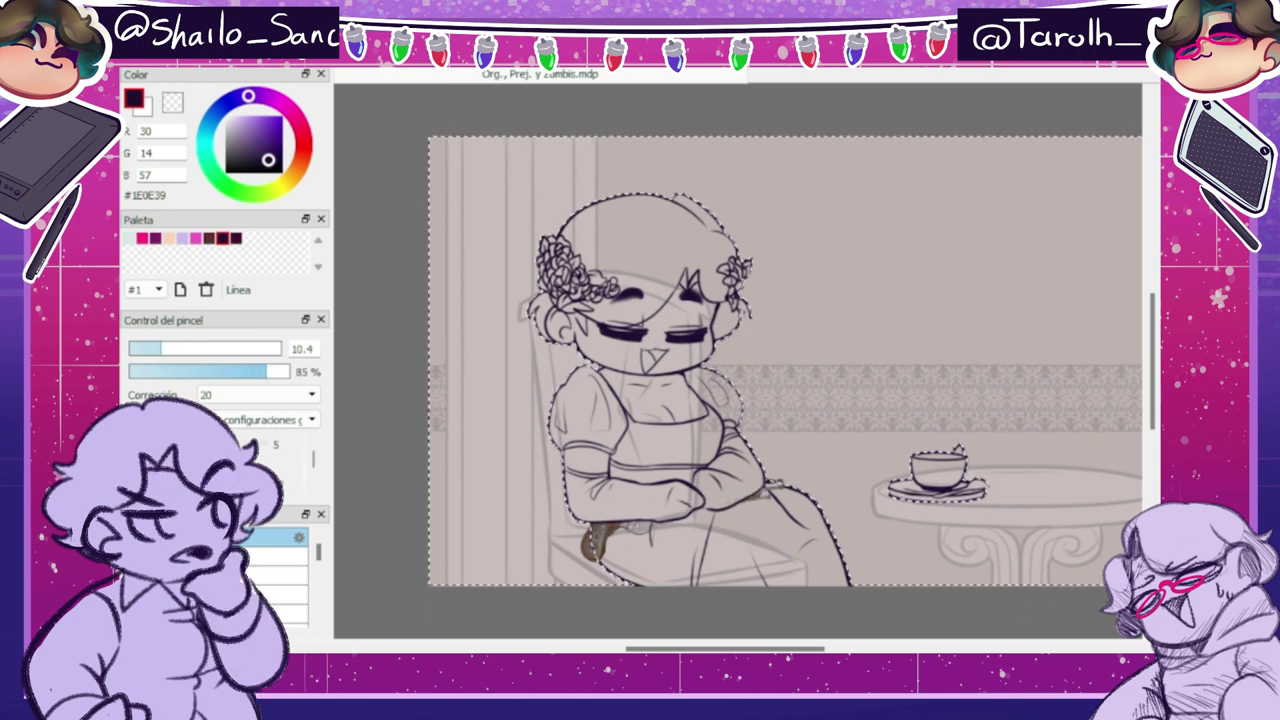
key(ctrl+shift+i)
click(226, 117)
click(703, 328)
key(ctrl+d)
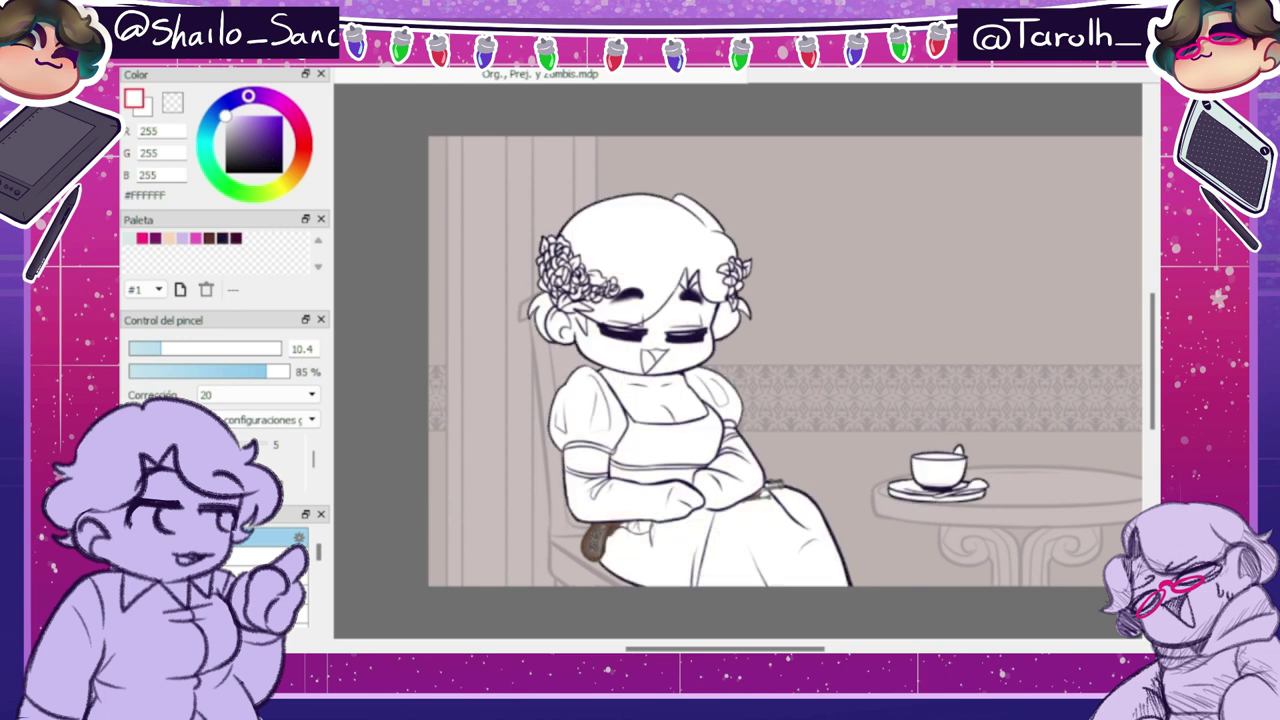
click(133, 537)
click(133, 537)
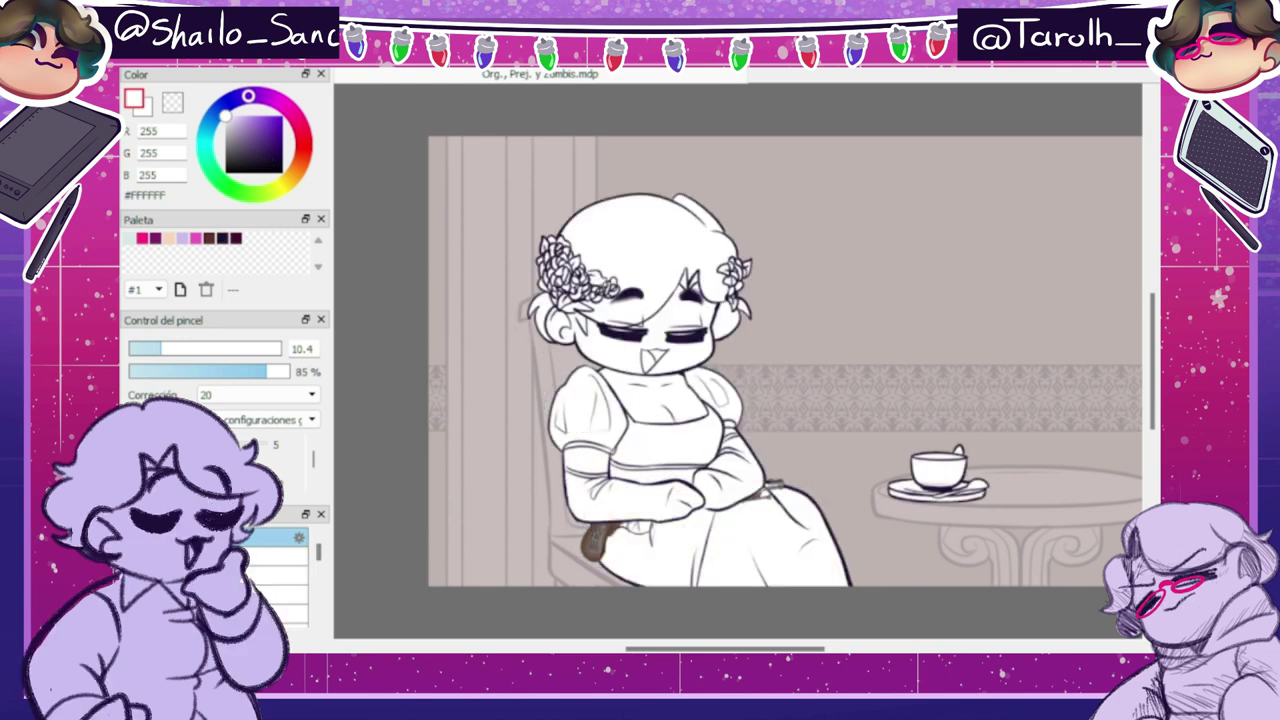
- Ink one closed eye on the tilted head's blank face, then paste a copy and transform it into the other eye
click(222, 238)
drag(716, 512, 652, 524)
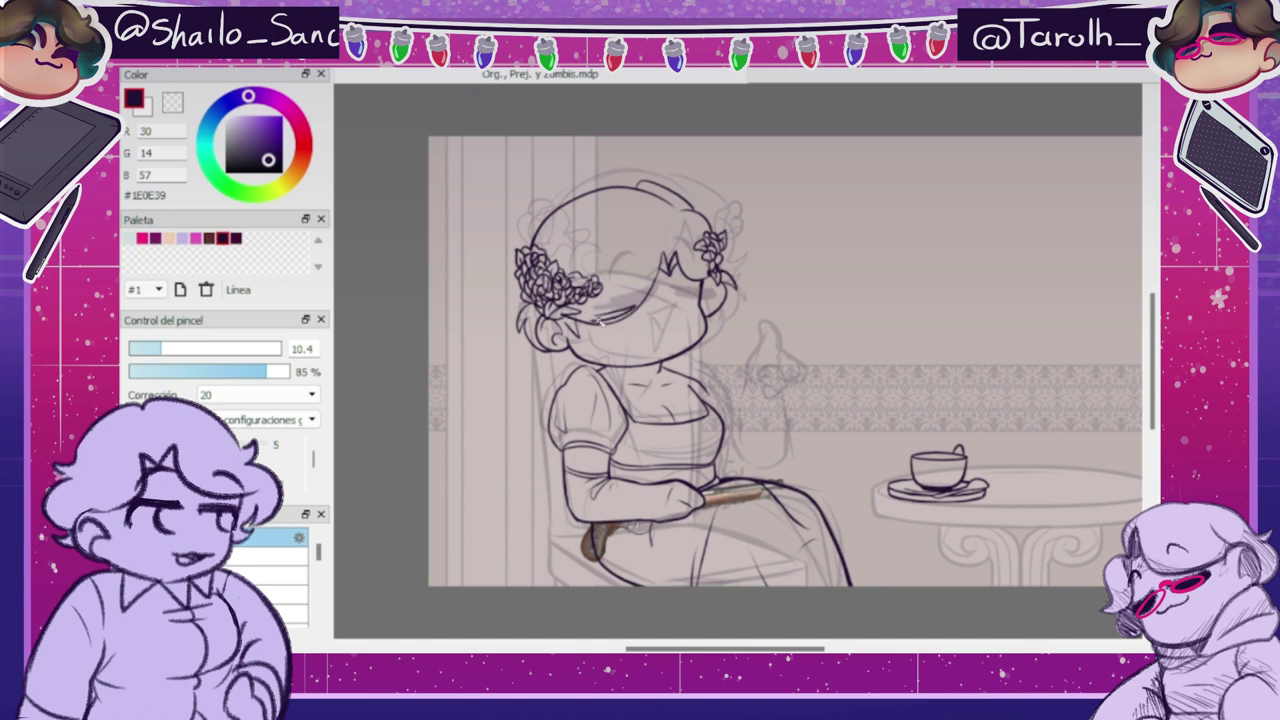
mouse_move(592, 322)
mouse_down()
mouse_move(633, 316)
mouse_move(671, 310)
mouse_up()
key(ctrl+v)
key(ctrl+t)
mouse_move(735, 276)
mouse_down()
mouse_move(743, 297)
mouse_move(691, 296)
mouse_up()
click(1046, 645)
key(e)
key(b)
- Draw raised eyebrows with a thicker brush and an open smiling mouth with a thinner one on the tilted head
click(225, 348)
drag(601, 294, 624, 275)
drag(665, 268, 685, 282)
click(165, 348)
mouse_move(636, 328)
mouse_down()
mouse_move(661, 322)
mouse_move(645, 356)
mouse_move(663, 322)
mouse_up()
key(ctrl+z)
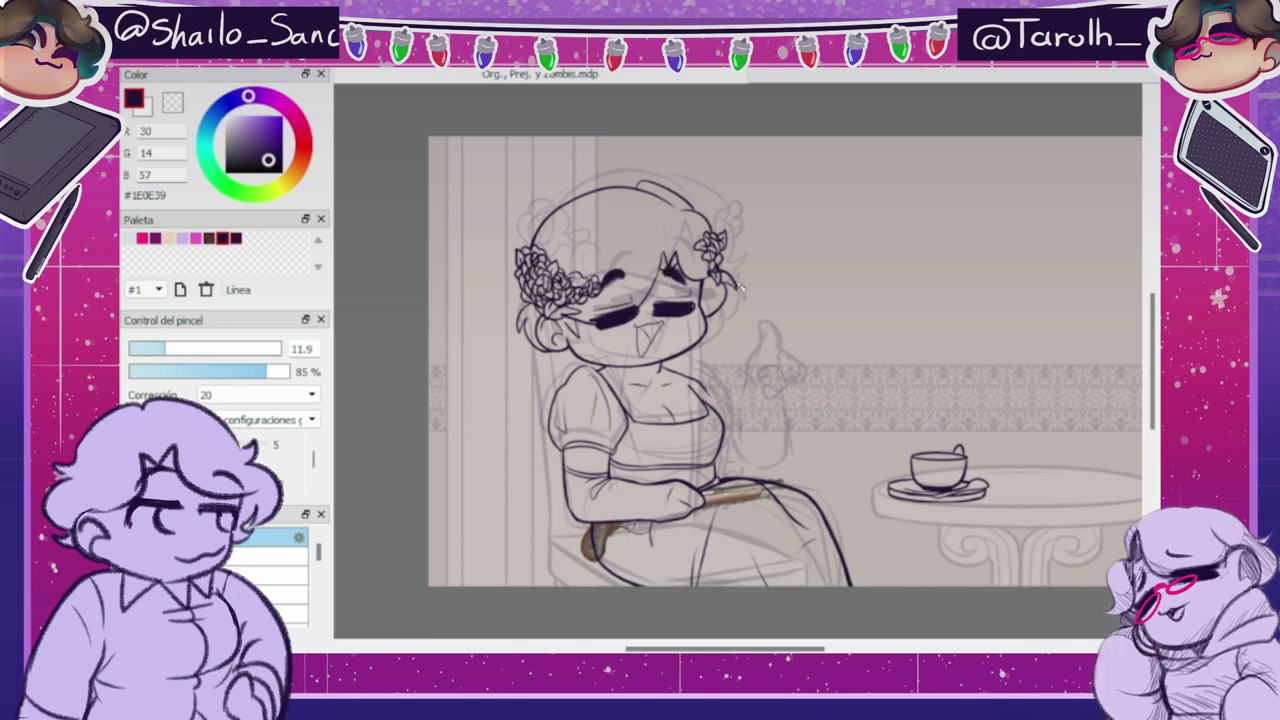
- Ink the raised pointing hand and its forearm over the rough sketch beside the bodice
mouse_move(750, 378)
mouse_down()
mouse_move(764, 323)
mouse_move(771, 375)
mouse_move(806, 352)
mouse_move(811, 363)
mouse_move(762, 382)
mouse_move(786, 392)
mouse_move(775, 397)
mouse_move(792, 368)
mouse_up()
key(ctrl+z)
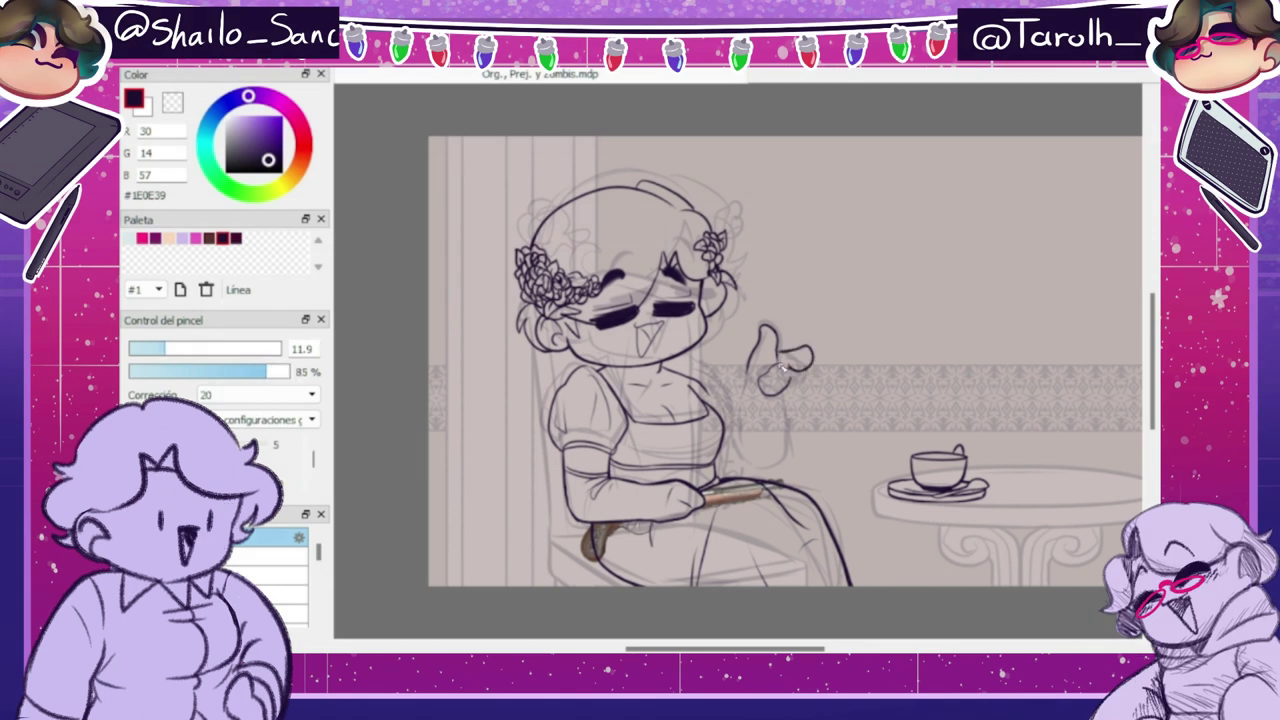
drag(788, 426, 726, 442)
key(v)
drag(764, 402, 745, 450)
key(b)
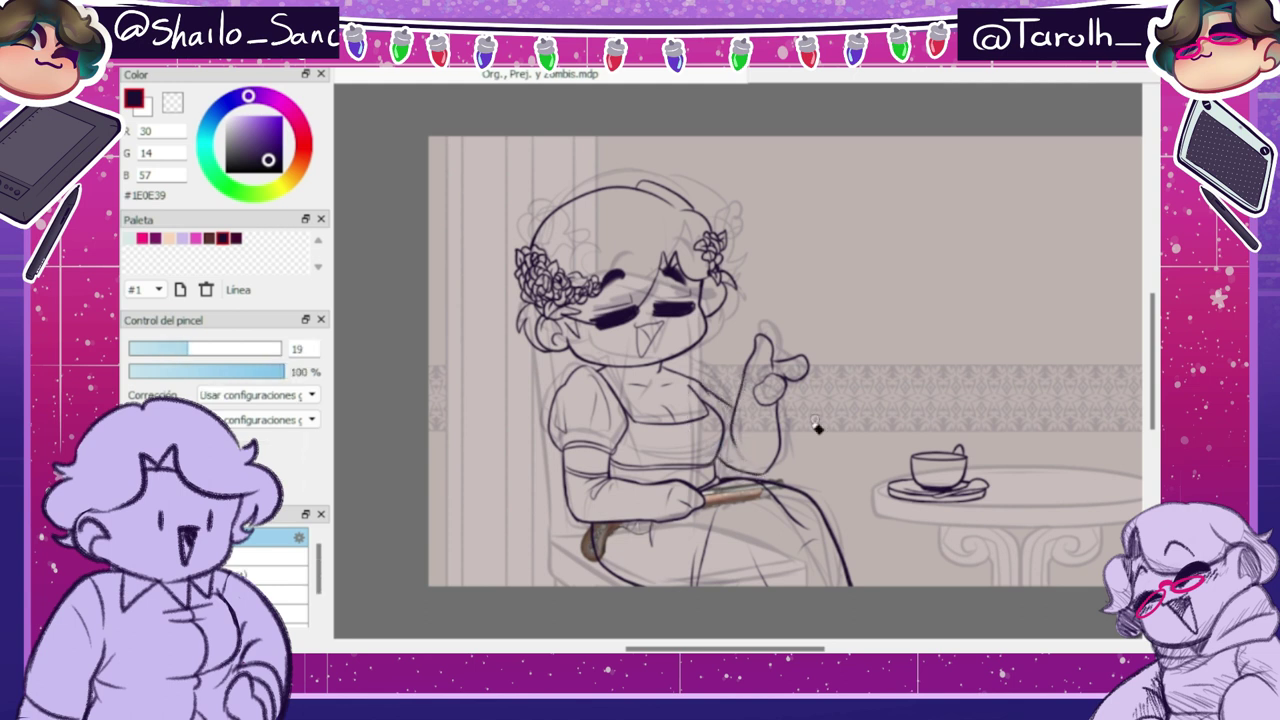
- Adjust the shape of the pointing hand with a mesh transform
key(ctrl+shift+t)
drag(810, 369, 809, 367)
drag(810, 406, 807, 406)
drag(810, 332, 759, 335)
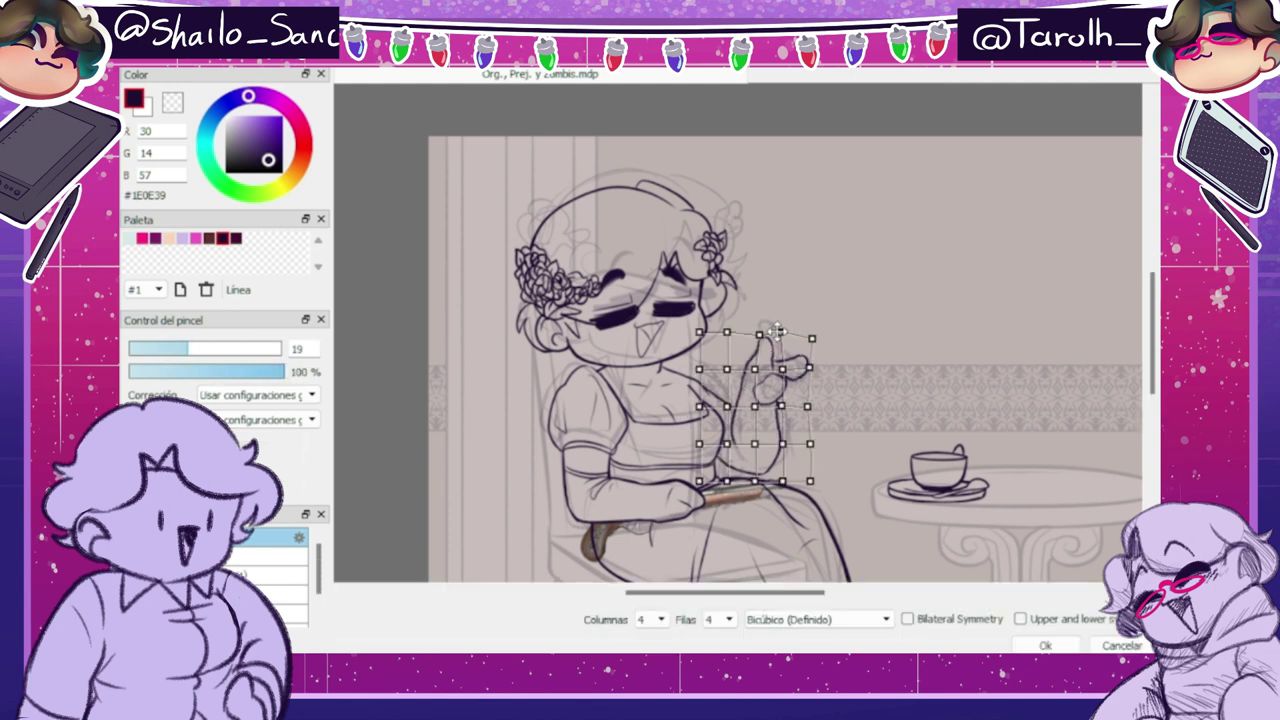
key(Return)
- Mesh-transform the raised arm again to reshape its forearm and elbow
key(ctrl+shift+t)
drag(782, 444, 781, 446)
drag(782, 481, 778, 481)
drag(754, 444, 753, 444)
drag(809, 444, 779, 408)
drag(781, 446, 778, 444)
click(1065, 645)
- Ink the raised arm's puffed sleeve at the shoulder and clean up the lines around its cuff
key(b)
drag(681, 370, 727, 402)
mouse_move(682, 367)
mouse_down()
mouse_move(738, 390)
mouse_move(730, 401)
mouse_up()
key(e)
key(b)
key(e)
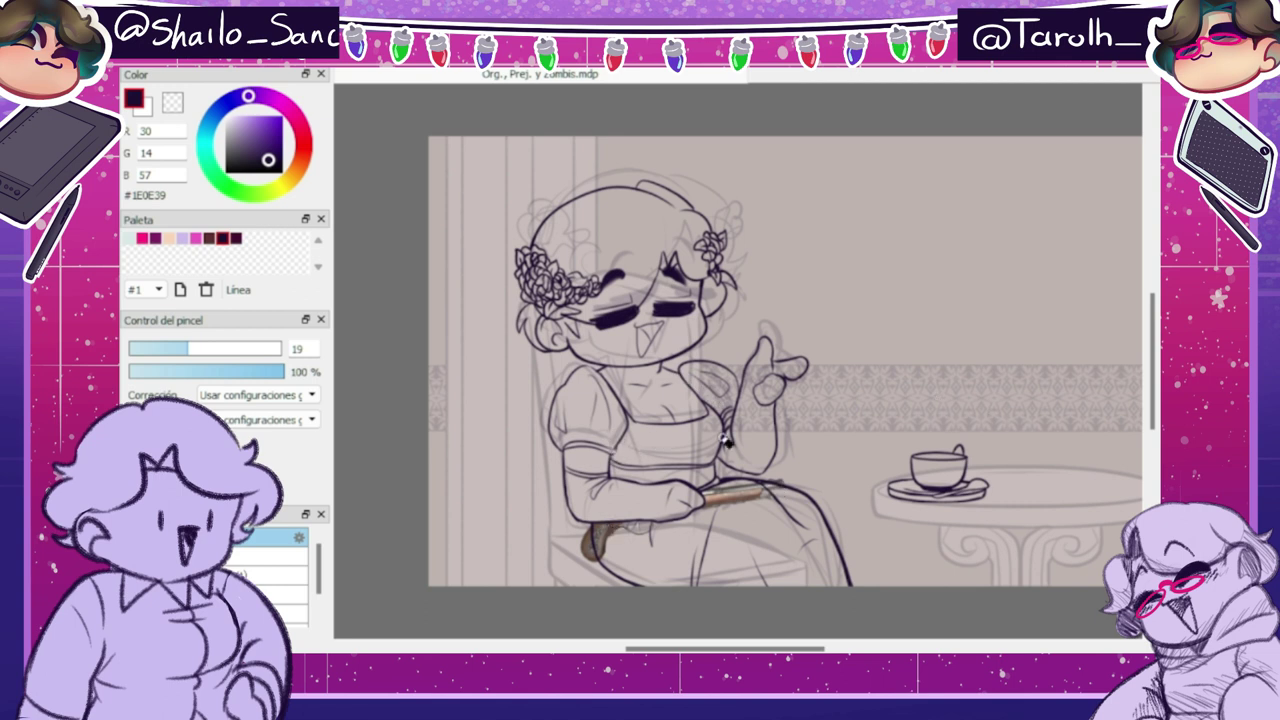
key(b)
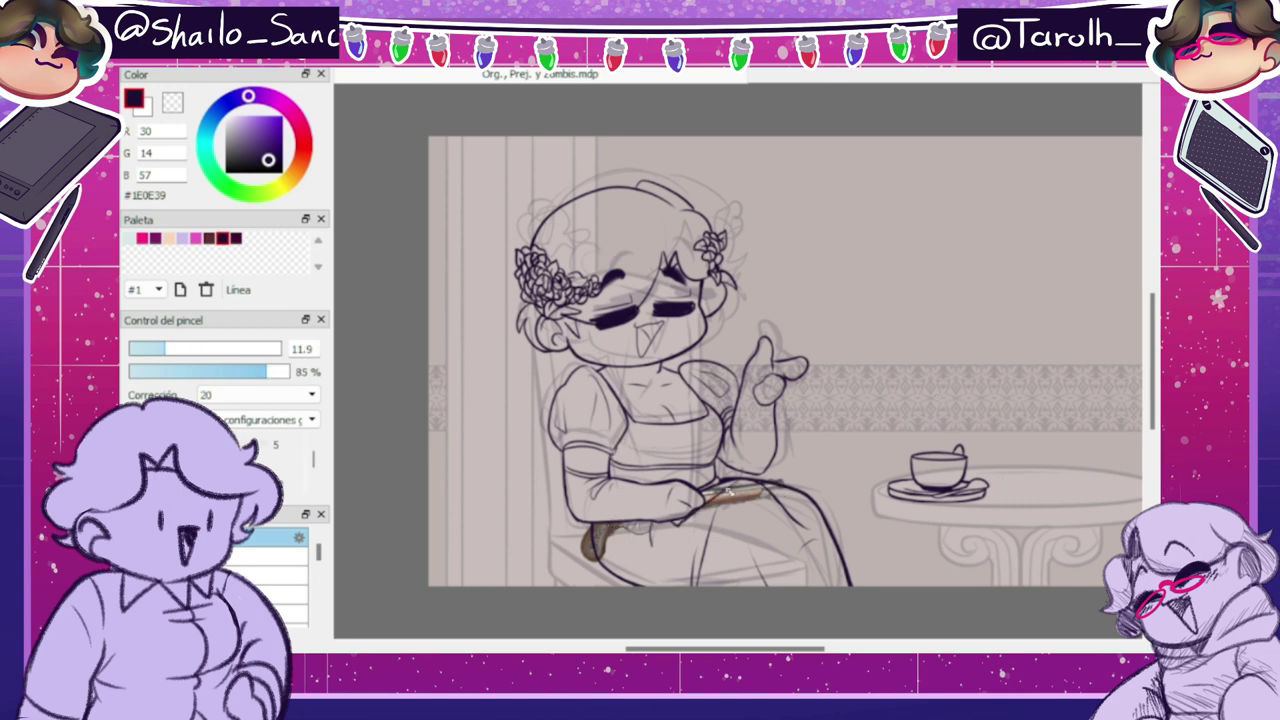
- Erase and redraw the lines of the lap hand where it grips the pistol
key(e)
drag(726, 490, 734, 495)
key(b)
key(e)
key(b)
key(e)
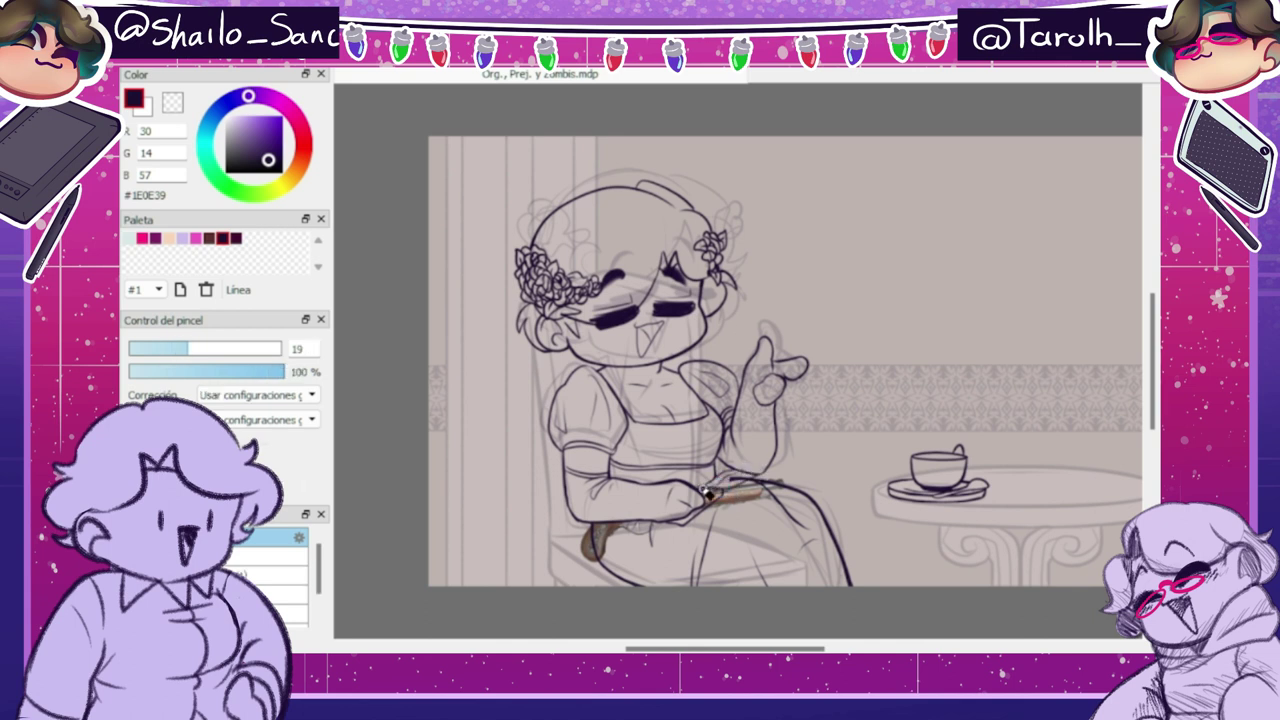
key(b)
key(e)
- Select the pointing figure's silhouette and the teacup and fill them with white
click(134, 575)
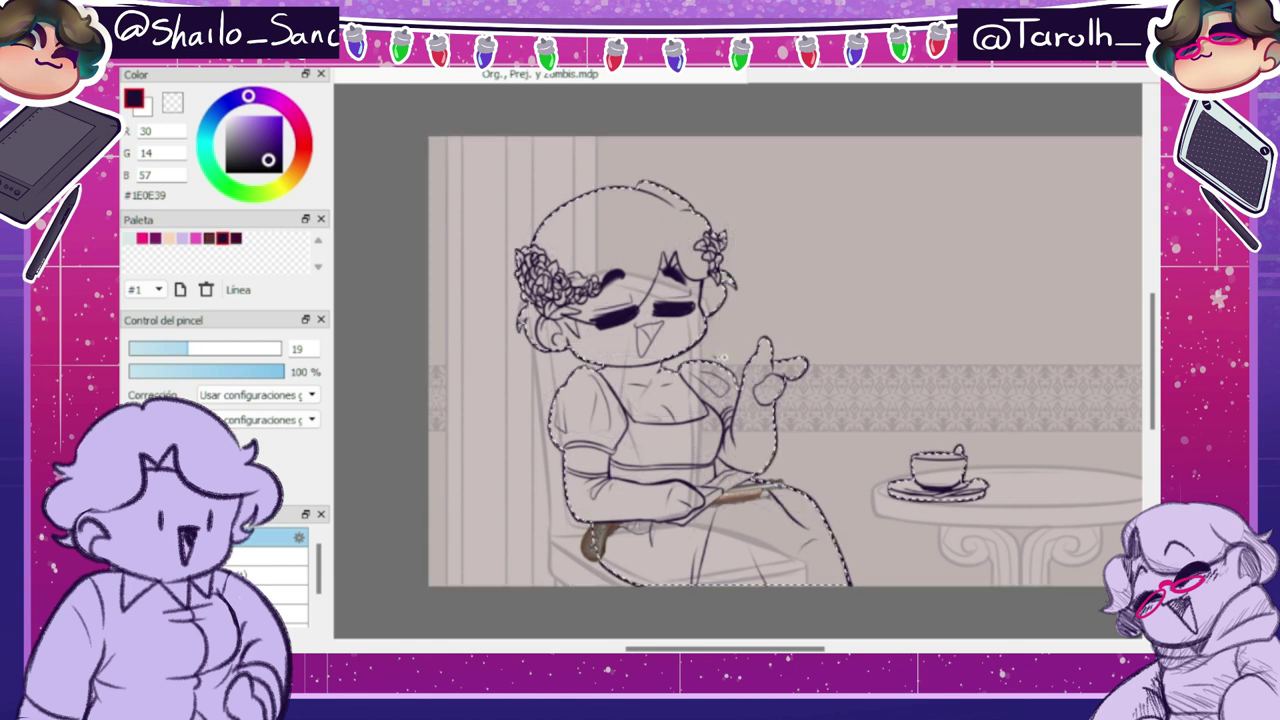
click(226, 117)
drag(459, 147, 990, 588)
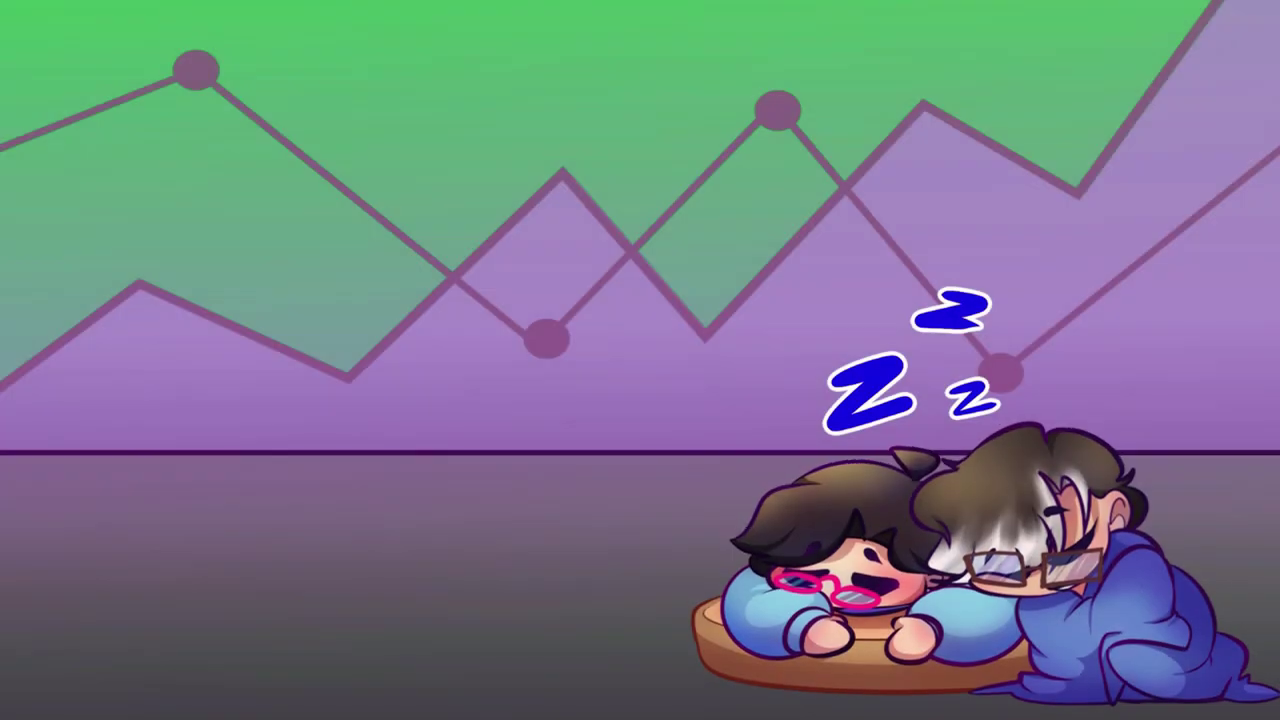